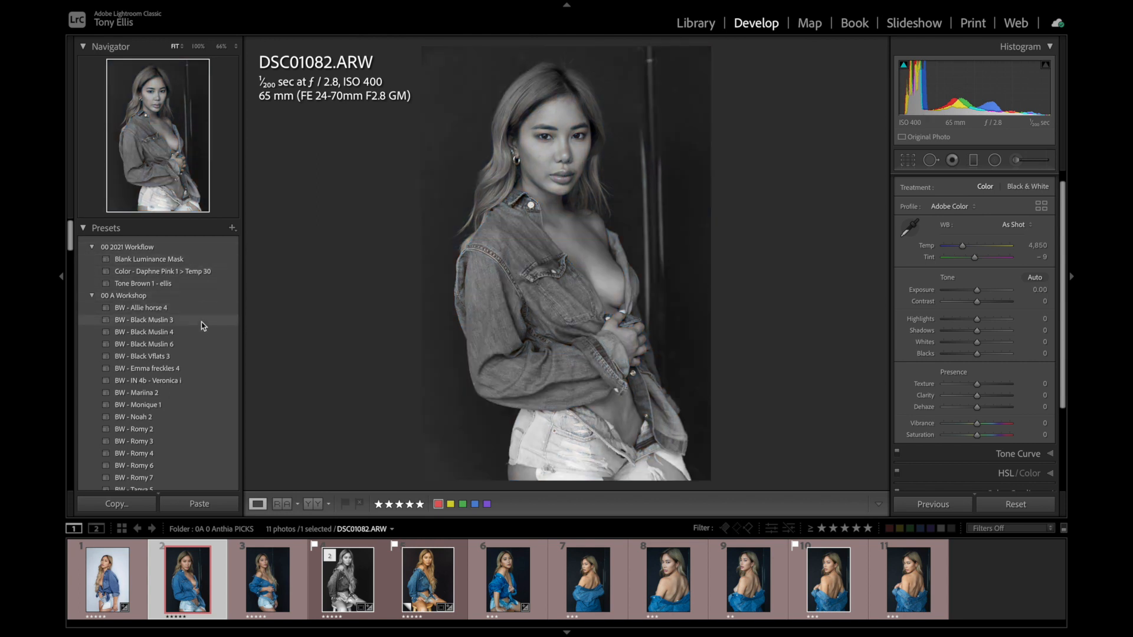
- Preview the black-and-white and color presets on DSC01082.ARW, and apply BW - Allie horse 5 from the 00 Ellis 2019 group
scroll(203, 344, "down", 1)
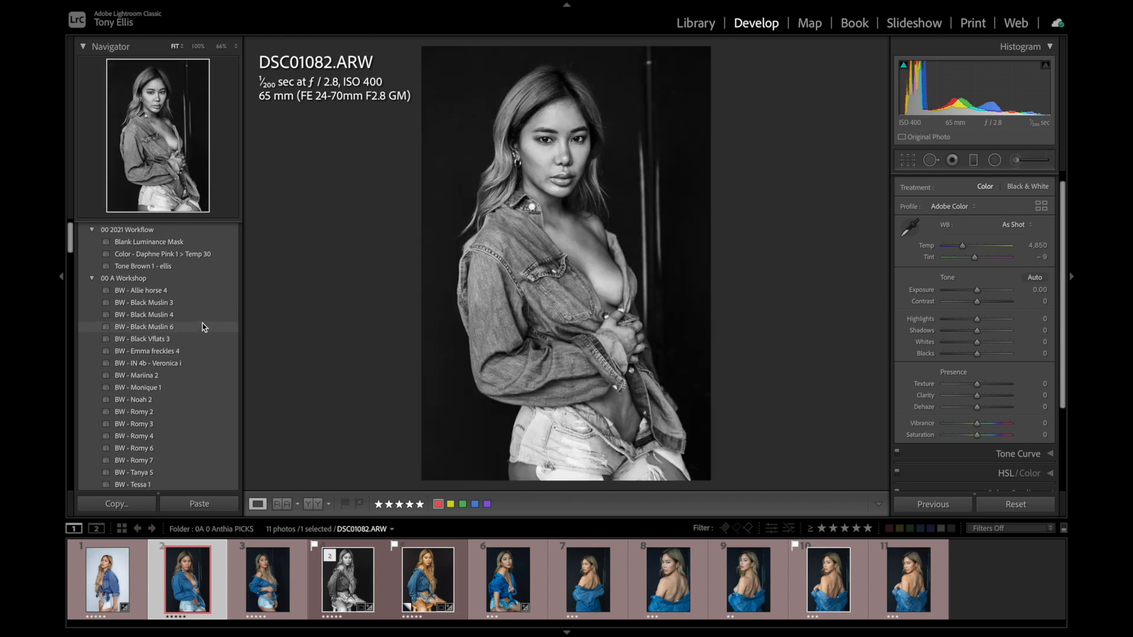
scroll(199, 348, "down", 2)
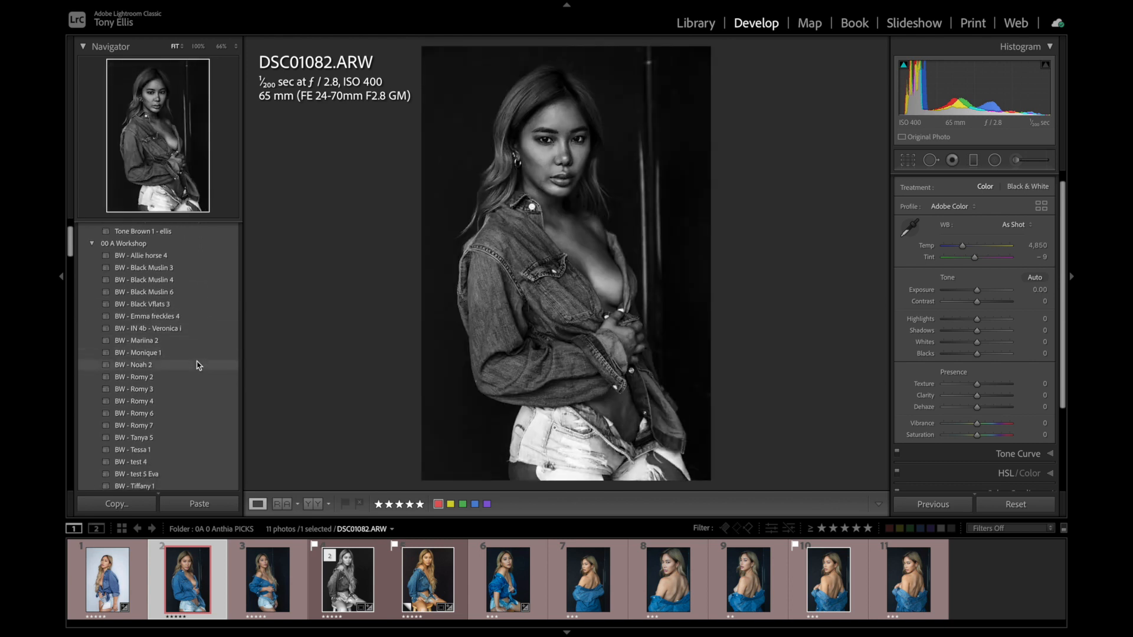
scroll(200, 365, "down", 5)
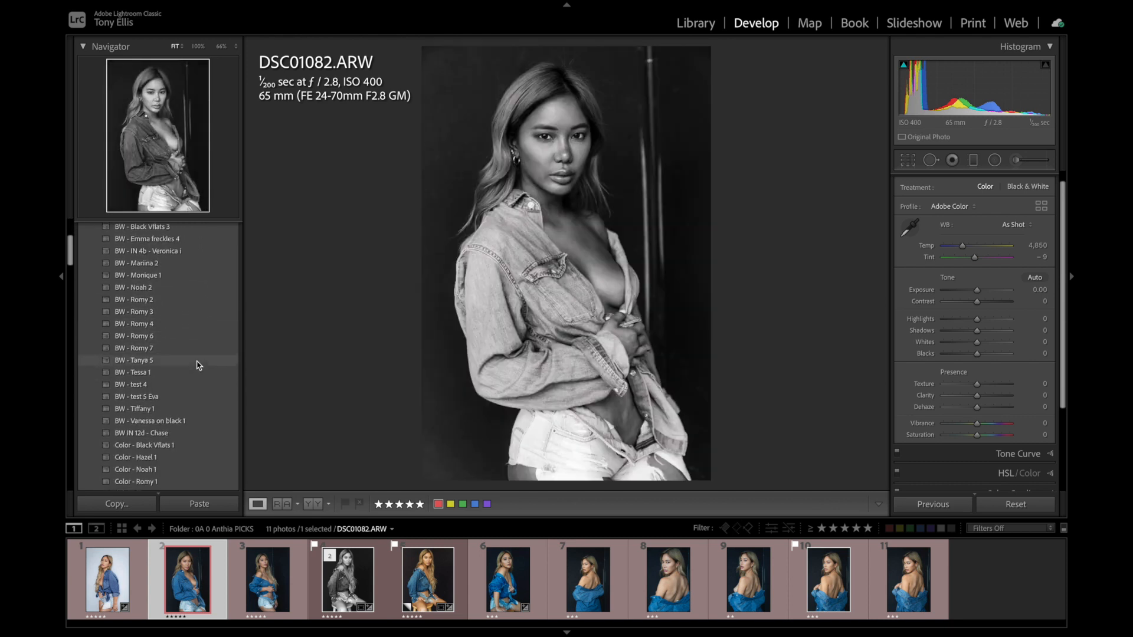
scroll(200, 366, "down", 2)
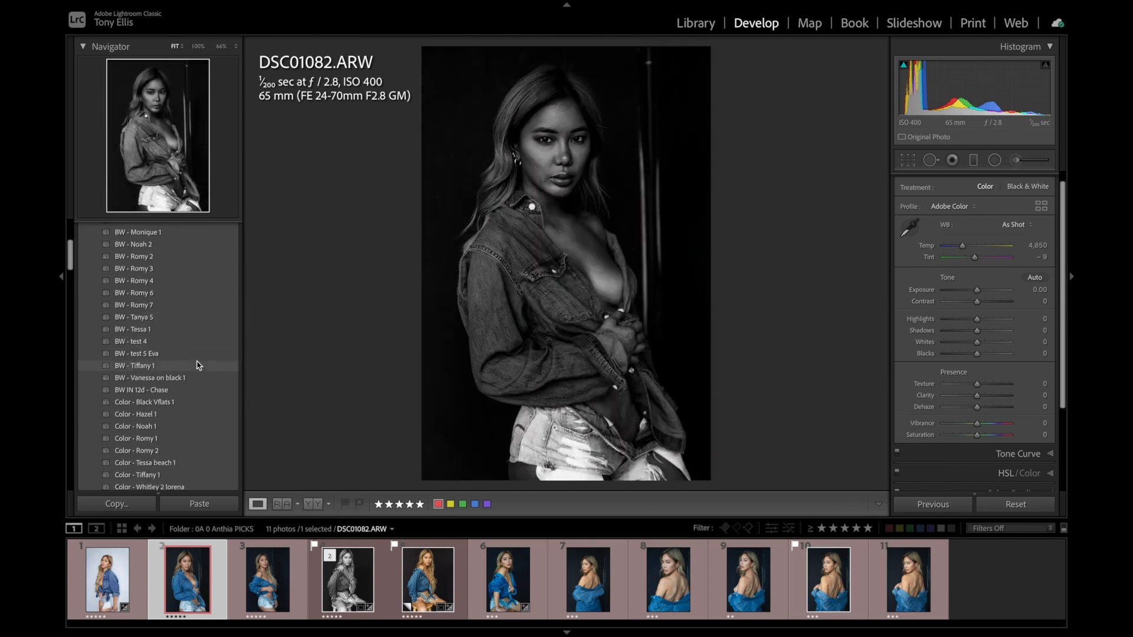
scroll(199, 366, "down", 1)
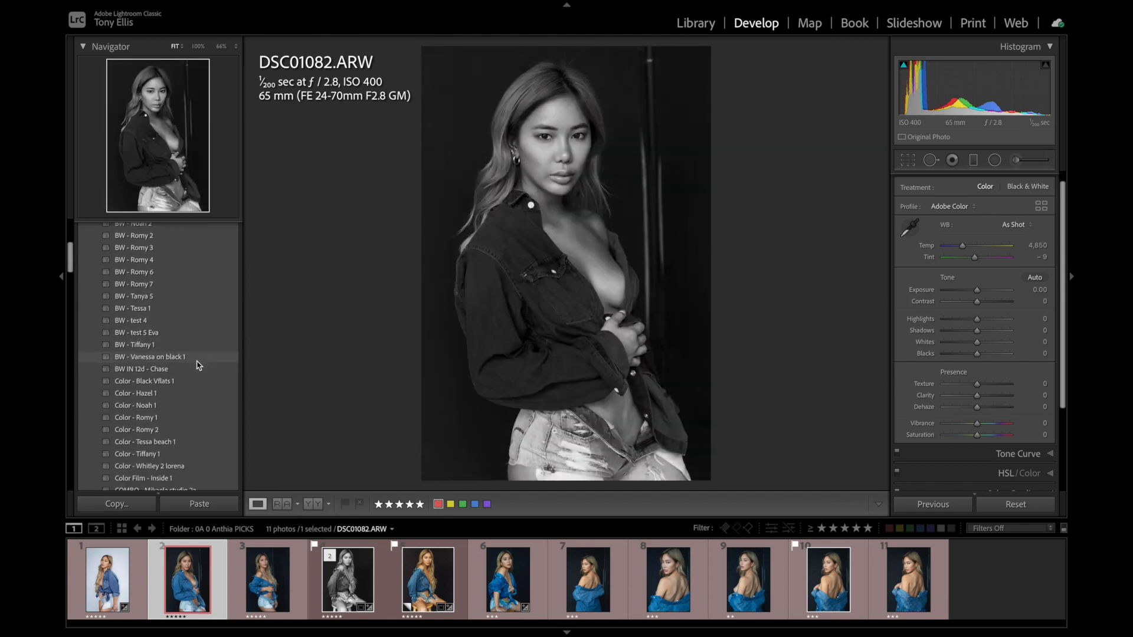
scroll(200, 413, "down", 5)
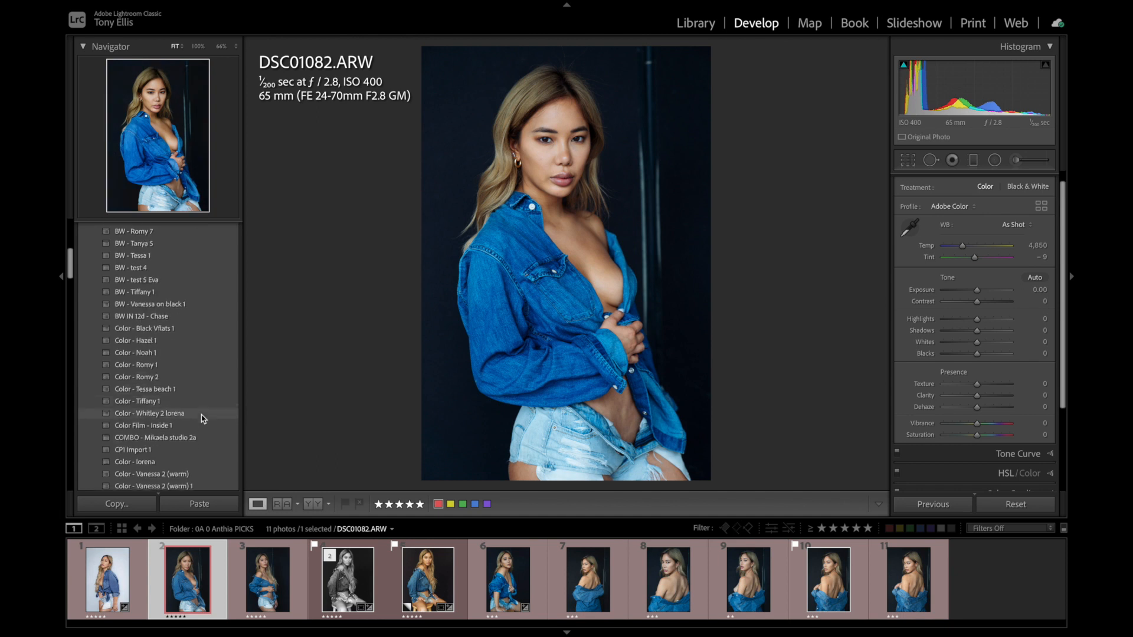
scroll(201, 419, "down", 4)
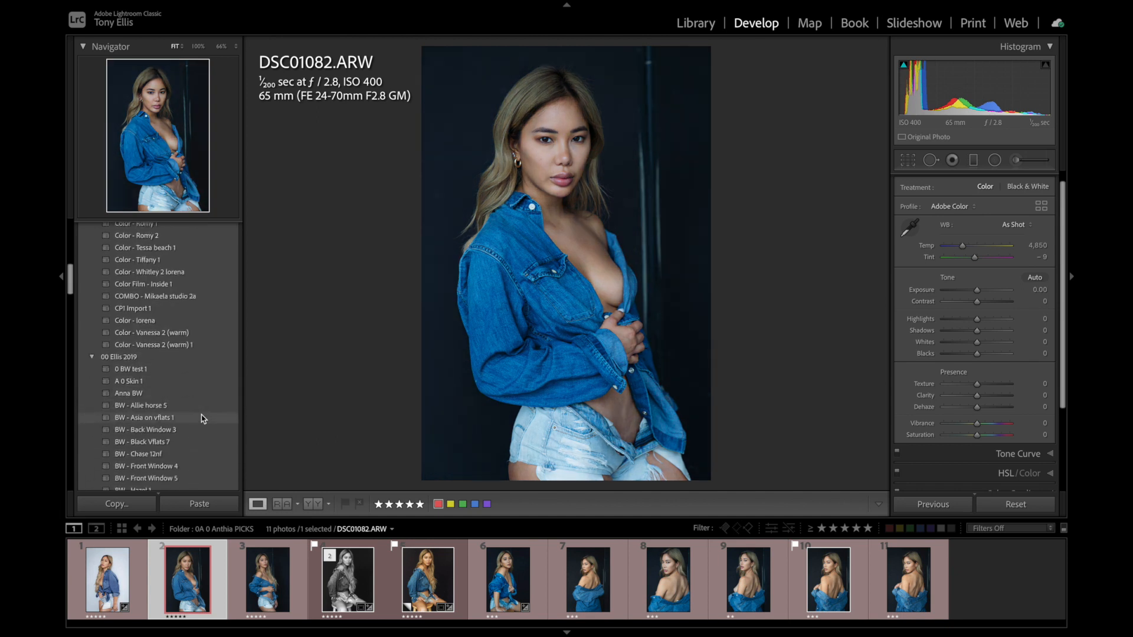
scroll(202, 418, "up", 1)
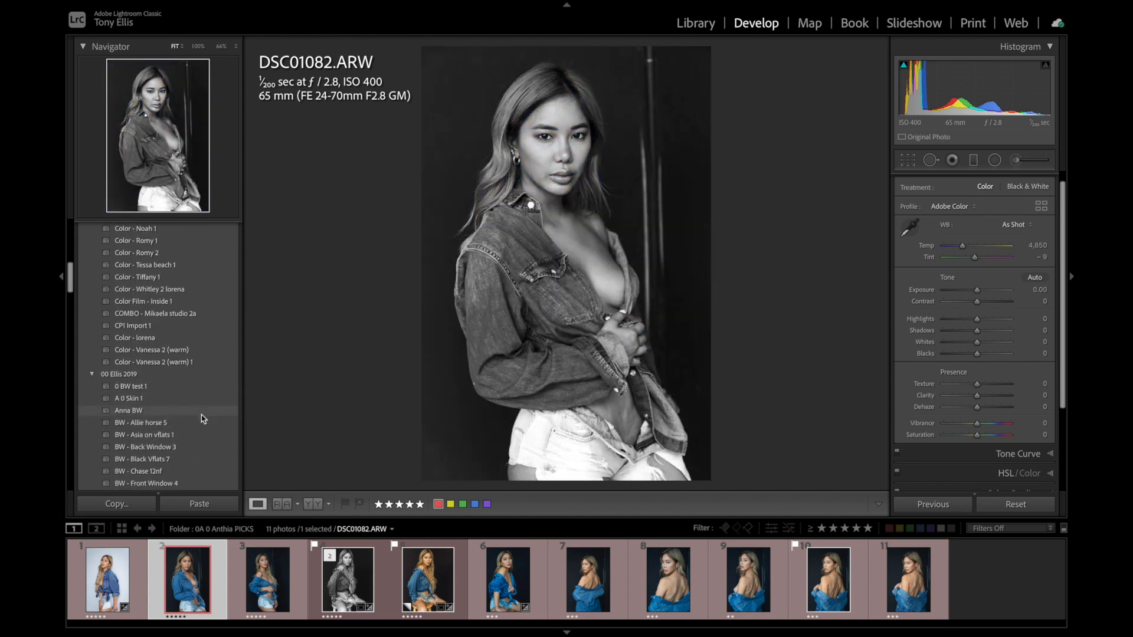
scroll(201, 419, "down", 1)
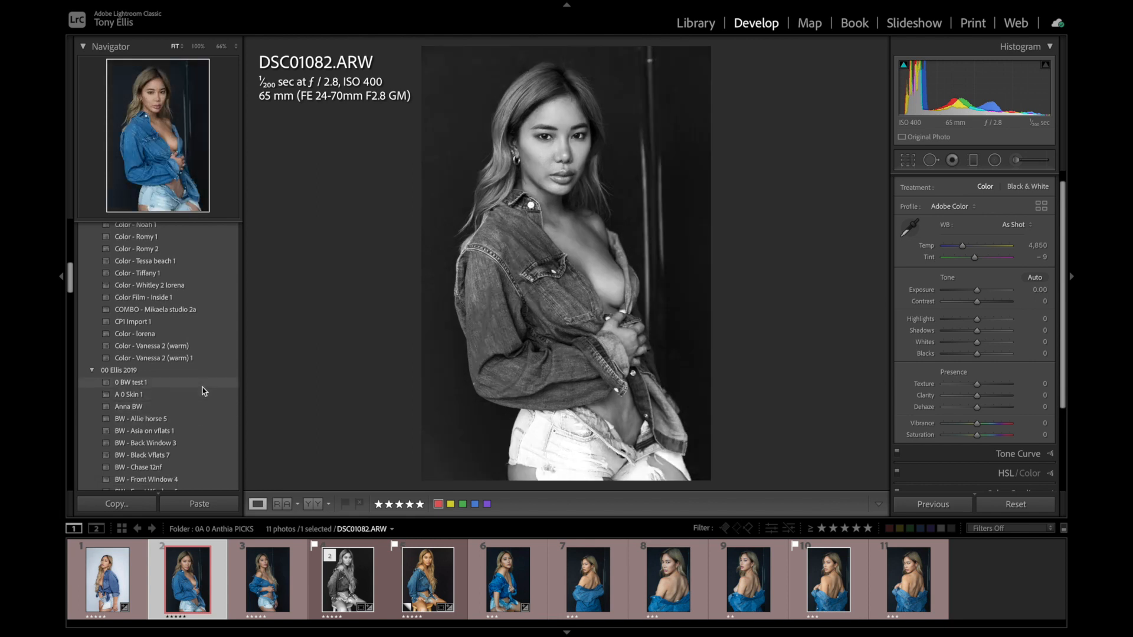
left_click(206, 420)
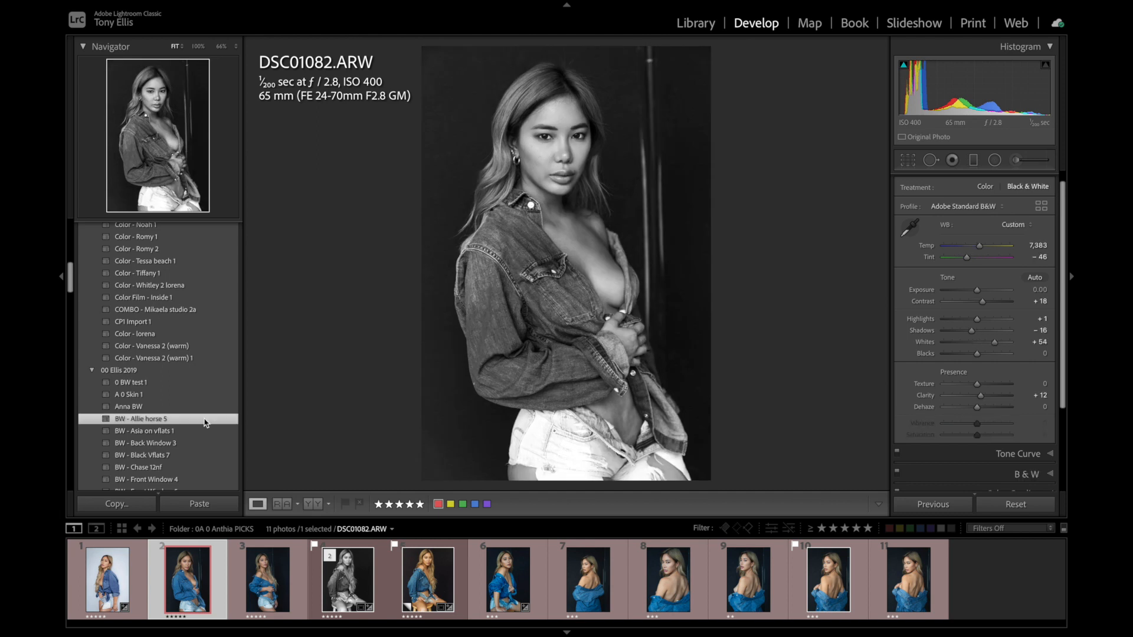
- Inspect the face up close, and set Clarity to +6 and Contrast to +12
left_click(558, 136)
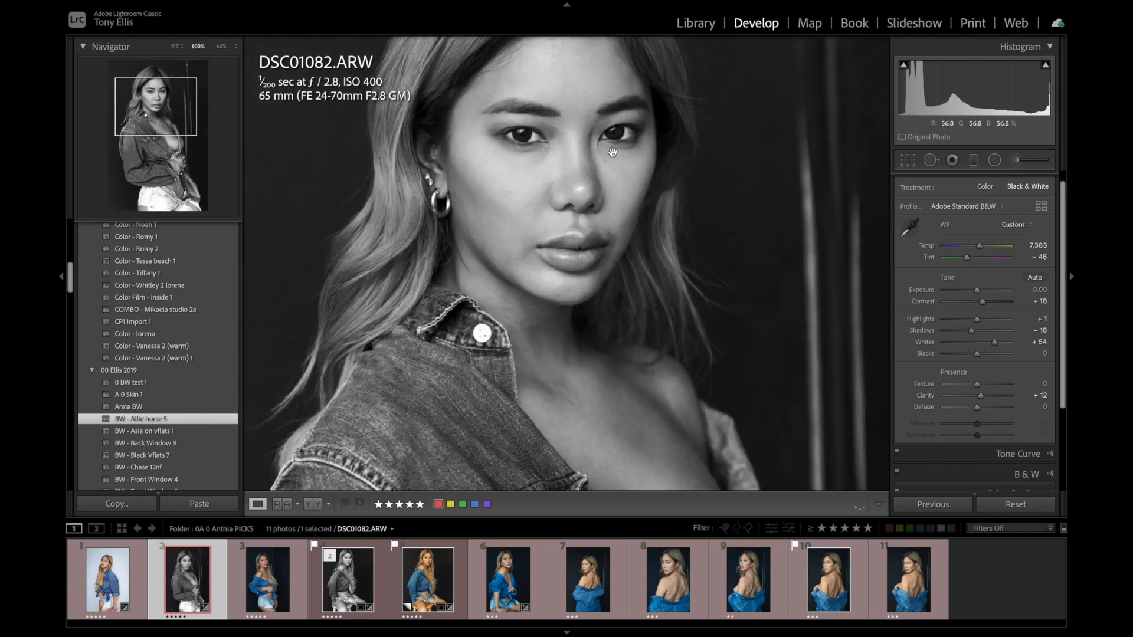
key("super+=")
key("super+=")
scroll(614, 152, "up", 3)
key("super+minus")
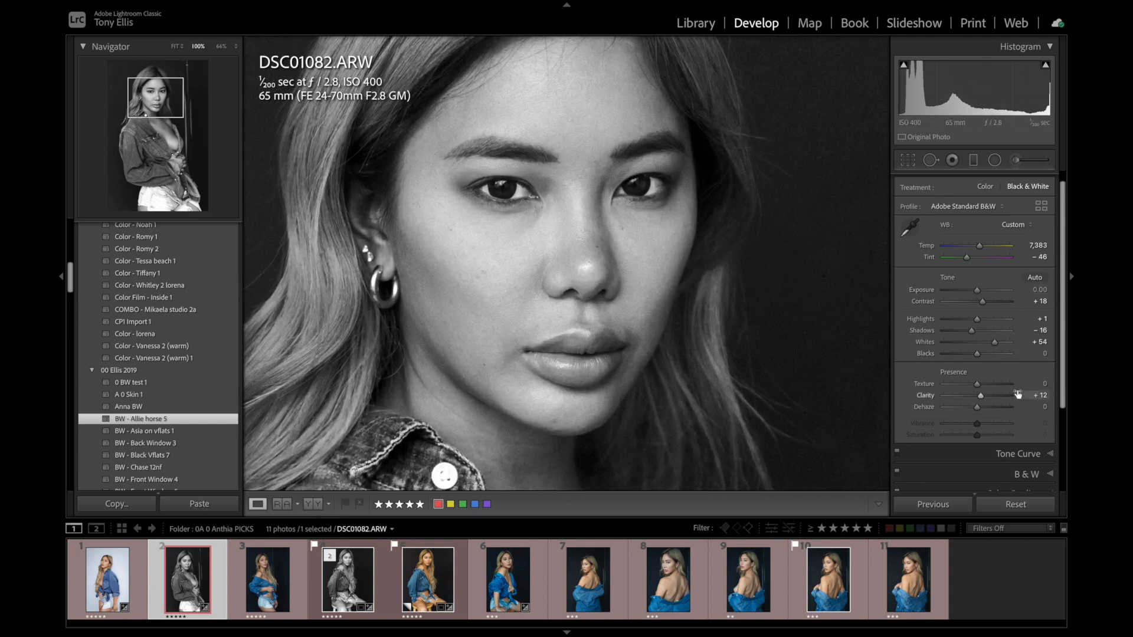
scroll(1018, 394, "down", 1)
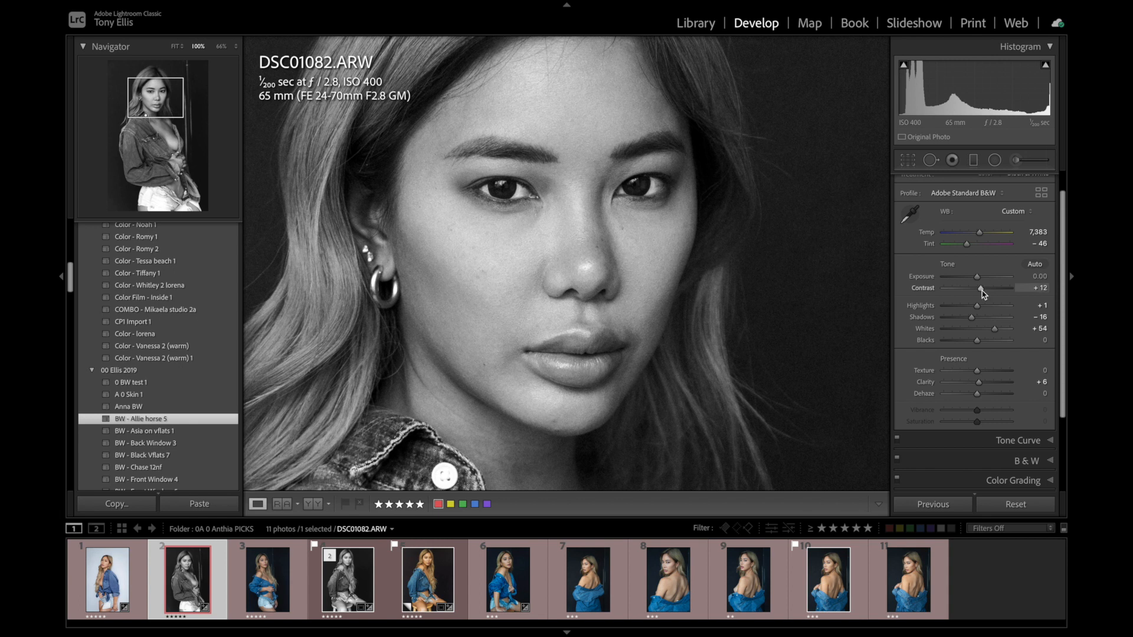
scroll(984, 293, "down", 1)
left_click(674, 291)
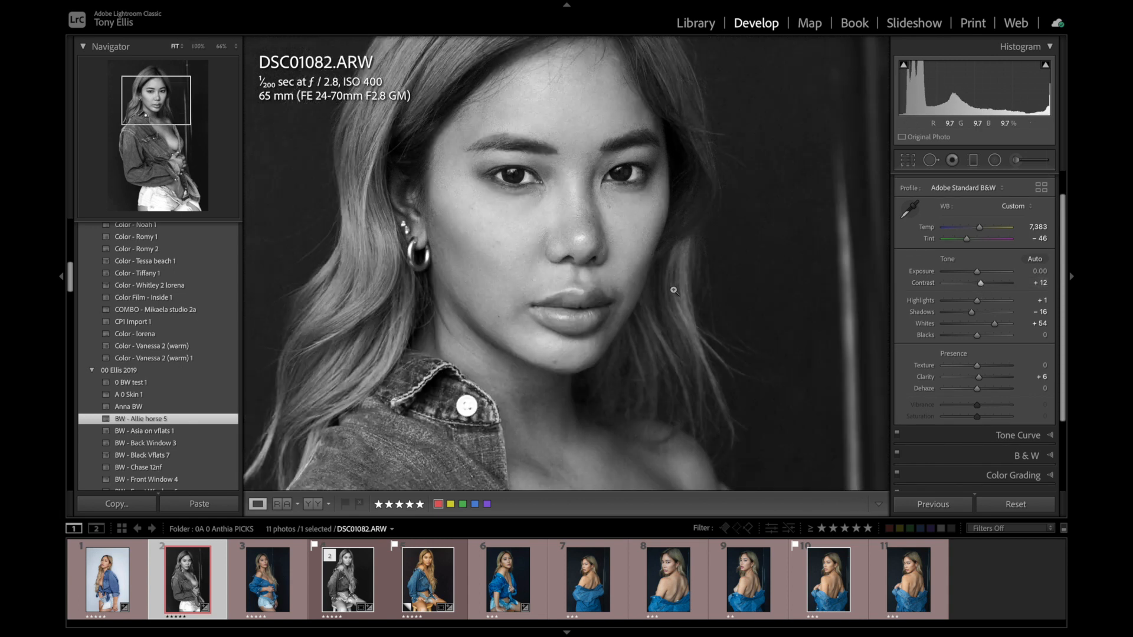
- Set the grain to Amount 17 and Size 14, and the sharpening Amount to 51
scroll(1047, 458, "down", 3)
scroll(1046, 457, "down", 1)
left_click(1048, 458)
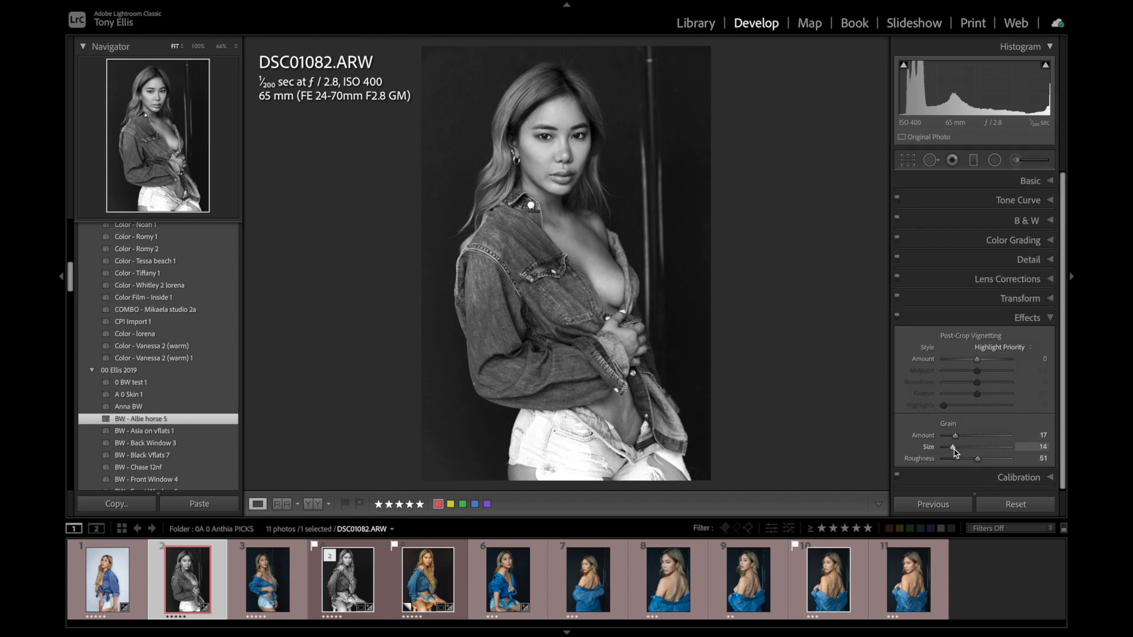
left_click(1030, 259)
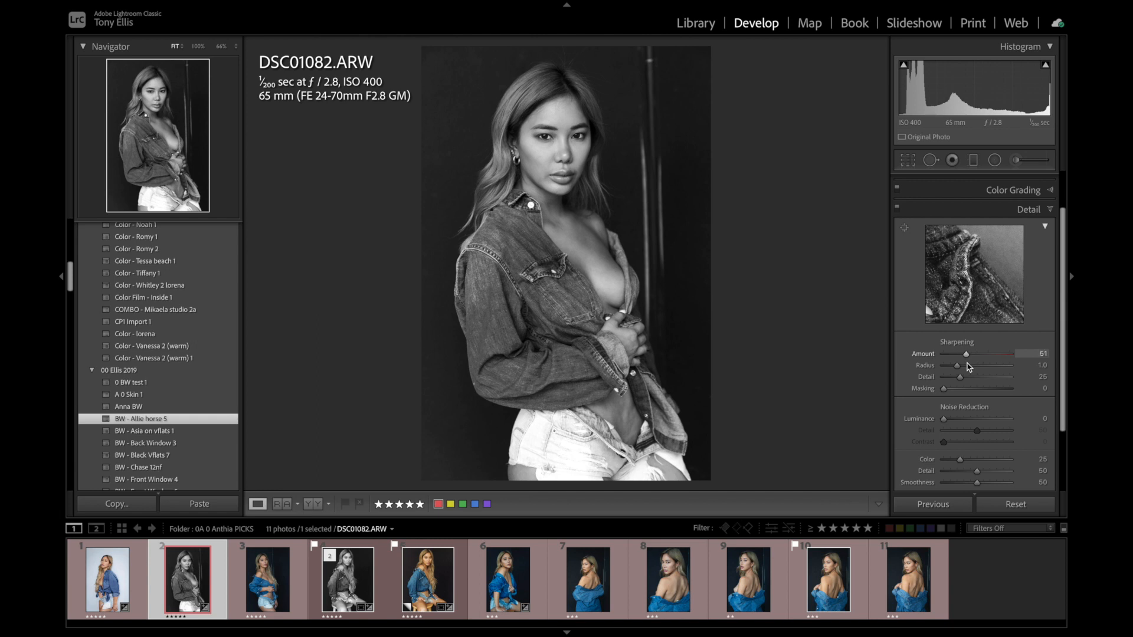
- Heal the bright spot near the top of the background pole with a size 76 Spot Removal brush
left_click(628, 73)
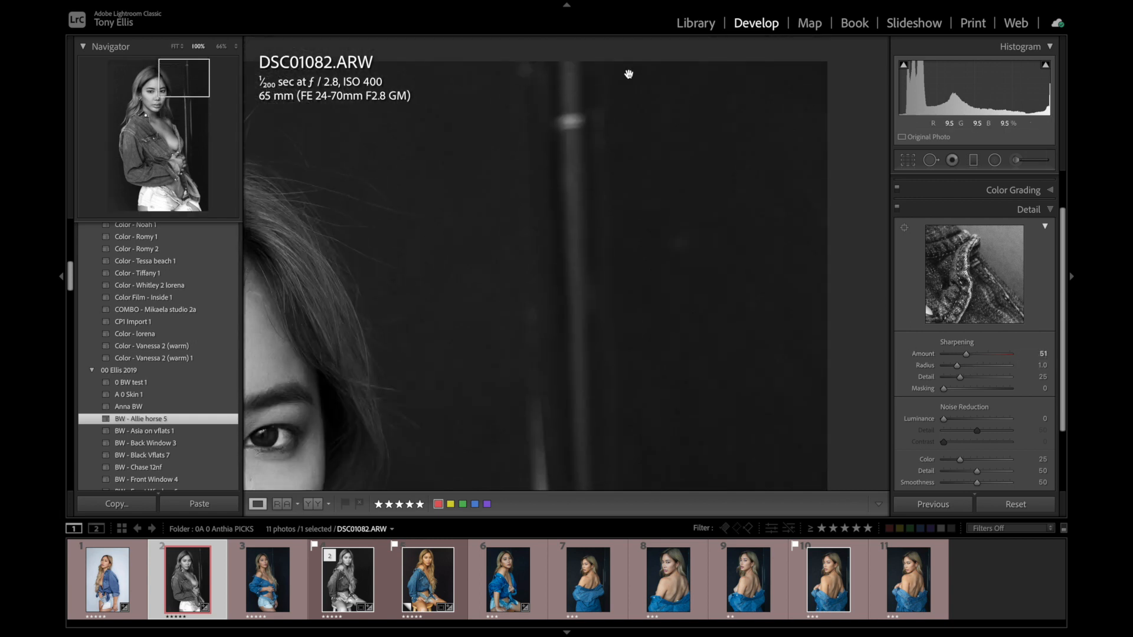
left_click(931, 161)
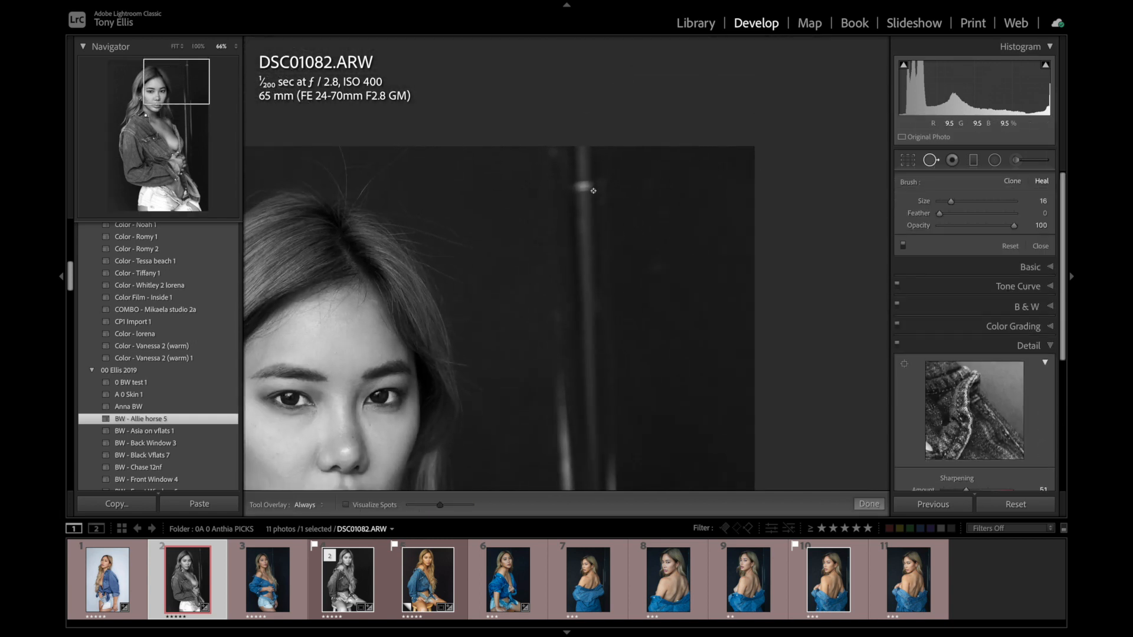
scroll(592, 190, "up", 8)
left_click(588, 187)
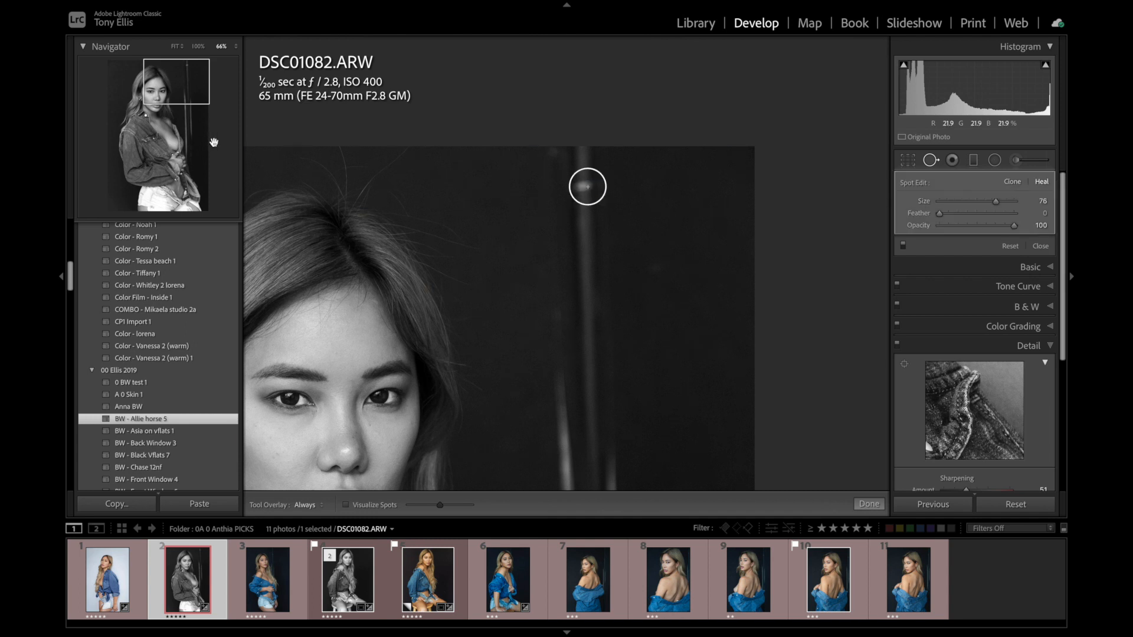
- Brush a new local adjustment over the skin of the woman's upper chest
left_click_drag(170, 91, 167, 112)
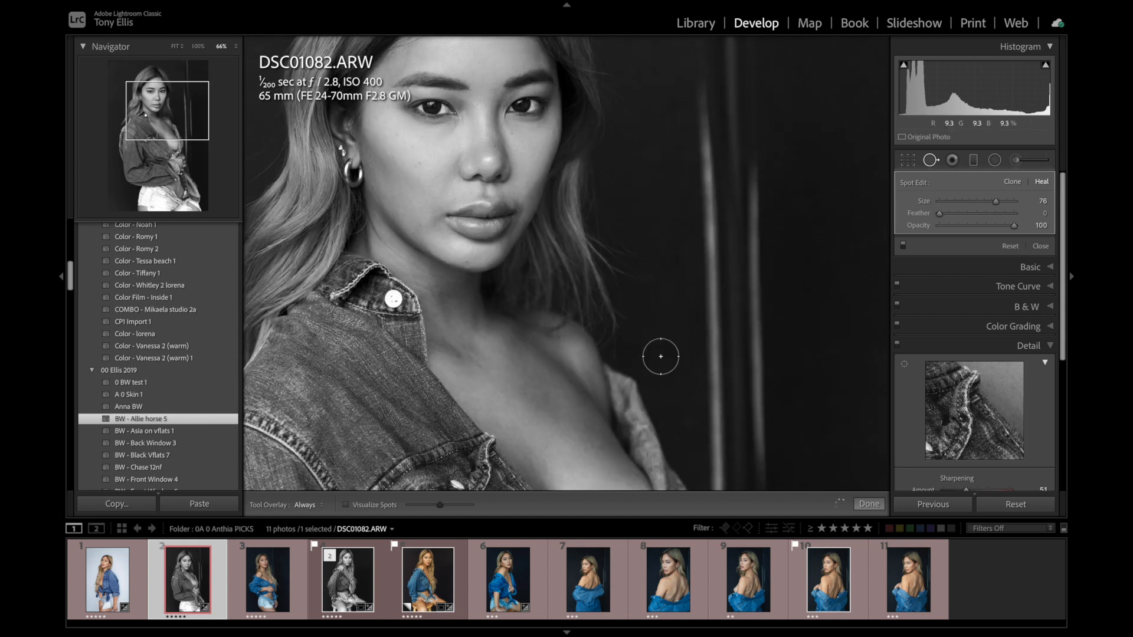
left_click(1015, 160)
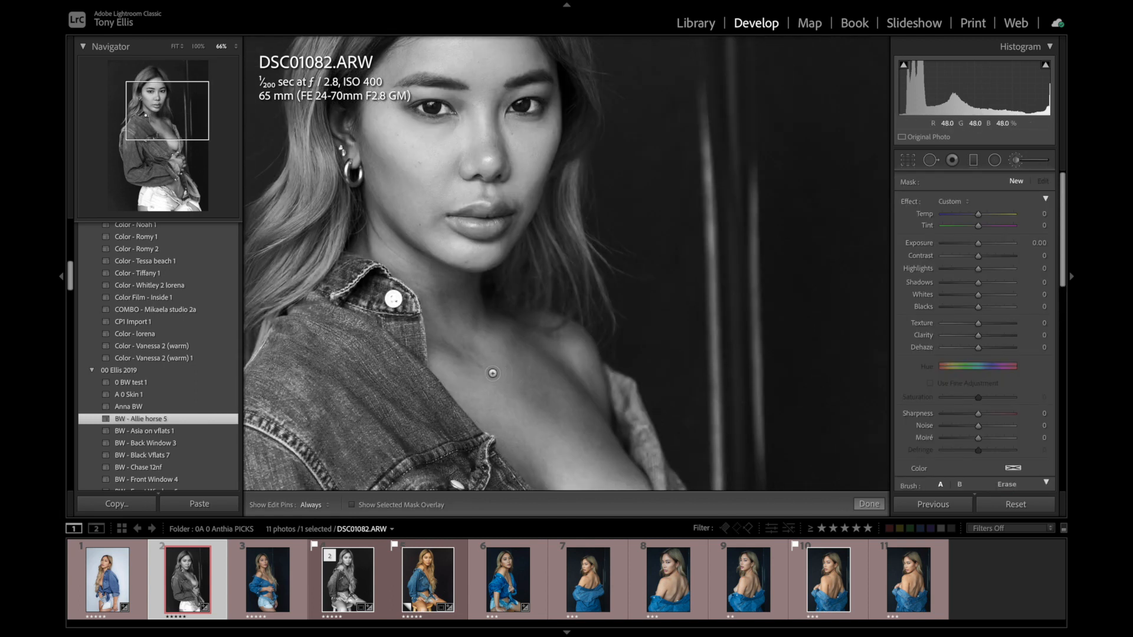
key("h")
key("h")
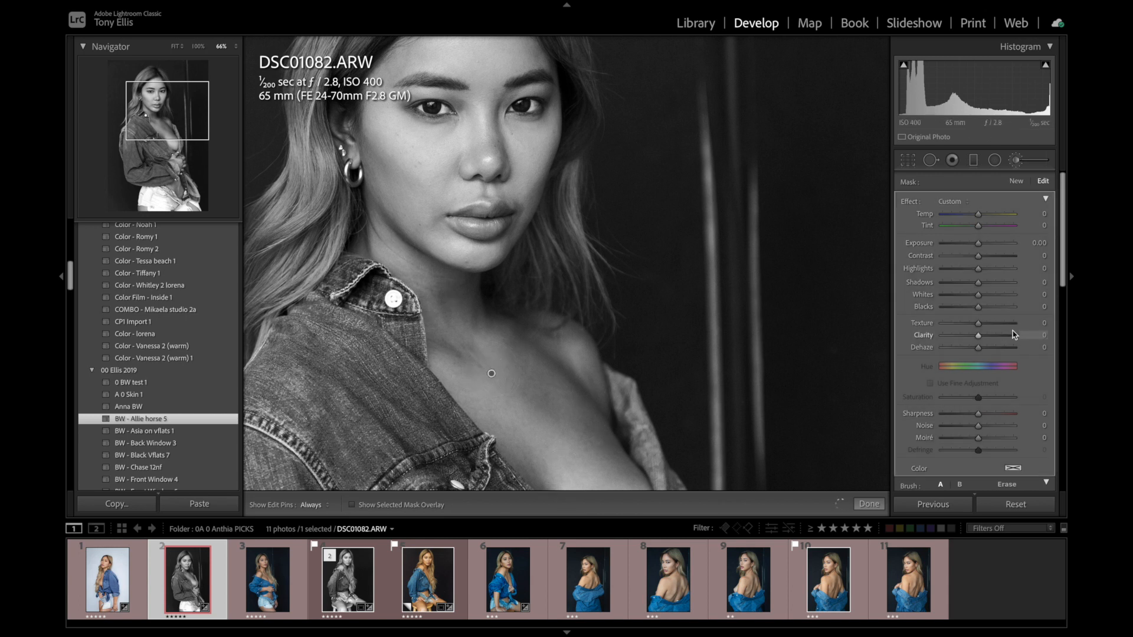
left_click(869, 504)
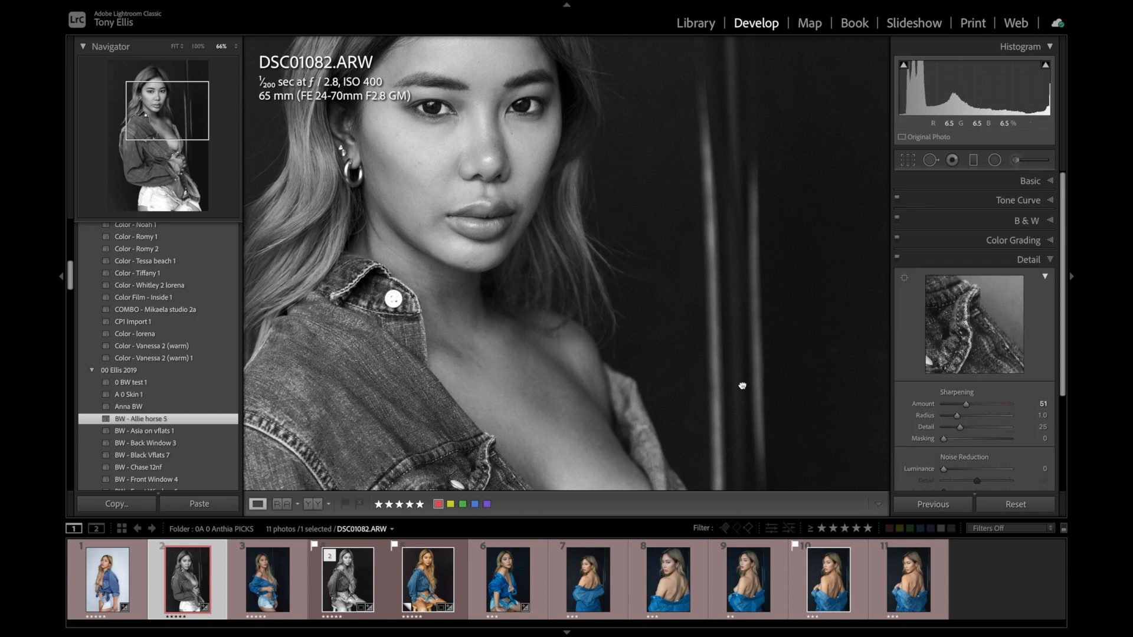
left_click(741, 385)
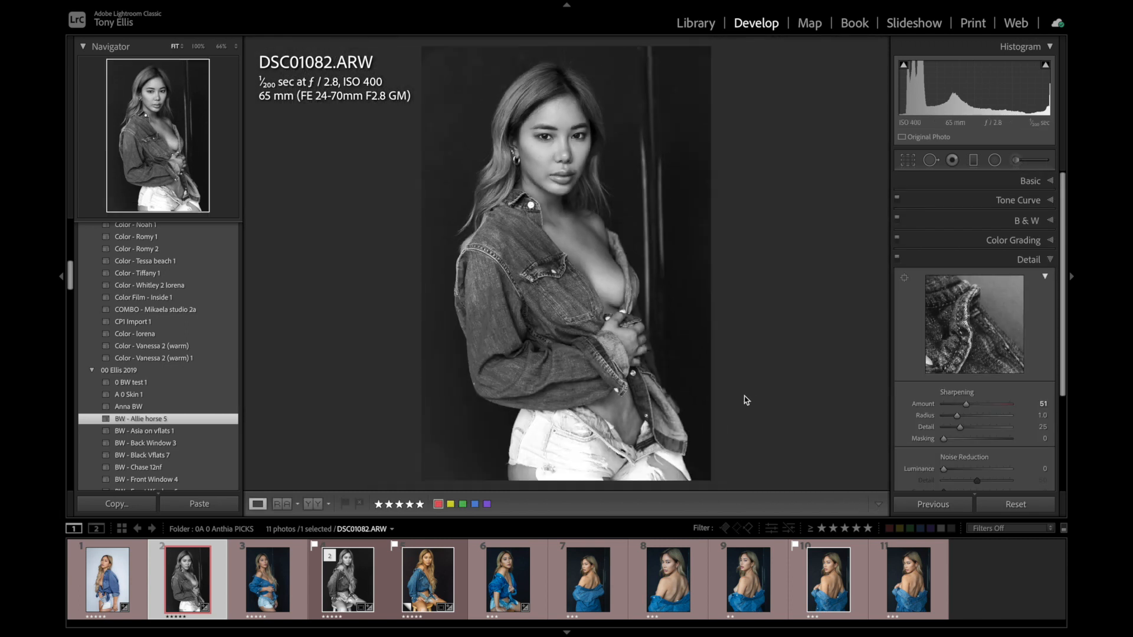
- Brush a separate adjustment over the midriff skin and set its Clarity to about -46
left_click(646, 440)
left_click(1018, 162)
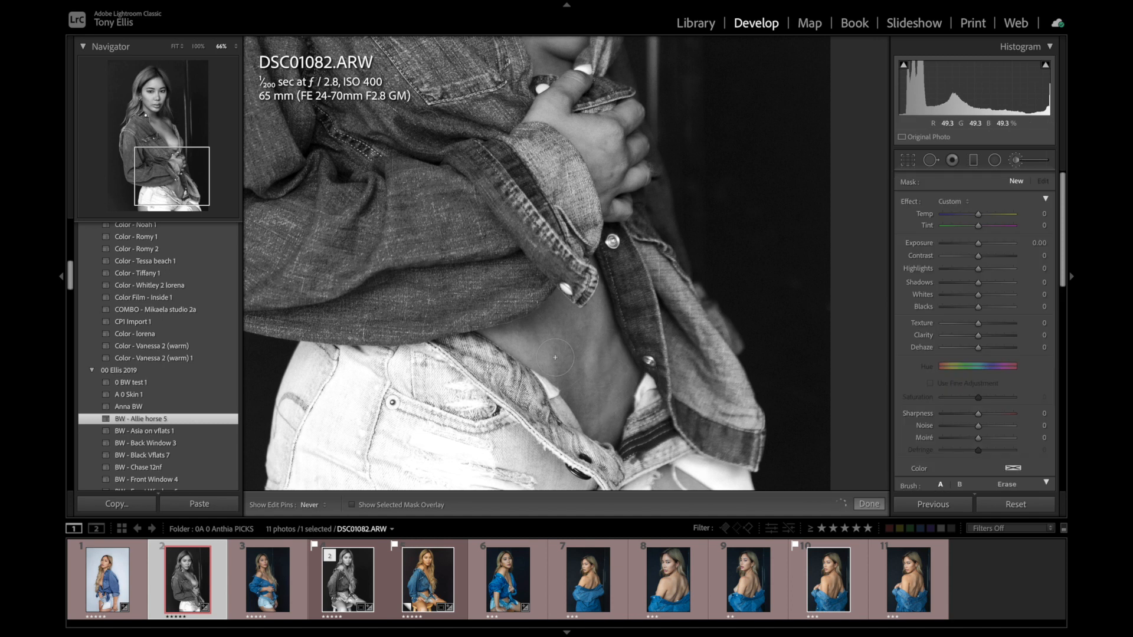
left_click(609, 414)
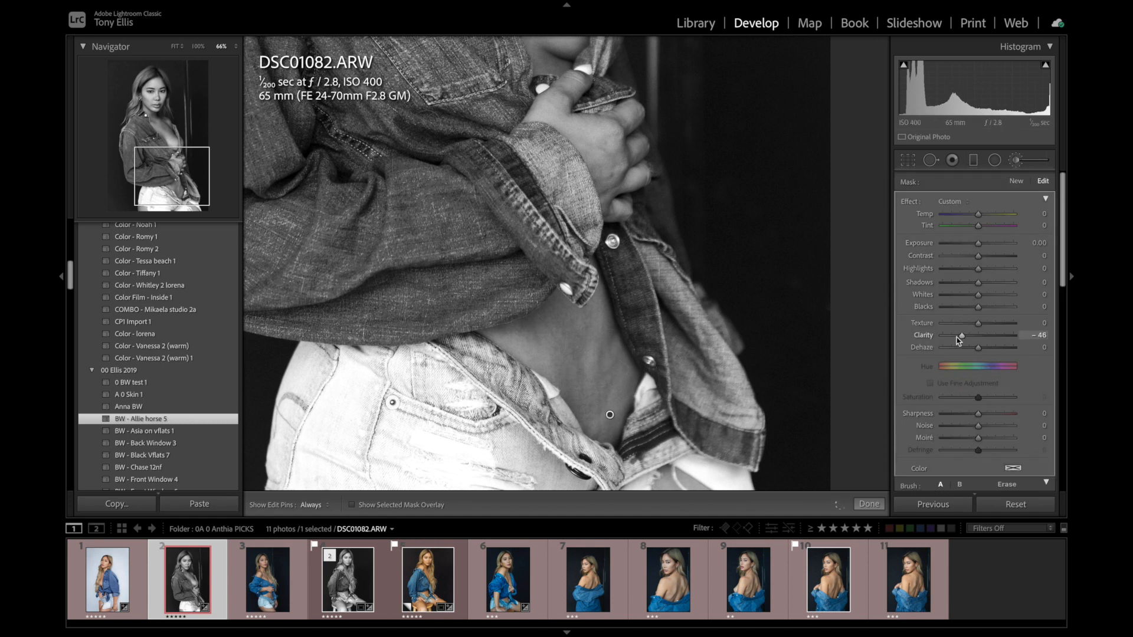
left_click(869, 504)
left_click(721, 405)
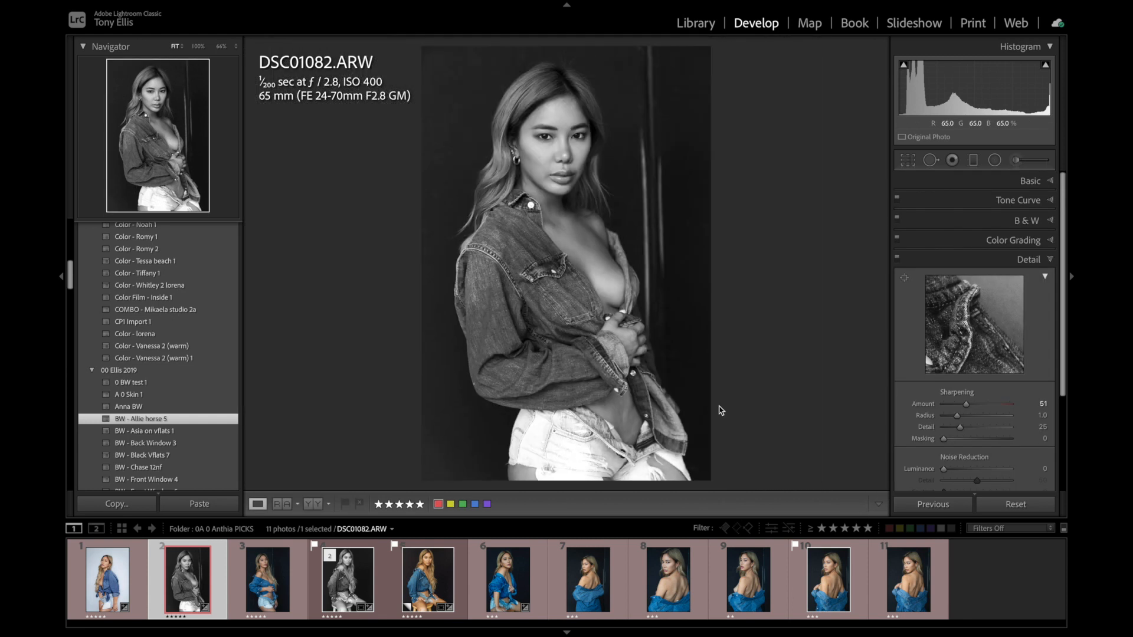
- Paint a new adjustment brush mask over the denim shorts and show the selected mask overlay
left_click(1016, 160)
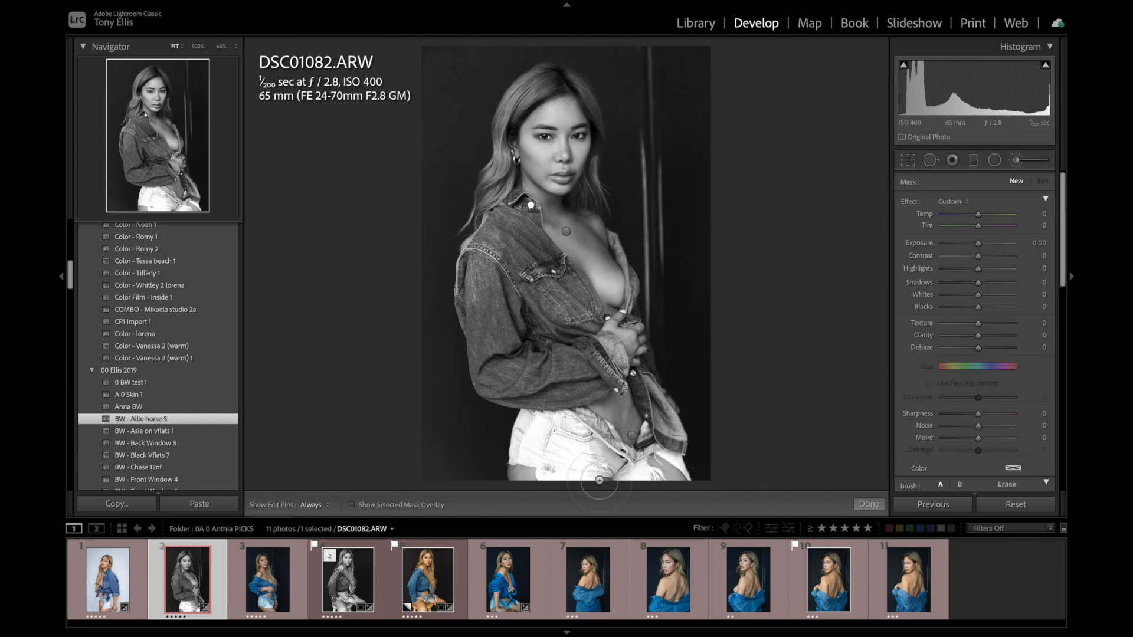
key("h")
key("h")
left_click(352, 504)
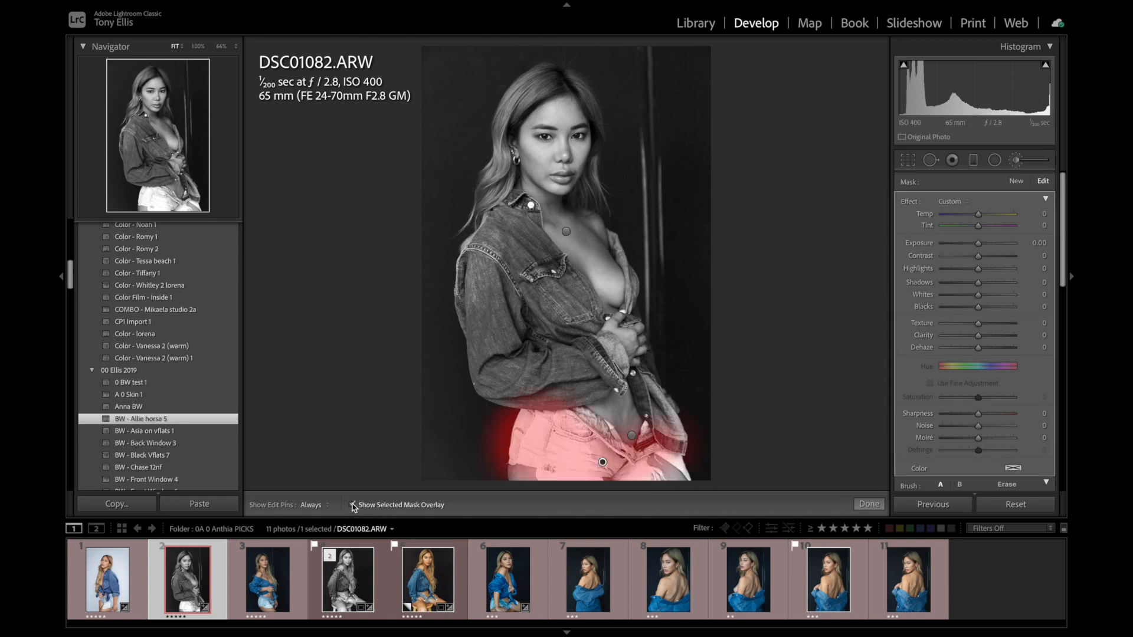
key("h")
key("h")
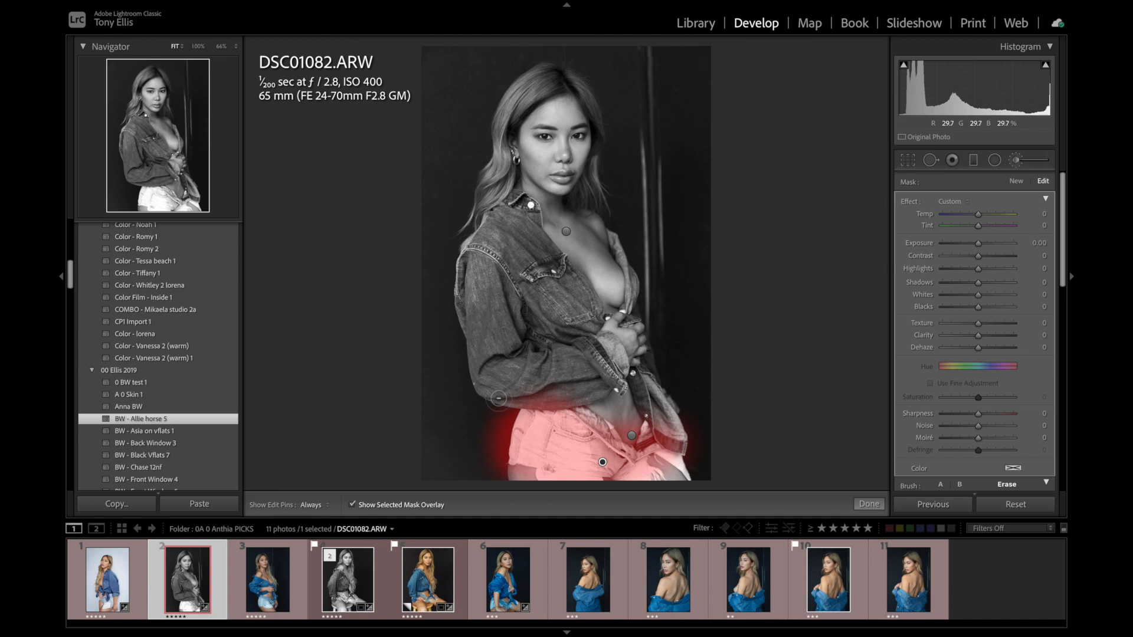
- Erase the shorts mask's spill around the sleeve, background and midriff, and hide the mask overlay
mouse_move(499, 399)
left_mouse_down()
mouse_move(478, 504)
mouse_move(503, 405)
mouse_move(500, 493)
mouse_move(518, 376)
left_mouse_up()
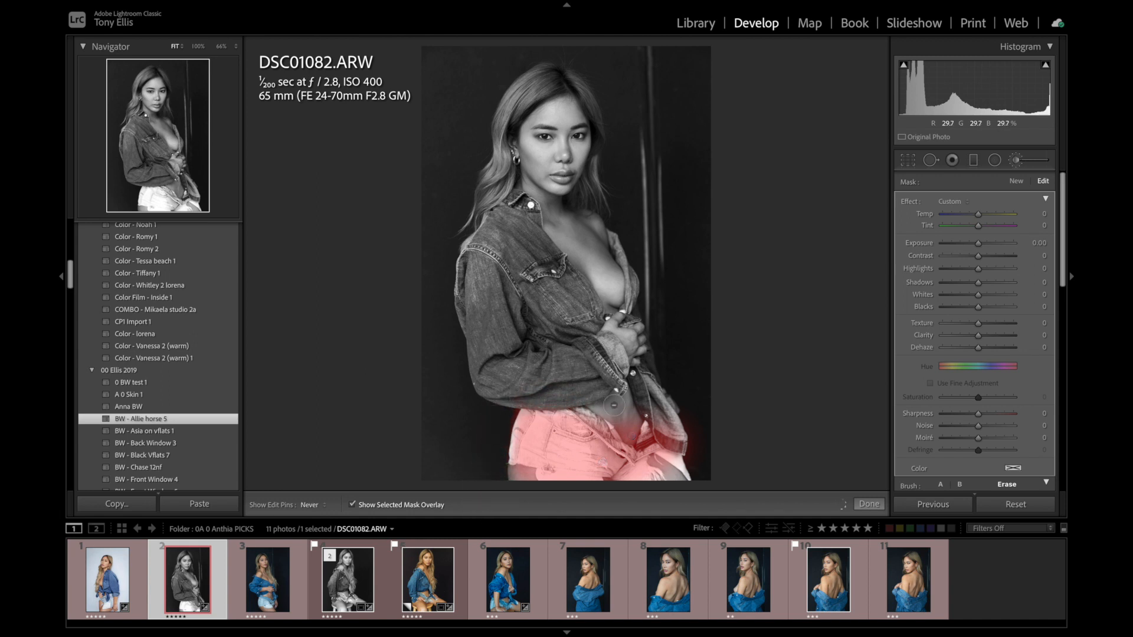
mouse_move(628, 428)
left_mouse_down()
mouse_move(640, 402)
mouse_move(691, 449)
mouse_move(641, 435)
left_mouse_up()
key("h")
left_click(354, 505)
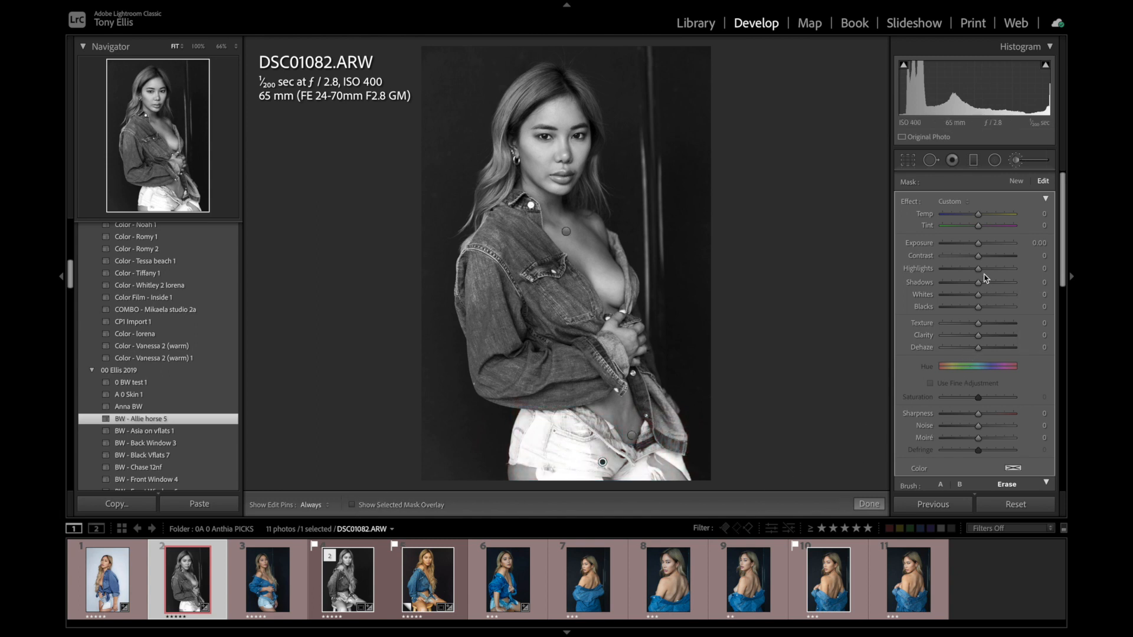
- Set the shorts mask's Exposure to -0.96, undo the last brush change, switch back to brush A and finish the adjustment
left_click_drag(979, 244, 970, 244)
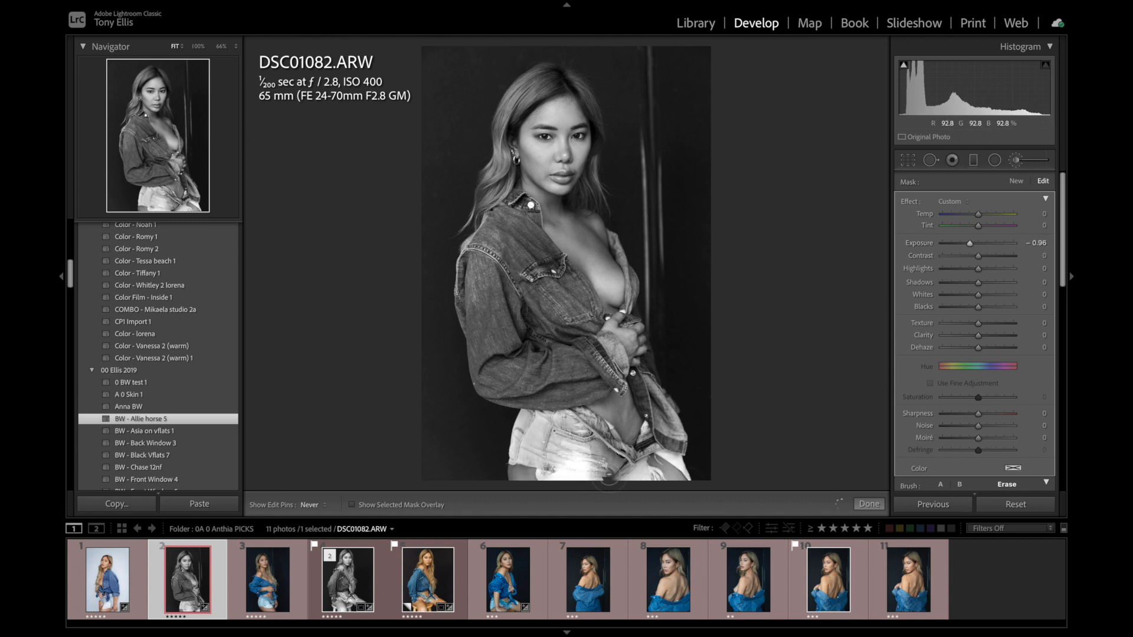
key("ctrl+z")
left_click(941, 485)
key("h")
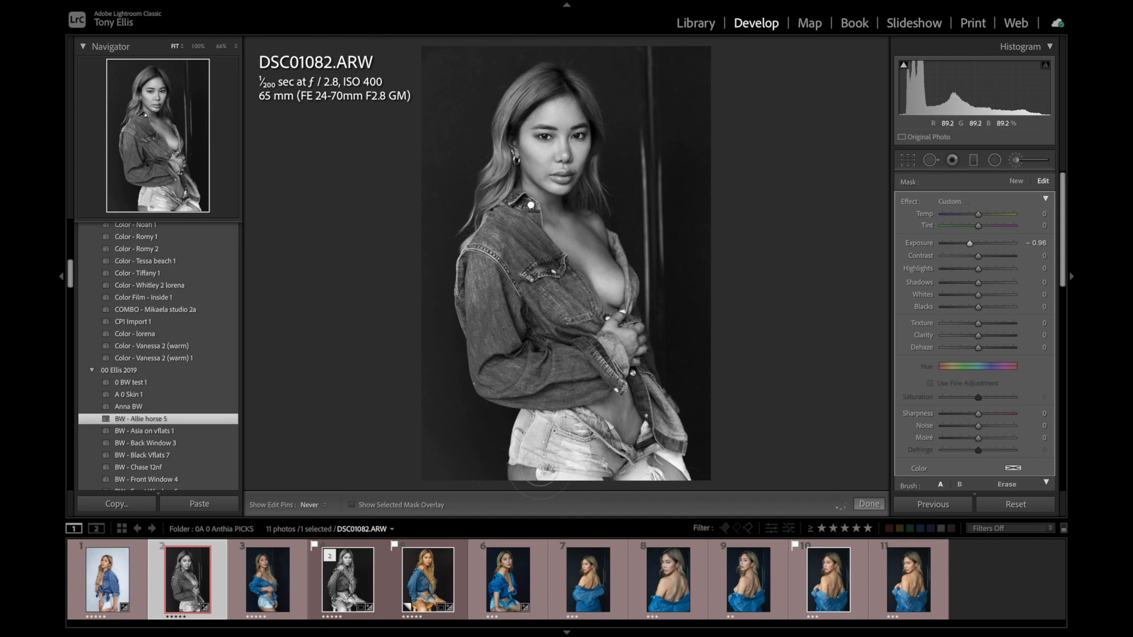
left_click(868, 504)
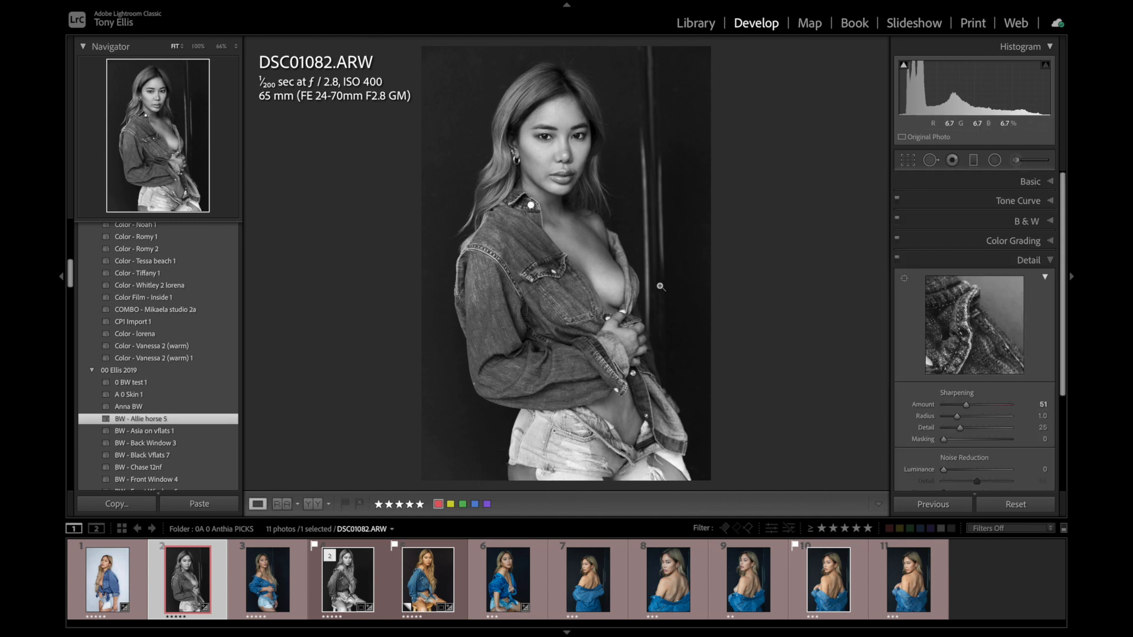
- Brush the chest skin with an adjustment of Exposure 0.12 and Clarity -27, and finish the adjustment
left_click(602, 208)
left_click_drag(640, 187, 665, 243)
key("ctrl+minus")
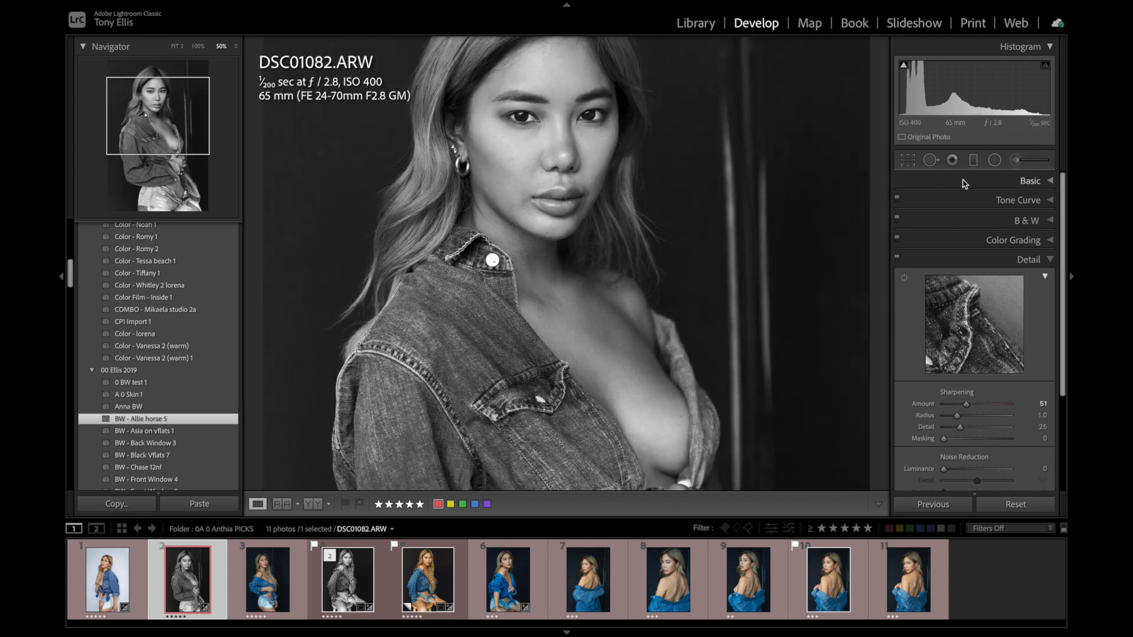
left_click(1018, 160)
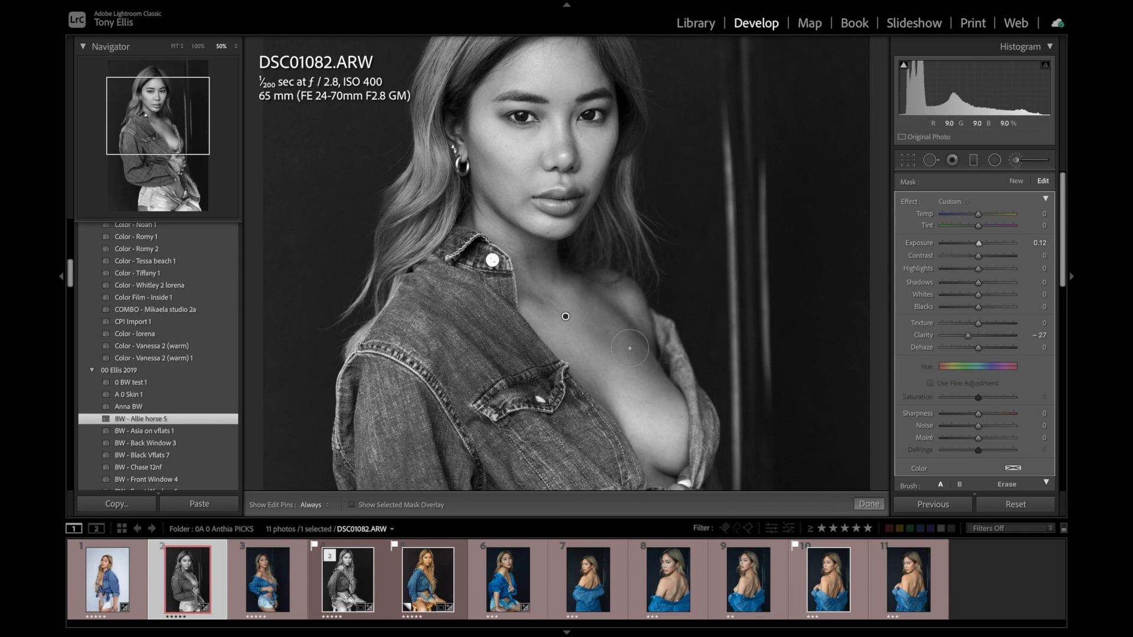
left_click(870, 504)
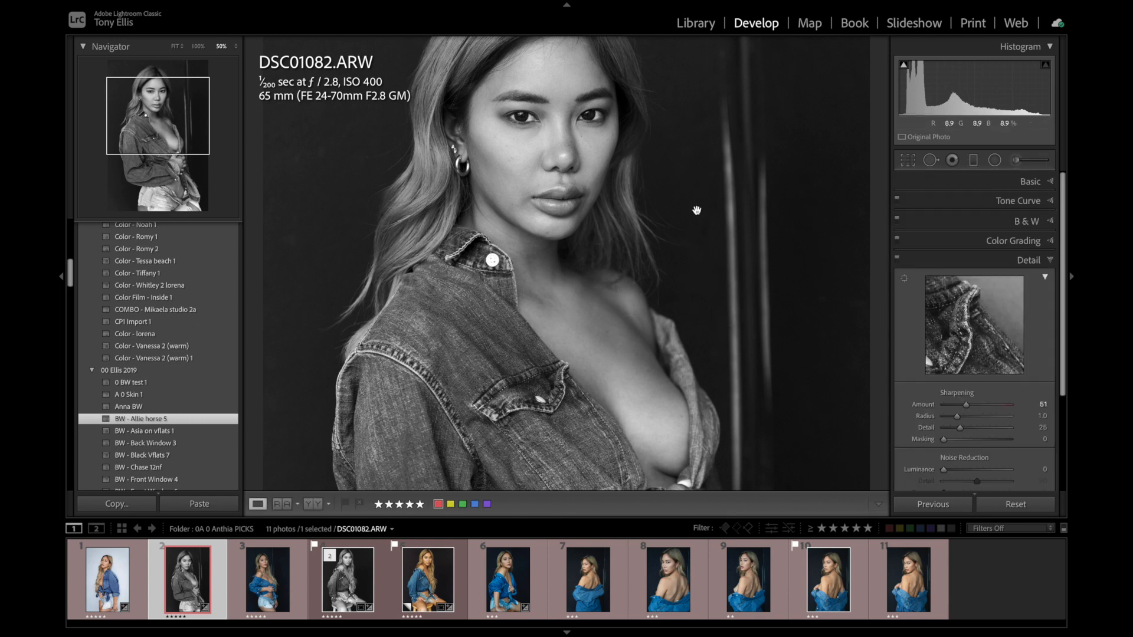
- Heal three small blemishes on the cheek beside the earring with the spot removal brush at size 23
left_click_drag(540, 189, 537, 380)
key("super+equal")
key("super+equal")
key("super+equal")
key("super+equal")
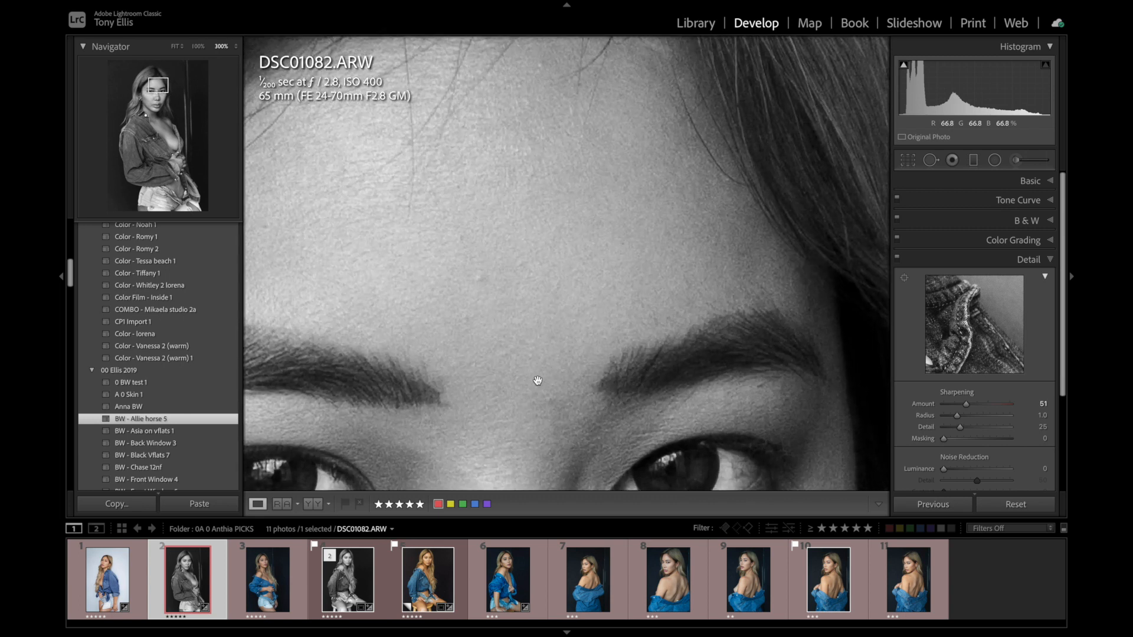
key("super+minus")
key("super+minus")
scroll(536, 374, "down", 2)
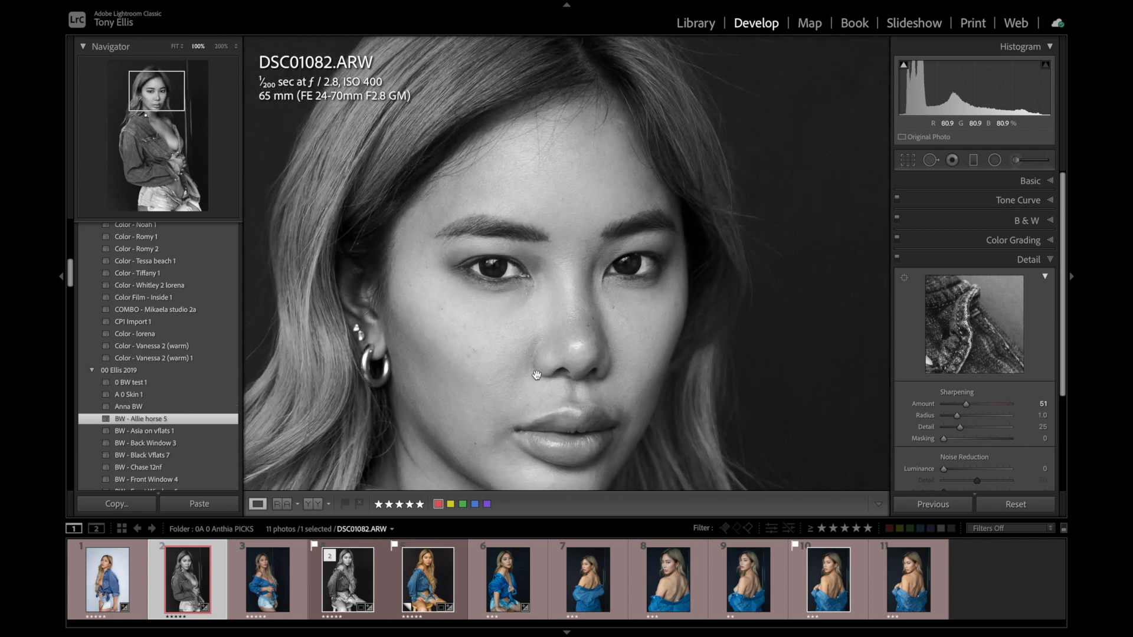
key("super+equal")
scroll(536, 375, "down", 3)
scroll(536, 375, "down", 1)
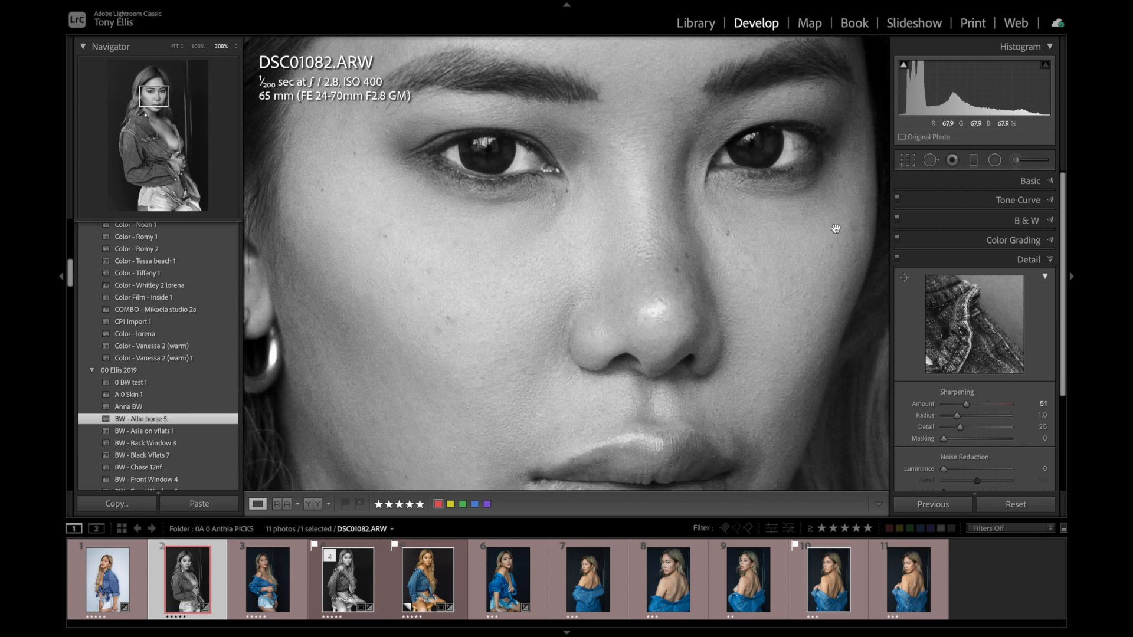
left_click(931, 160)
scroll(494, 330, "down", 5)
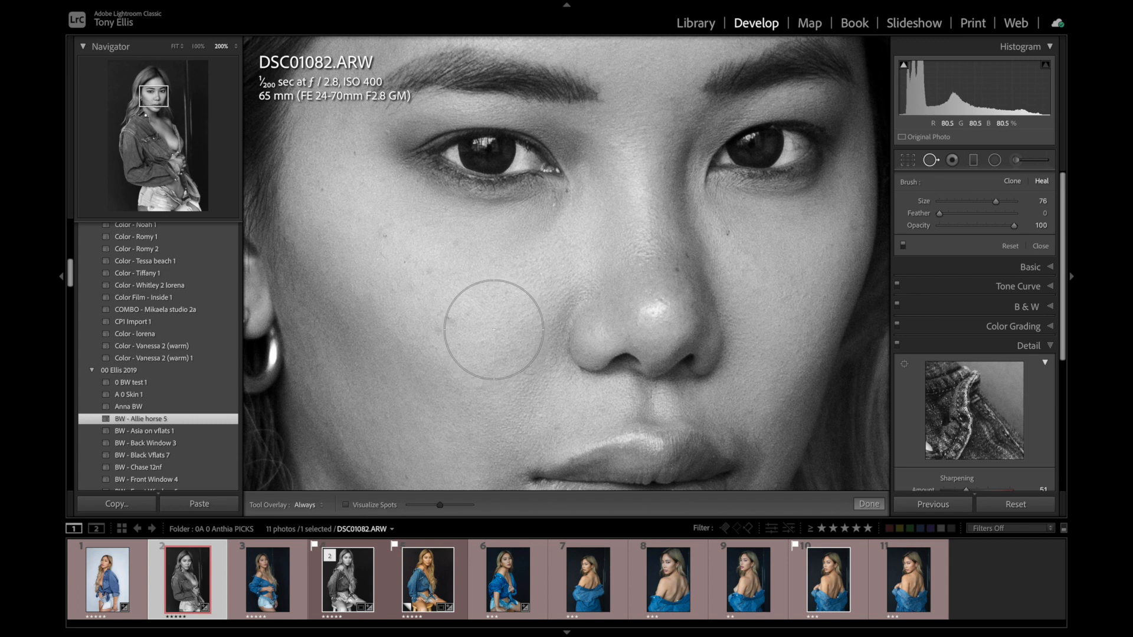
scroll(494, 329, "down", 8)
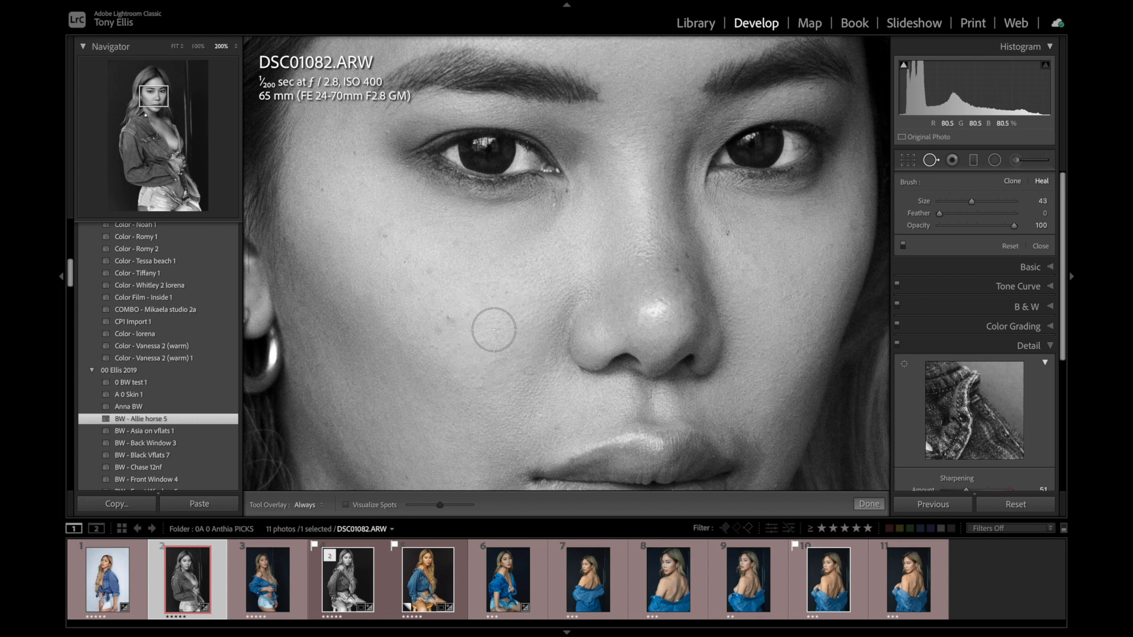
left_click(453, 318)
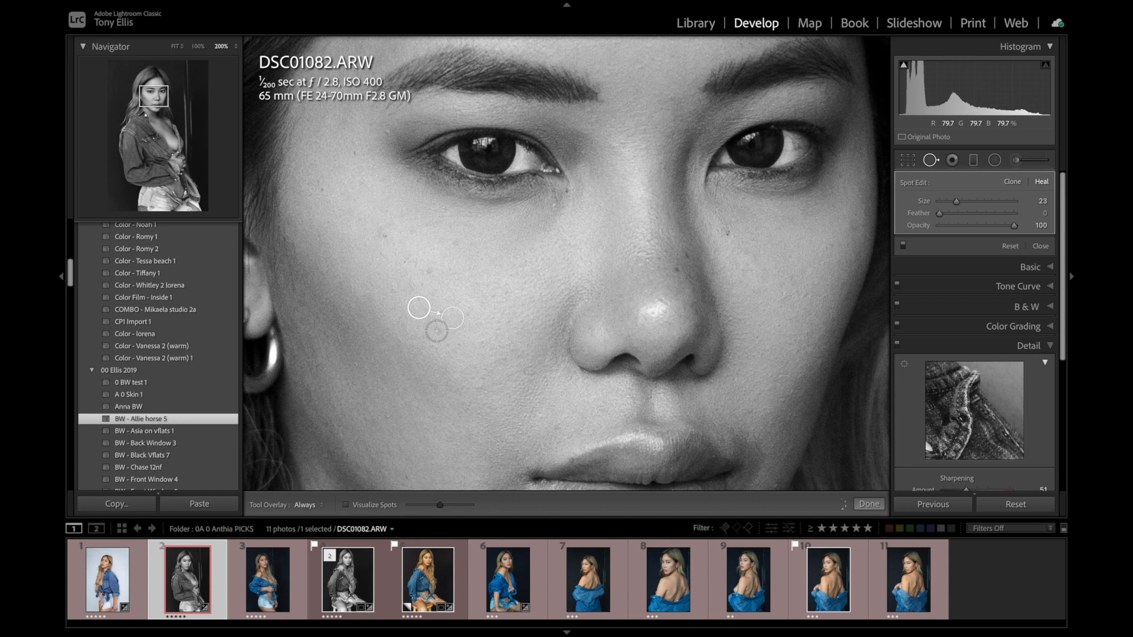
left_click(435, 330)
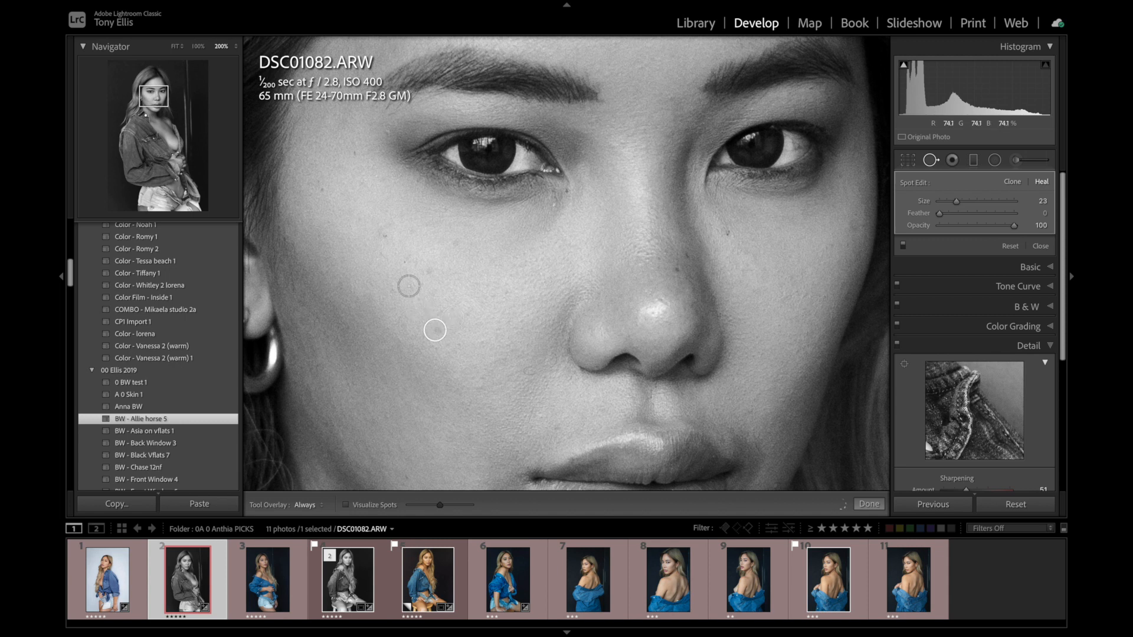
left_click(393, 292)
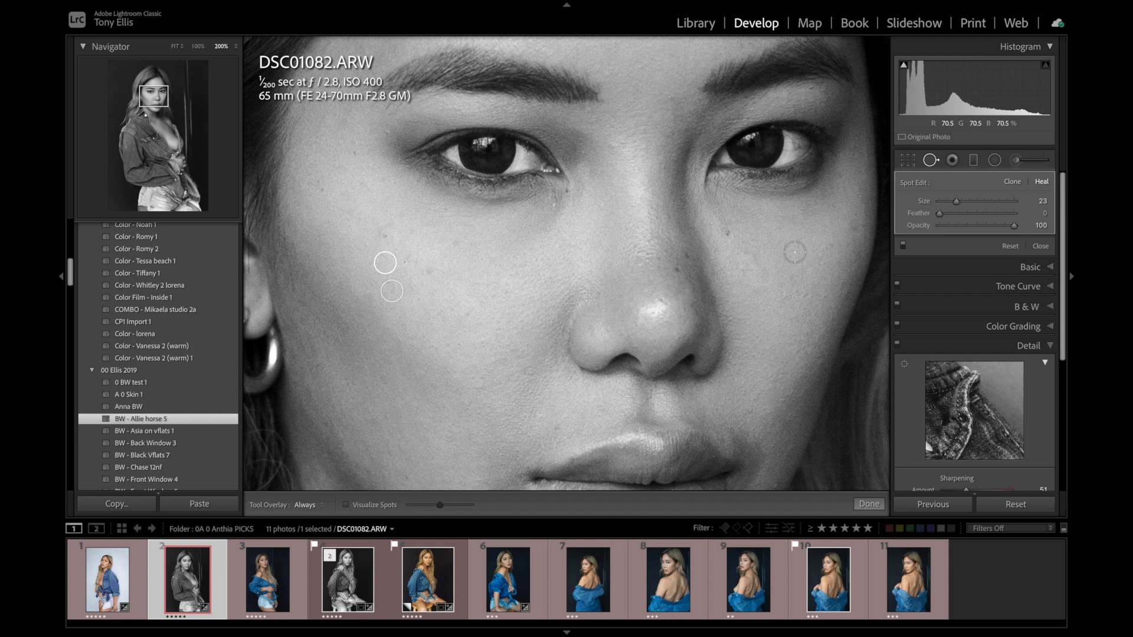
- Heal a mark below the inner eye corner and a spot on the far cheek at brush size 13
scroll(573, 214, "down", 5)
left_click(554, 205)
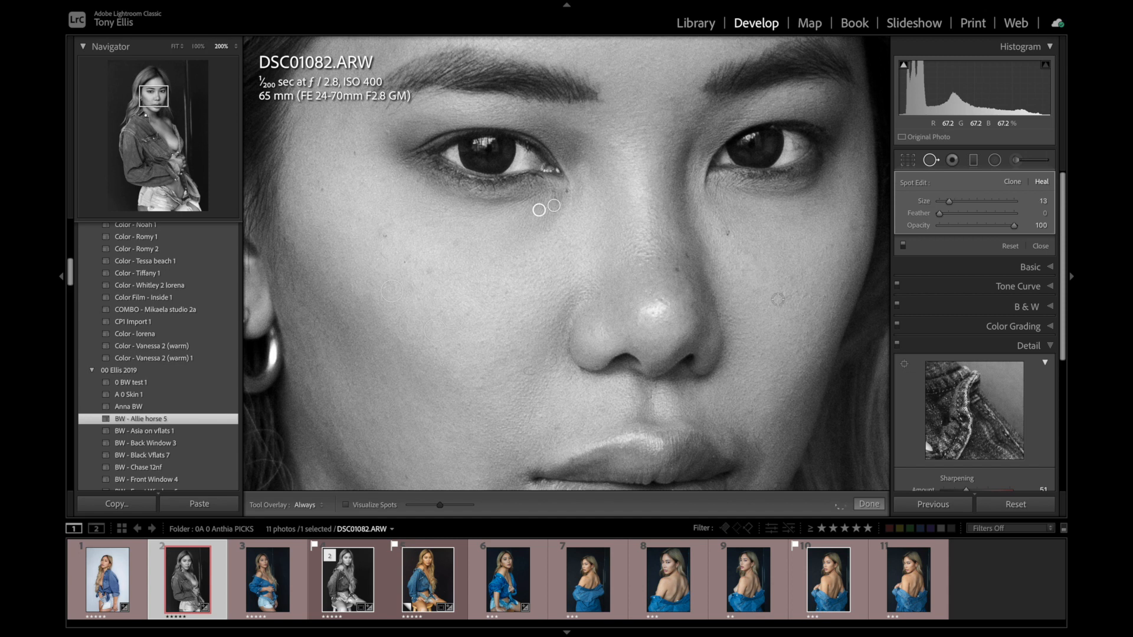
left_click(849, 226)
- Heal one spot on the forehead and one by the inner eyebrow end at size 20, and finish spot removal
left_click_drag(156, 89, 155, 85)
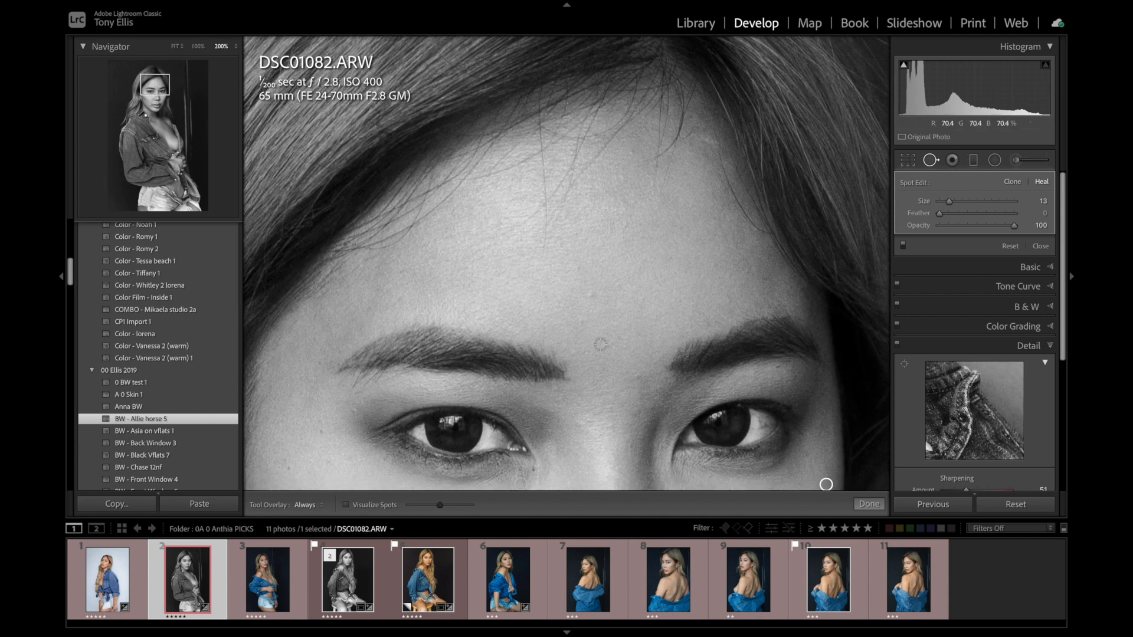
scroll(592, 307, "up", 4)
left_click(590, 289)
left_click(572, 352)
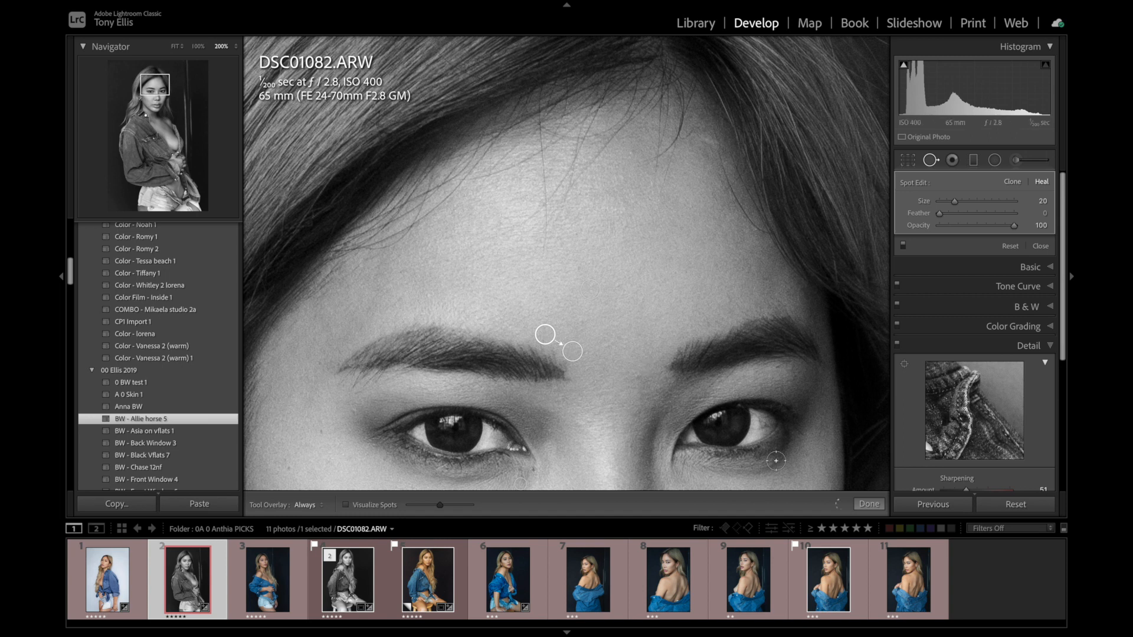
left_click(868, 505)
left_click(767, 357)
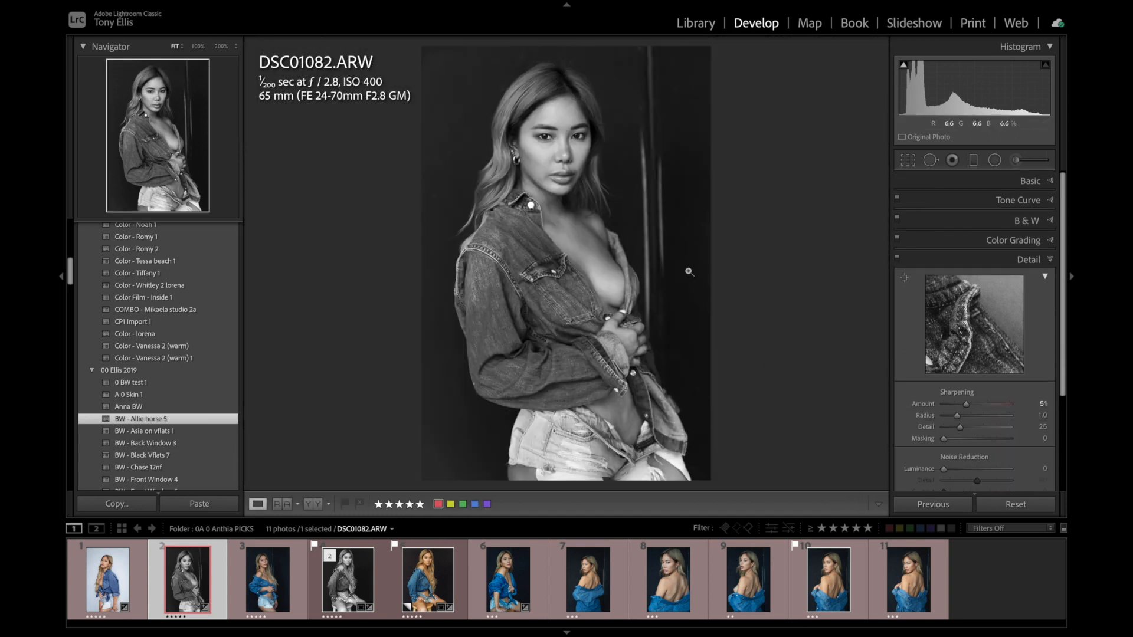
- Paint a new adjustment brush mask over the hair with the edit pins hidden
left_click(1014, 161)
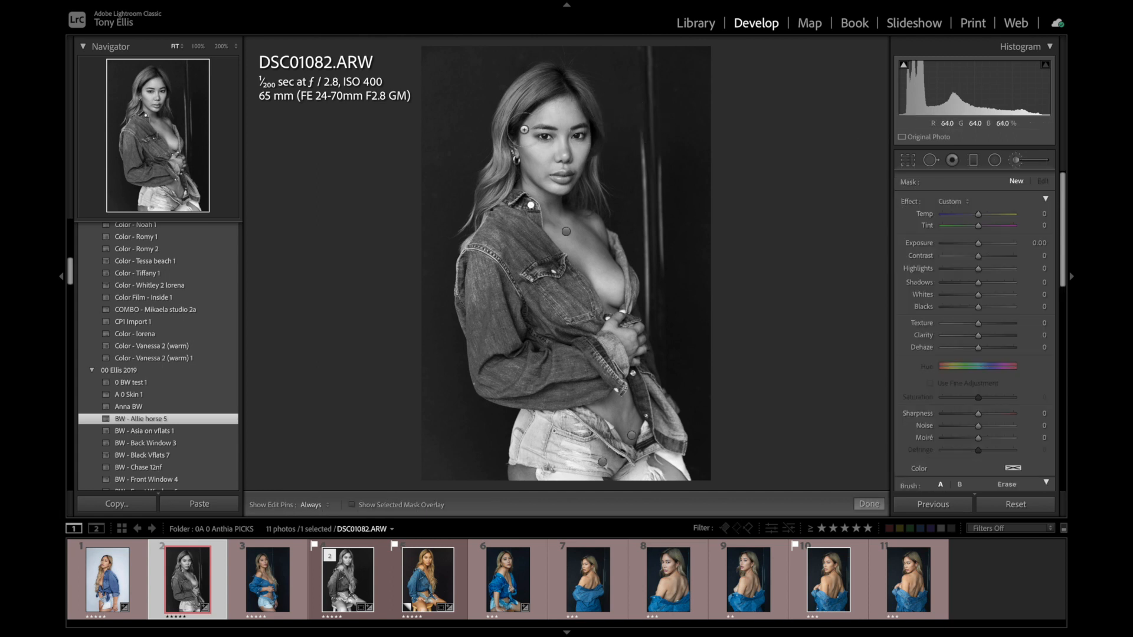
key("h")
left_click(540, 89)
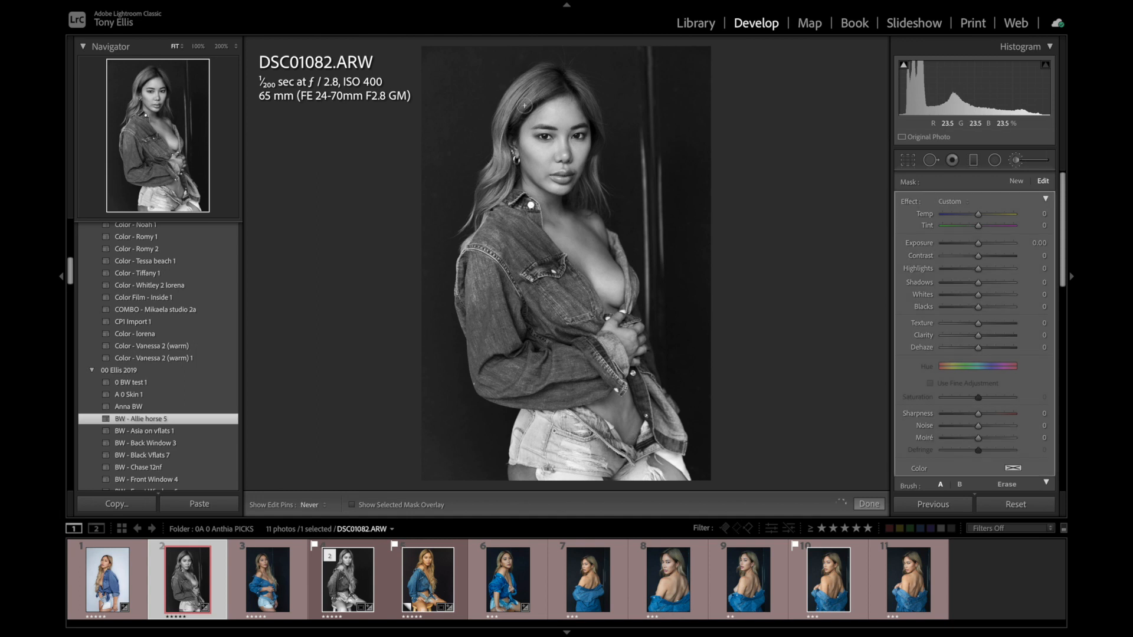
mouse_move(561, 79)
left_mouse_down()
mouse_move(601, 133)
mouse_move(591, 204)
mouse_move(577, 103)
left_mouse_up()
- Show the edit pins again, set the hair mask's Exposure to 0.12, Contrast to -2 and Highlights to 25, and finish the adjustment
key("h")
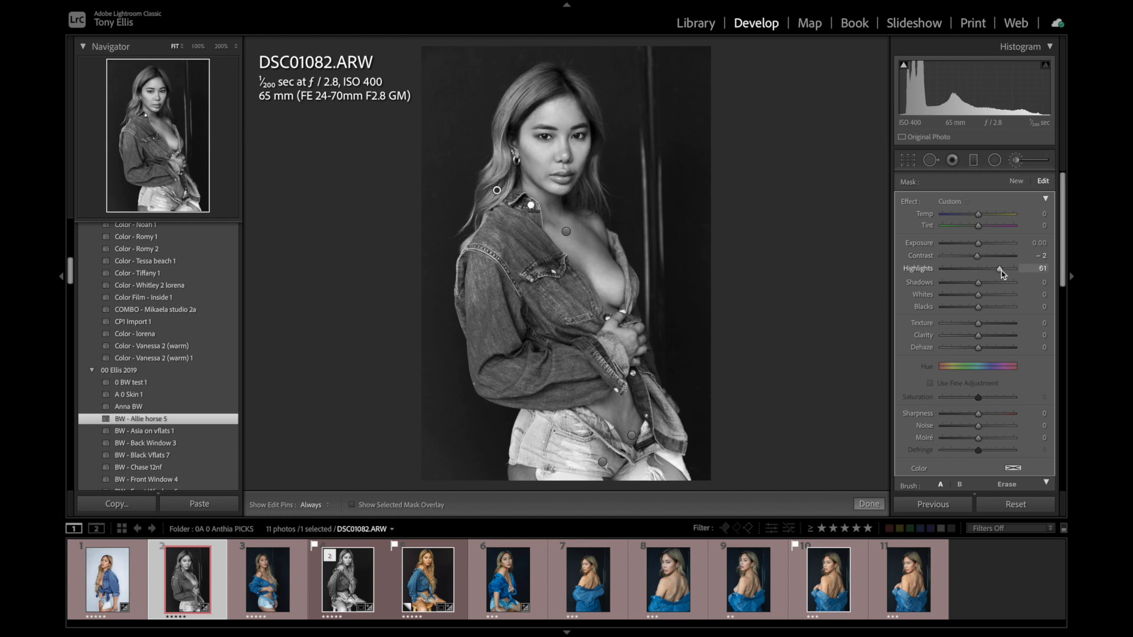
mouse_move(996, 277)
left_mouse_down()
mouse_move(984, 278)
mouse_move(993, 281)
left_mouse_up()
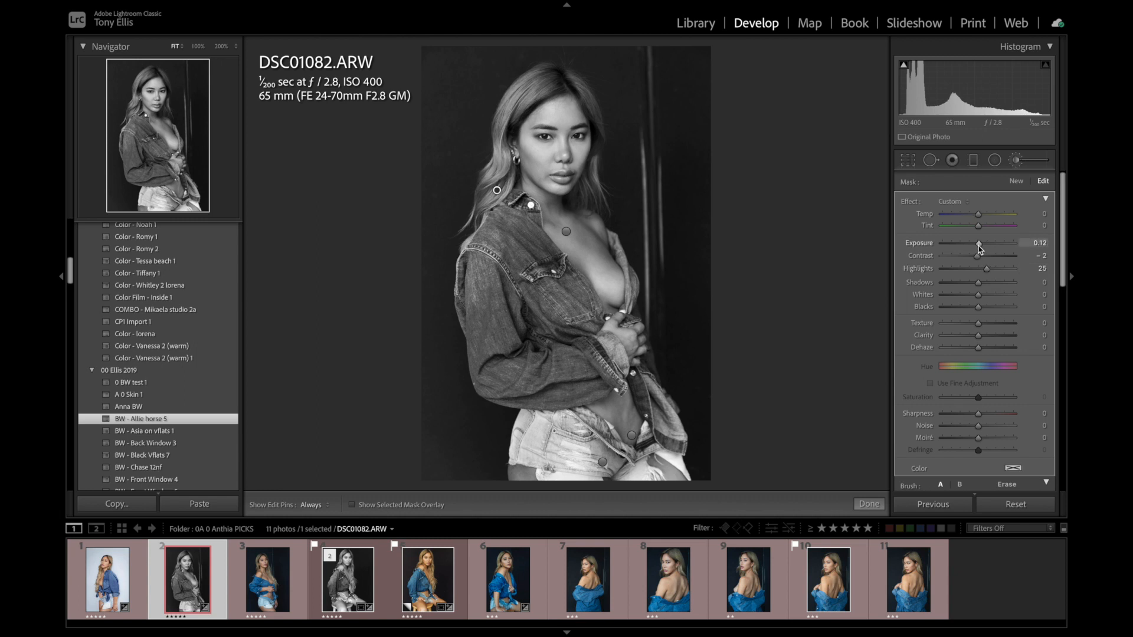
left_click(869, 504)
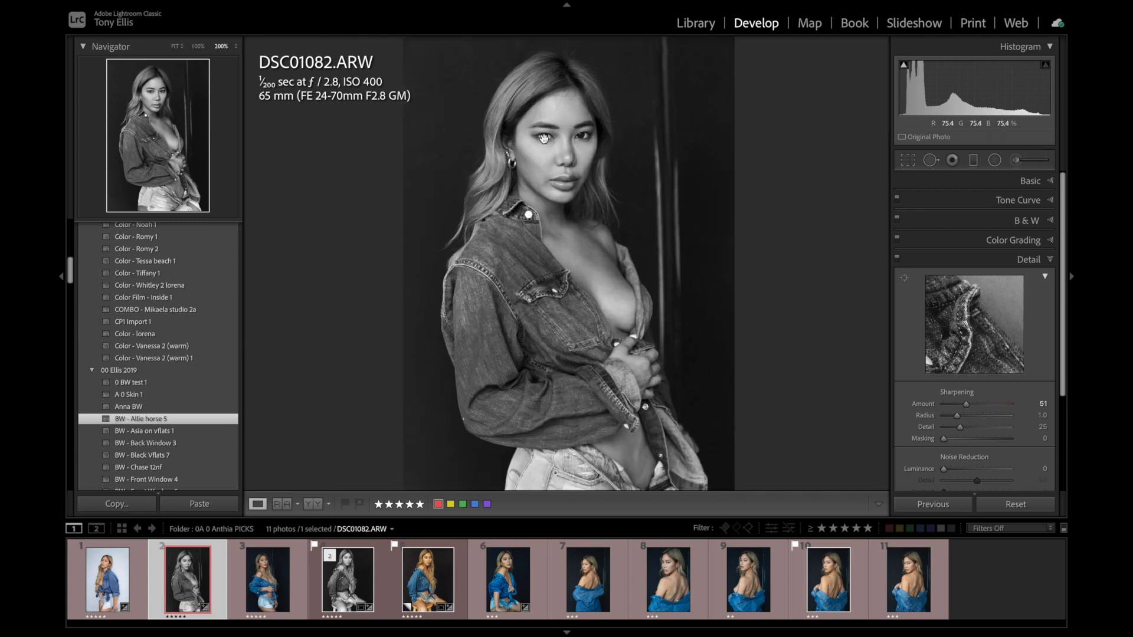
- Heal a blemish on the chin with the spot removal brush at size 20 and finish spot removal
left_click(612, 135)
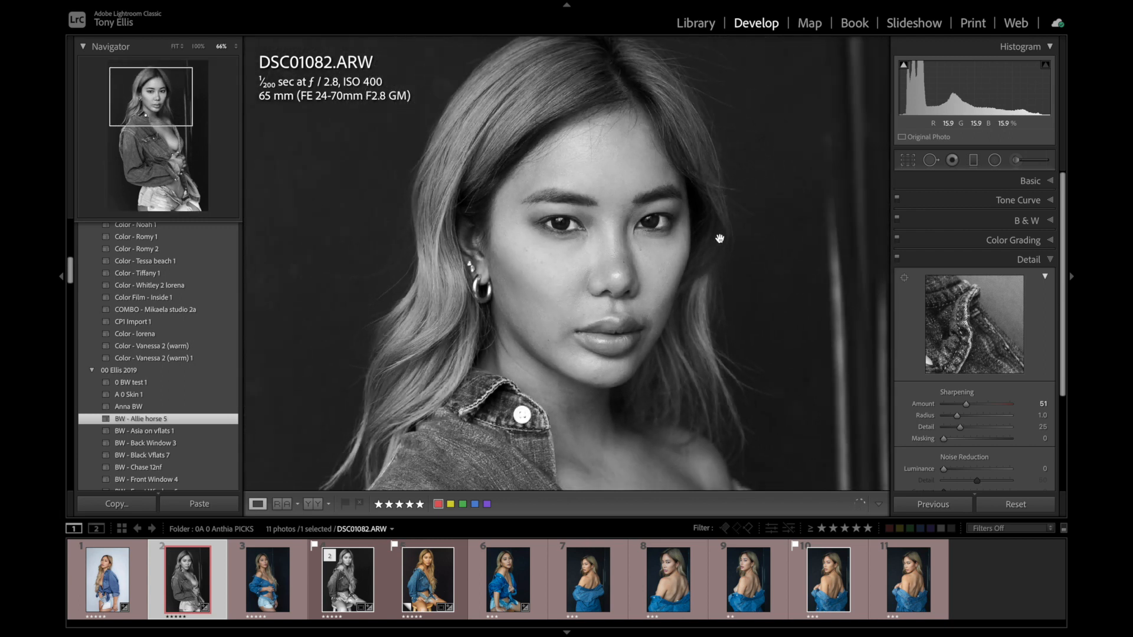
key("ctrl+equal")
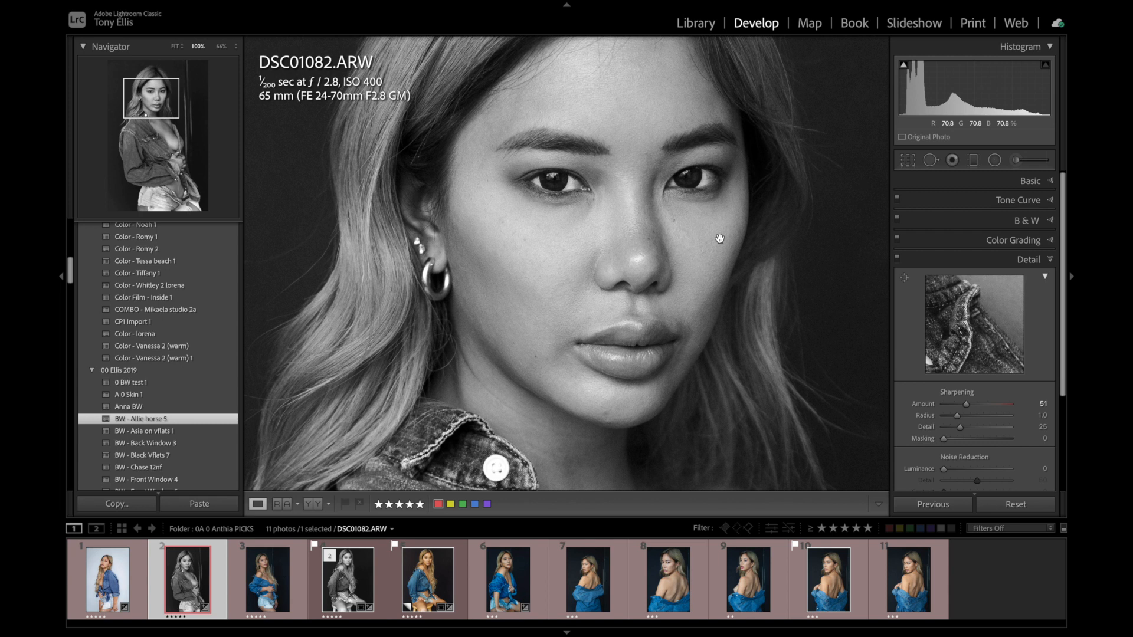
scroll(720, 238, "down", 3)
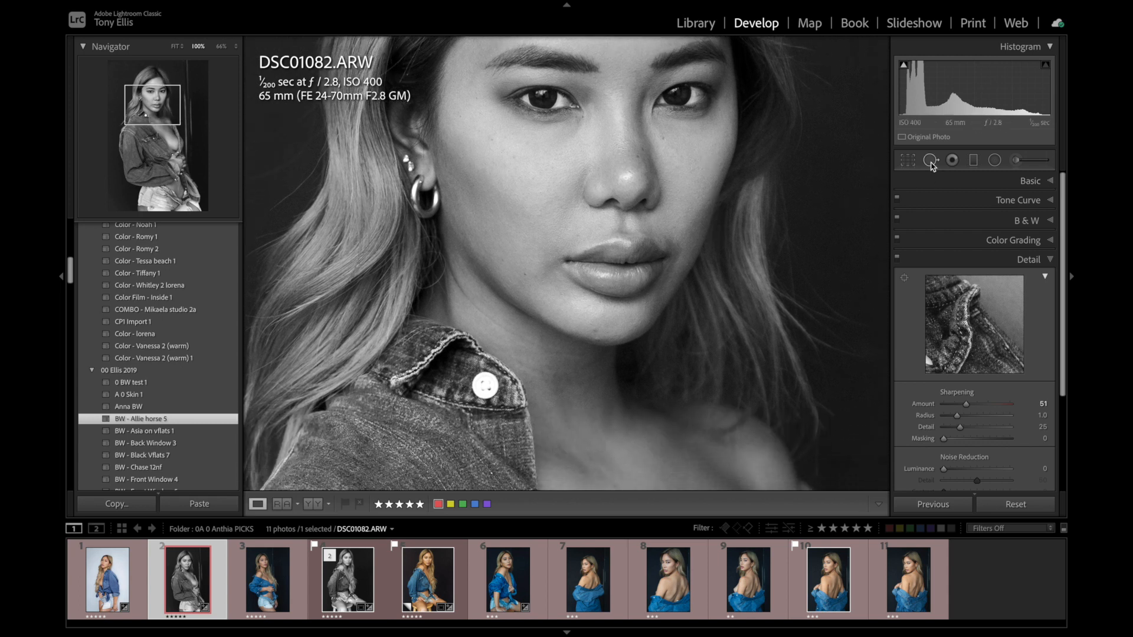
left_click(931, 162)
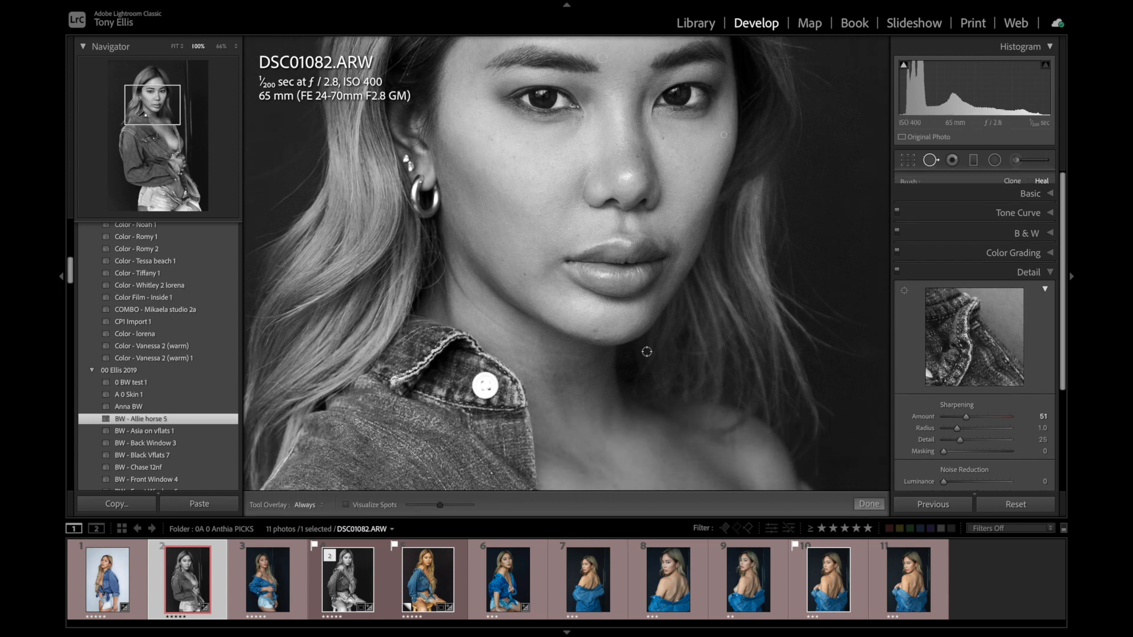
left_click(597, 338)
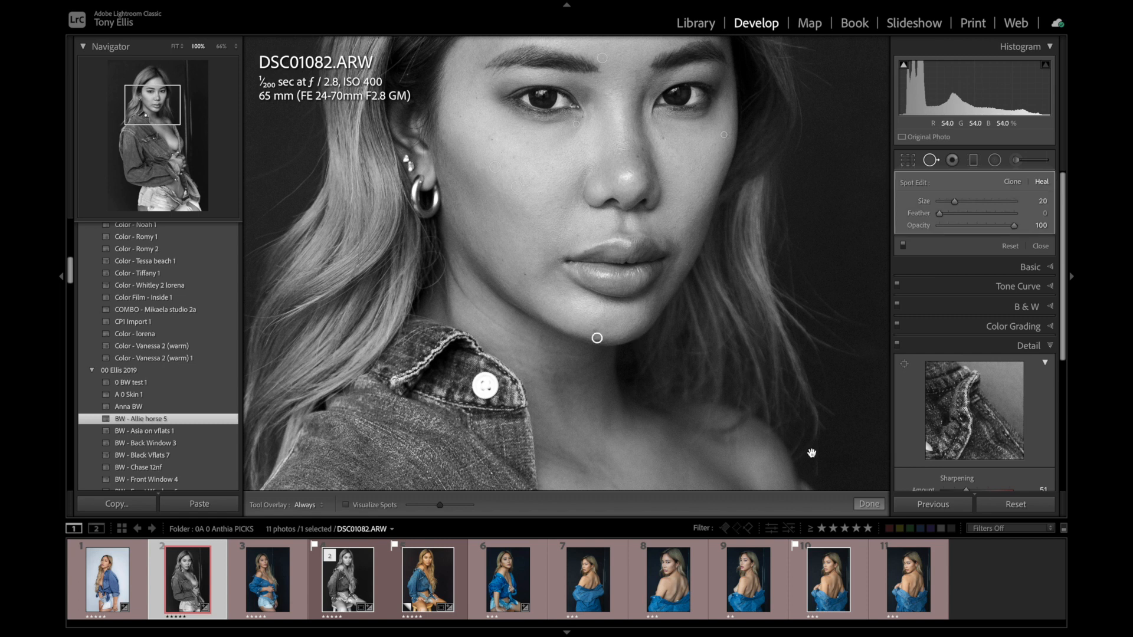
left_click(868, 504)
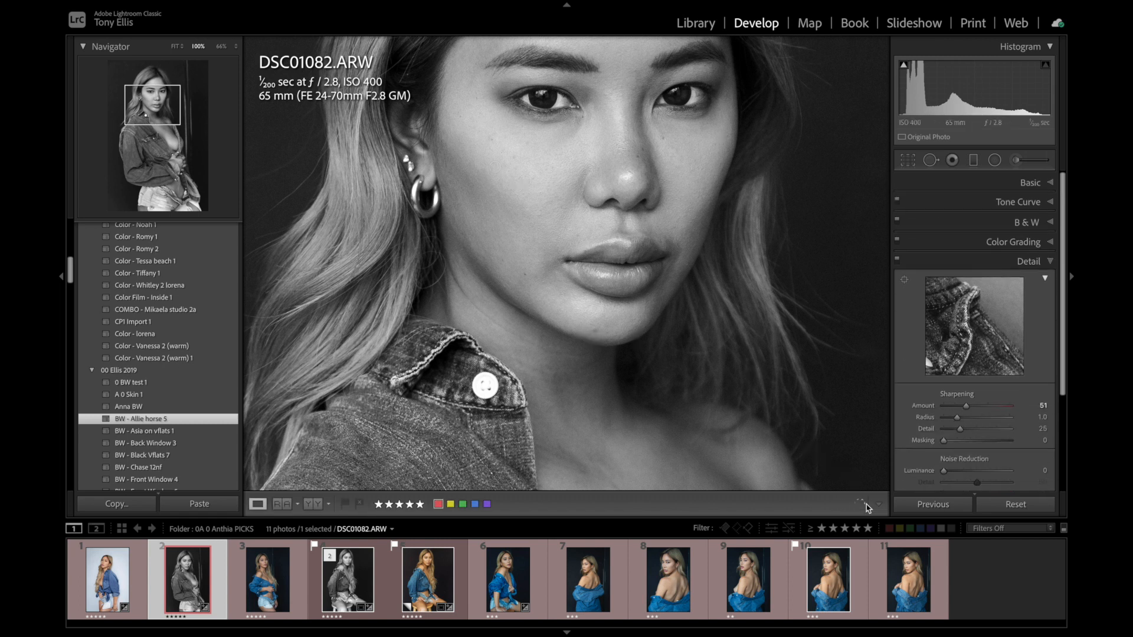
- Examine the jacket, chest and hand areas up close for remaining flaws
scroll(775, 430, "down", 4)
key("super+minus")
key("super+minus")
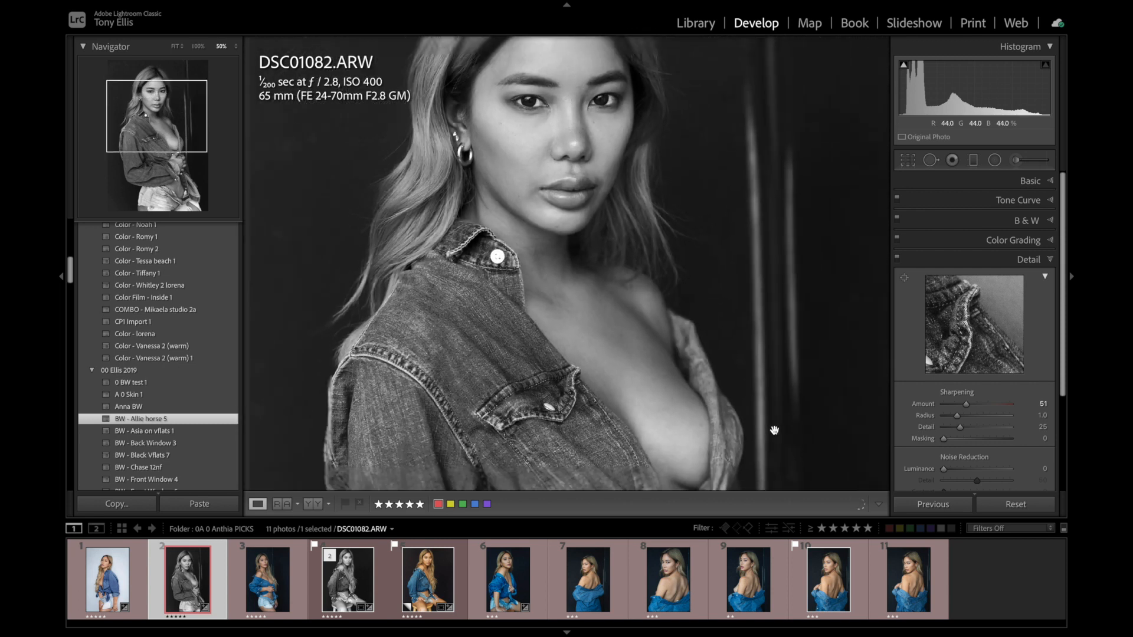
scroll(775, 429, "down", 2)
key("super+minus")
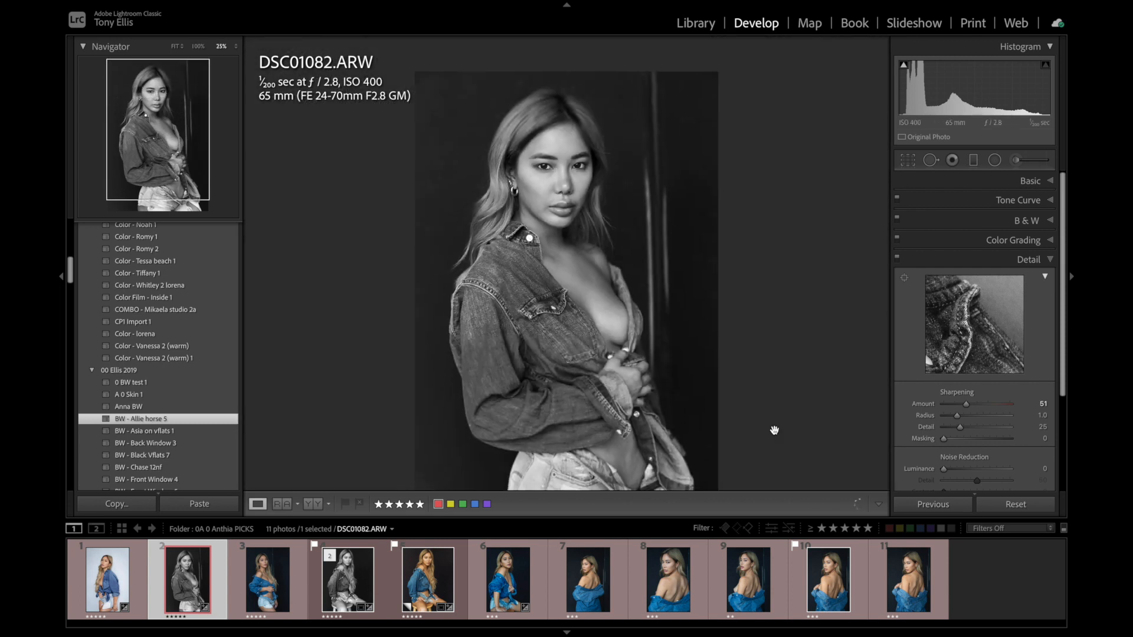
key("super+equal")
scroll(775, 430, "down", 3)
scroll(774, 430, "up", 3)
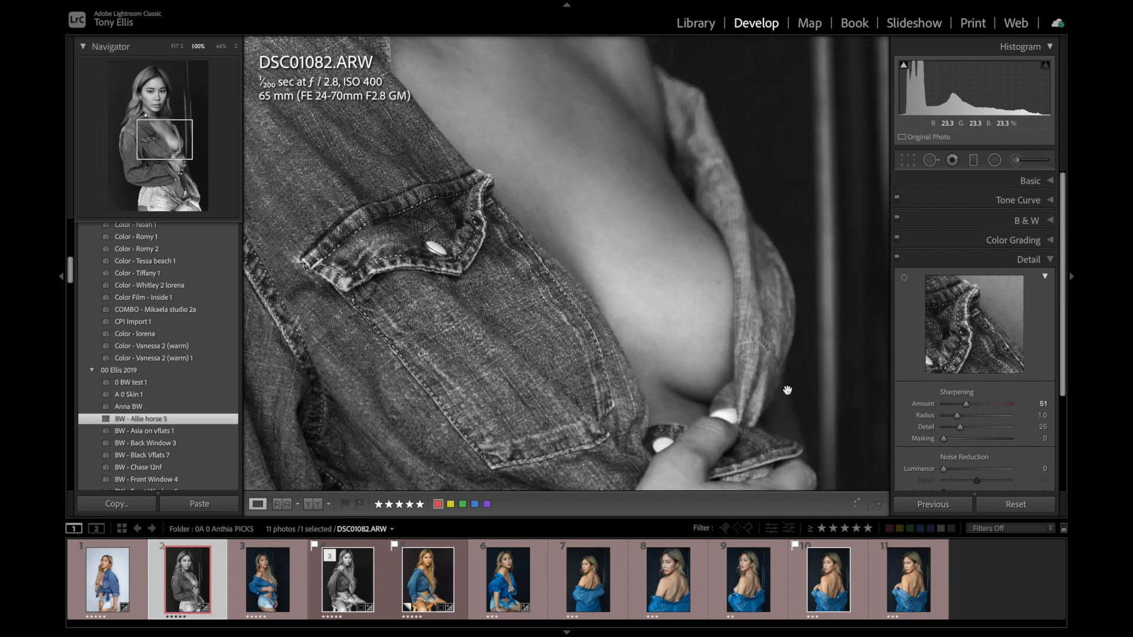
left_click(752, 359)
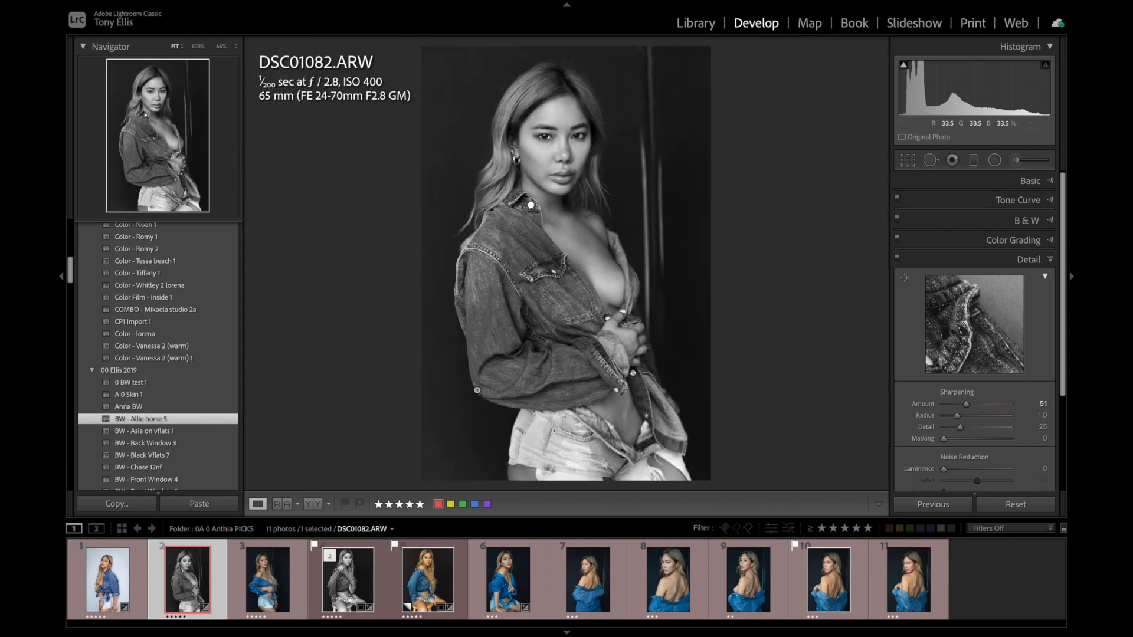
- Heal the white speck on the edge of the jacket sleeve's elbow at size 20, and finish spot removal
left_click(502, 379)
key("q")
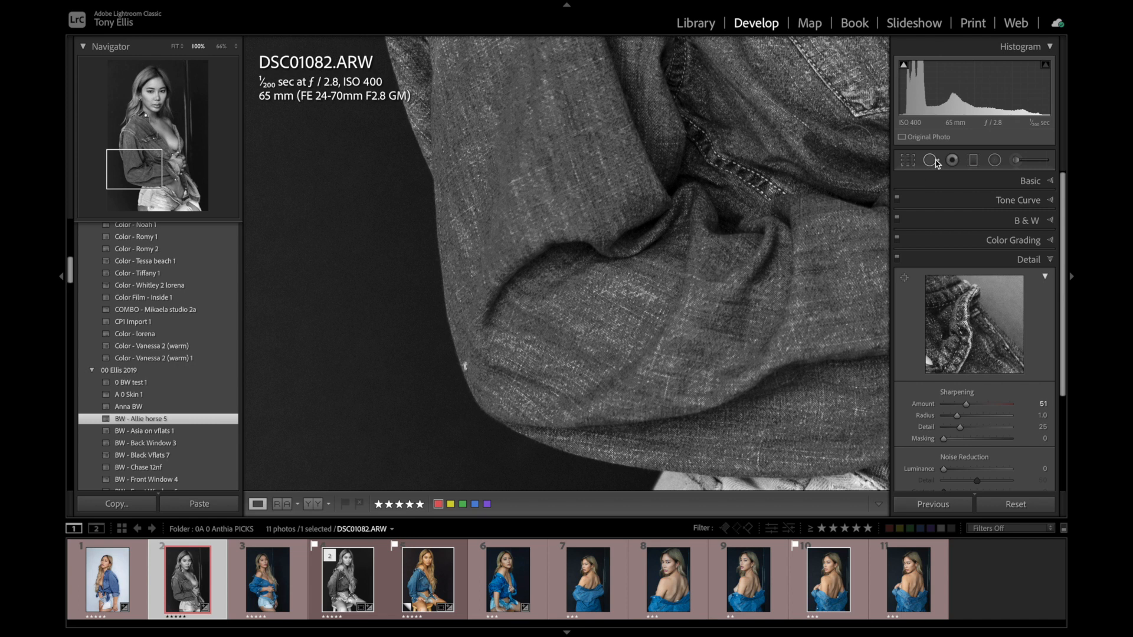
left_click(466, 359)
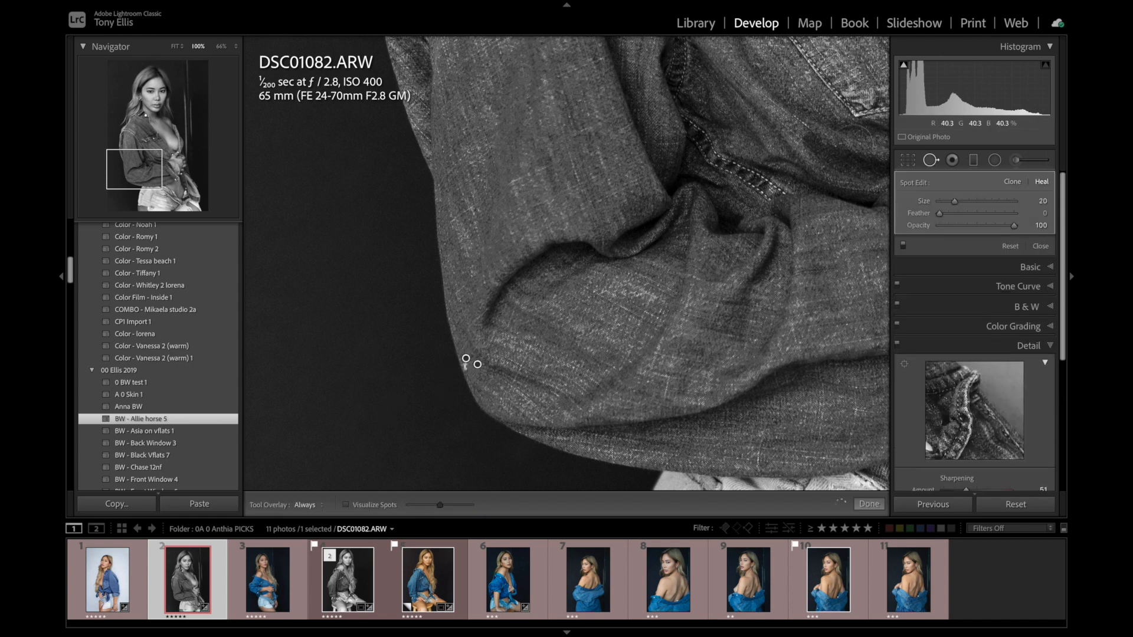
left_click(869, 504)
left_click(705, 393)
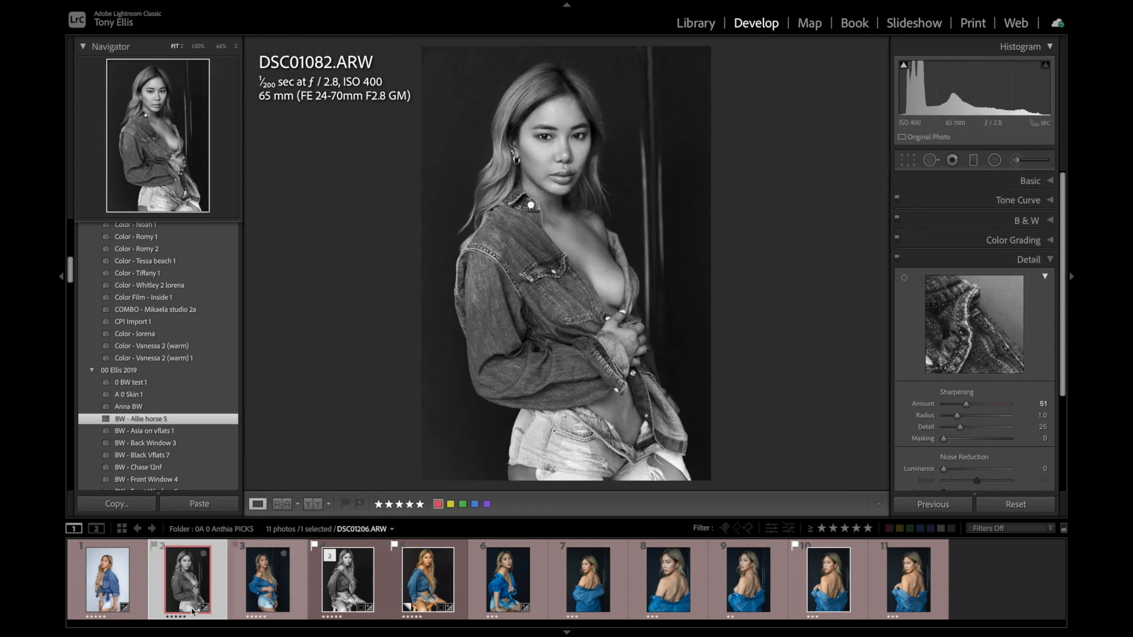
- Create a virtual copy of the black-and-white DSC01082.ARW
right_click(183, 585)
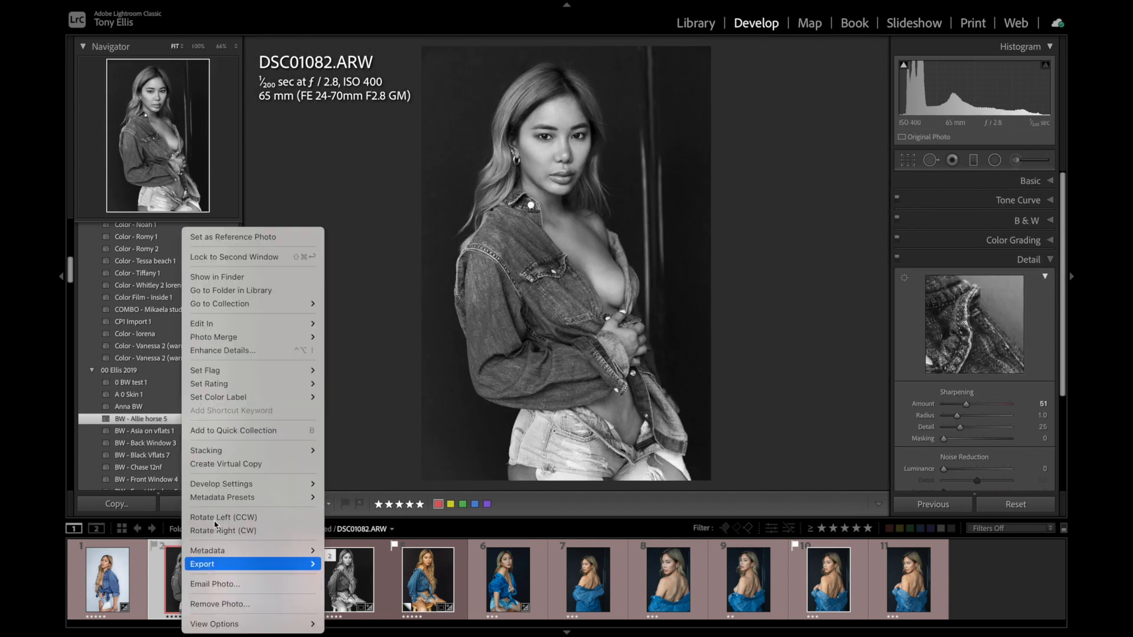
left_click(261, 467)
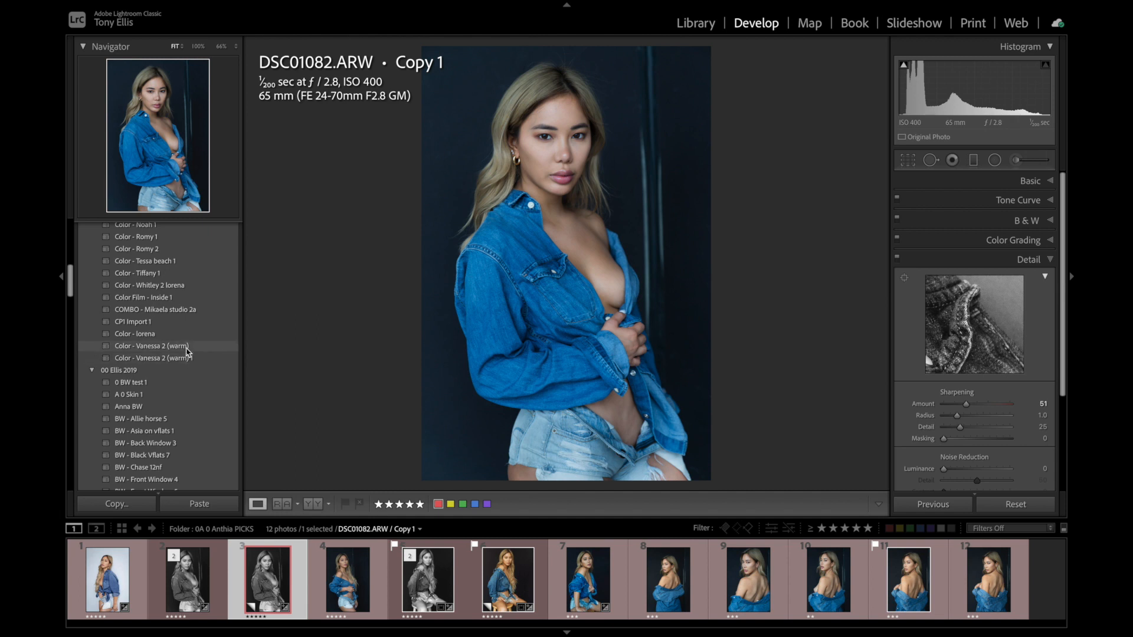
- Apply the Color - Daphne Pink 1 > Temp 30 preset to the virtual copy and check the face up close
scroll(187, 352, "up", 3)
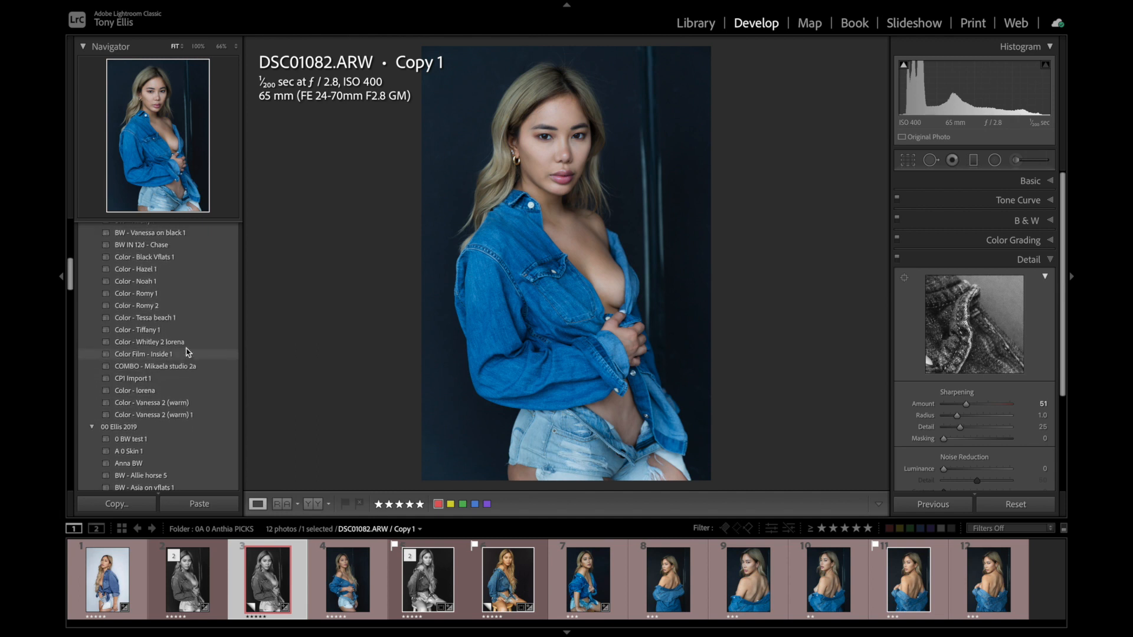
left_click(186, 353)
scroll(187, 353, "up", 1)
scroll(186, 352, "up", 10)
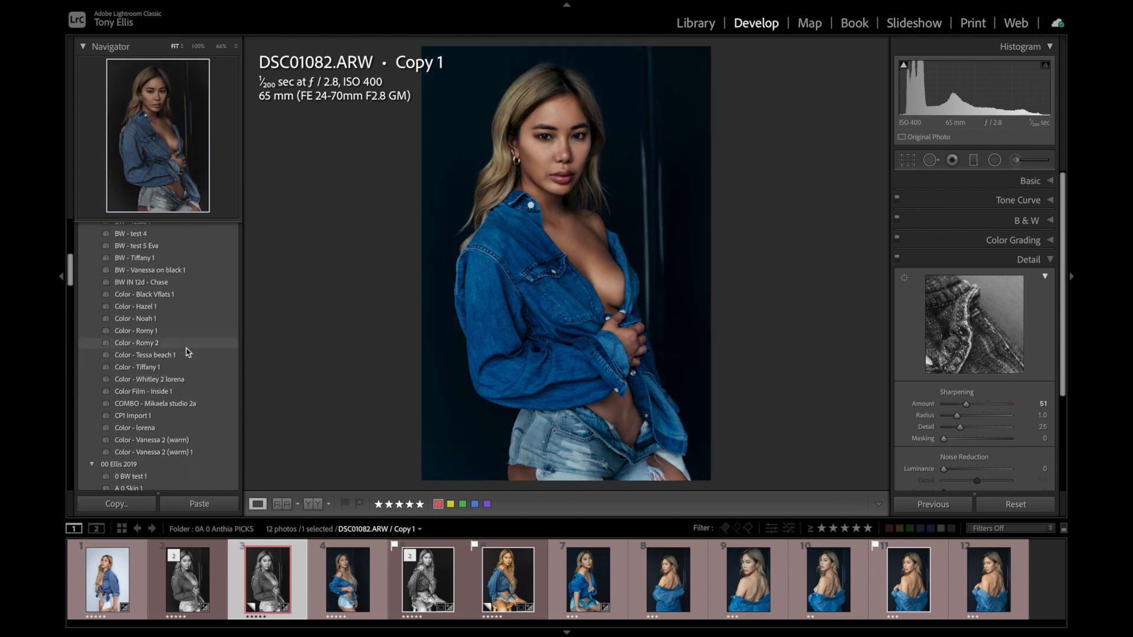
left_click(186, 347)
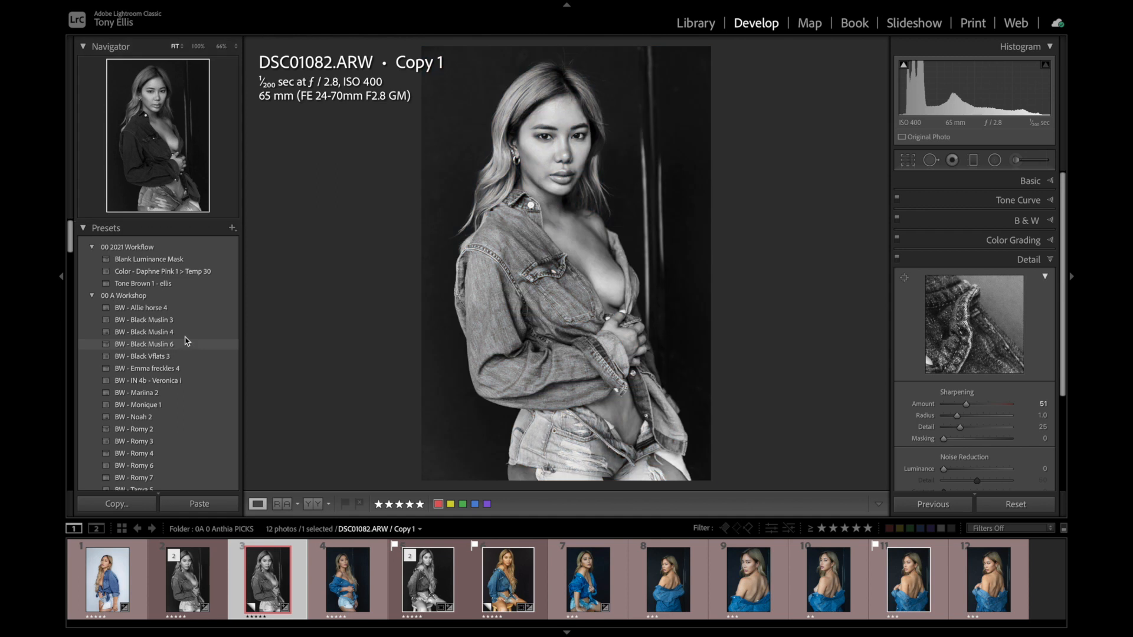
left_click(196, 272)
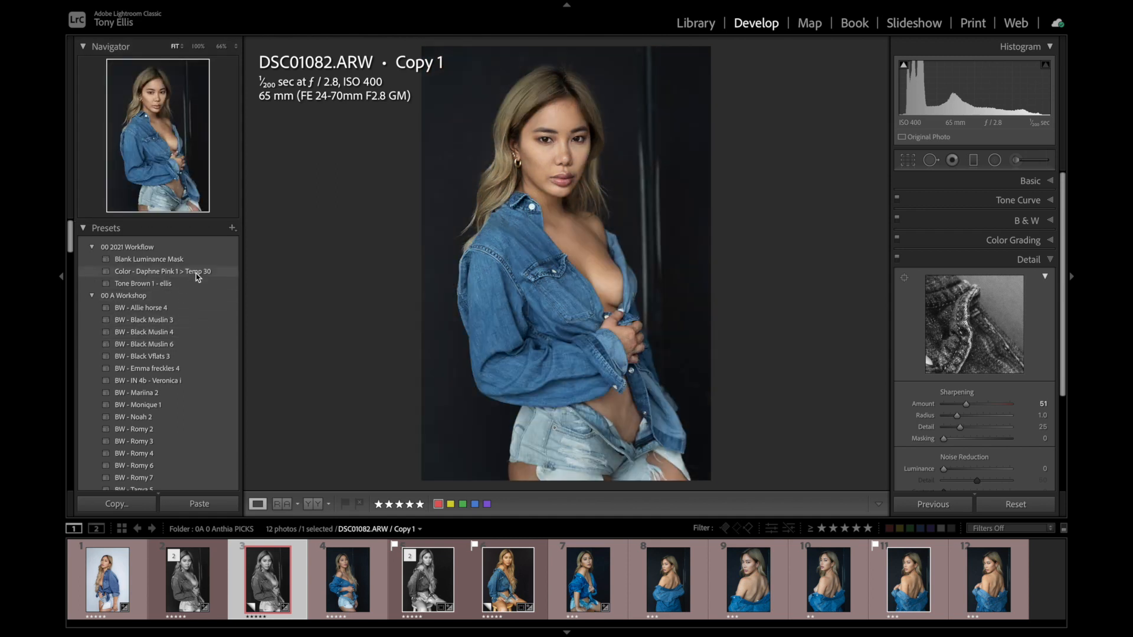
left_click(223, 272)
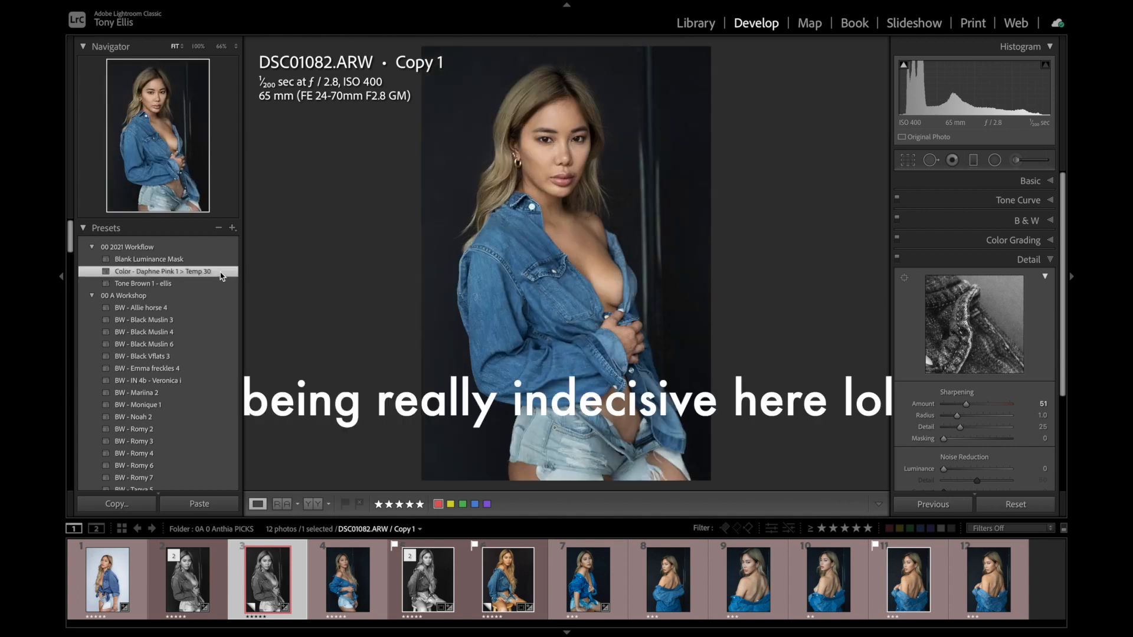
left_click(561, 140)
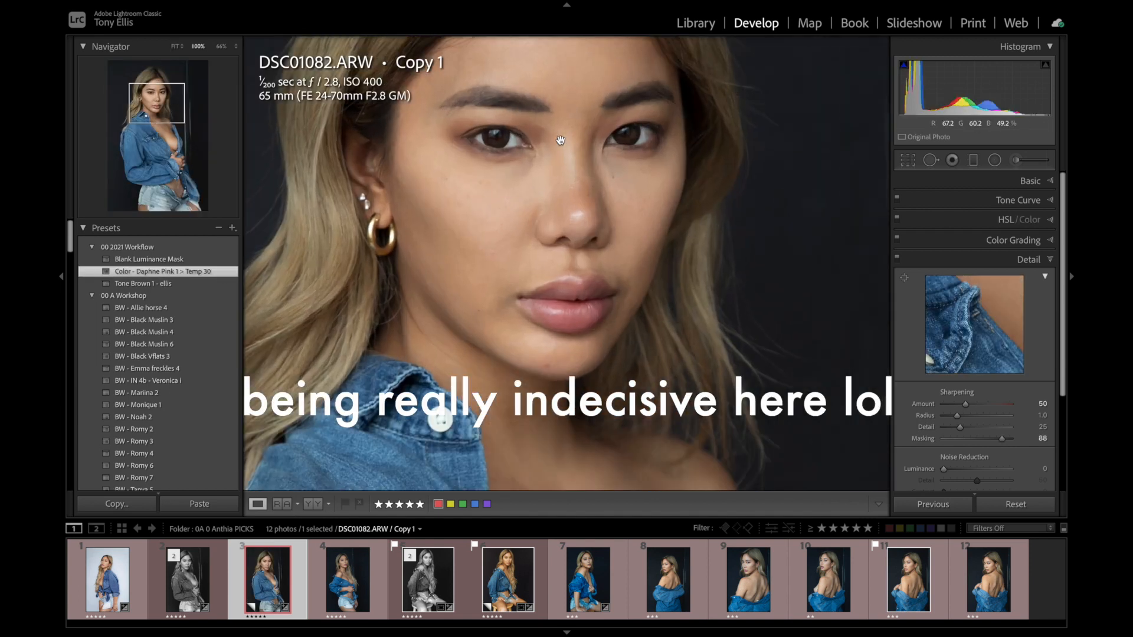
key("ctrl+minus")
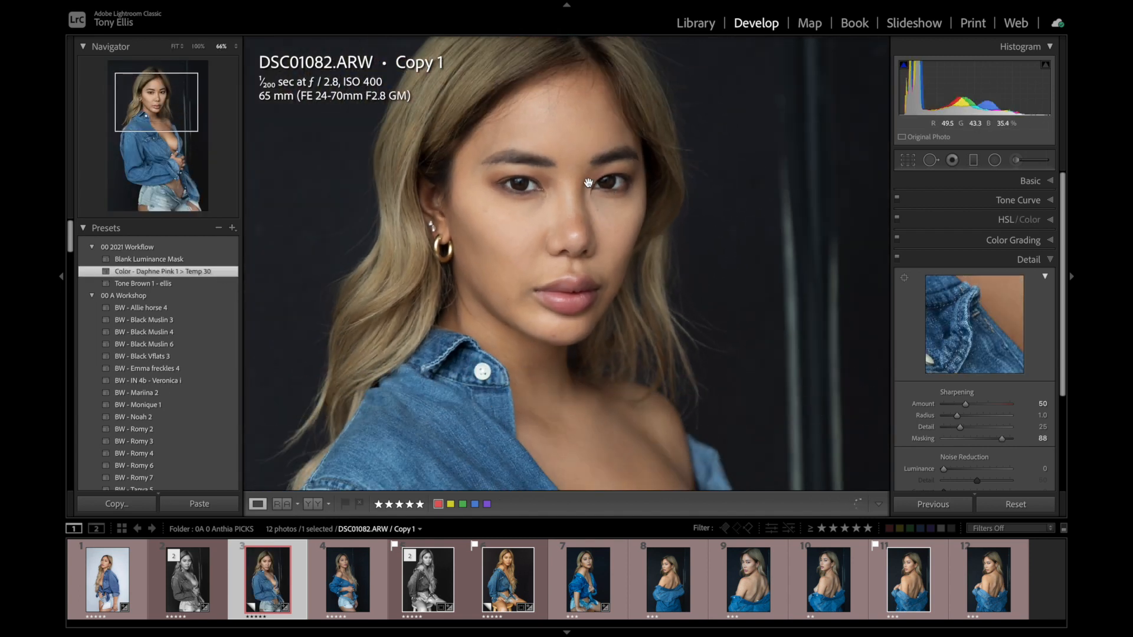
key("ctrl+plus")
key("ctrl+plus")
scroll(589, 183, "up", 3)
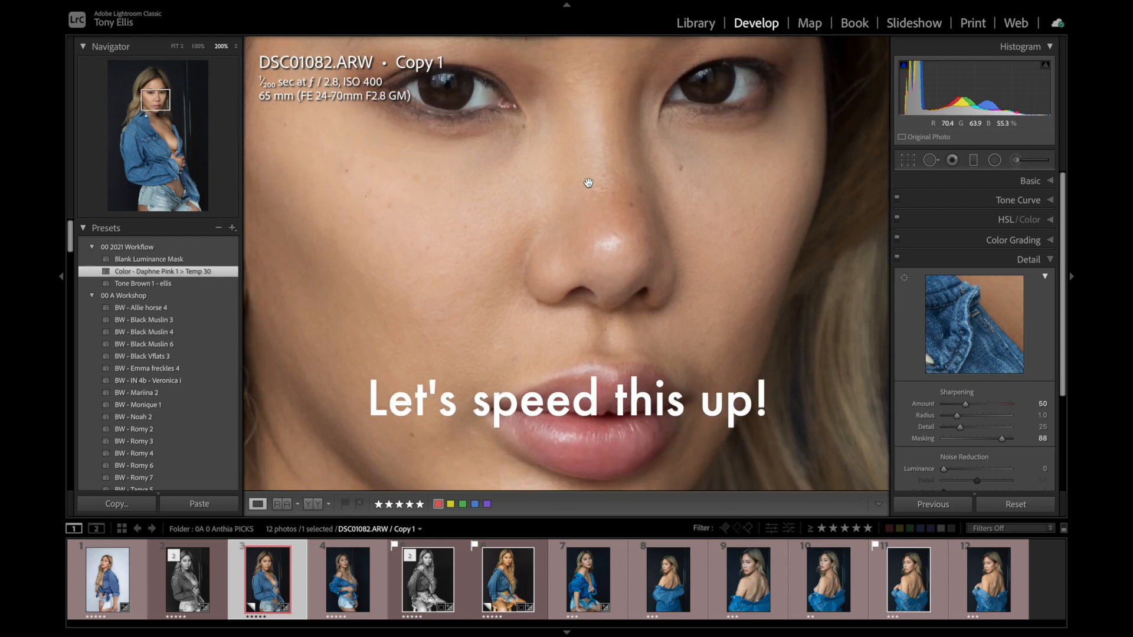
left_click(589, 183)
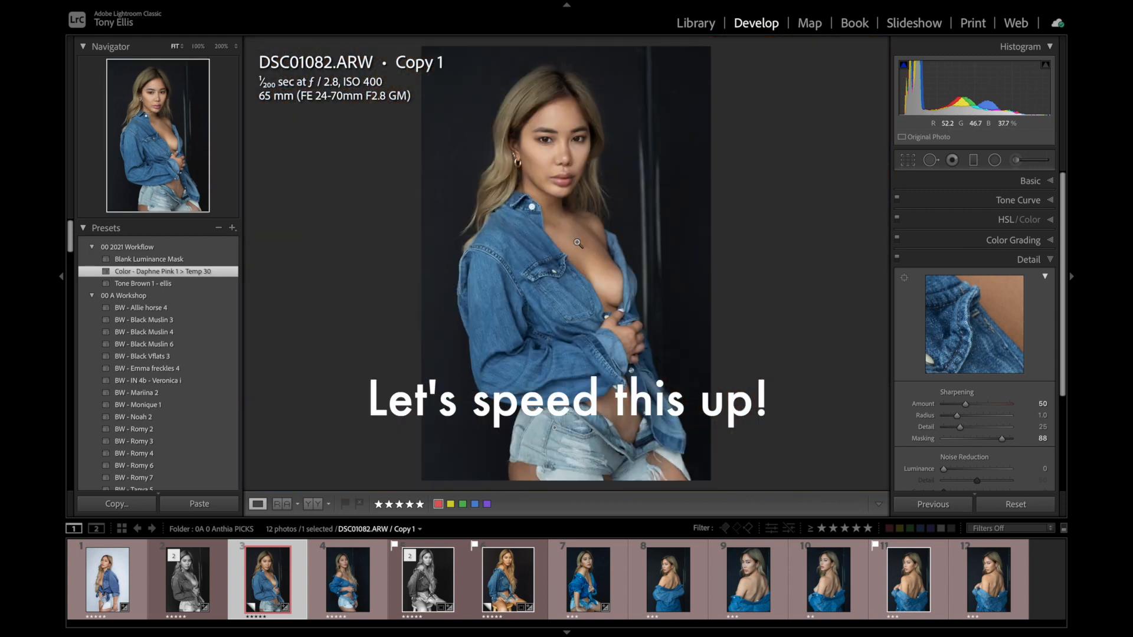
- Preview further color presets on the portrait and apply Color - Emily Tiff 2 from the 00 Ellis 2021 group
scroll(195, 331, "down", 4)
scroll(196, 334, "down", 5)
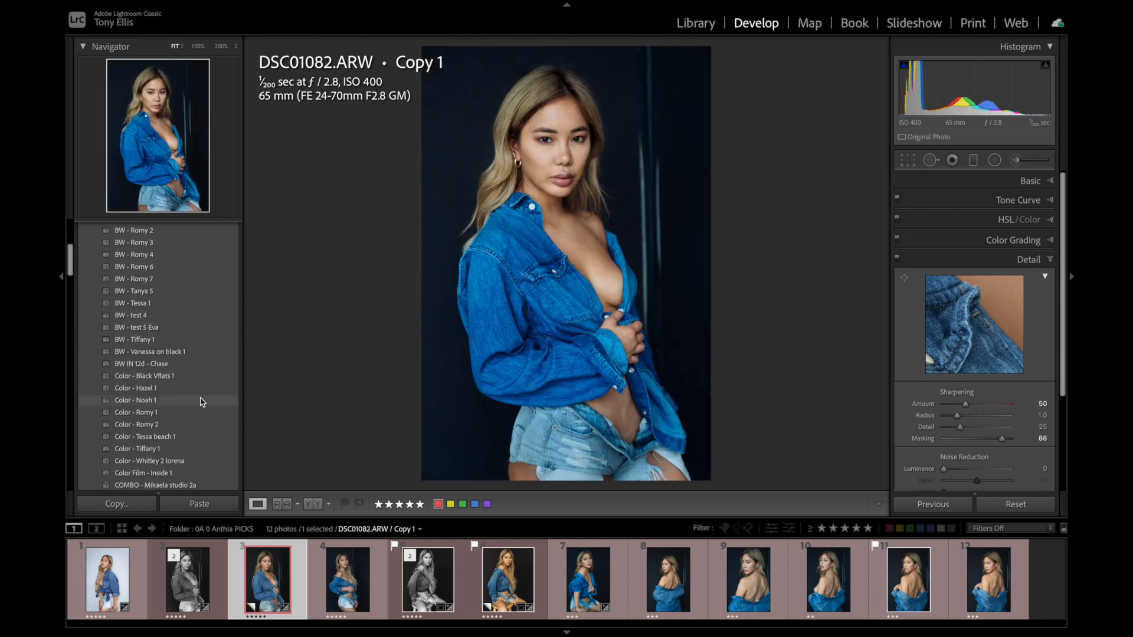
scroll(204, 395, "down", 3)
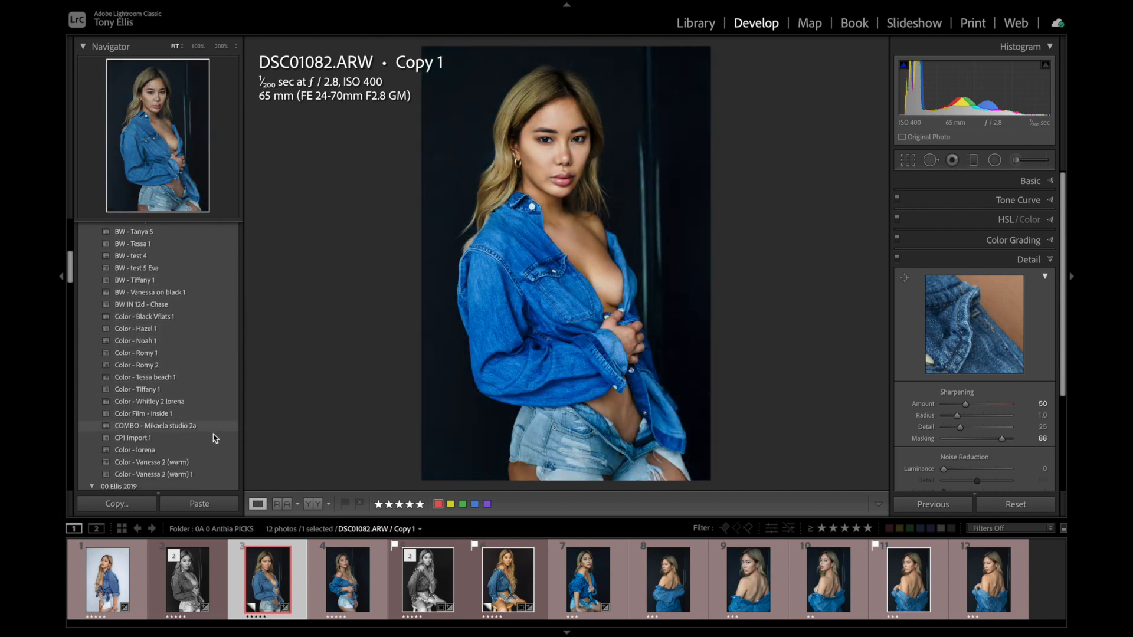
scroll(213, 438, "down", 5)
left_click(113, 349)
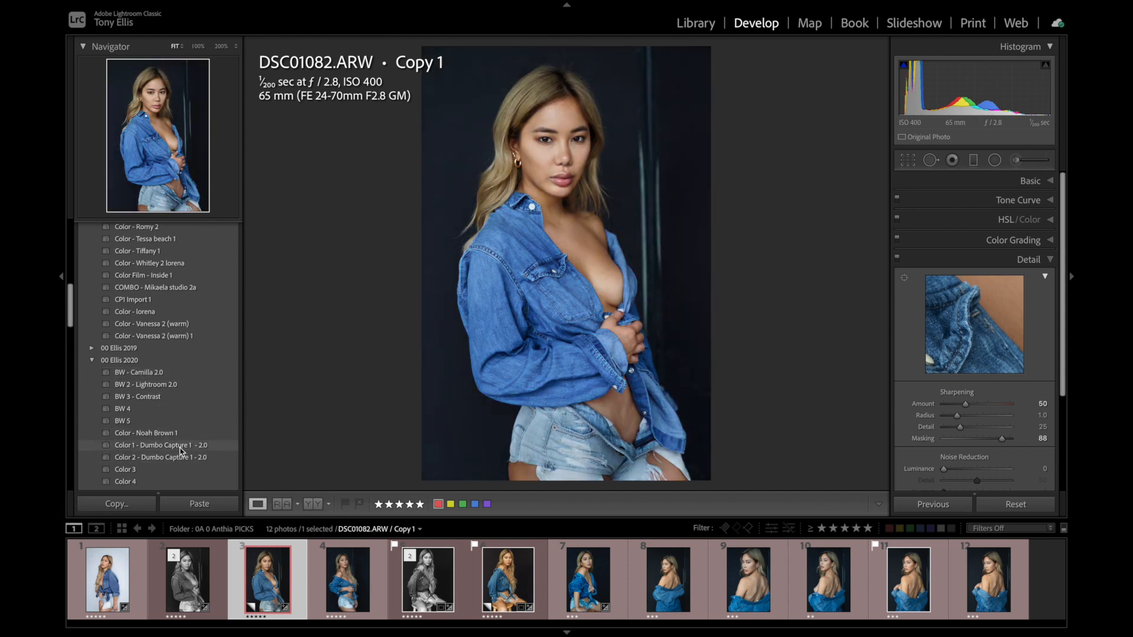
scroll(183, 455, "down", 8)
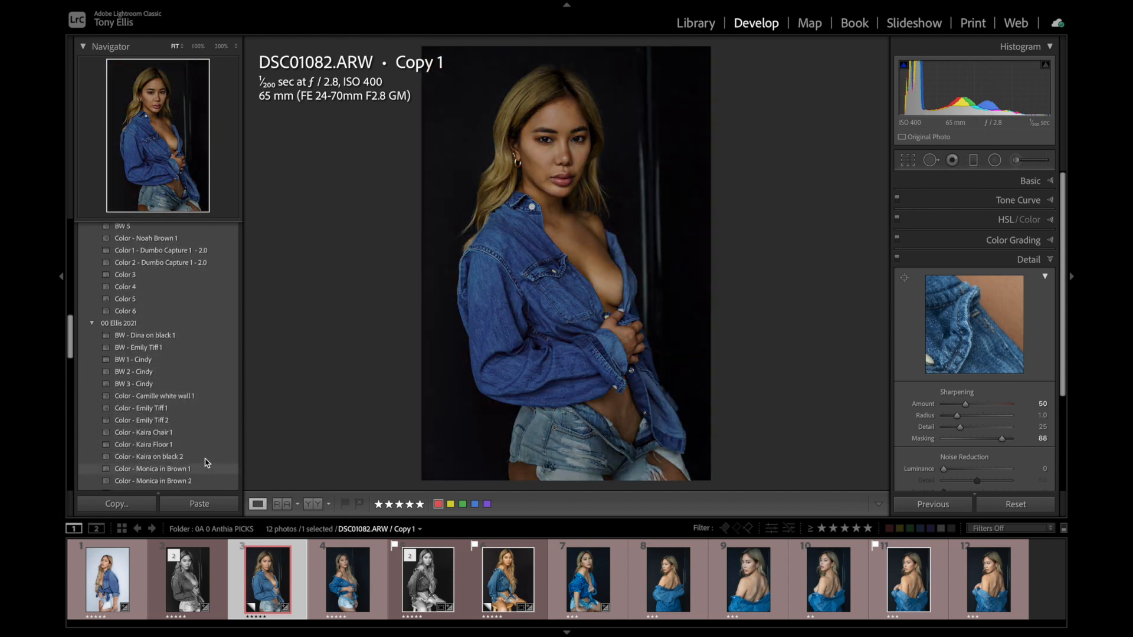
scroll(209, 448, "down", 2)
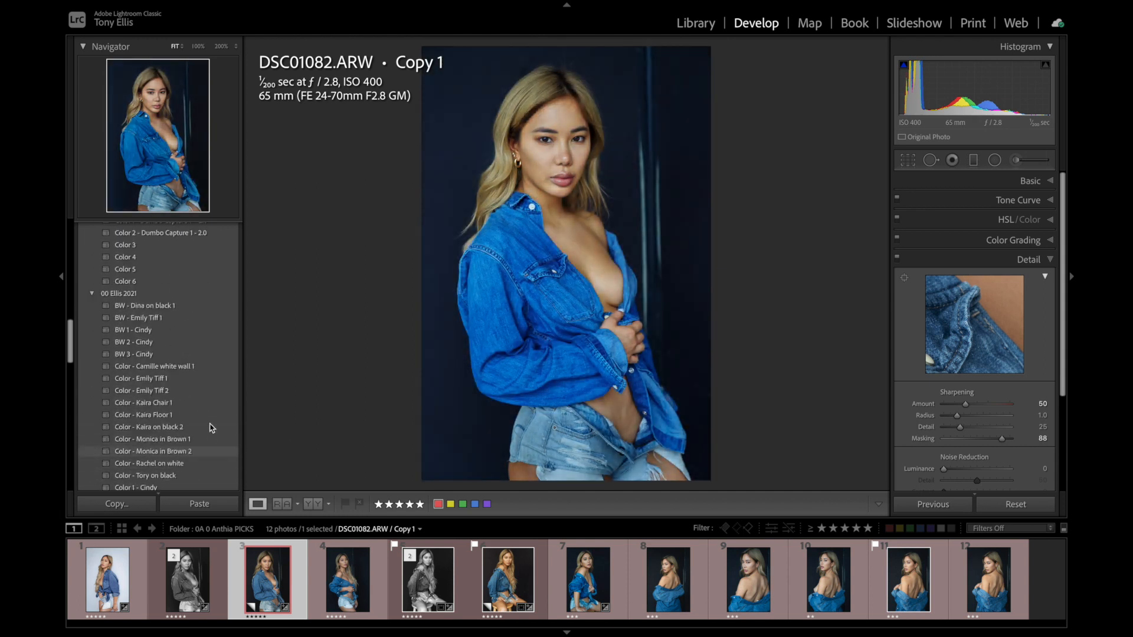
scroll(208, 396, "up", 1)
left_click(235, 396)
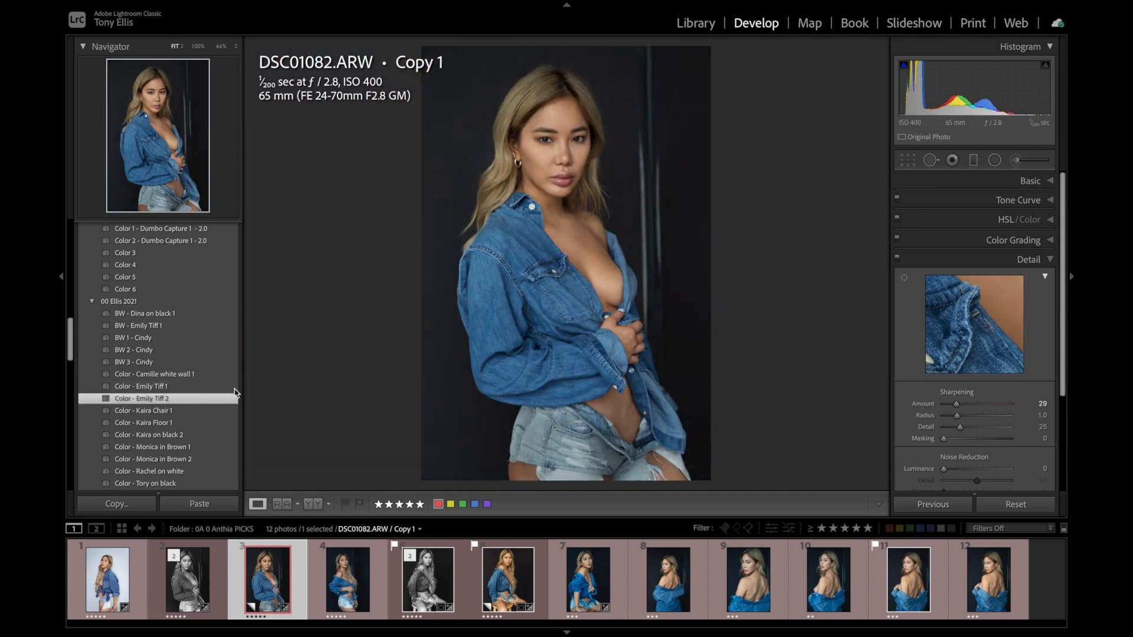
- Apply the Color 2 - Dumbo Capture 1 - 2.0 preset to the virtual copy and check the face up close
scroll(201, 294, "up", 2)
left_click(220, 291)
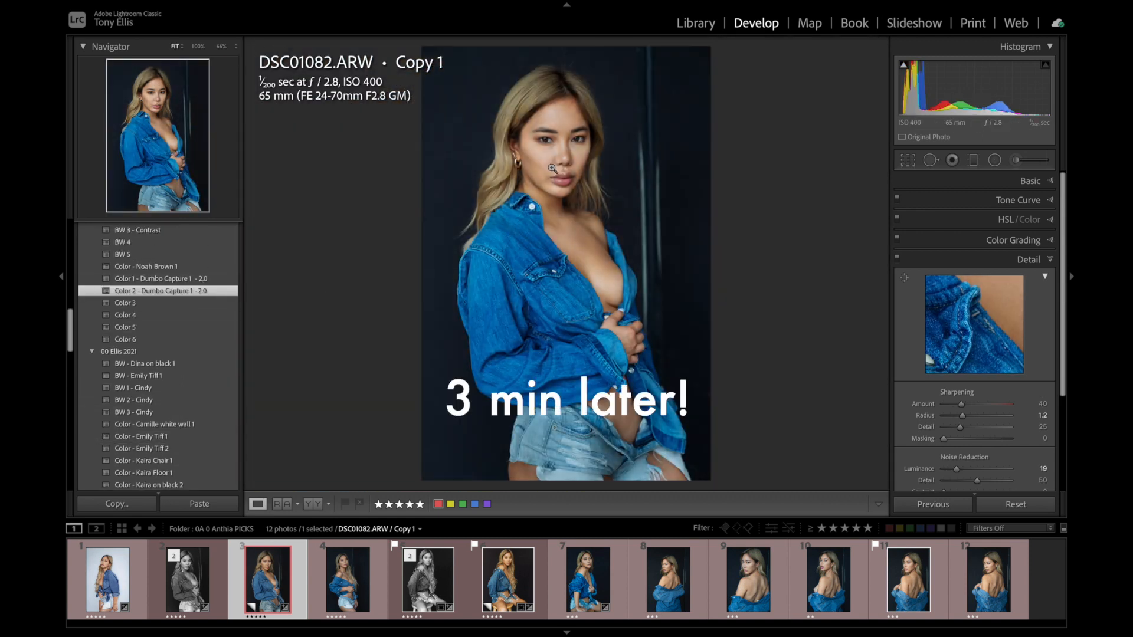
left_click(551, 167)
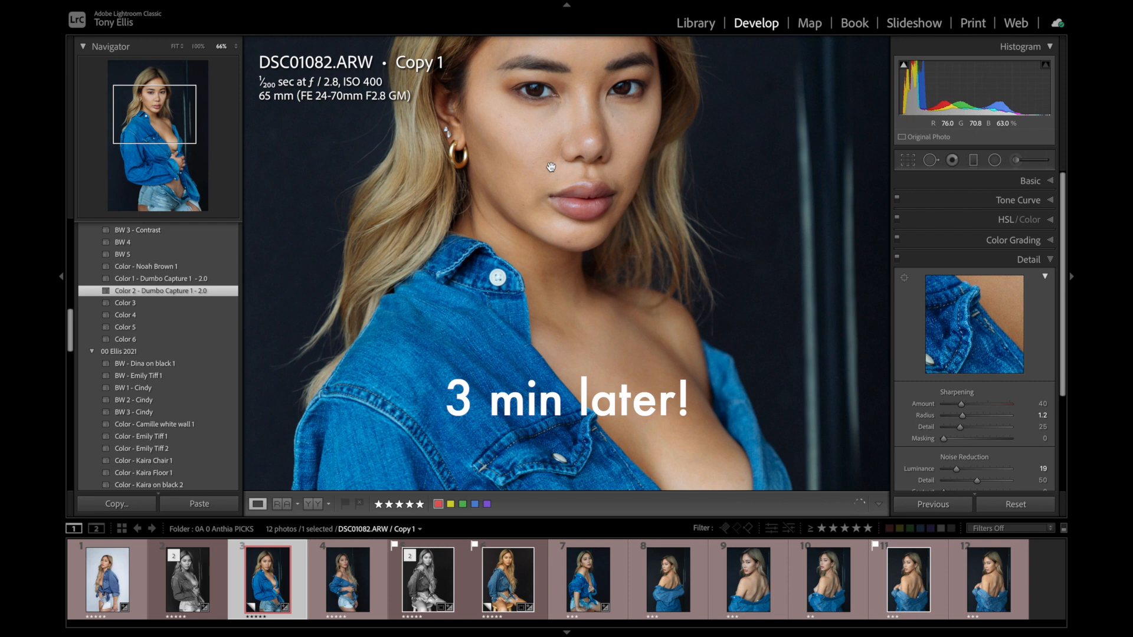
left_click(551, 167)
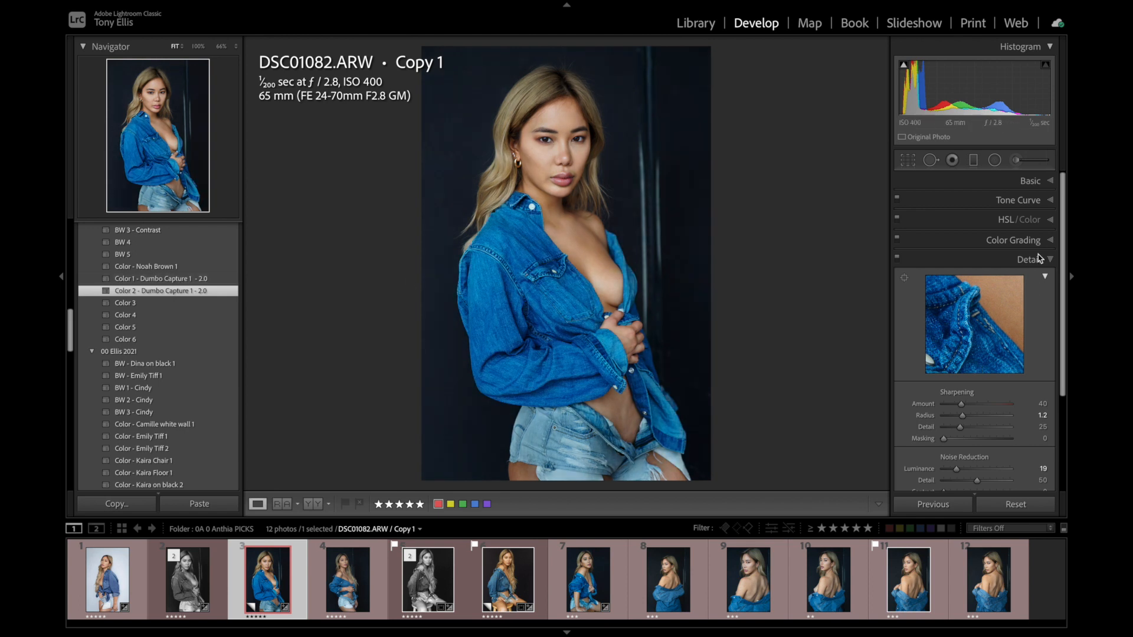
- Review the HSL saturation and luminance adjustments, and set the white balance by sampling the dark backdrop beside the woman
left_click(1049, 220)
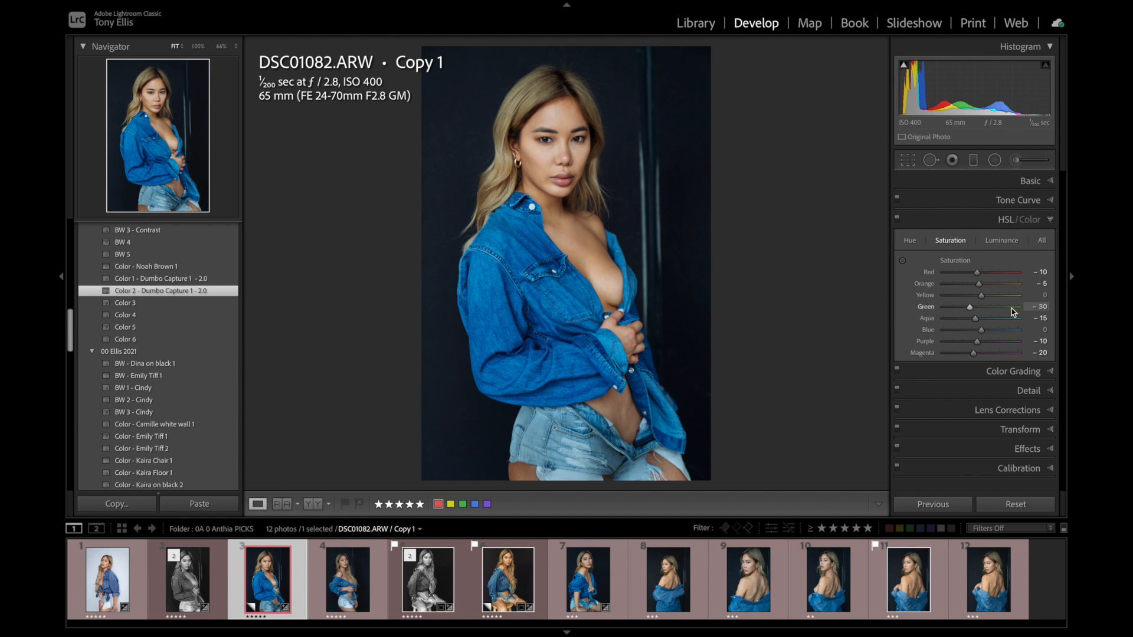
left_click(1007, 241)
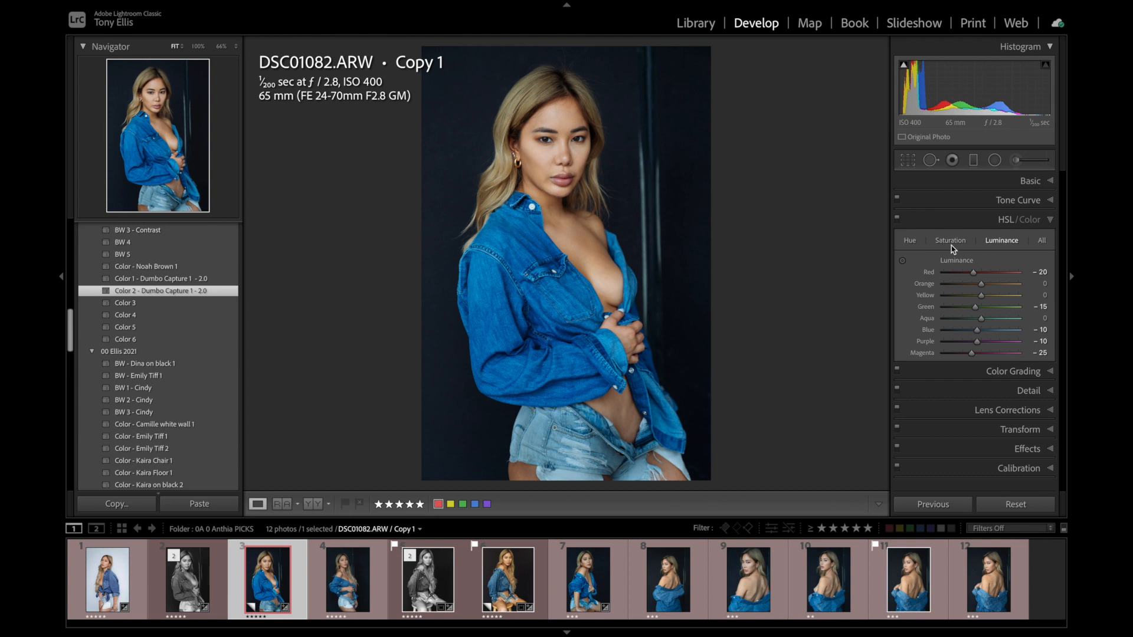
left_click(1047, 181)
left_click(910, 239)
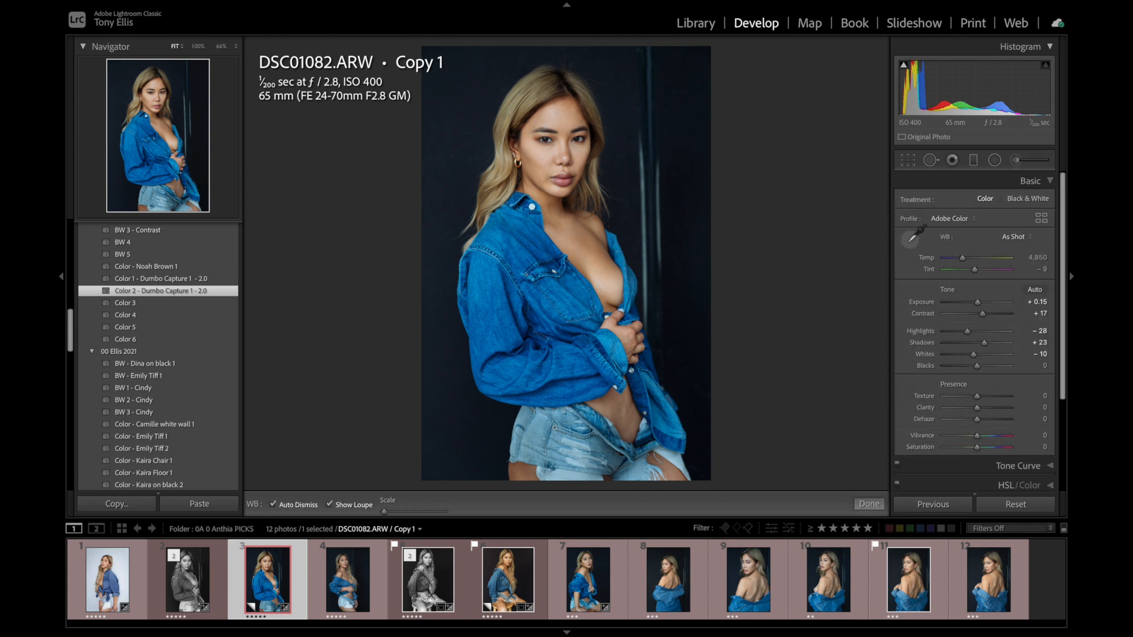
left_click(452, 147)
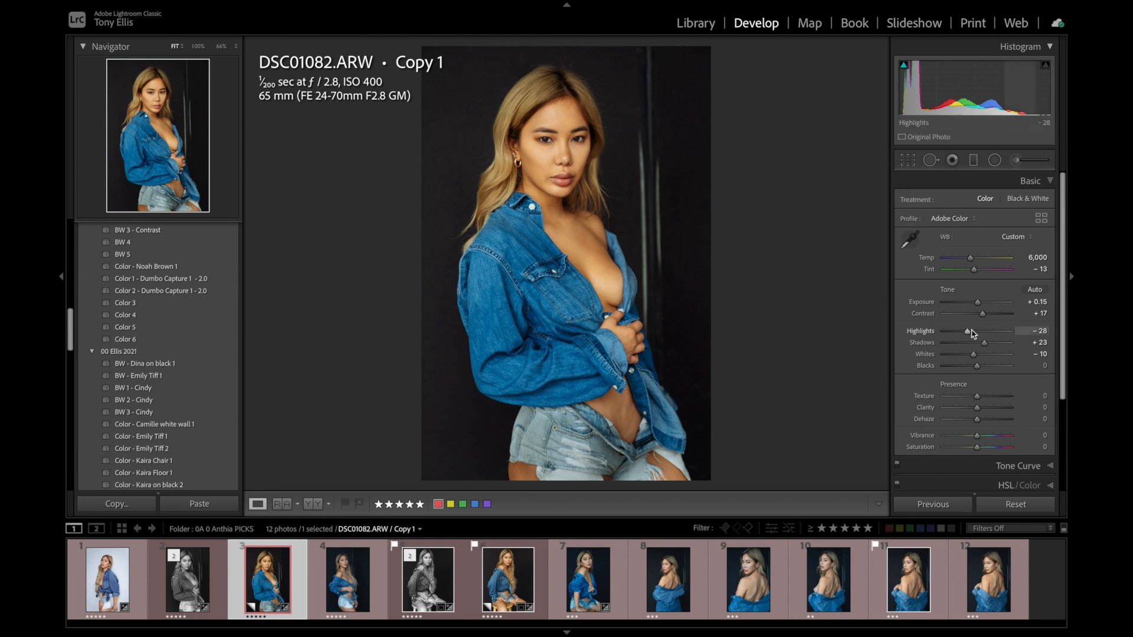
- Set Vibrance to −24 and Highlights to −64 on the color copy
left_click_drag(977, 436, 969, 440)
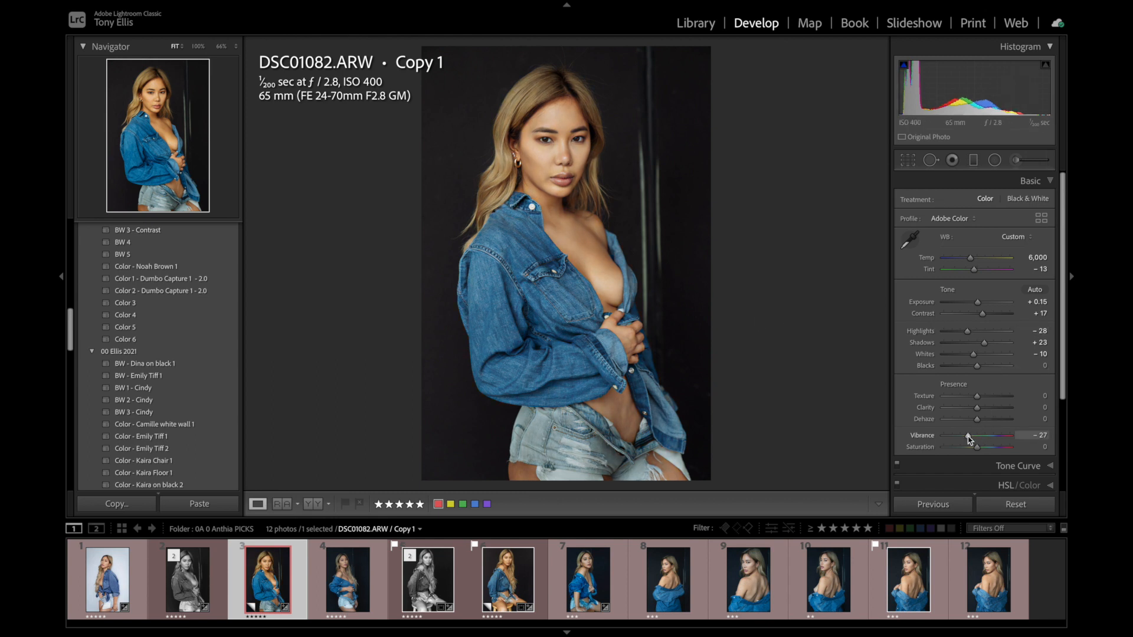
left_click_drag(967, 332, 957, 329)
scroll(956, 329, "down", 5)
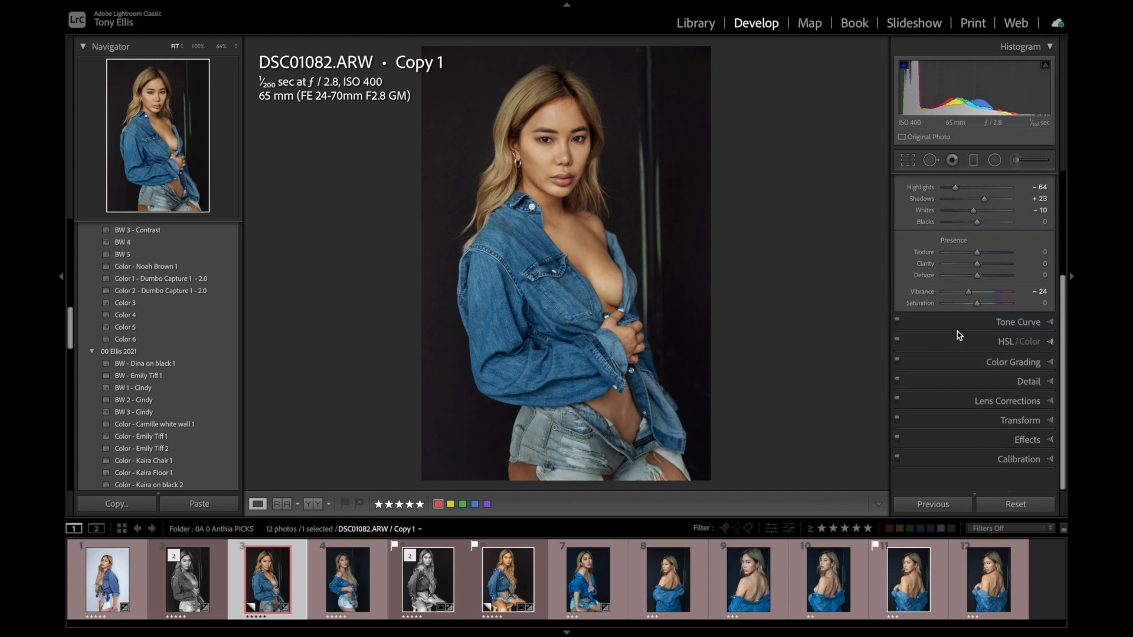
- Reset the luminance noise reduction to 0 and set the sharpening amount to 50
left_click(1032, 454)
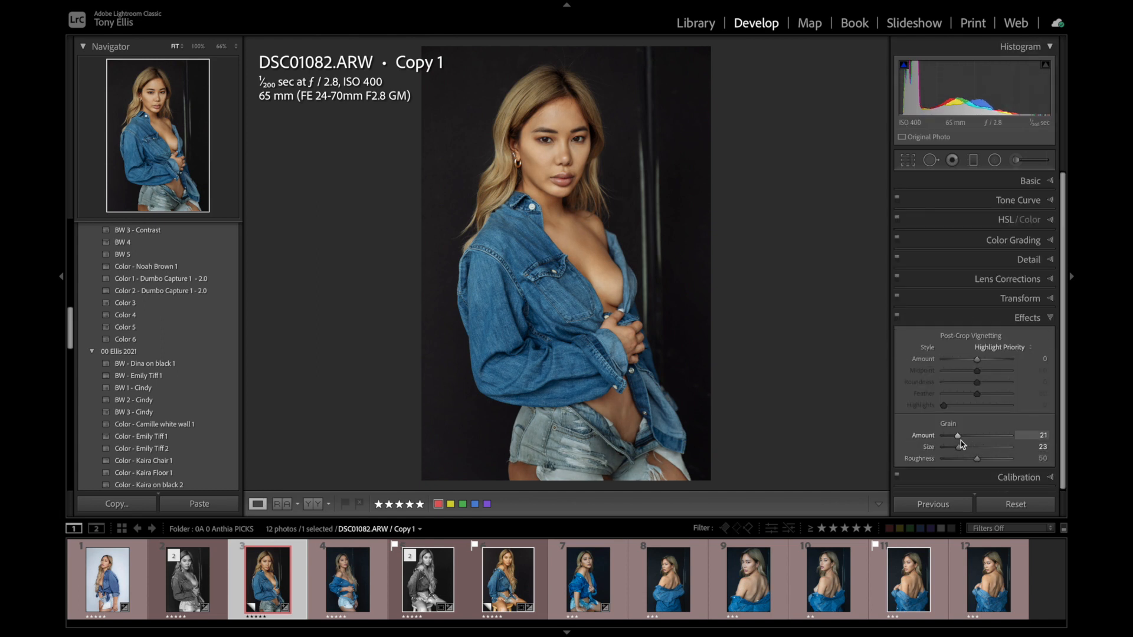
left_click(1030, 260)
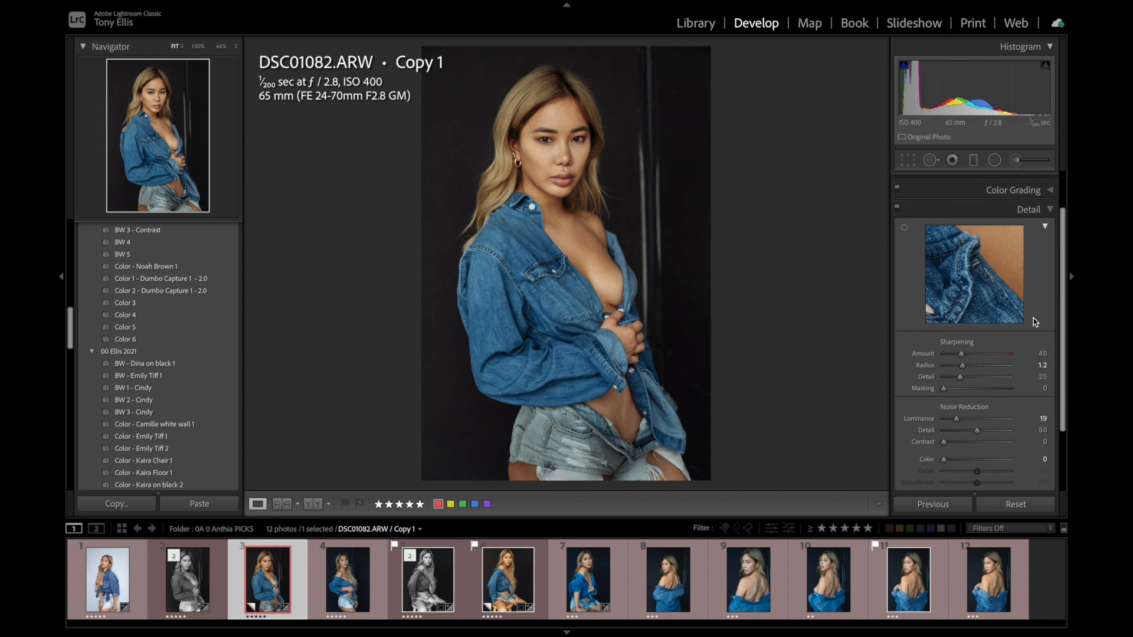
double_click(957, 419)
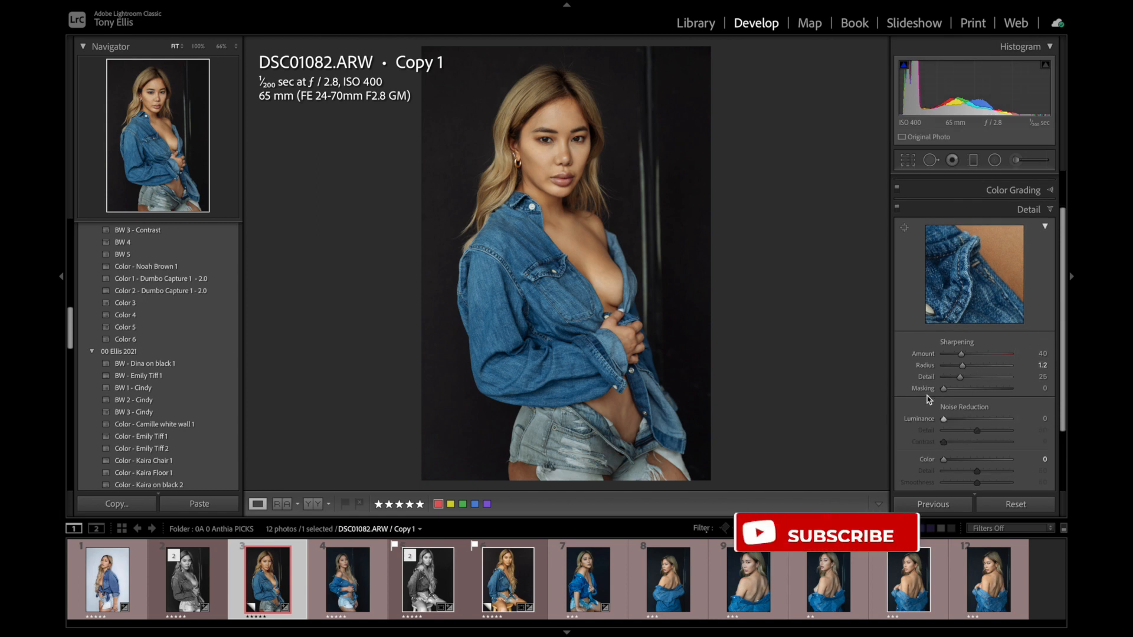
left_click_drag(960, 354, 967, 355)
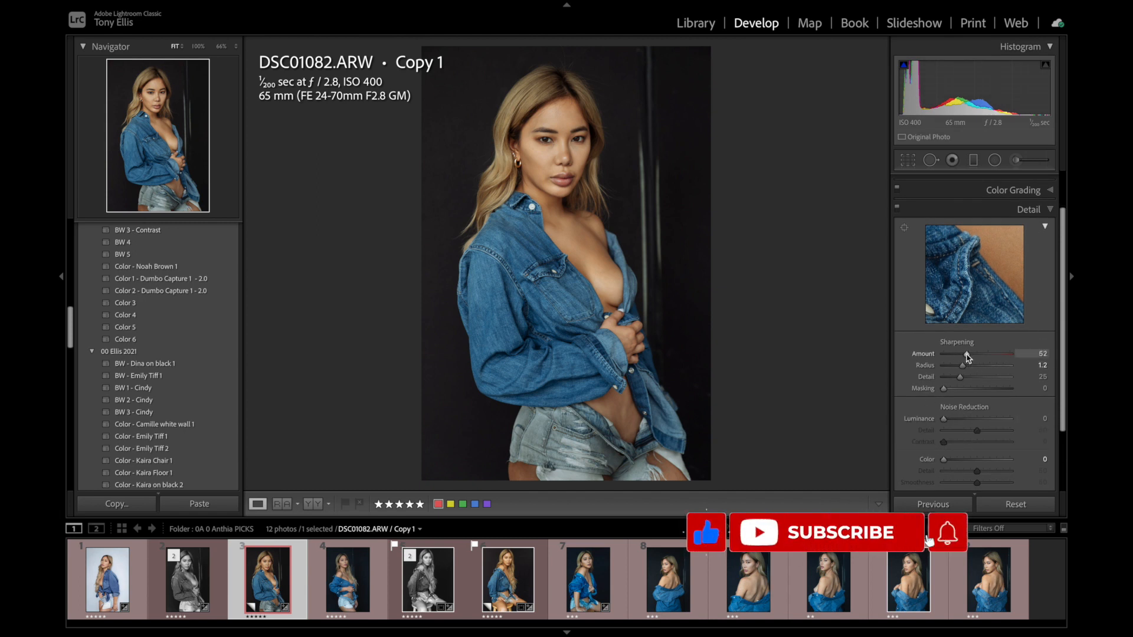
- Heal the mark below the inner corner of the eye at size 21, sampling clean skin from the upper cheek
left_click(559, 101)
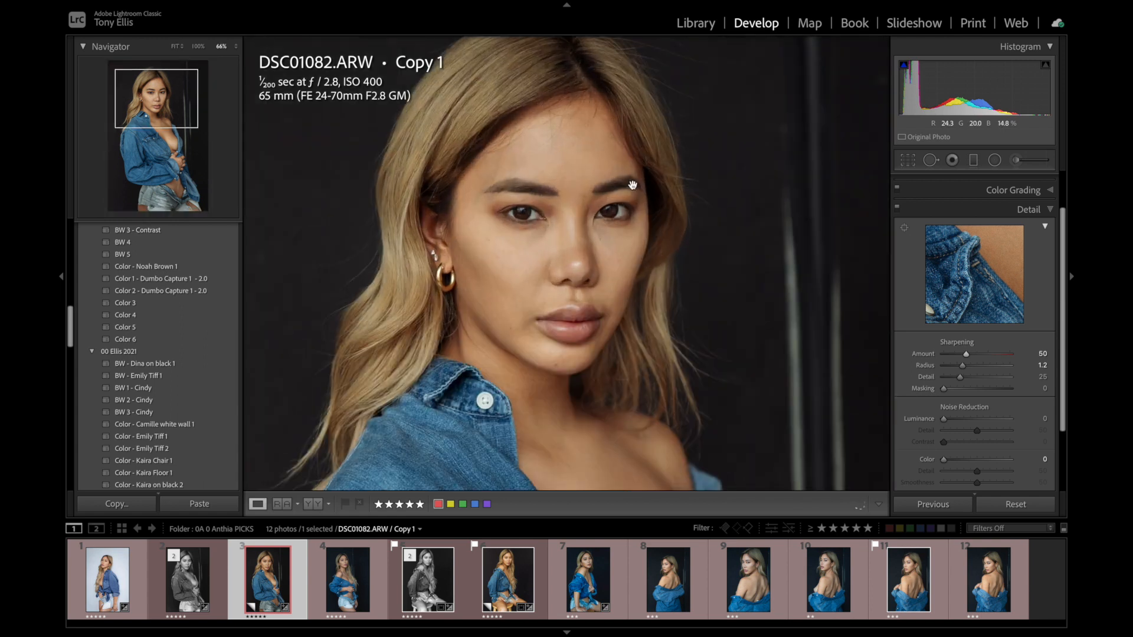
key("super+=")
key("super+=")
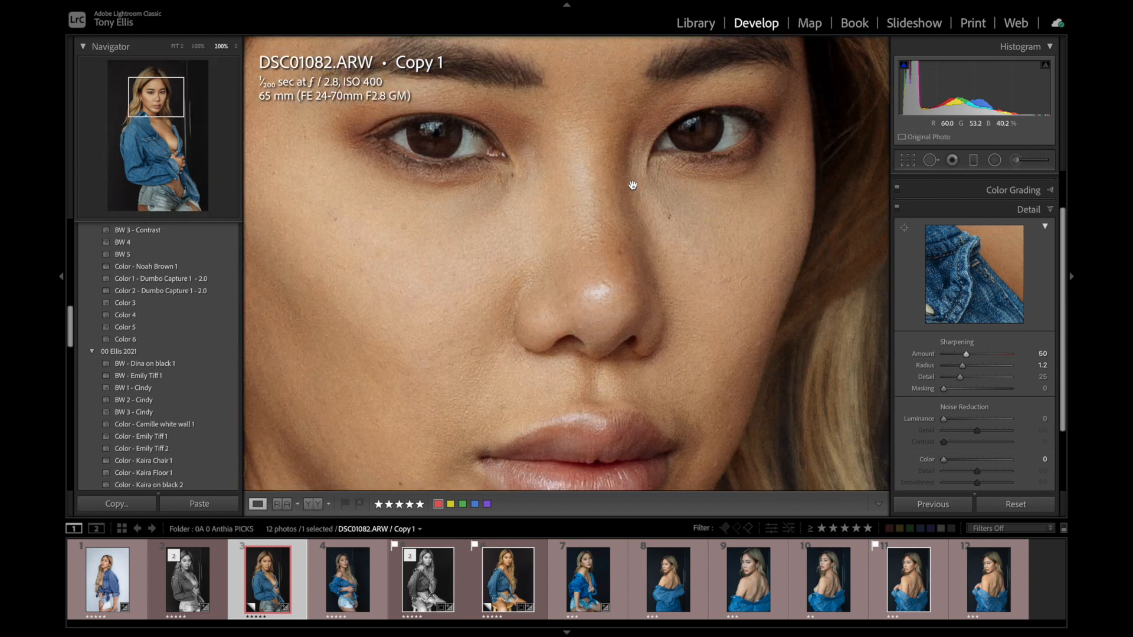
left_click(931, 160)
left_click(477, 172)
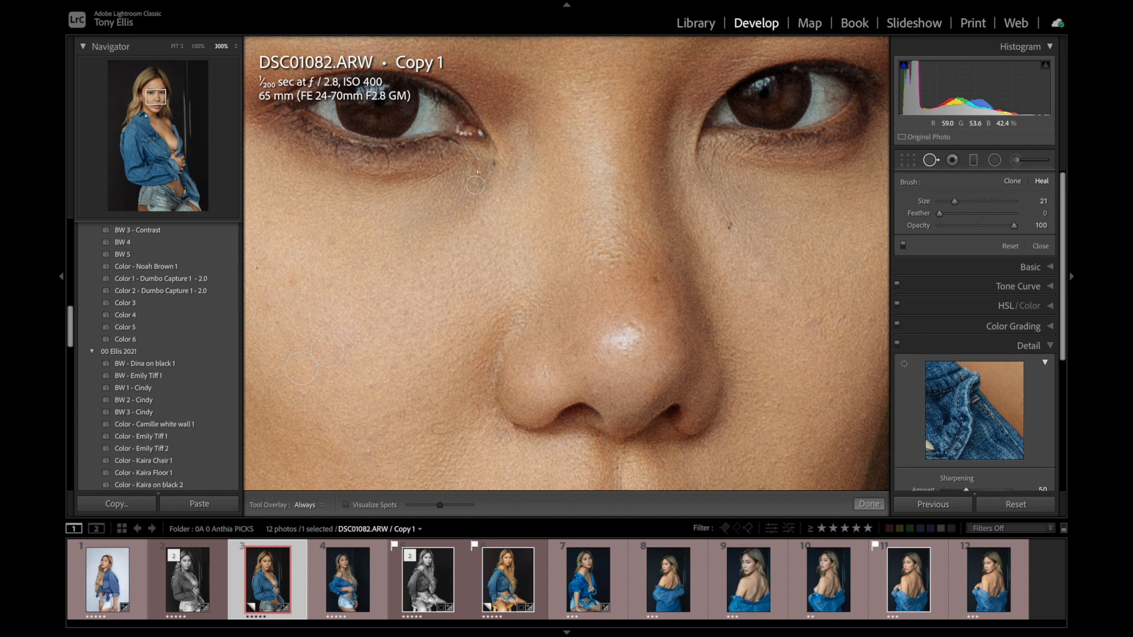
left_click_drag(529, 181, 446, 192)
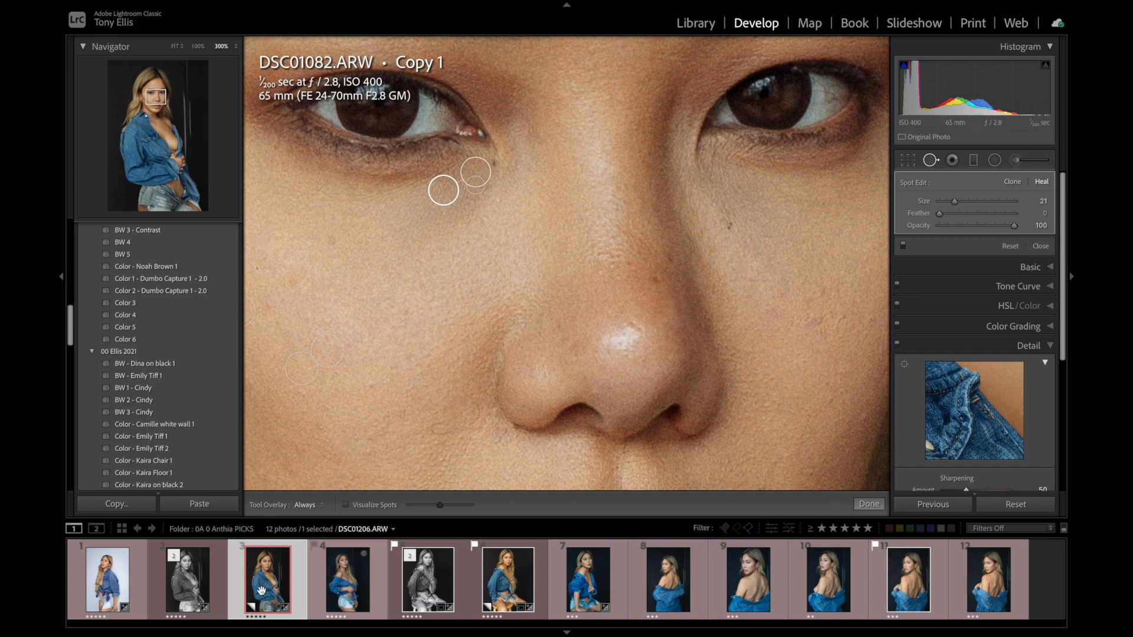
- Heal the same mark below the inner eye corner at size 20 on the black-and-white DSC01082.ARW
left_click(187, 584)
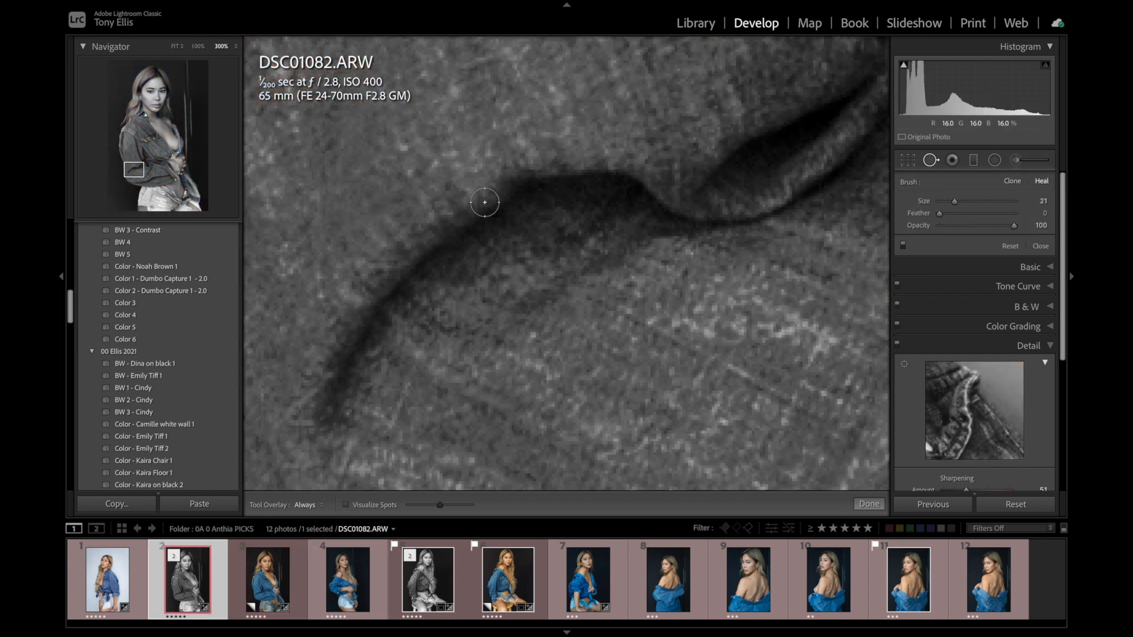
left_click_drag(138, 170, 157, 95)
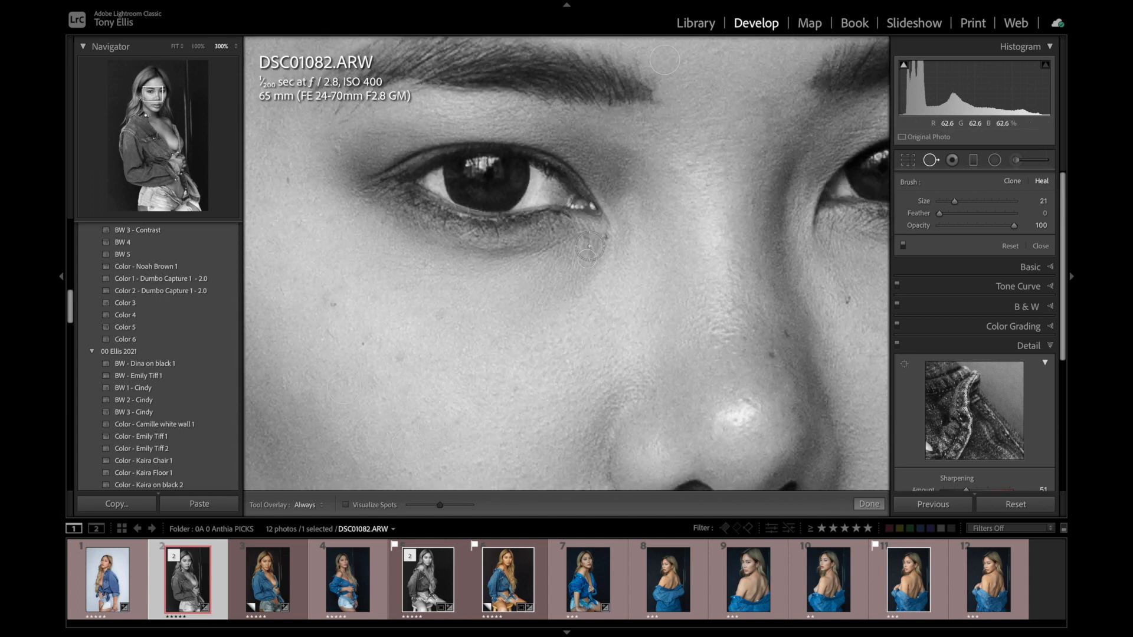
left_click(586, 247)
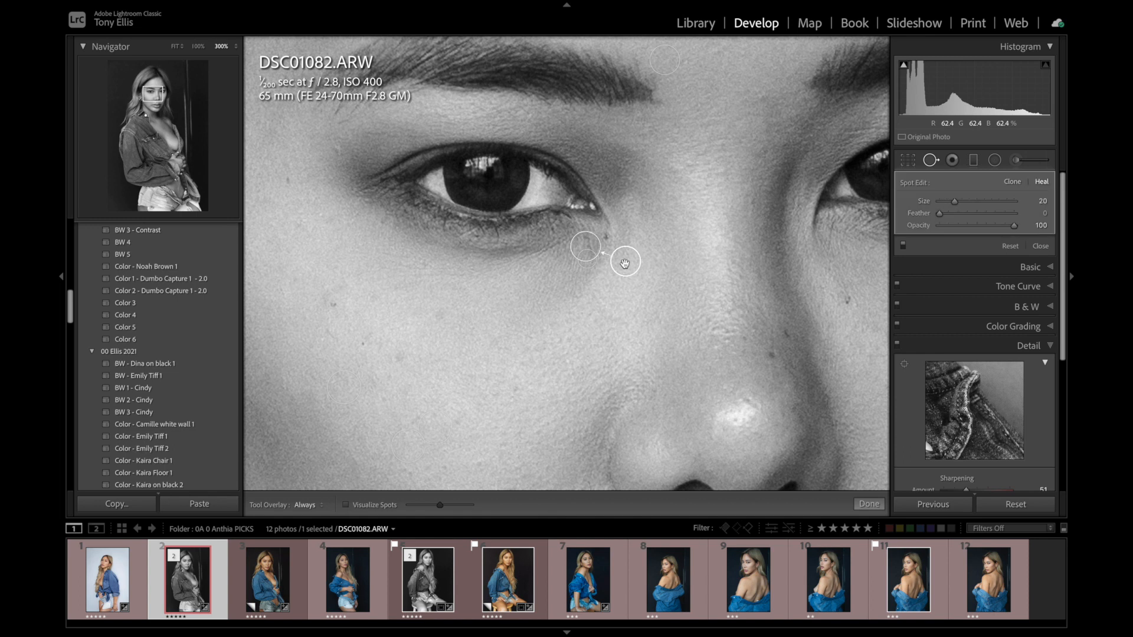
- Move the heal's sampling source to clean skin below the eye, finish the spot edit, and view the whole color copy
left_click_drag(625, 264, 553, 262)
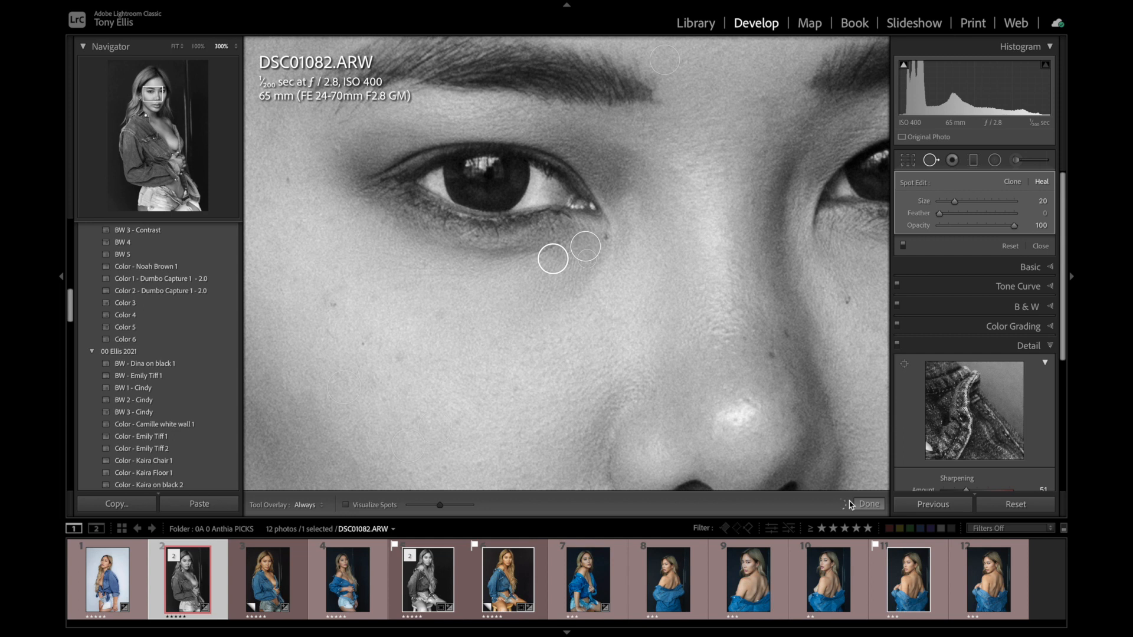
left_click(868, 505)
key("ctrl+apostrophe")
key("v")
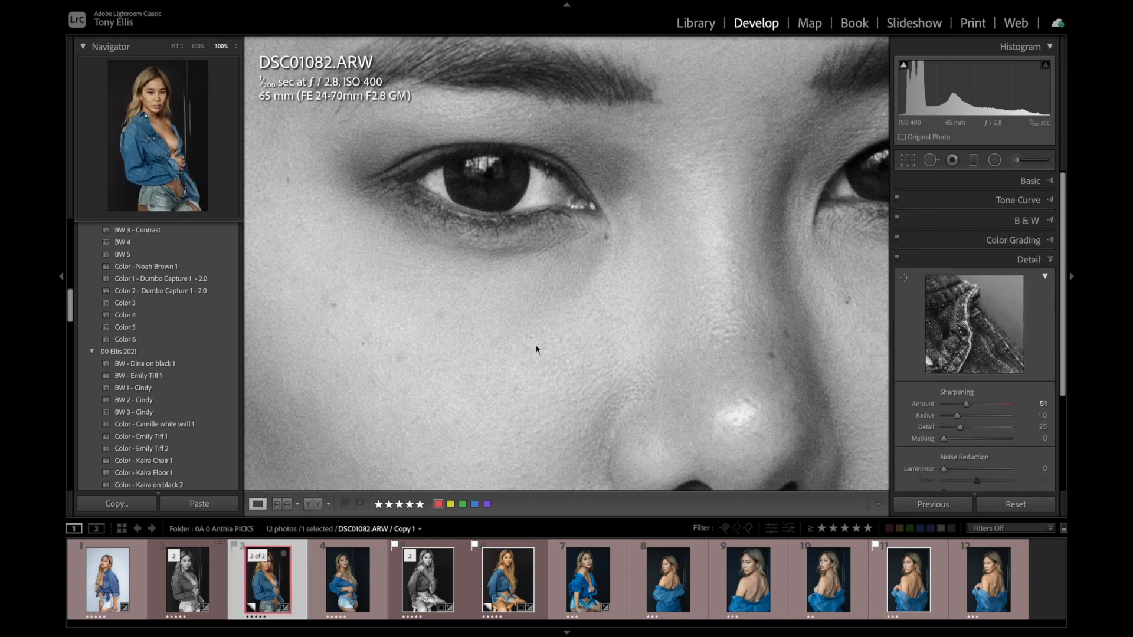
left_click(536, 348)
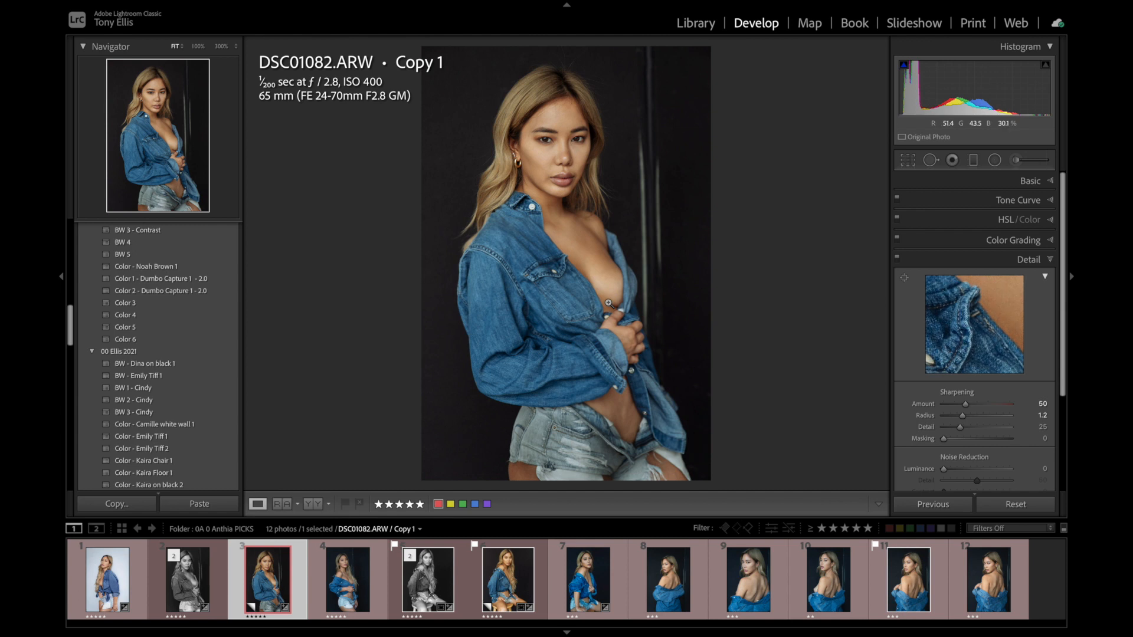
- Export the black-and-white DSC01082.ARW and its color copy with the "web - 6k RGB" preset into the Downloads folder
left_click(188, 581, "ctrl")
right_click(190, 583)
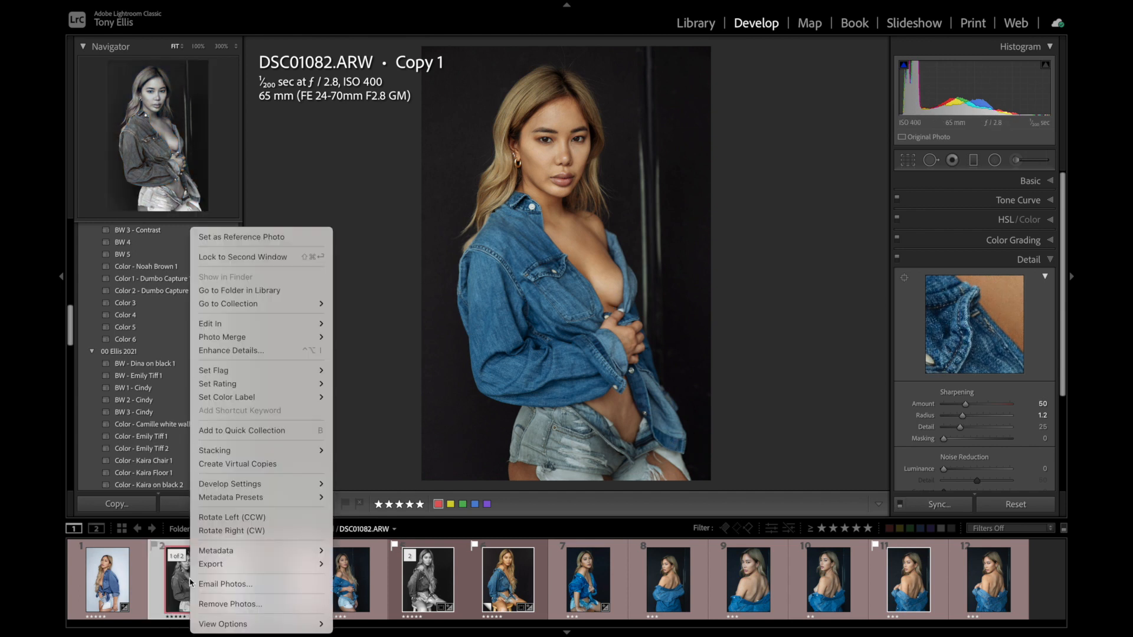
key("Escape")
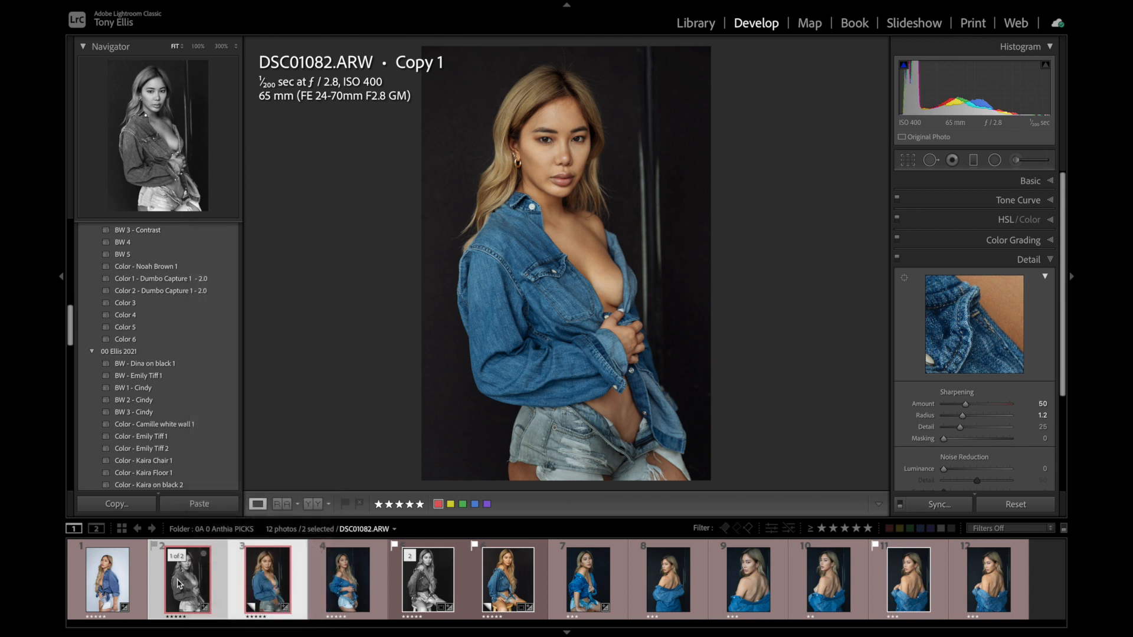
right_click(179, 584)
mouse_move(248, 565)
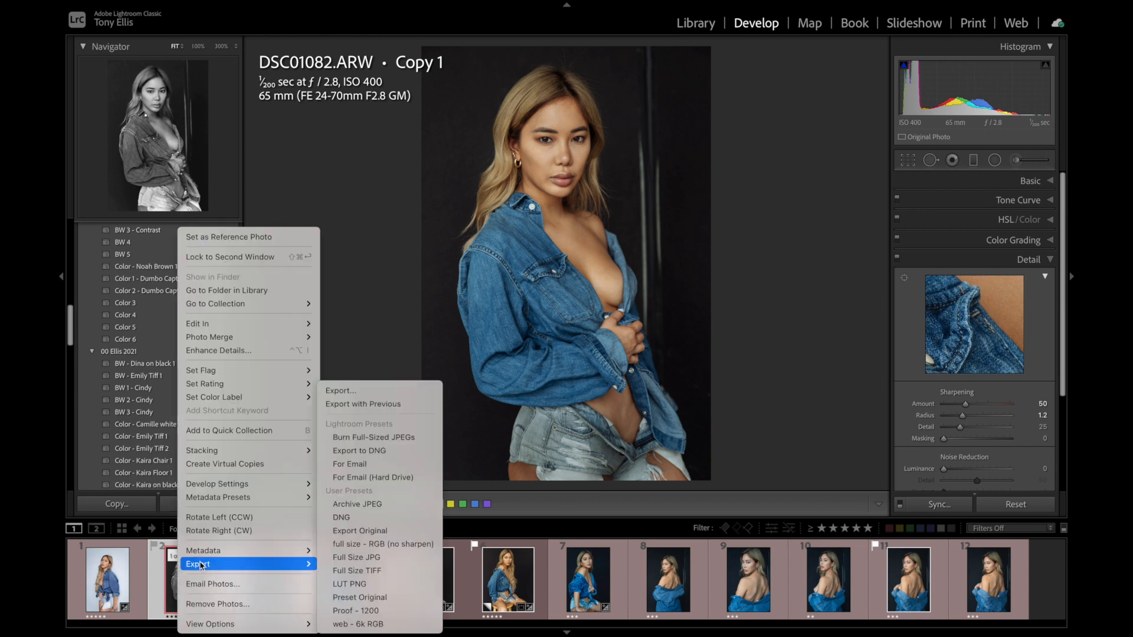
left_click(411, 625)
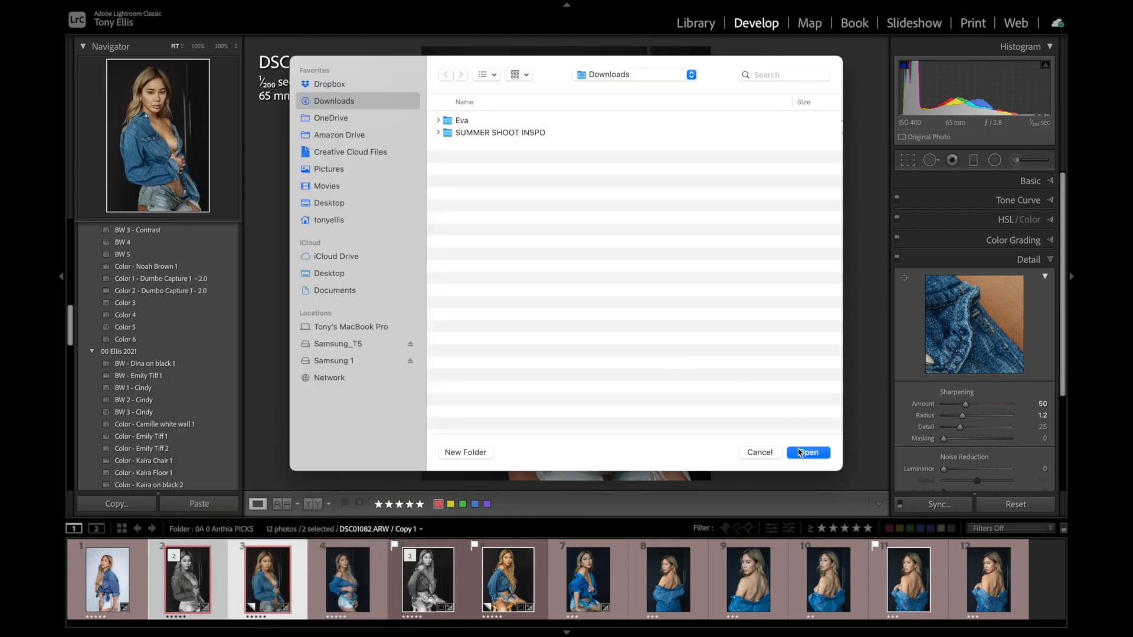
left_click(807, 453)
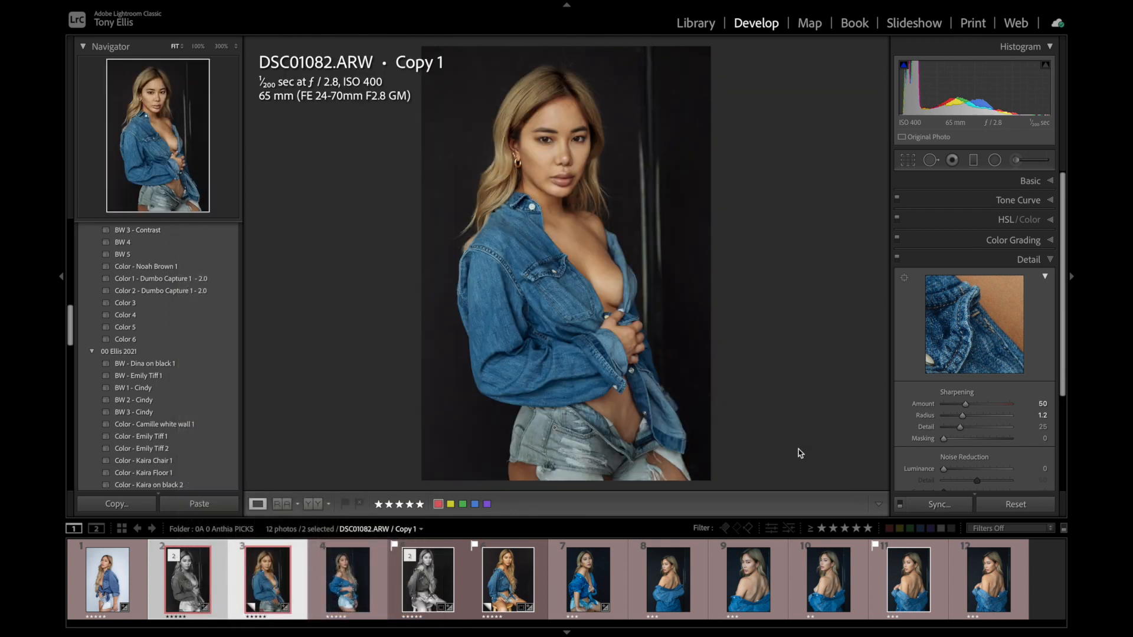
- Open the two exported DSC01082 JPEGs from the Downloads folder in Adobe Photoshop 2021
right_click(601, 114)
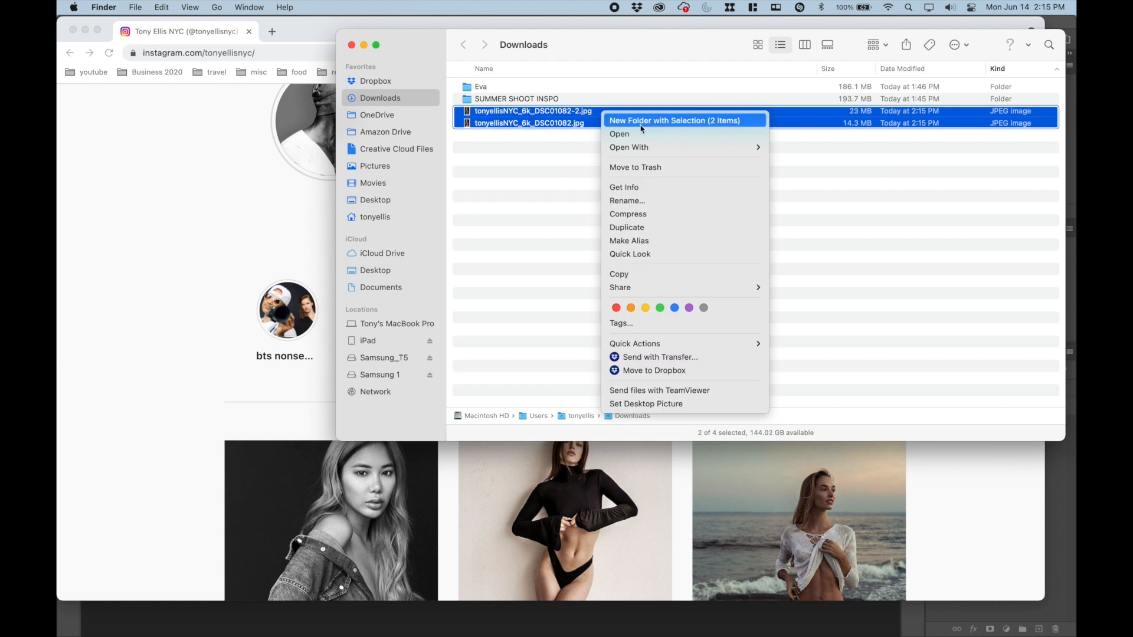
mouse_move(674, 149)
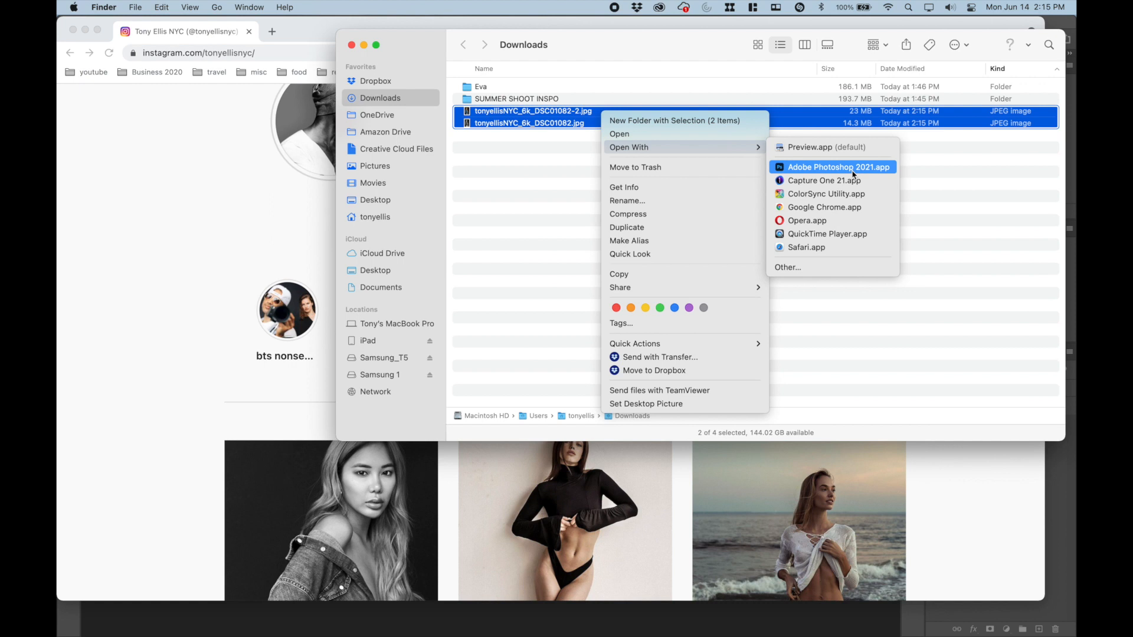
left_click(853, 169)
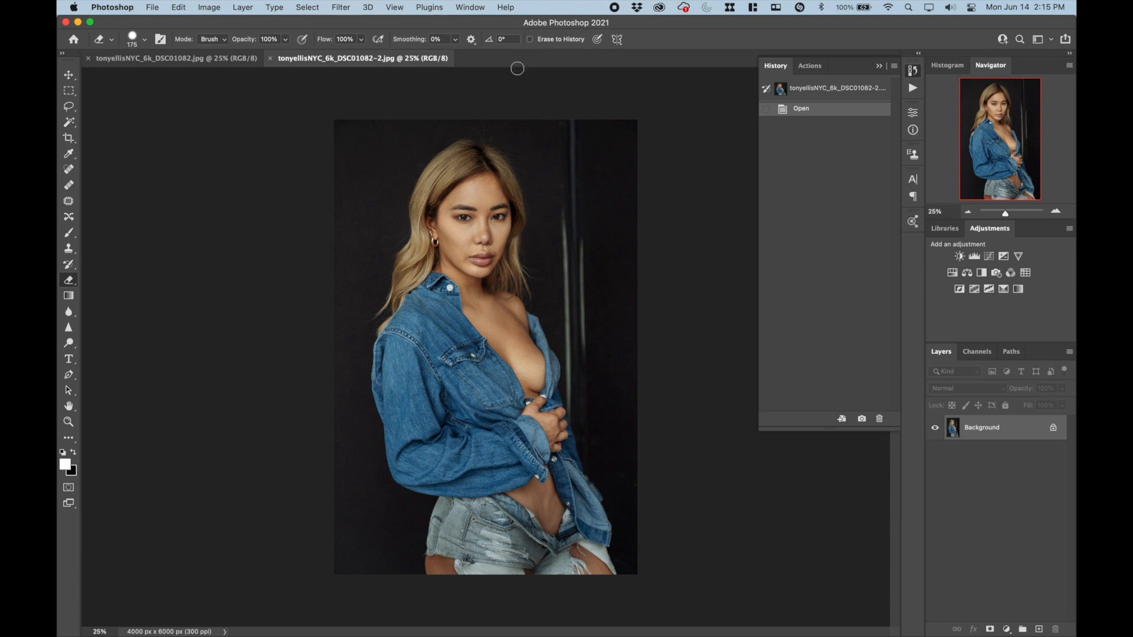
- Open Liquify on the color portrait and reshape the open shirt edge beside the chest with a 300 px warp brush
left_click(345, 13)
left_click(385, 121)
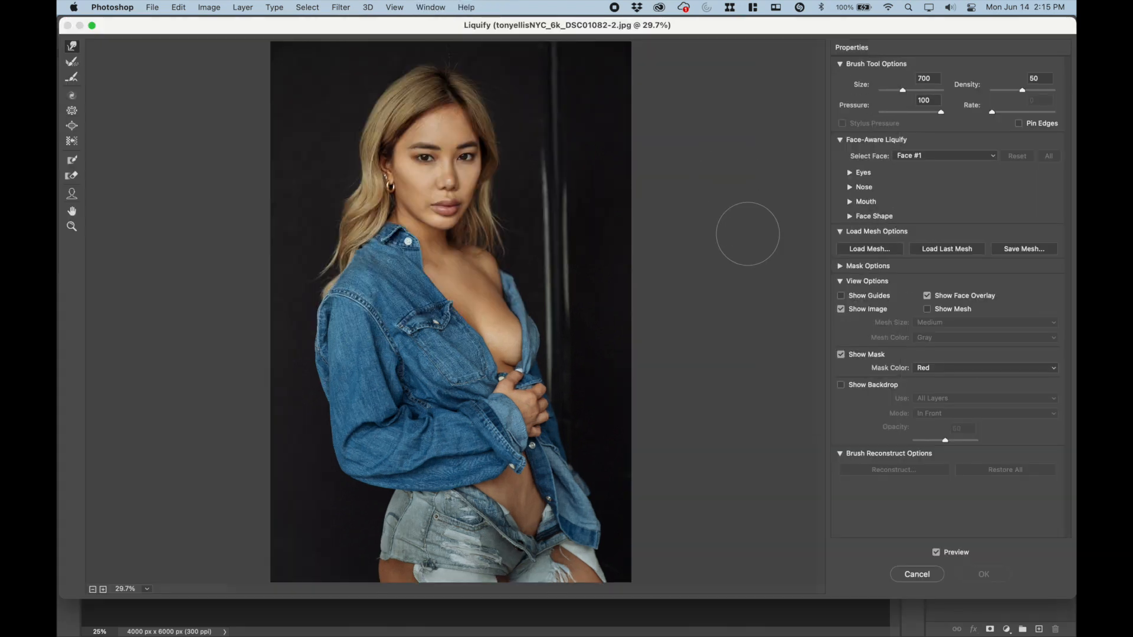
left_click(102, 589)
left_click(103, 589)
left_click(103, 589)
key("bracketleft")
key("bracketleft")
key("bracketleft")
key("bracketleft")
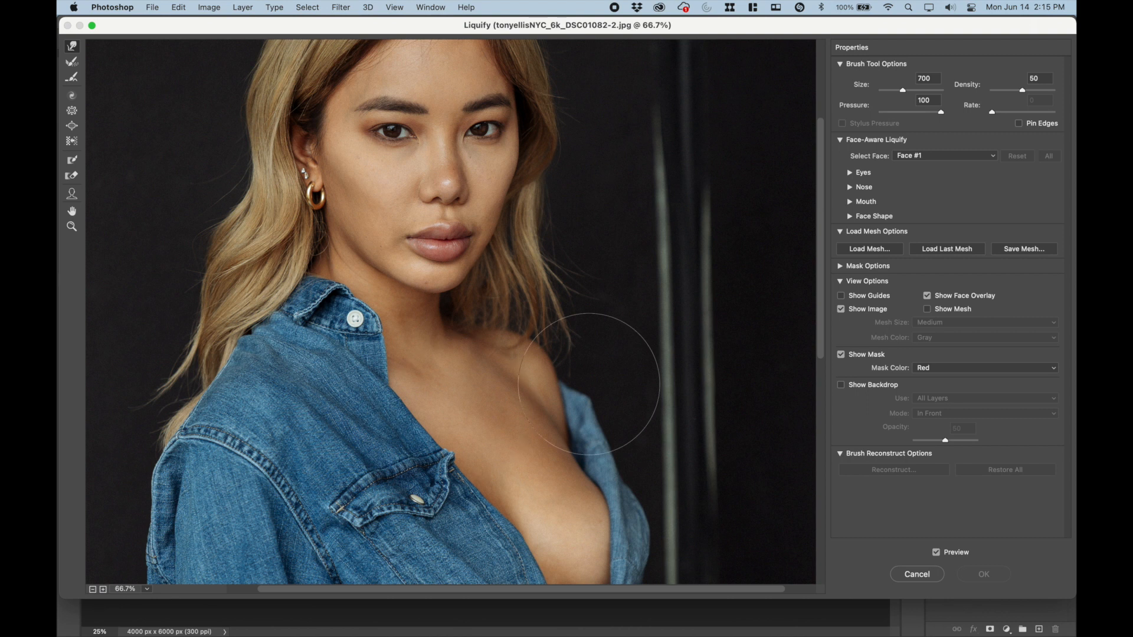
mouse_move(590, 432)
left_mouse_down()
mouse_move(614, 431)
mouse_move(603, 421)
mouse_move(618, 450)
left_mouse_up()
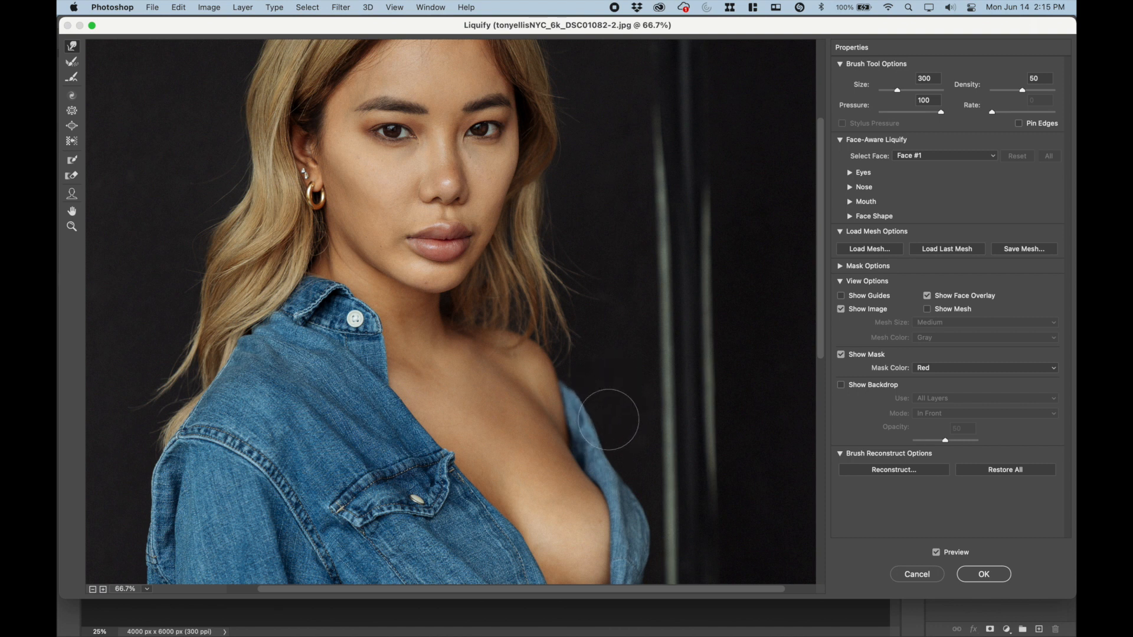
- Reshape the hair outline around the crown and sides in Liquify, using warp brush sizes between 250 and 1000 px
left_click_drag(607, 420, 607, 590)
key("bracketright")
key("bracketright")
key("bracketright")
key("bracketright")
key("bracketright")
key("bracketright")
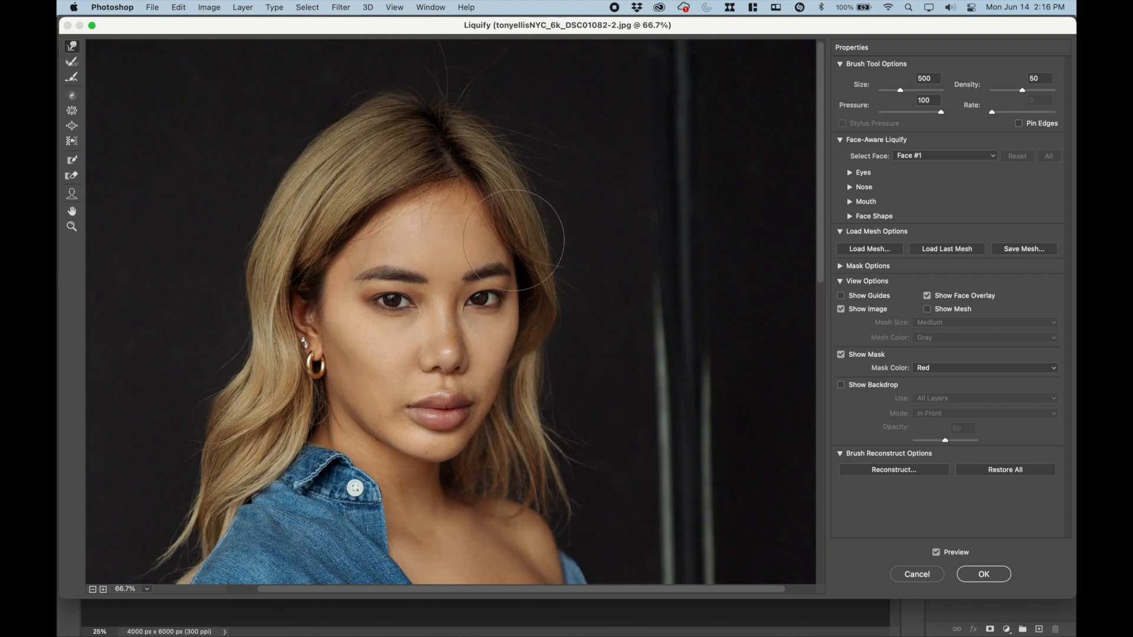
key("bracketright")
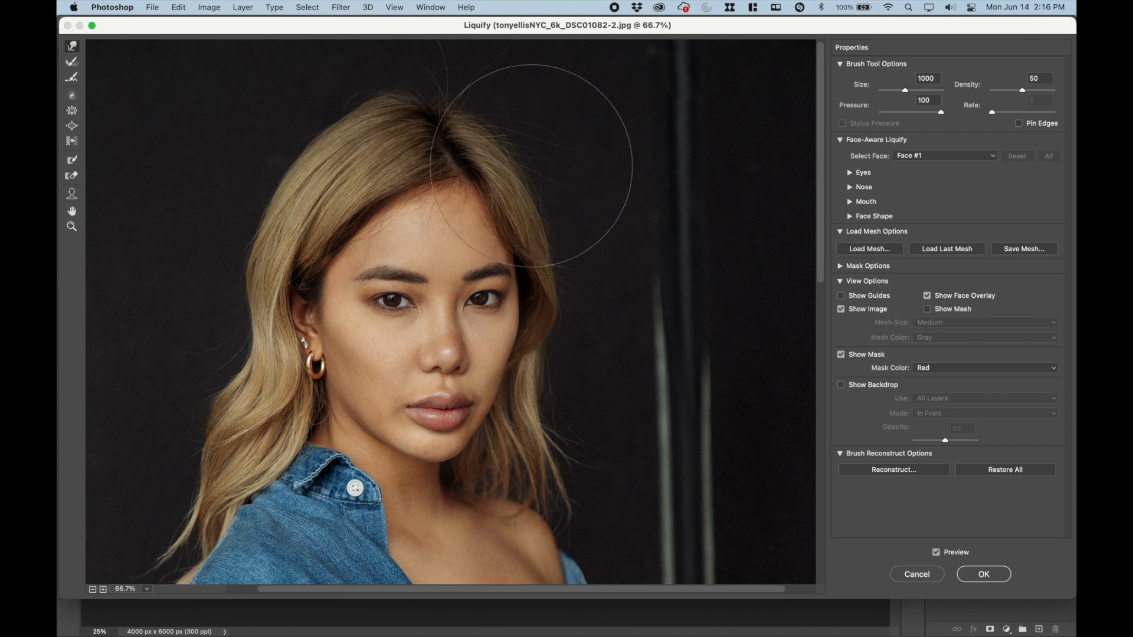
key("bracketleft")
key("bracketleft")
key("bracketleft")
key("bracketleft")
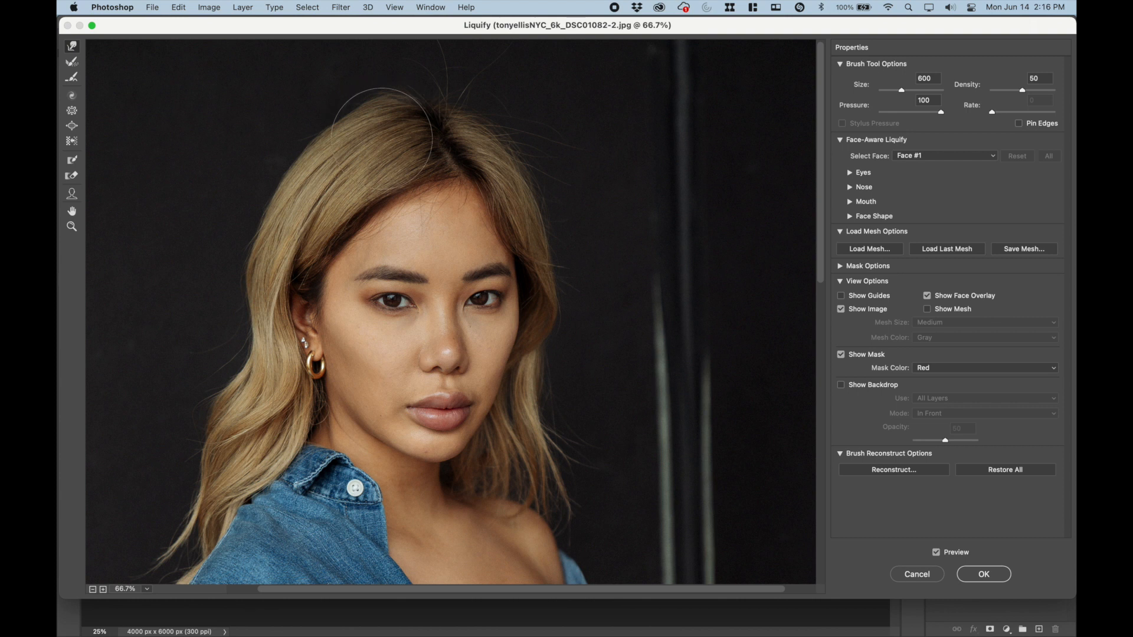
key("bracketleft")
key("bracketleft")
key("bracketleft")
key("bracketleft")
key("bracketleft")
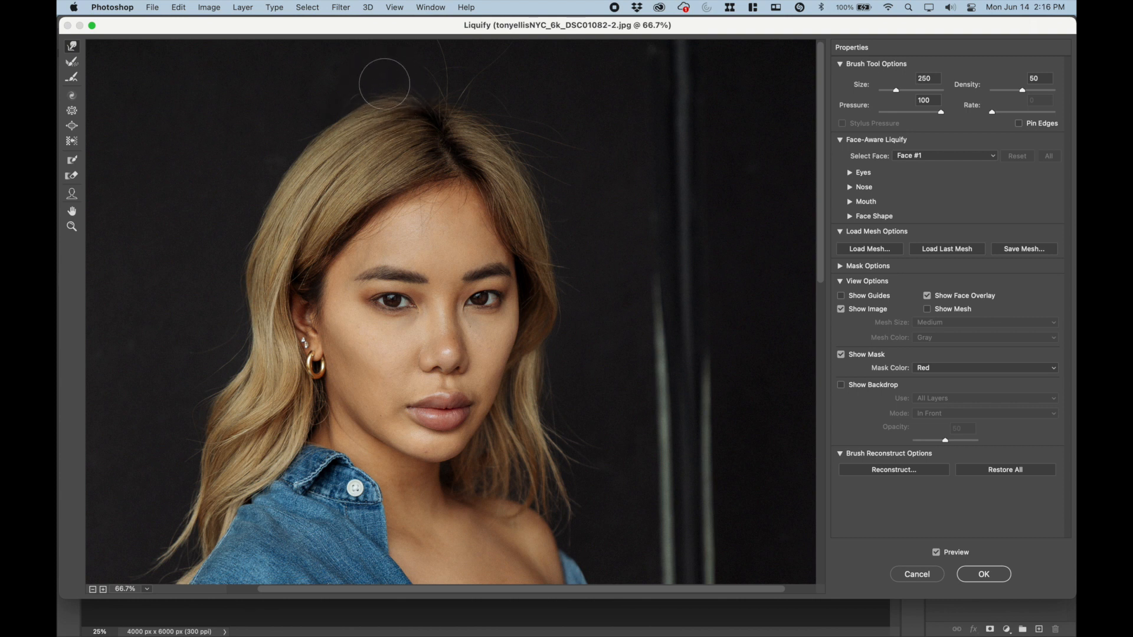
key("bracketright")
key("bracketright")
key("bracketright")
key("bracketright")
key("bracketright")
key("bracketright")
key("bracketright")
key("bracketright")
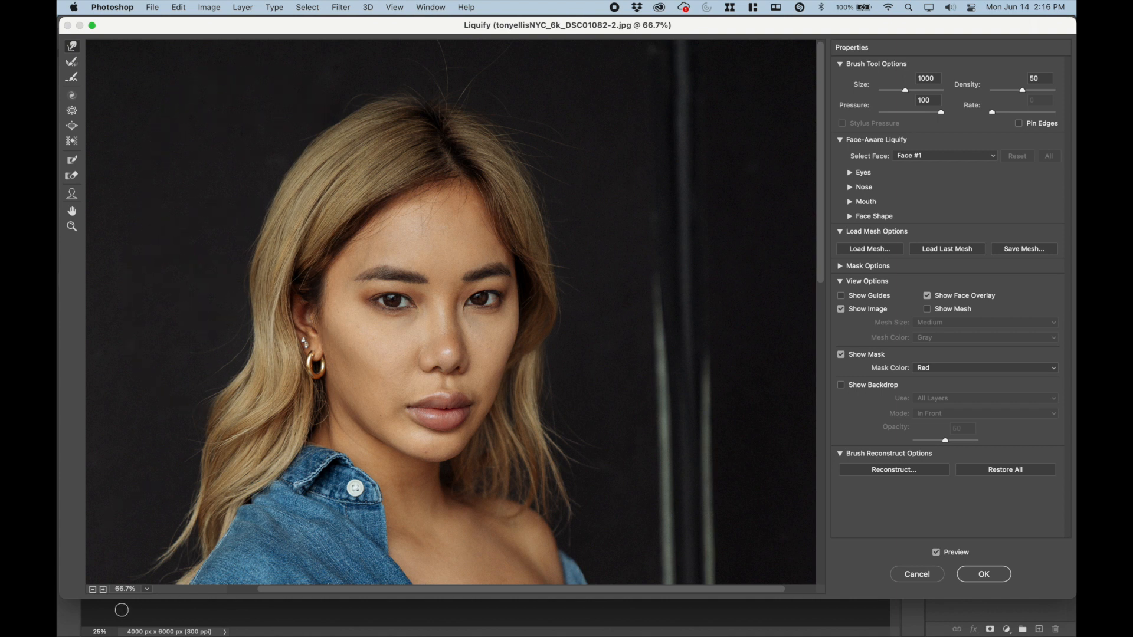
- Compare the whole portrait with and without the Liquify changes, and apply the filter
left_click(93, 590)
left_click(93, 589)
left_click(93, 589)
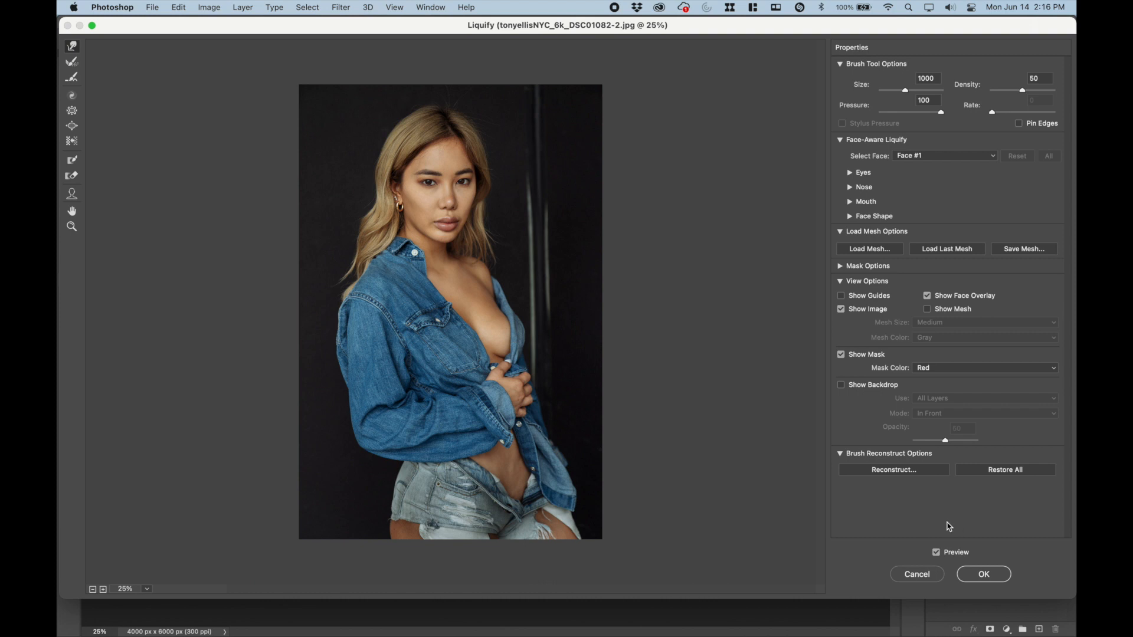
left_click(936, 553)
left_click(936, 553)
left_click(936, 553)
left_click(936, 553)
left_click(983, 575)
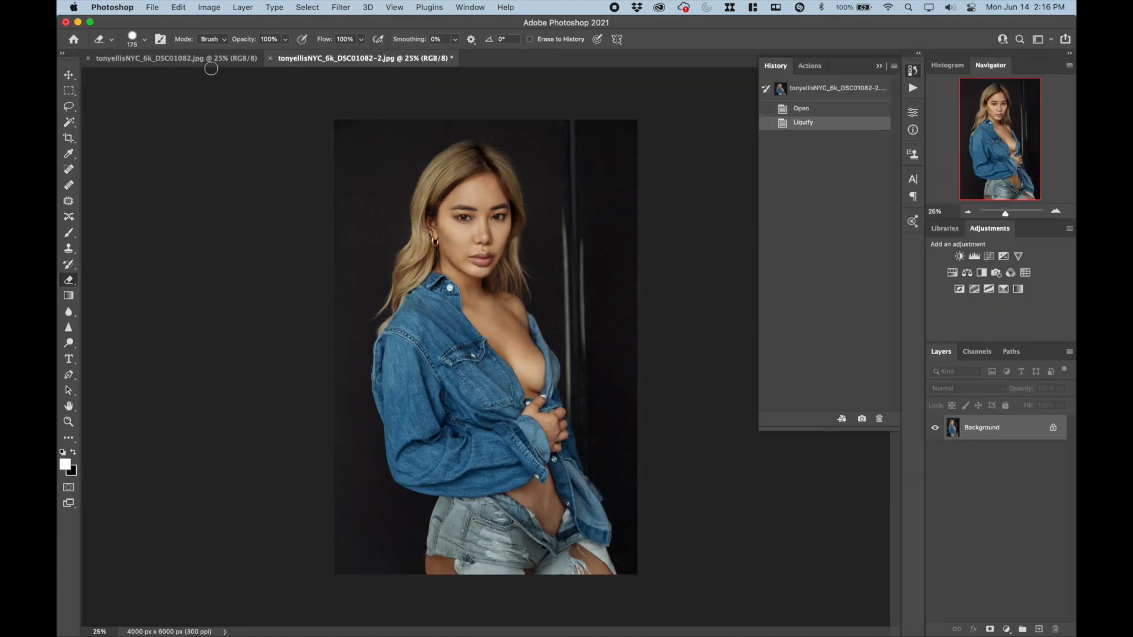
- Repeat the last Liquify filter on the black-and-white DSC01082 JPEG
left_click(207, 58)
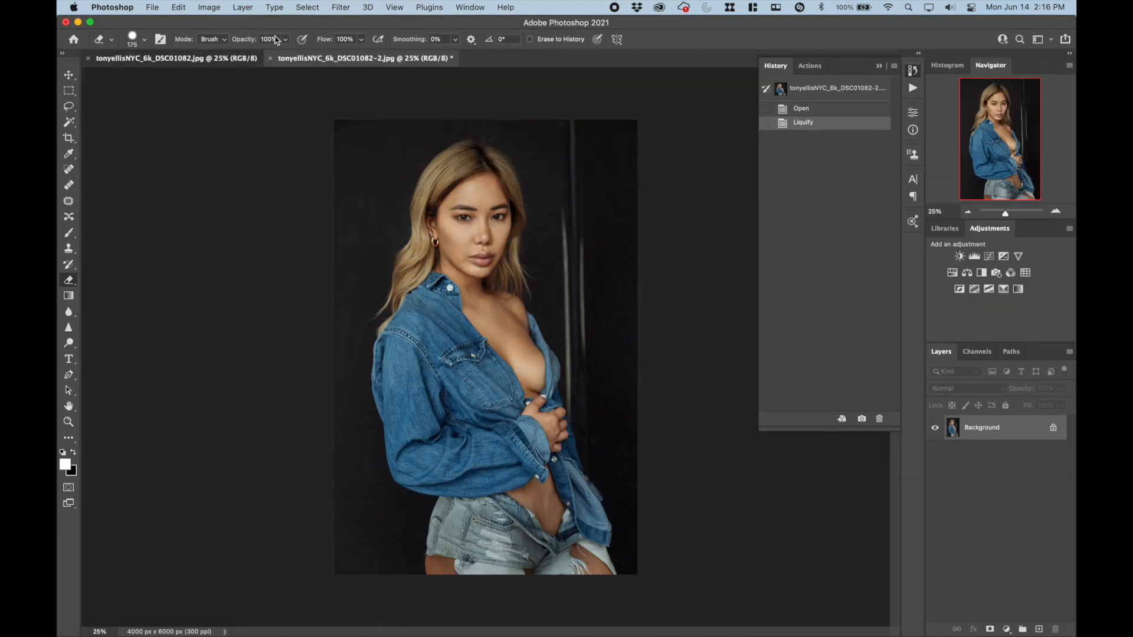
left_click(340, 7)
left_click(344, 23)
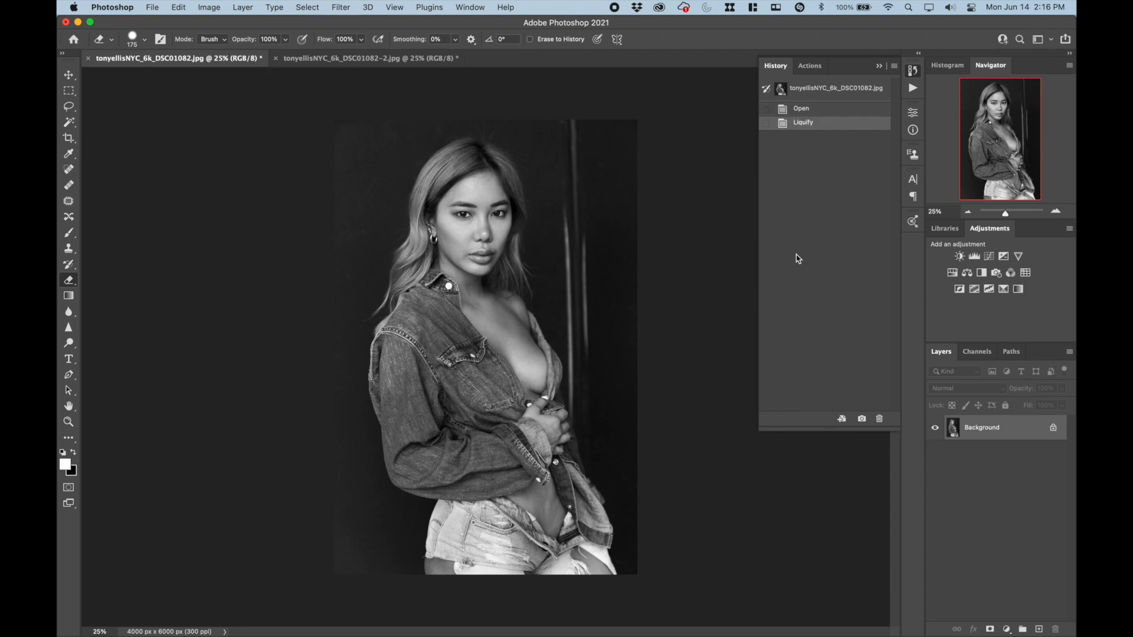
- Add a new empty layer above the background of the black-and-white portrait
left_click(1056, 213)
left_click(1056, 213)
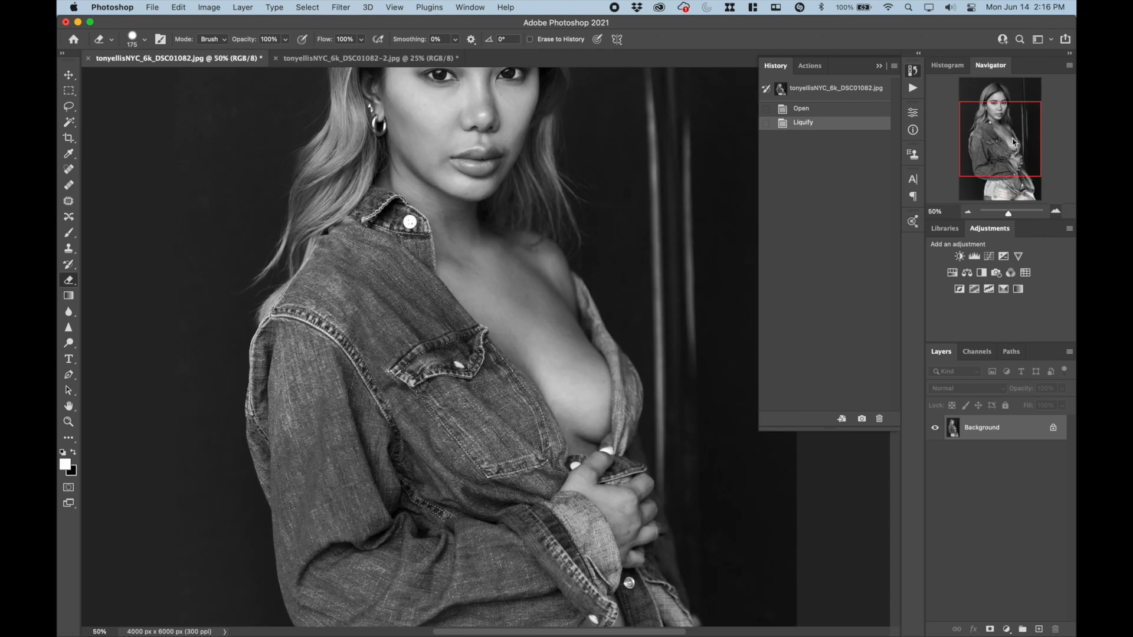
left_click(1056, 214)
left_click_drag(1009, 137, 1003, 75)
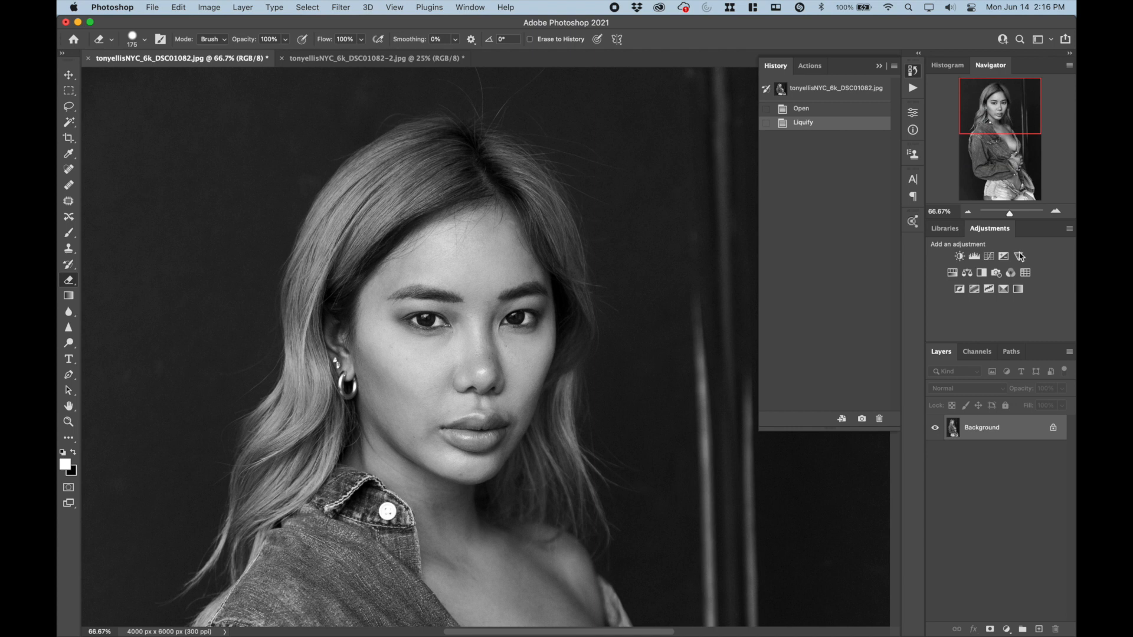
left_click(1040, 628)
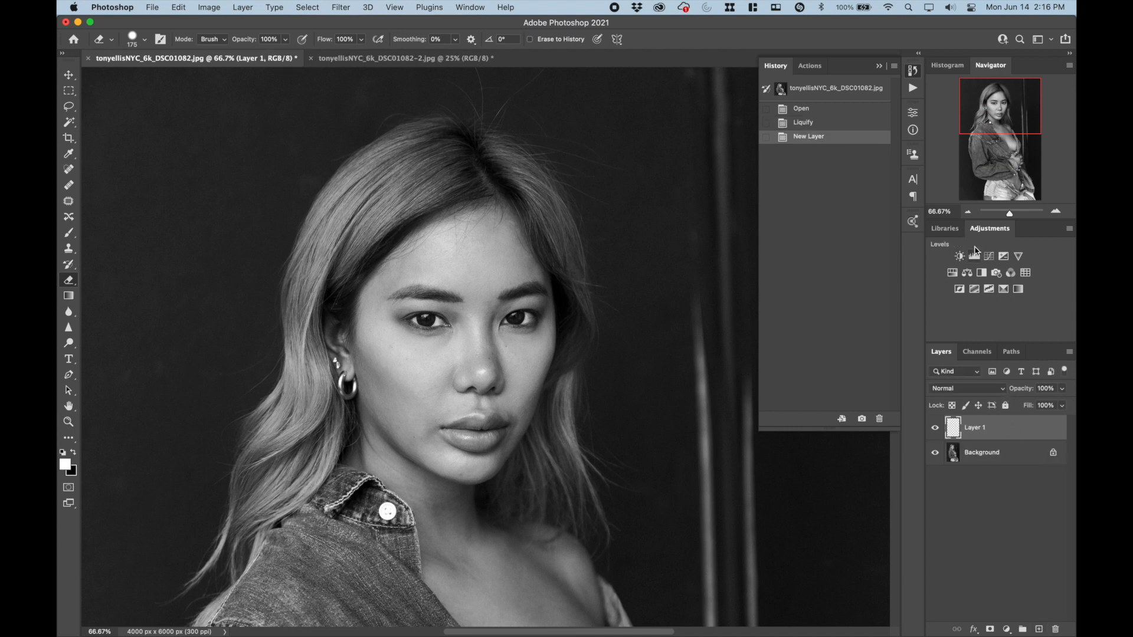
left_click(968, 212)
left_click(969, 213)
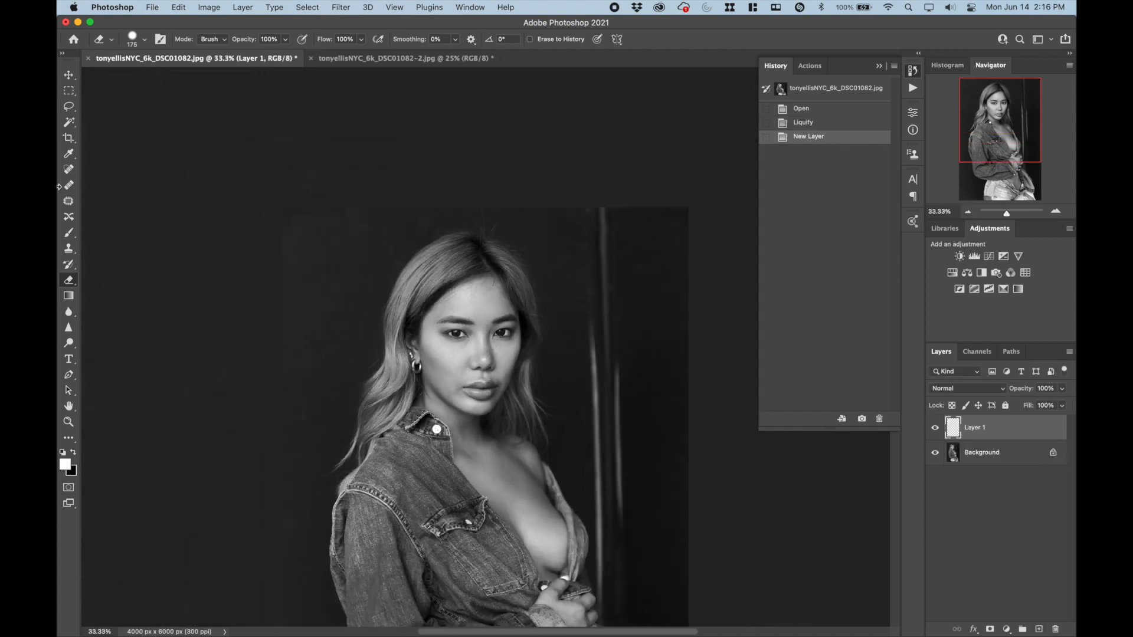
left_click(71, 261)
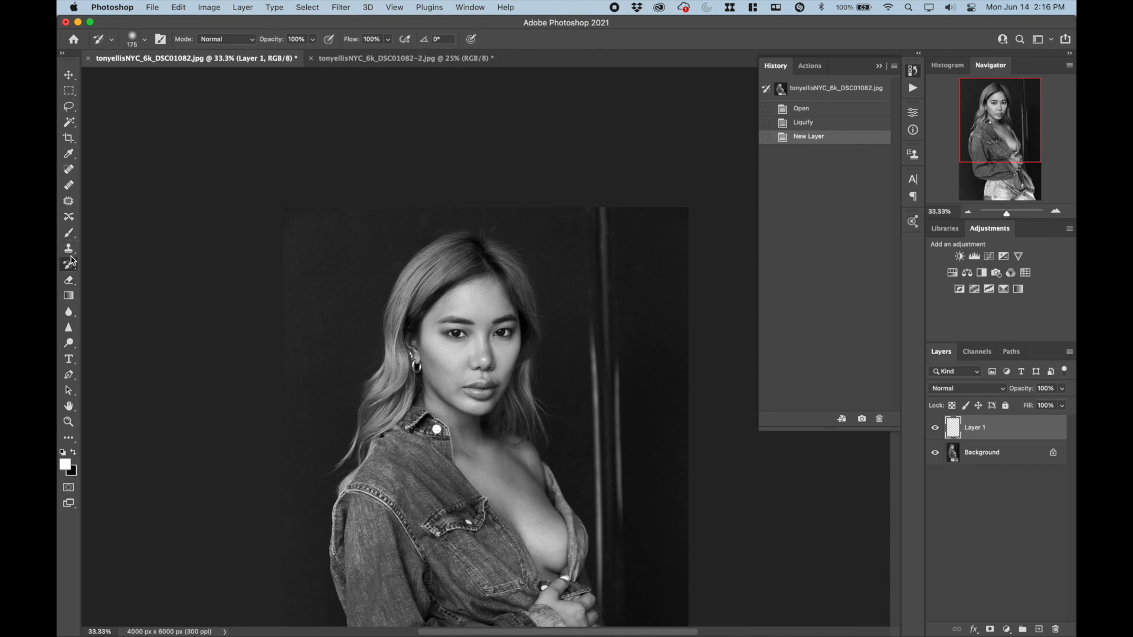
key("bracketright")
key("bracketright")
key("bracketright")
key("bracketright")
key("bracketright")
key("bracketright")
key("bracketright")
key("bracketright")
key("bracketright")
key("bracketright")
key("bracketright")
key("bracketright")
key("bracketright")
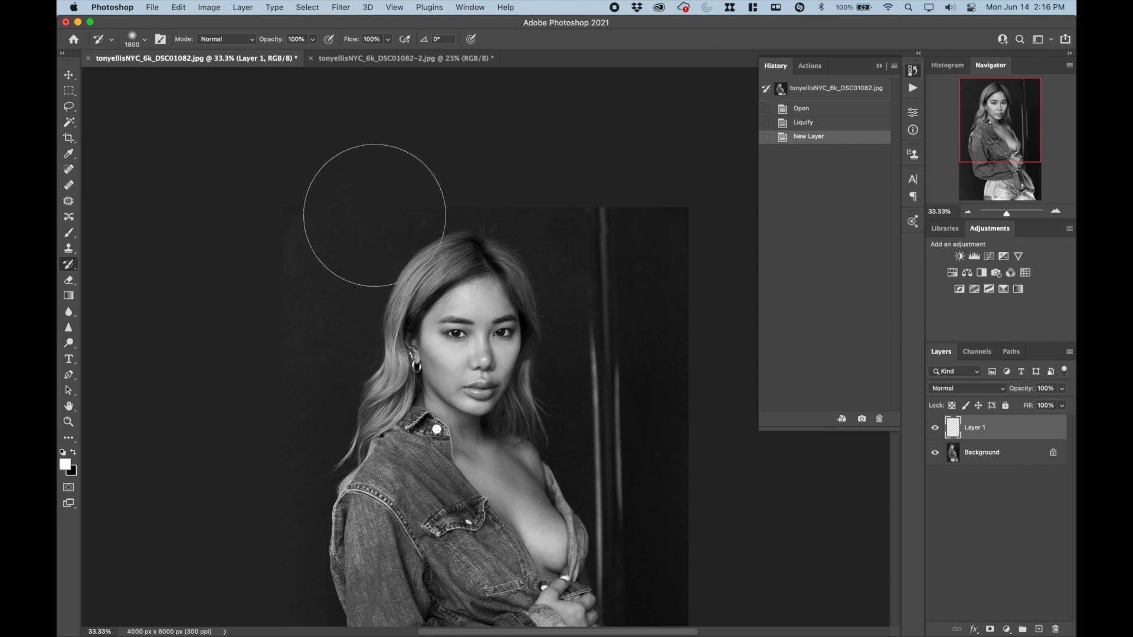
- Clone the dark backdrop over the flyaway hairs above the head on Layer 1 with a soft 2200 px Clone Stamp
left_click(71, 250)
key("bracketright")
key("bracketright")
key("bracketright")
key("bracketright")
key("bracketright")
key("bracketright")
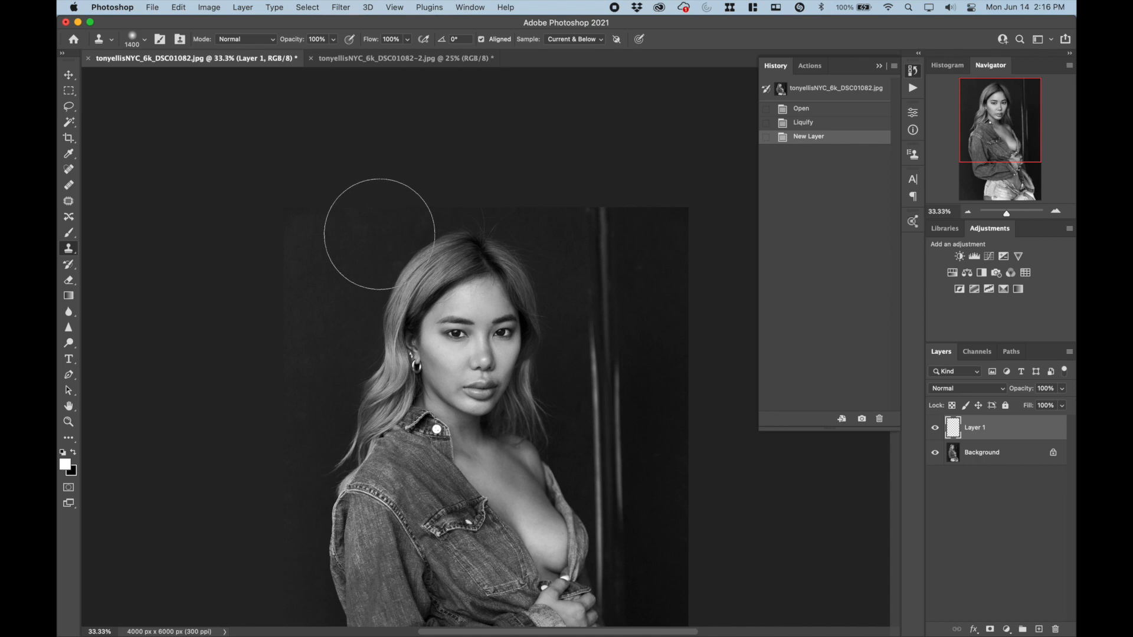
left_click(397, 221, "alt")
left_click_drag(433, 219, 479, 225)
key("super+z")
key("bracketright")
key("bracketright")
key("bracketright")
key("bracketright")
key("bracketright")
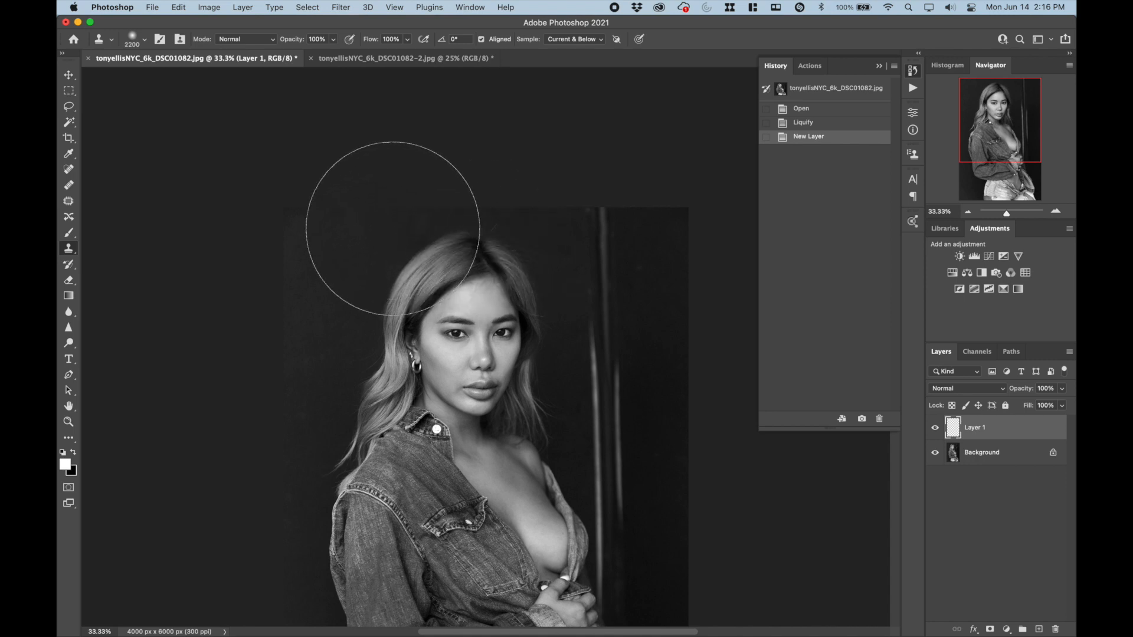
left_click(144, 39)
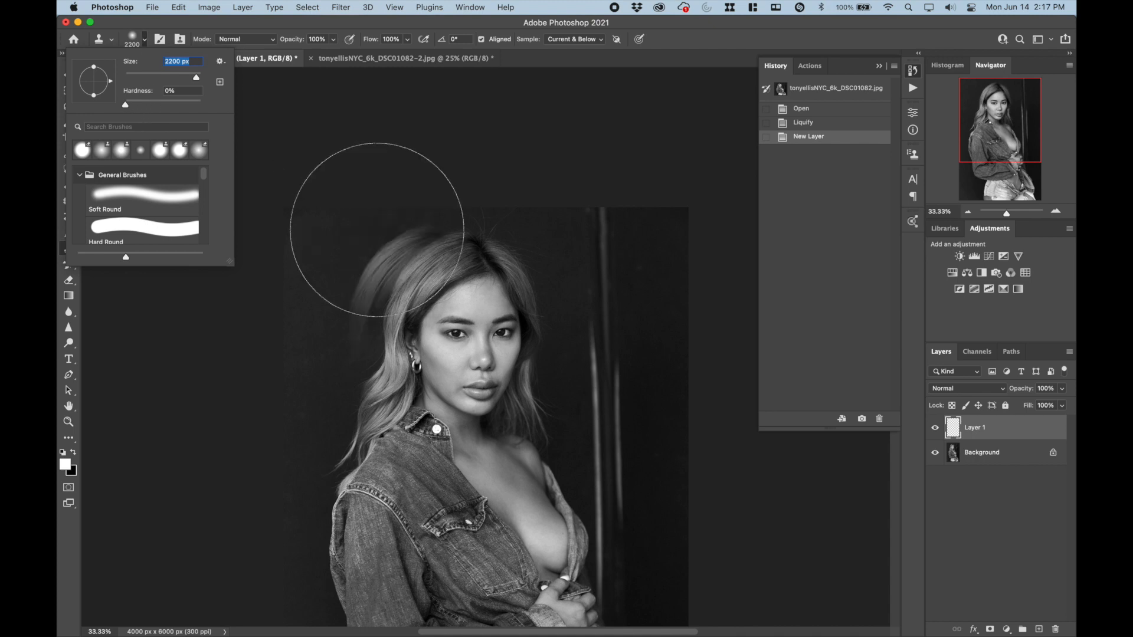
left_click(369, 231)
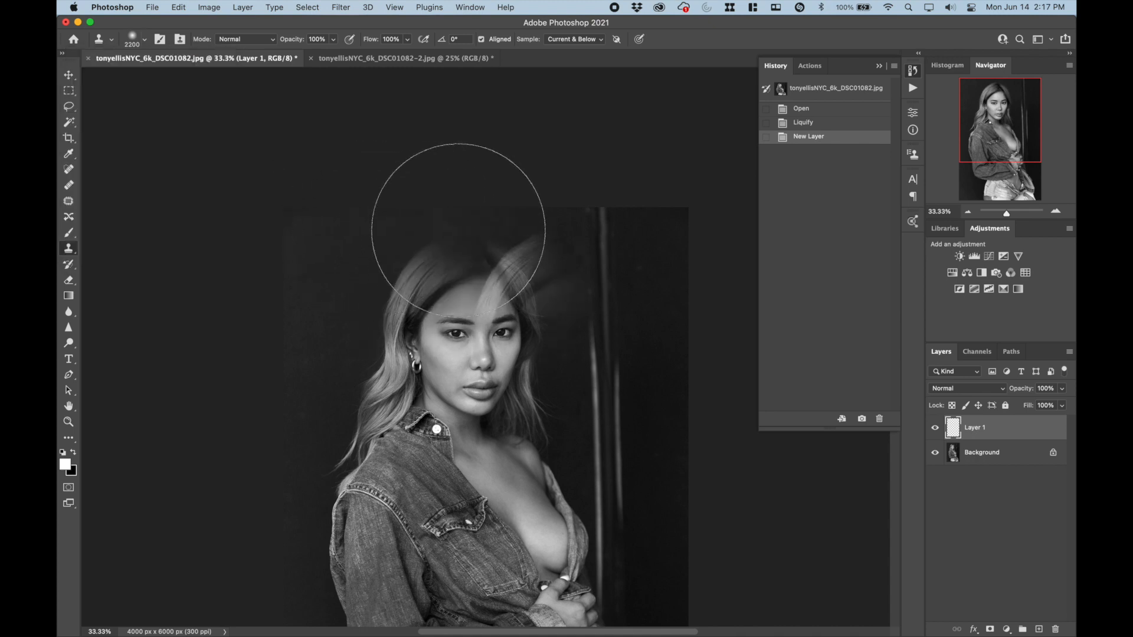
left_click(472, 295)
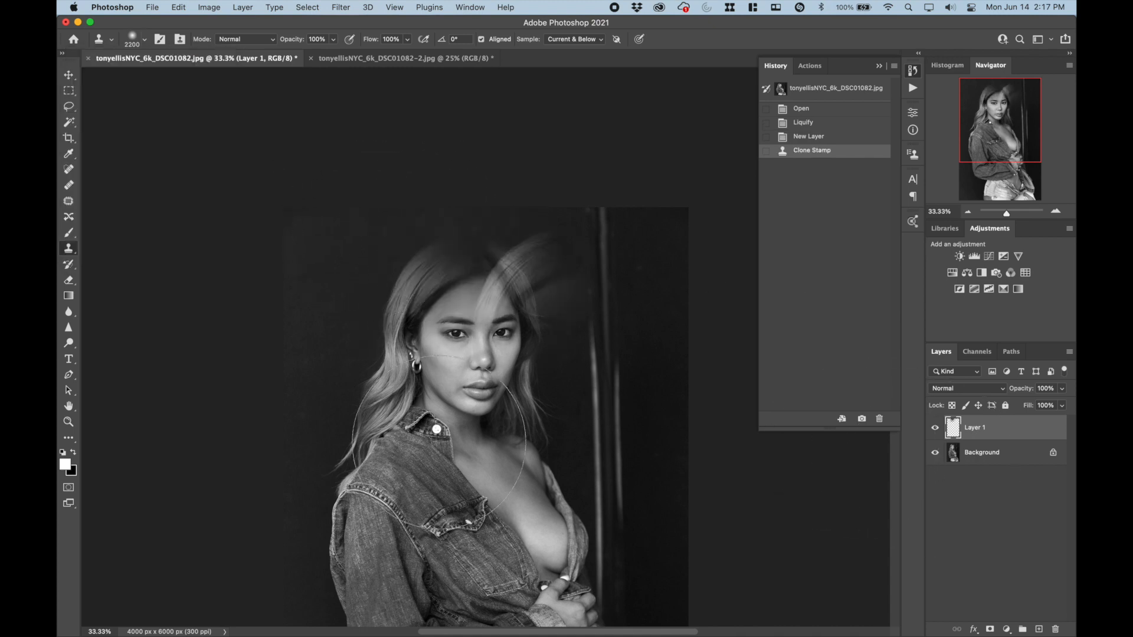
- Erase the cloned backdrop that covers the face and hair on Layer 1 with a soft 700 px Eraser
left_click(68, 284)
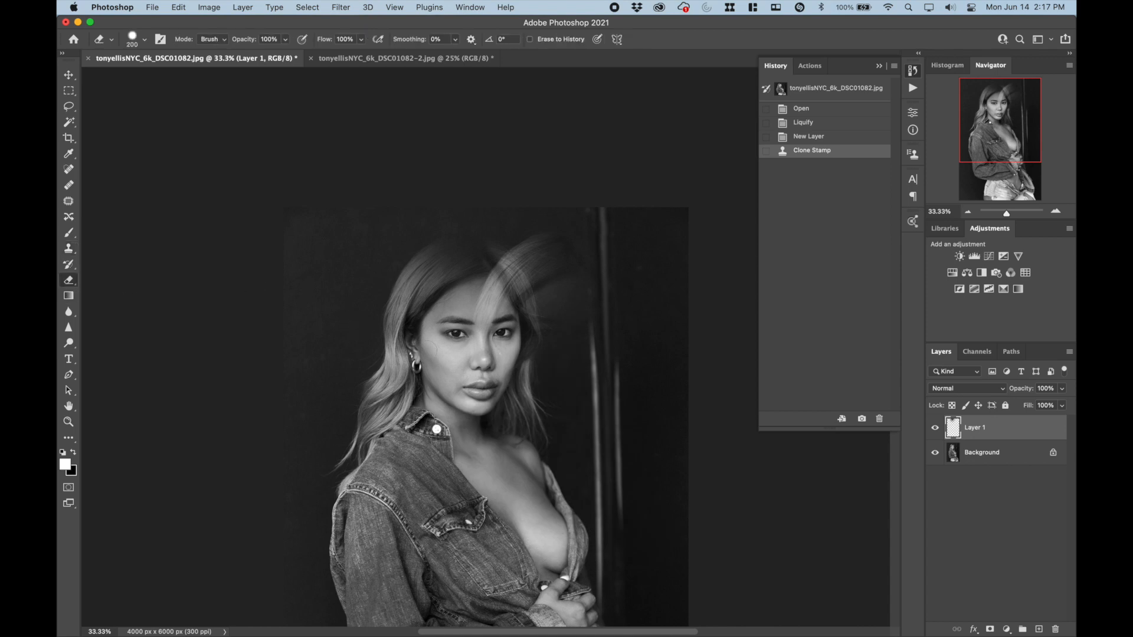
mouse_move(466, 307)
left_mouse_down()
mouse_move(502, 272)
mouse_move(557, 277)
mouse_move(542, 319)
left_mouse_up()
mouse_move(484, 266)
left_mouse_down()
mouse_move(442, 265)
mouse_move(416, 287)
left_mouse_up()
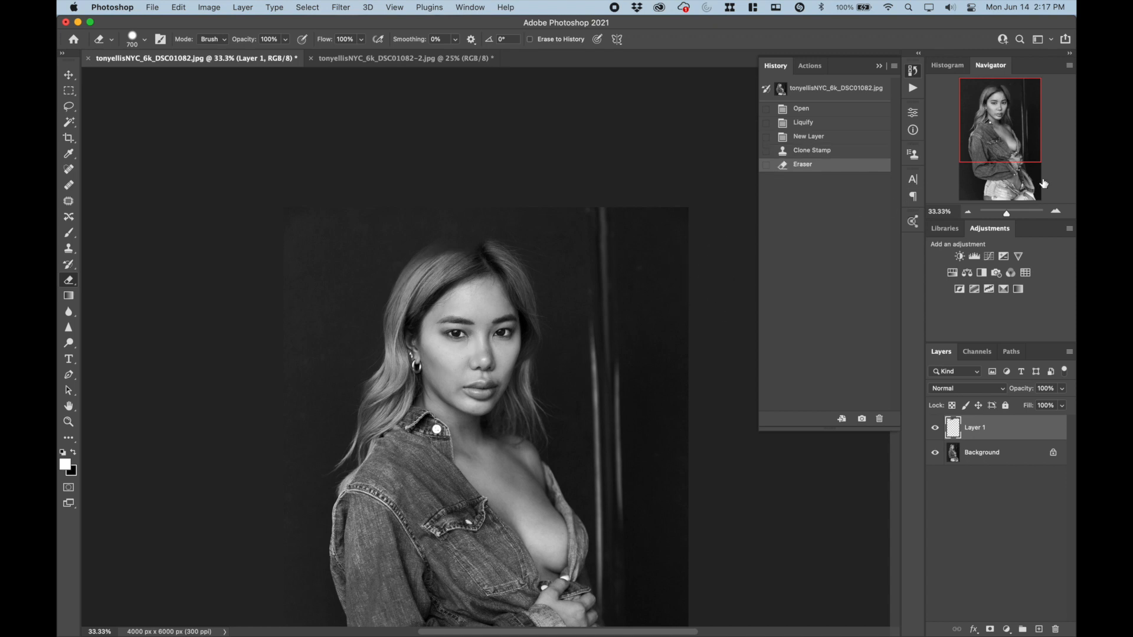
- Erase the remaining cloned overlap along the parting and crown on Layer 1 with a smaller Eraser of 300 to 250 px
left_click(1053, 213)
left_click(1053, 212)
left_click(1053, 212)
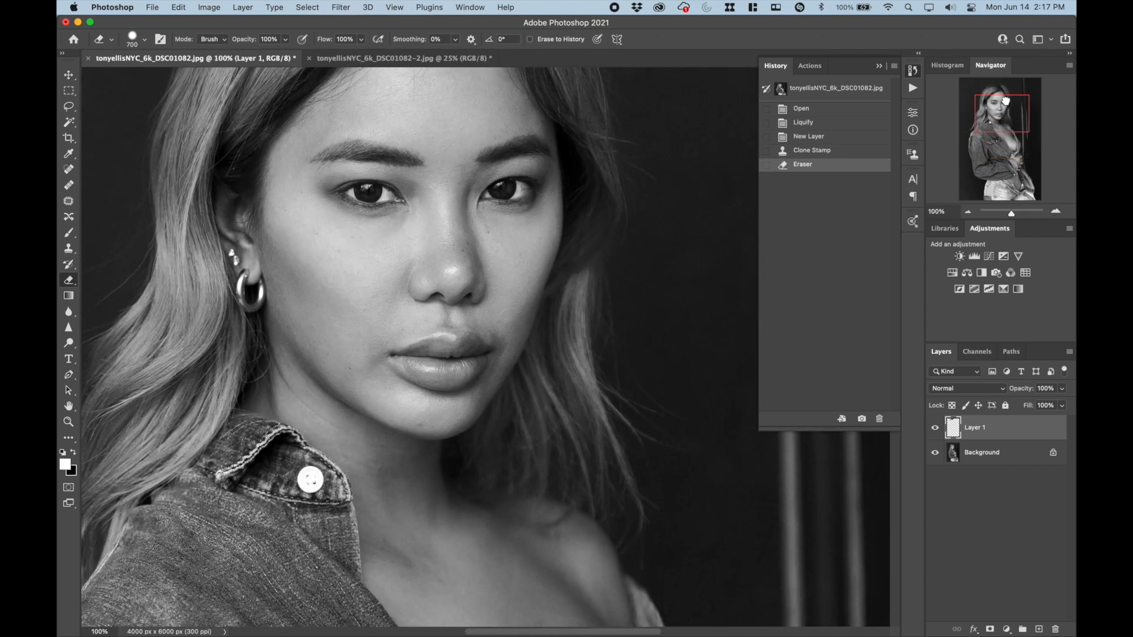
left_click_drag(1007, 109, 1002, 92)
key("bracketleft")
key("bracketleft")
key("bracketleft")
key("bracketleft")
key("bracketleft")
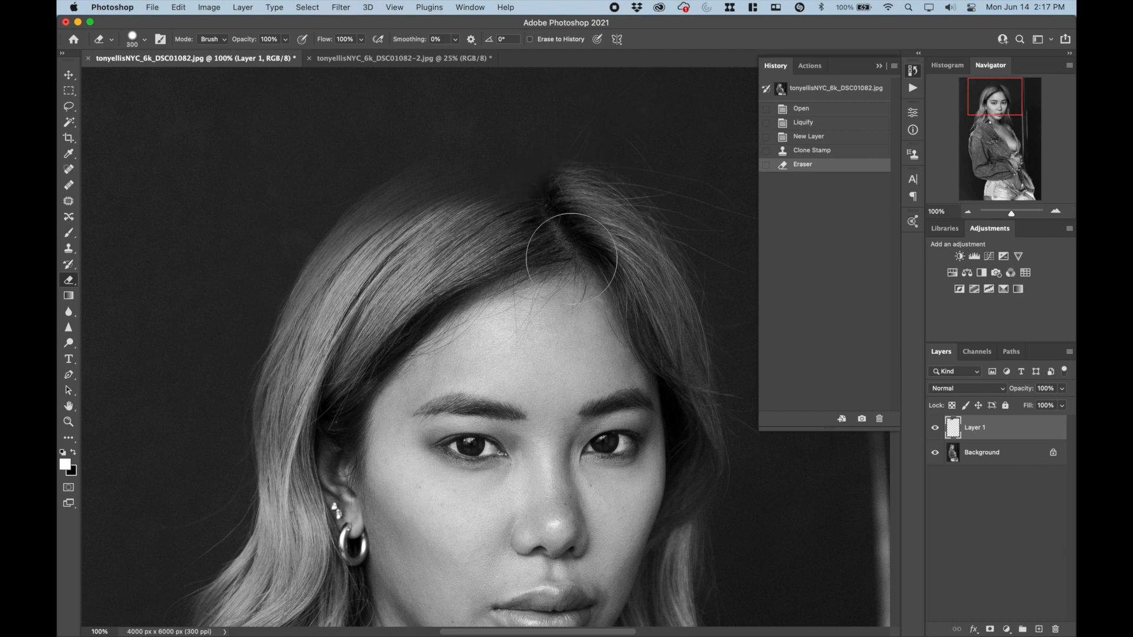
left_click_drag(572, 252, 579, 197)
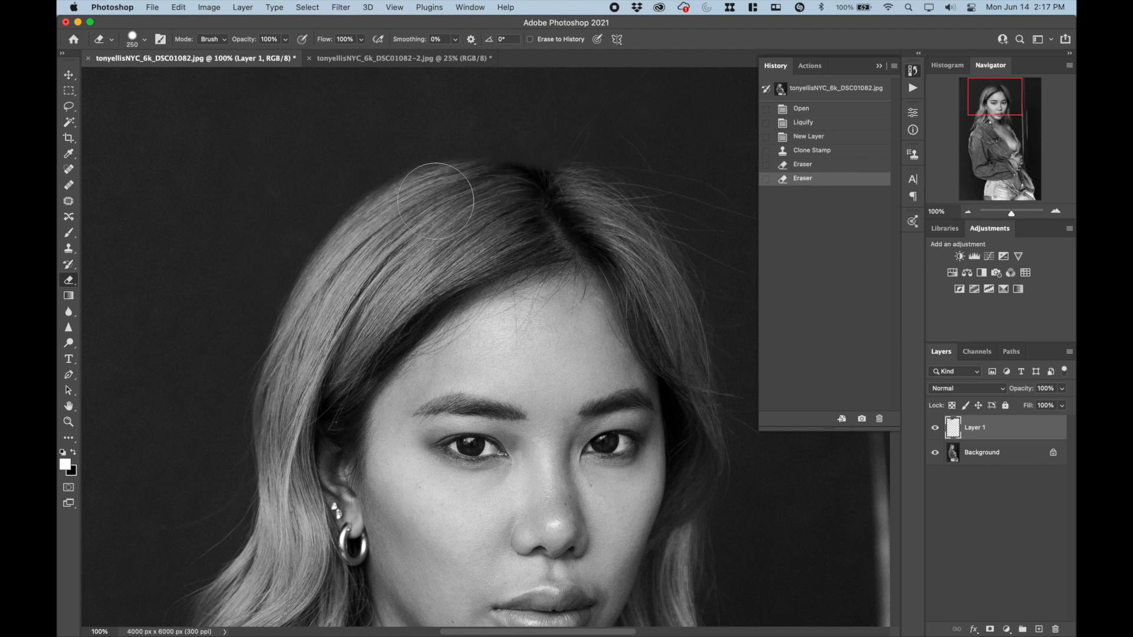
left_click_drag(549, 192, 626, 260)
- Lower Layer 1 to 55% opacity, erase the leftover overlap on the hair with the 250 px Eraser, and restore the layer to 100%
left_click(1063, 391)
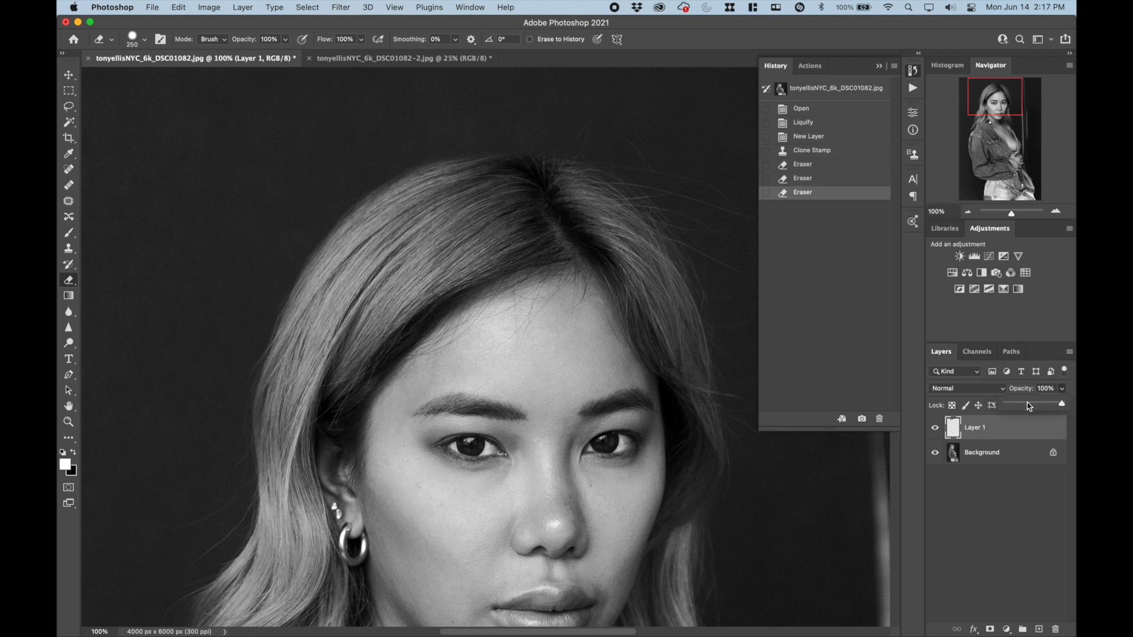
left_click(1030, 407)
key("Return")
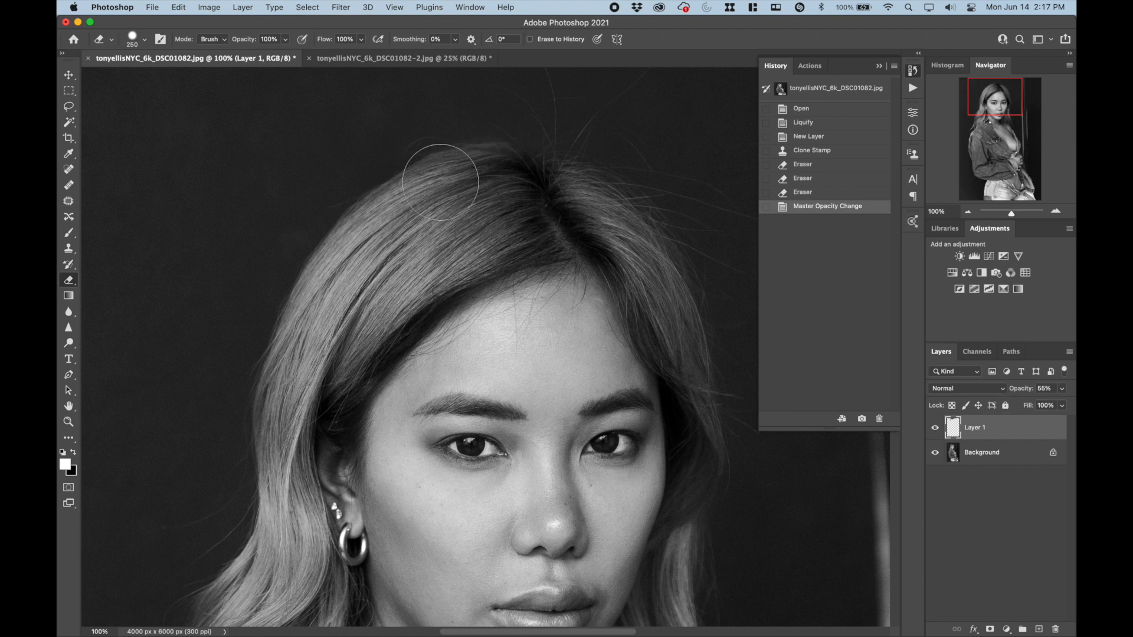
left_click(666, 320)
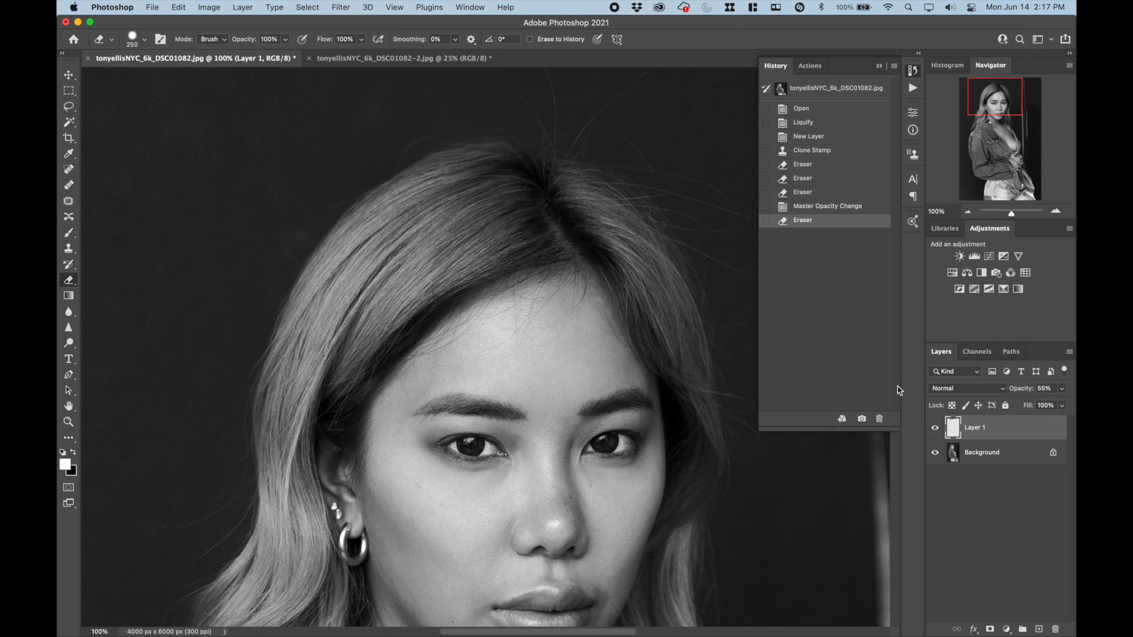
left_click(1061, 389)
left_click_drag(1042, 403, 1073, 407)
- Compare the hair at the crown with and without Layer 1, close up and zoomed out
left_click(935, 429)
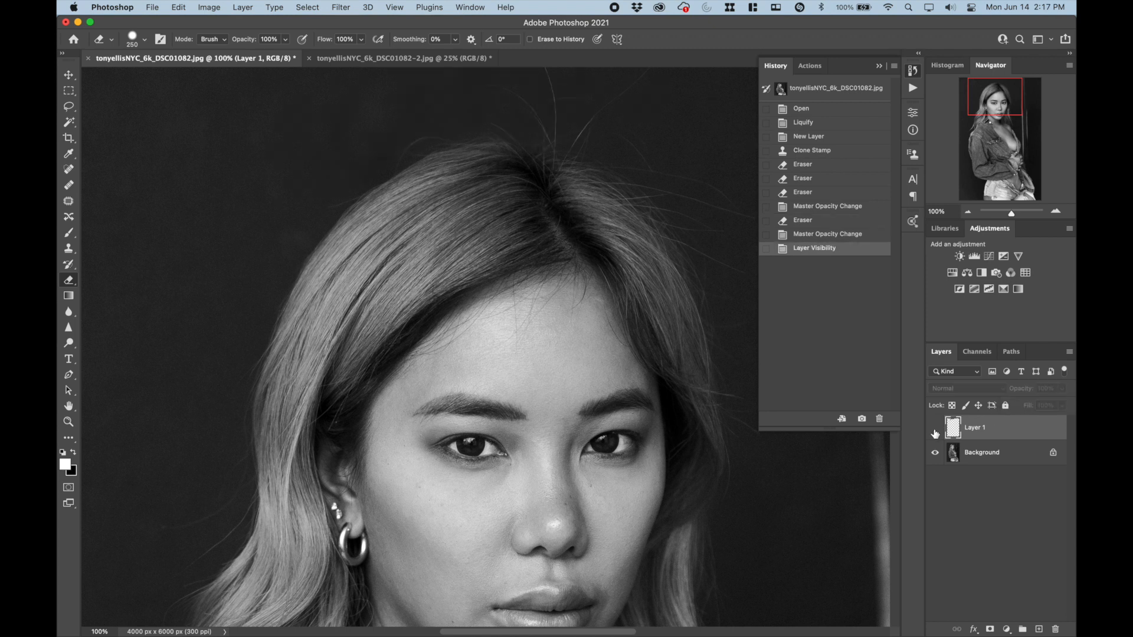
left_click(935, 429)
left_click(969, 212)
left_click(969, 213)
left_click(1056, 211)
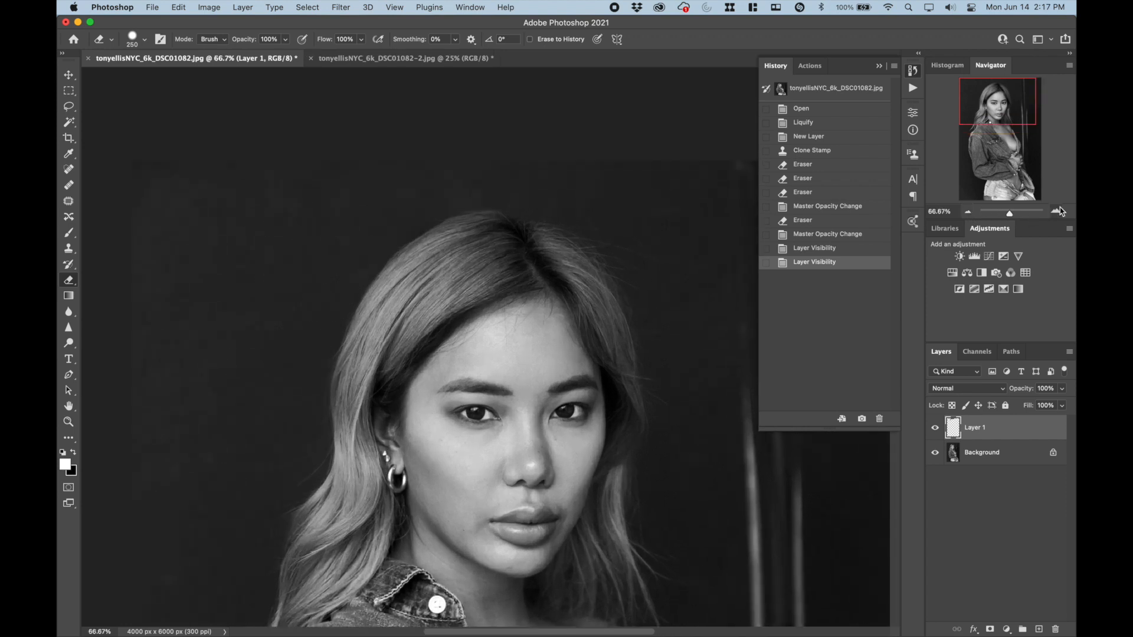
left_click(1056, 211)
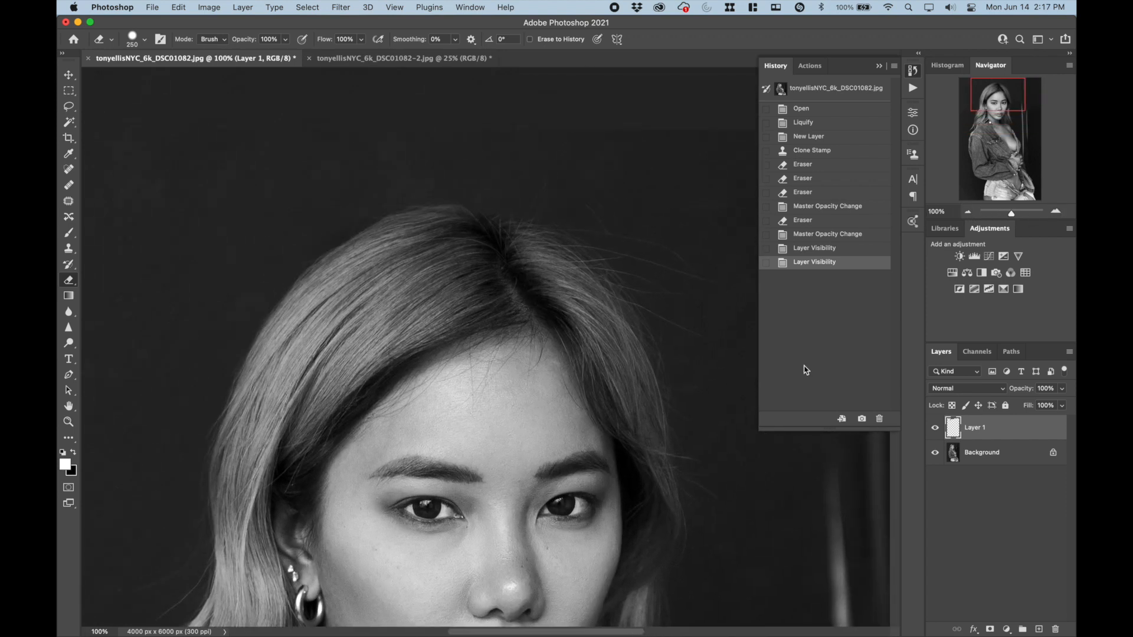
left_click(935, 429)
left_click(935, 429)
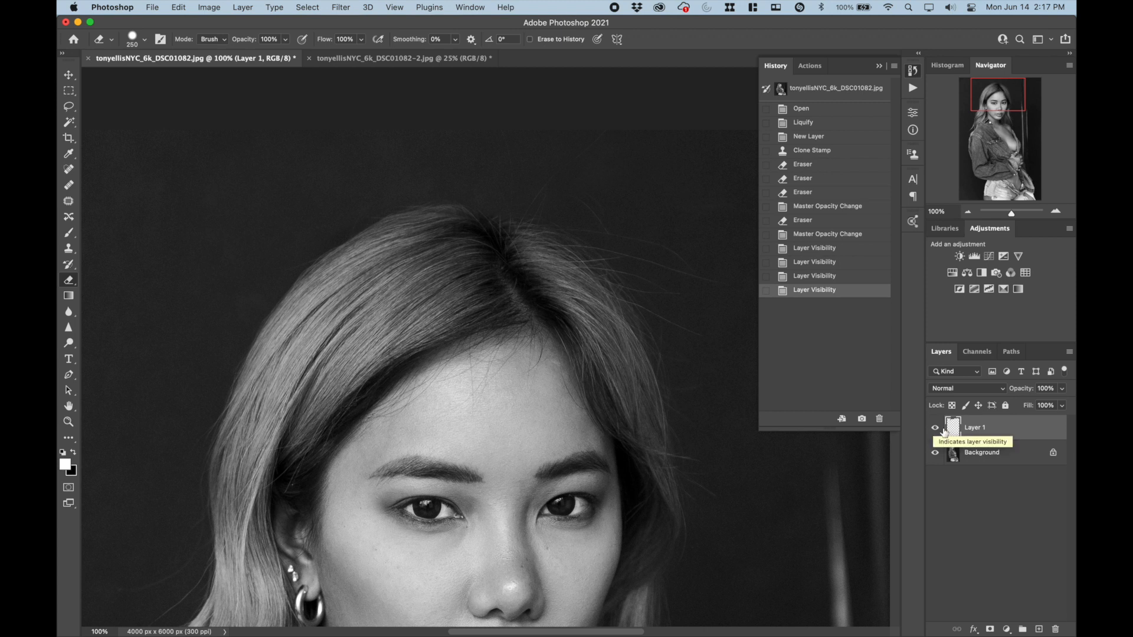
left_click(969, 211)
left_click(969, 210)
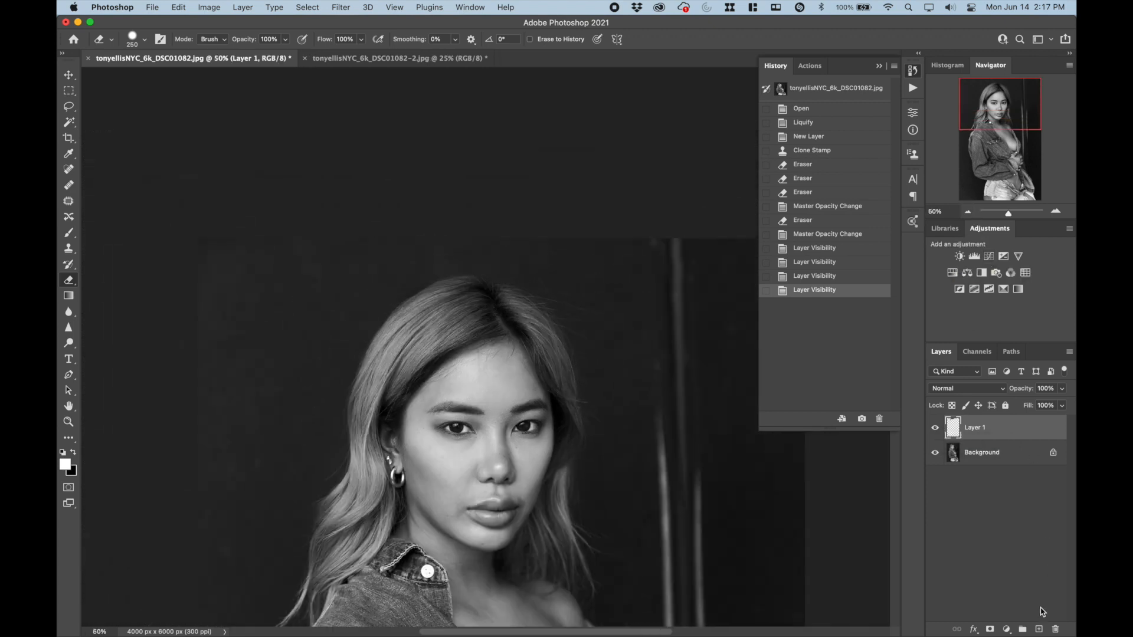
- Add a new layer above Layer 1 and clone the dark backdrop over the flyaways above the crown with a soft 900 px Clone Stamp
left_click(1040, 630)
left_click(68, 248)
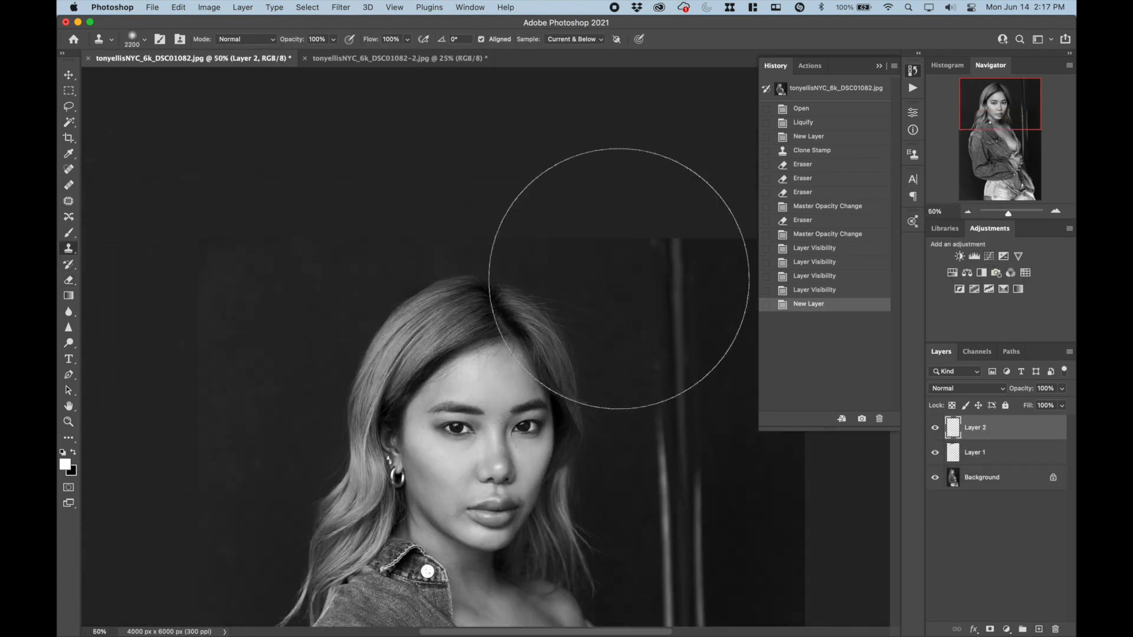
key("bracketleft")
key("bracketleft")
key("bracketleft")
key("bracketleft")
key("bracketleft")
key("bracketleft")
key("bracketleft")
key("bracketleft")
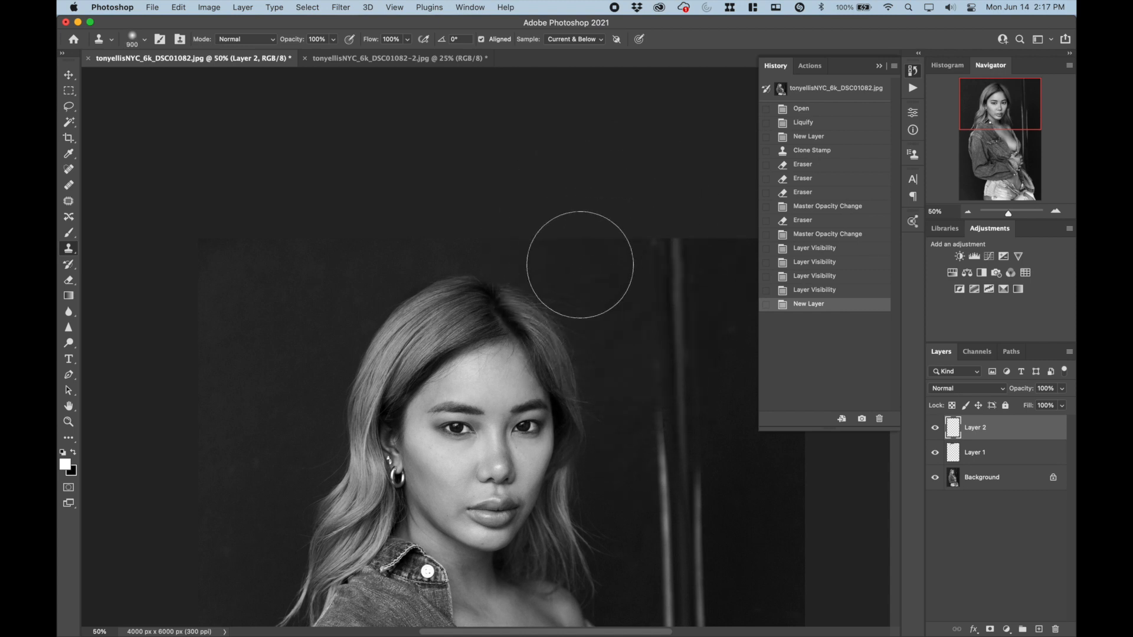
left_click(520, 246)
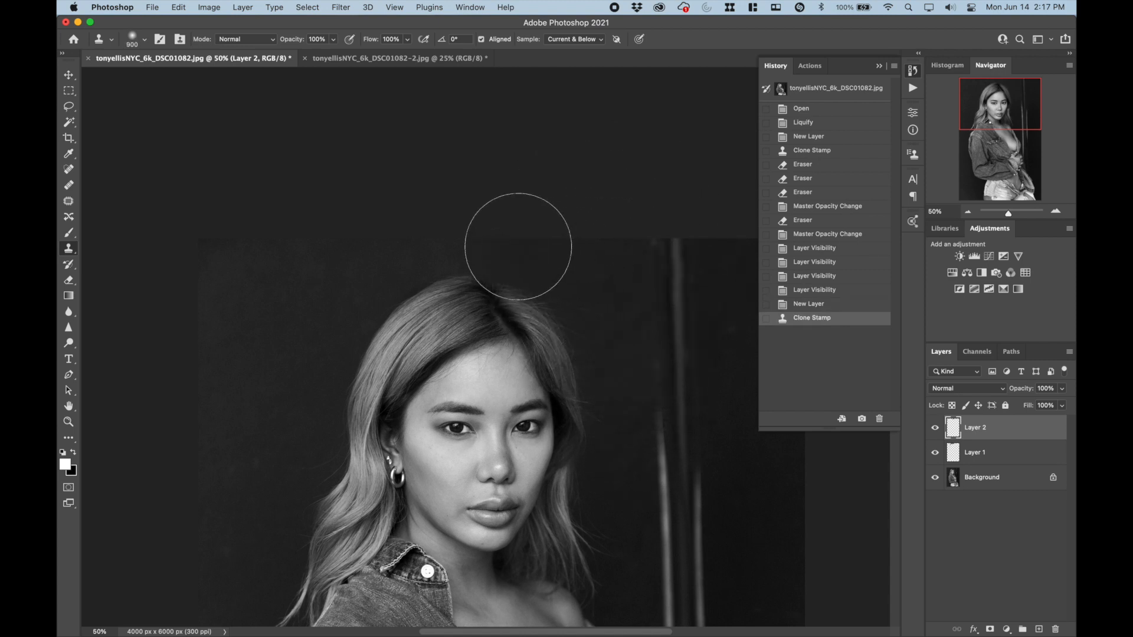
- Clone the backdrop over the remaining stray hairs around the top of the head on Layer 2 with a 500 px Clone Stamp
left_click(1056, 212)
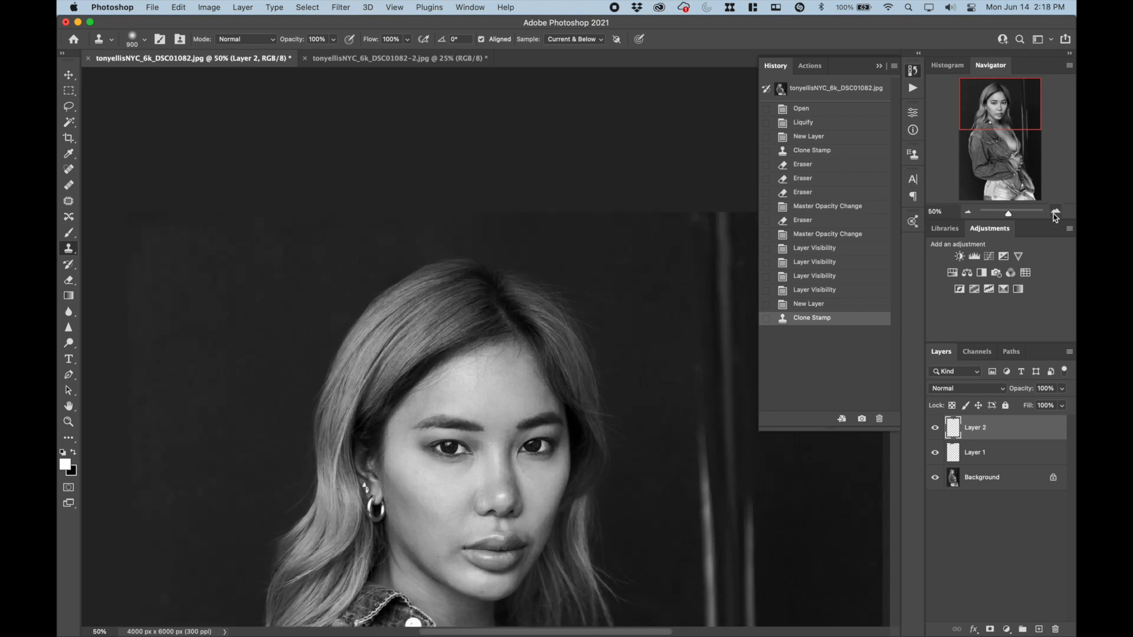
left_click(1056, 213)
key("bracketleft")
key("bracketleft")
key("bracketleft")
key("bracketleft")
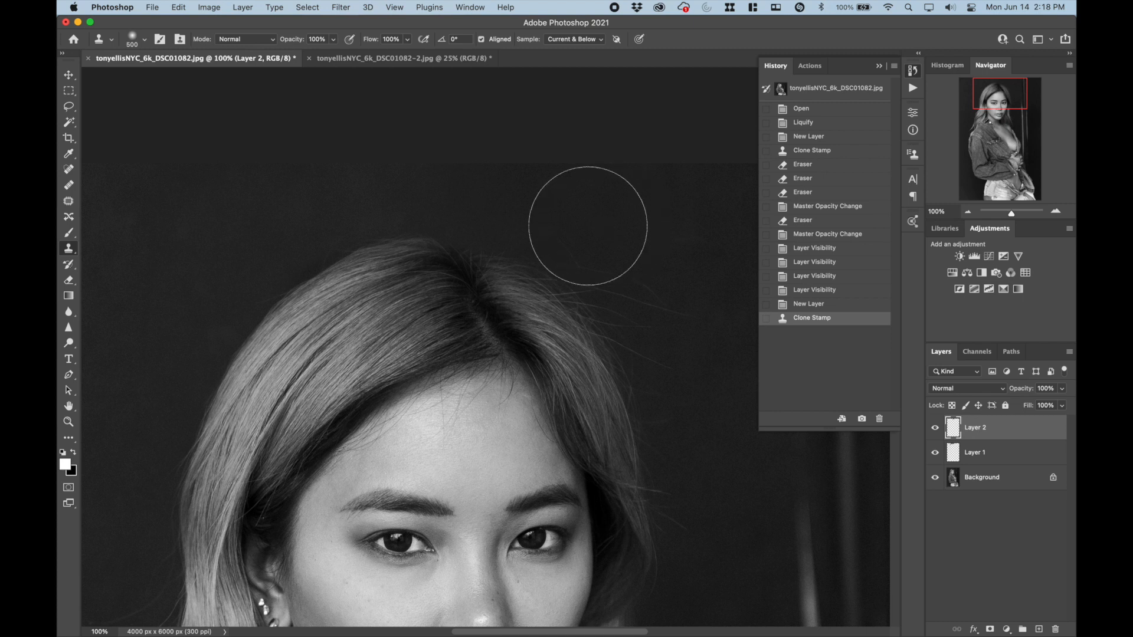
left_click(551, 222)
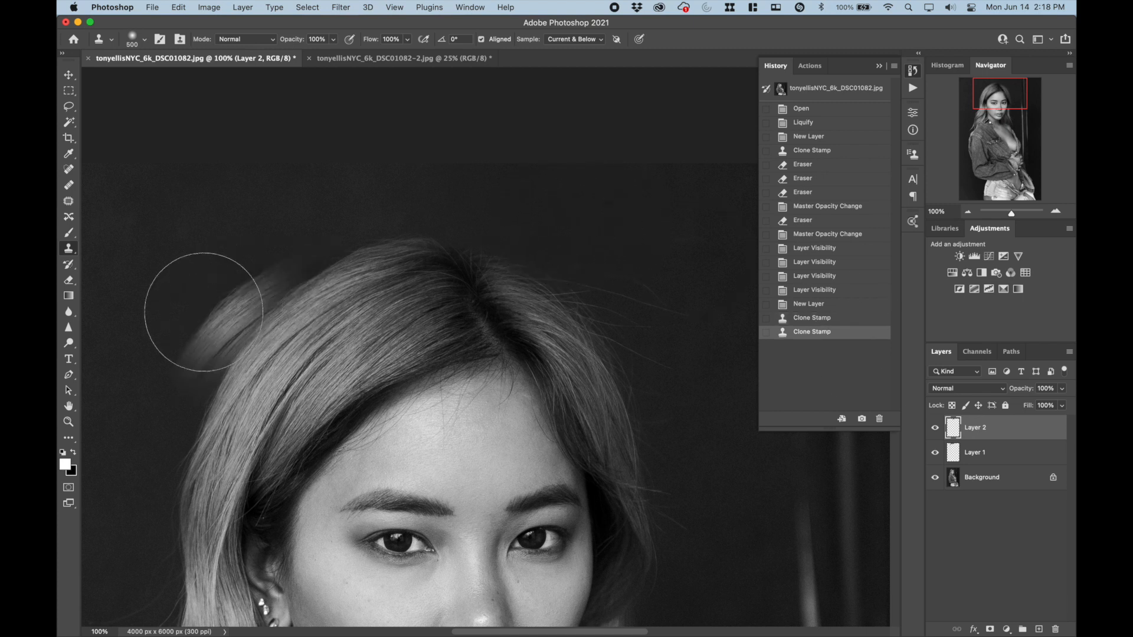
- Erase the Layer 2 overlap along the top of the hair with a 250 px Eraser, and compare the portrait with and without the layer
left_click(69, 286)
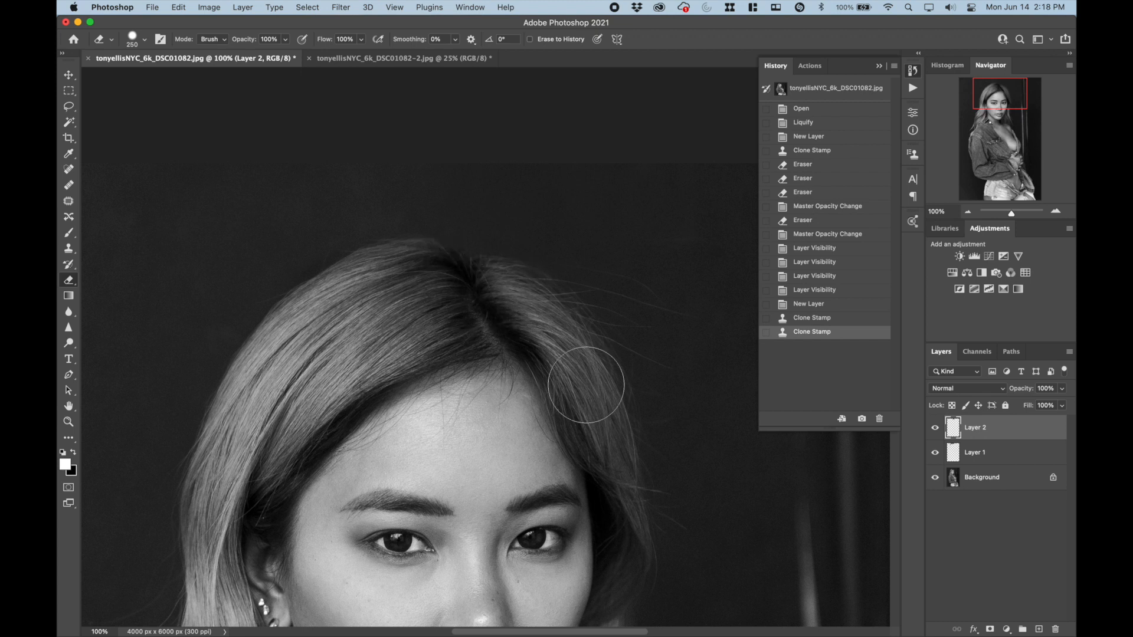
left_click_drag(442, 291, 561, 317)
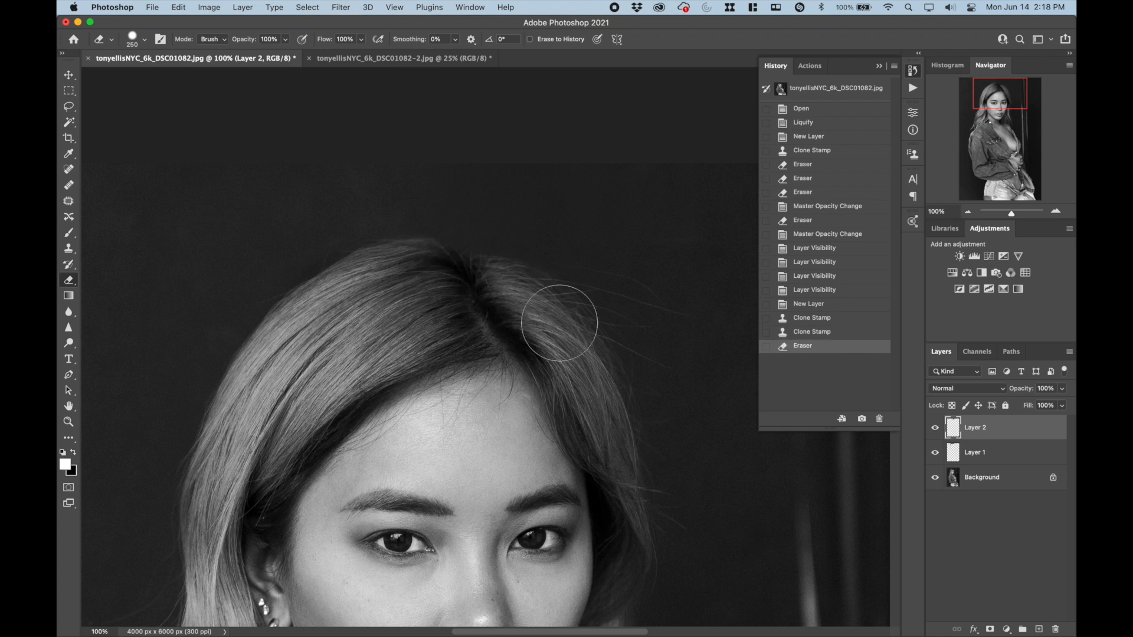
left_click(936, 428)
left_click(936, 429)
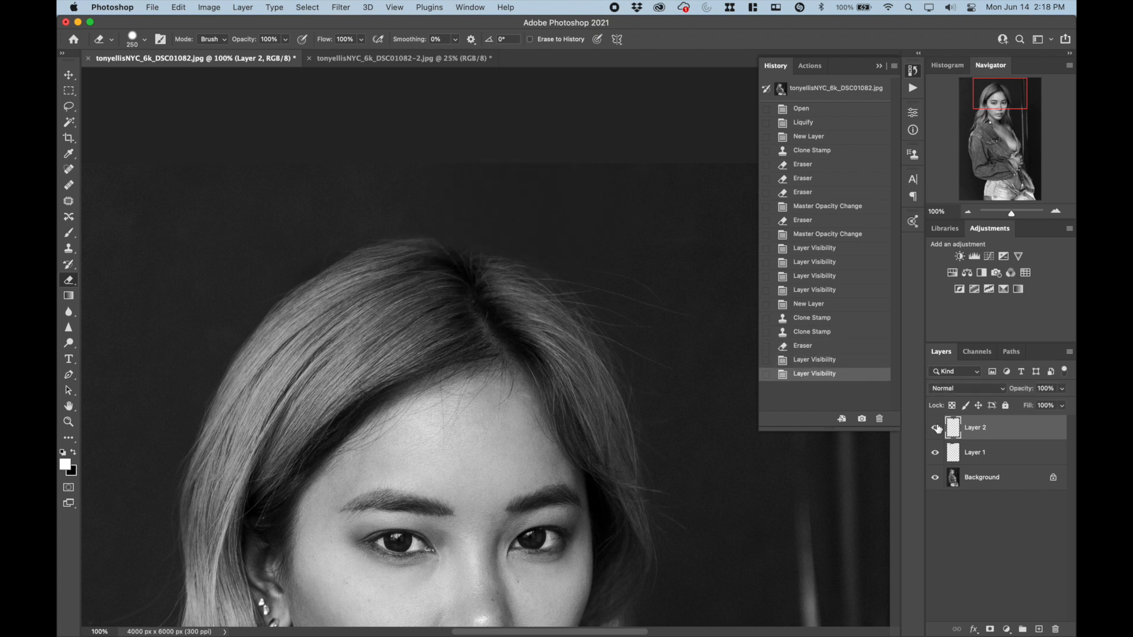
left_click(936, 428)
left_click(936, 428)
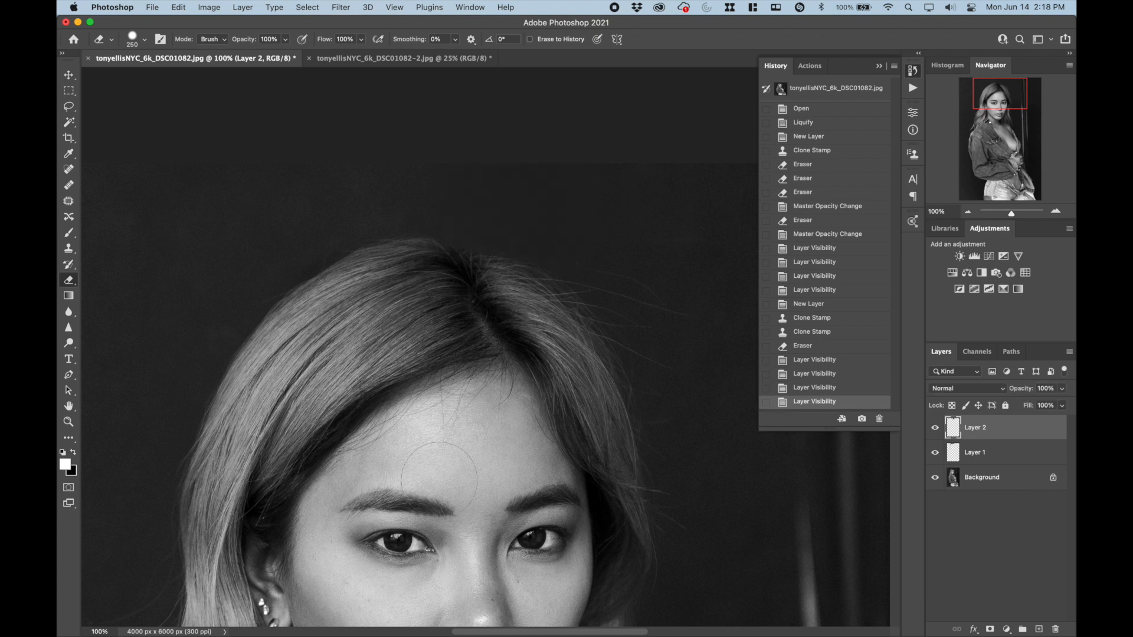
scroll(440, 479, "right", 3)
left_click(970, 213)
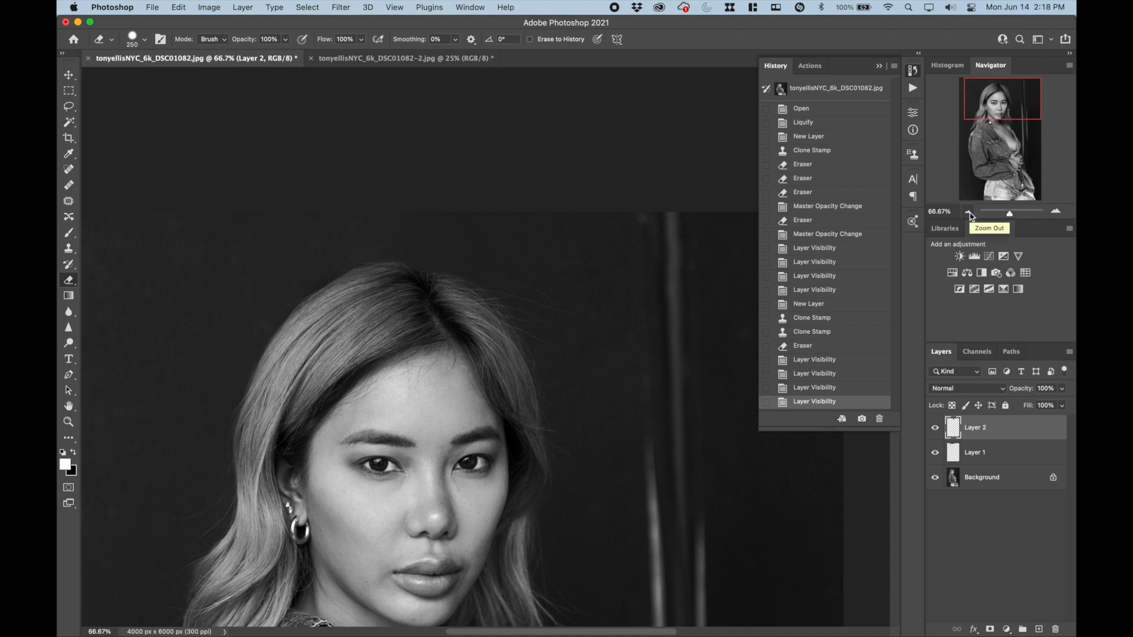
key("bracketright")
key("bracketright")
key("bracketright")
key("bracketright")
key("bracketright")
key("bracketright")
key("bracketright")
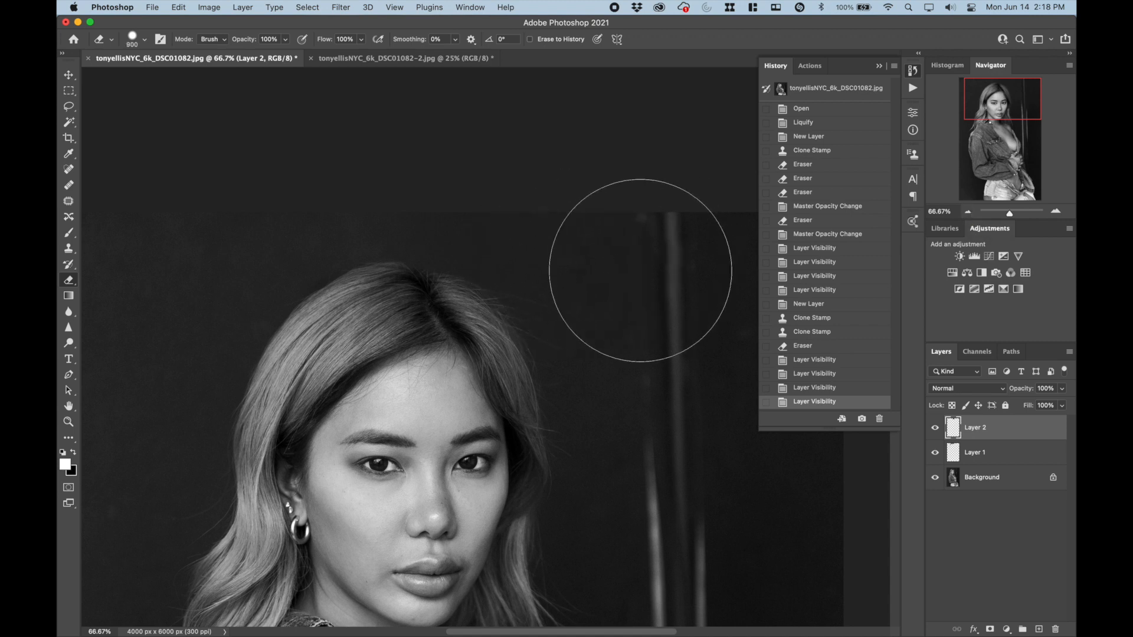
- Add a new layer above Layer 2 and clone the dark backdrop over the flyaways on the side of the head facing the metal bars
left_click(1040, 631)
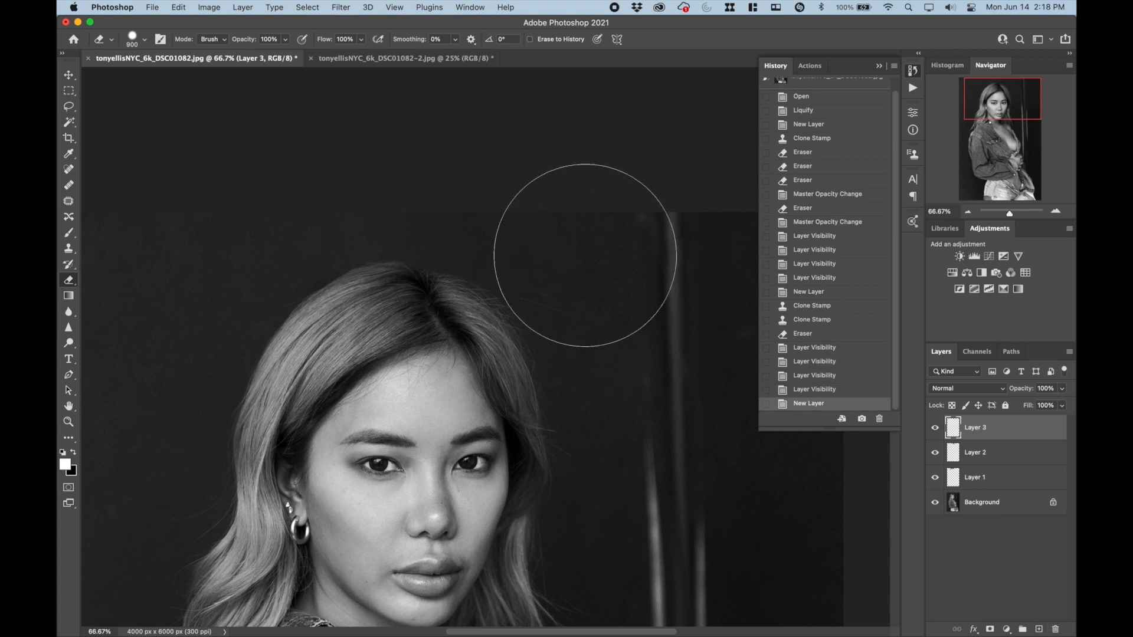
left_click(70, 249)
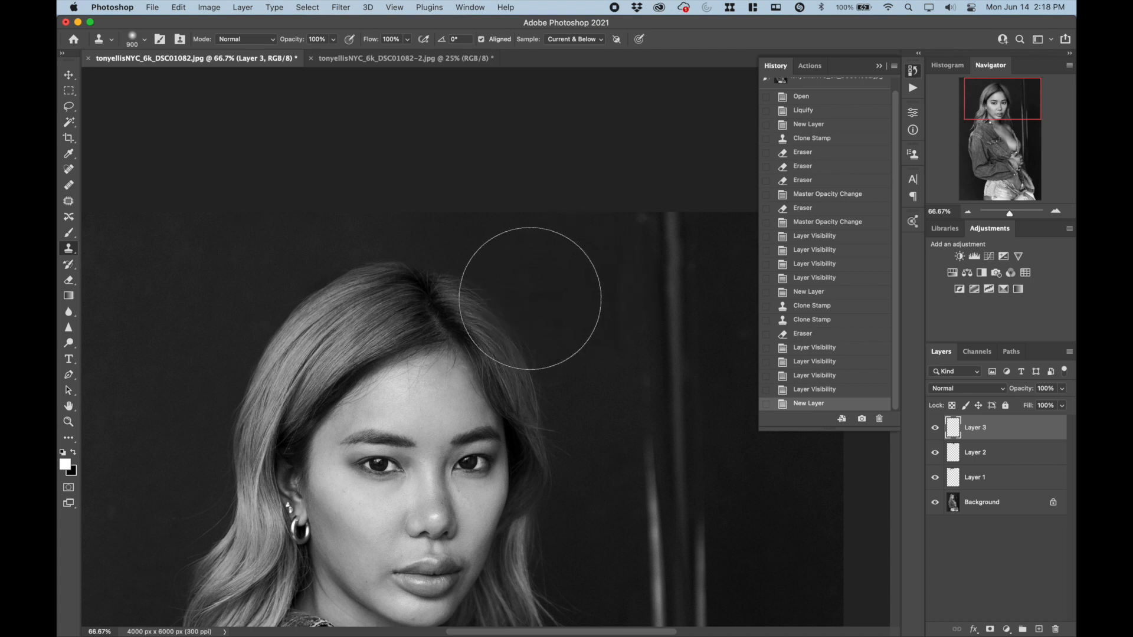
left_click(543, 298)
left_click(586, 304, "alt")
left_click(580, 353)
- Erase the Layer 3 cloning that overlaps the hair and face, using a 300 px and then a 500 px Eraser
left_click(69, 280)
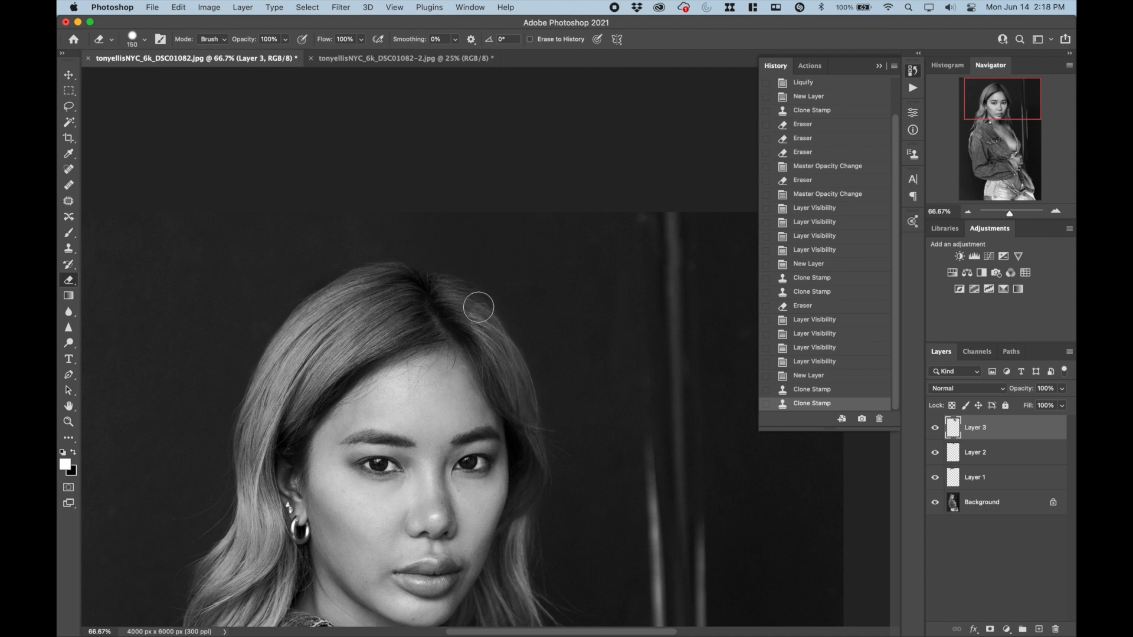
key("bracketright")
left_click_drag(425, 325, 434, 361)
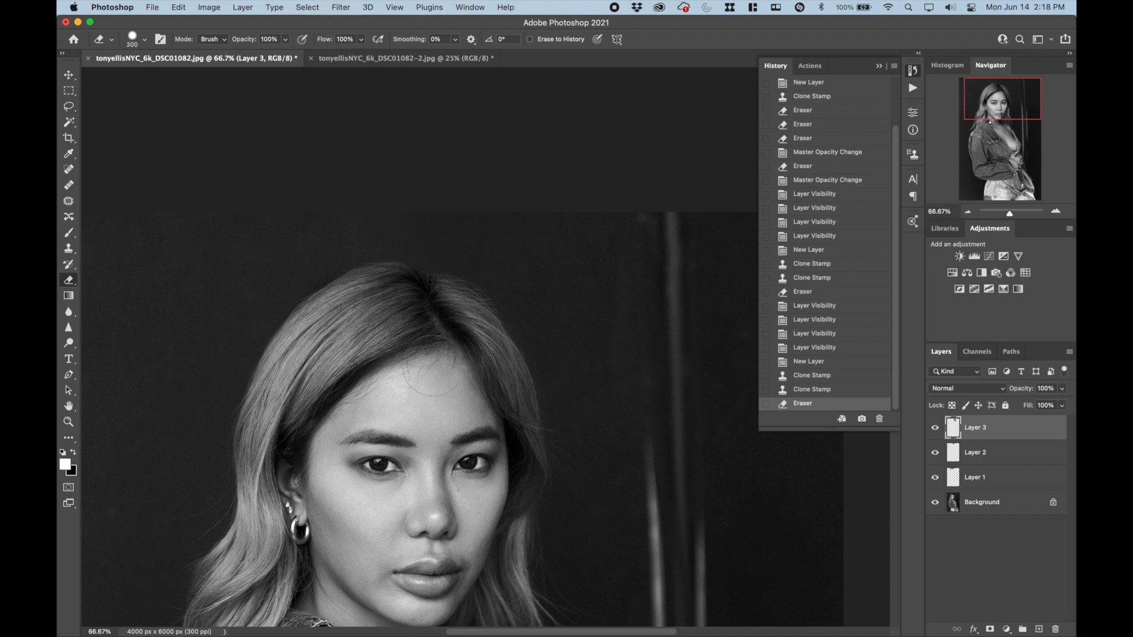
left_click(469, 477)
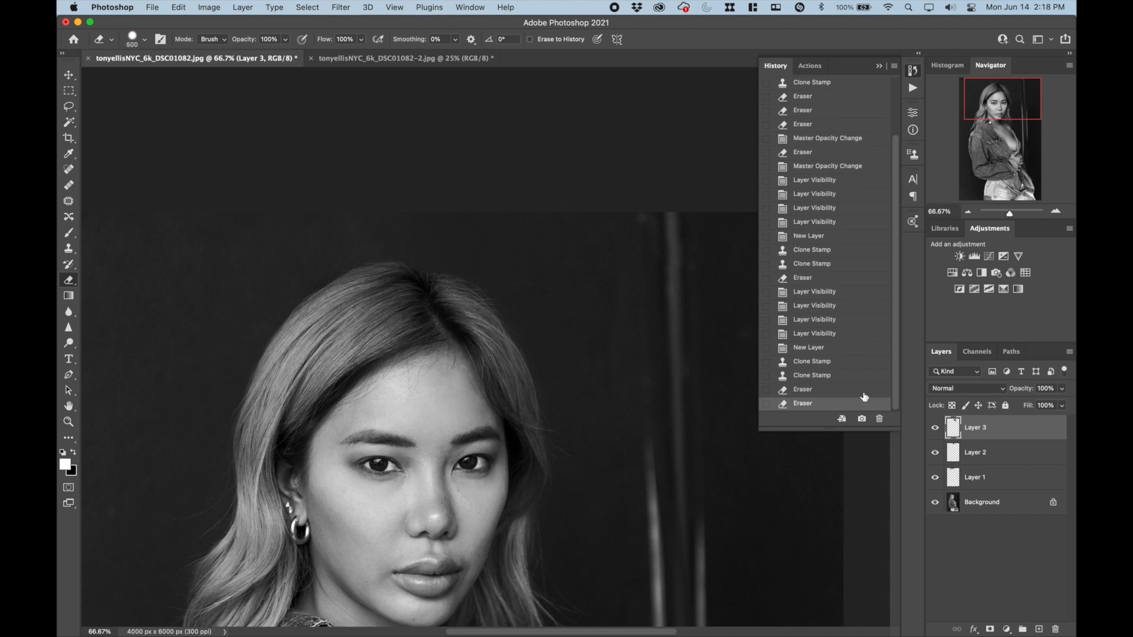
- Compare the hair outline with and without Layer 3
left_click(934, 430)
left_click(935, 430)
left_click(934, 430)
left_click(934, 430)
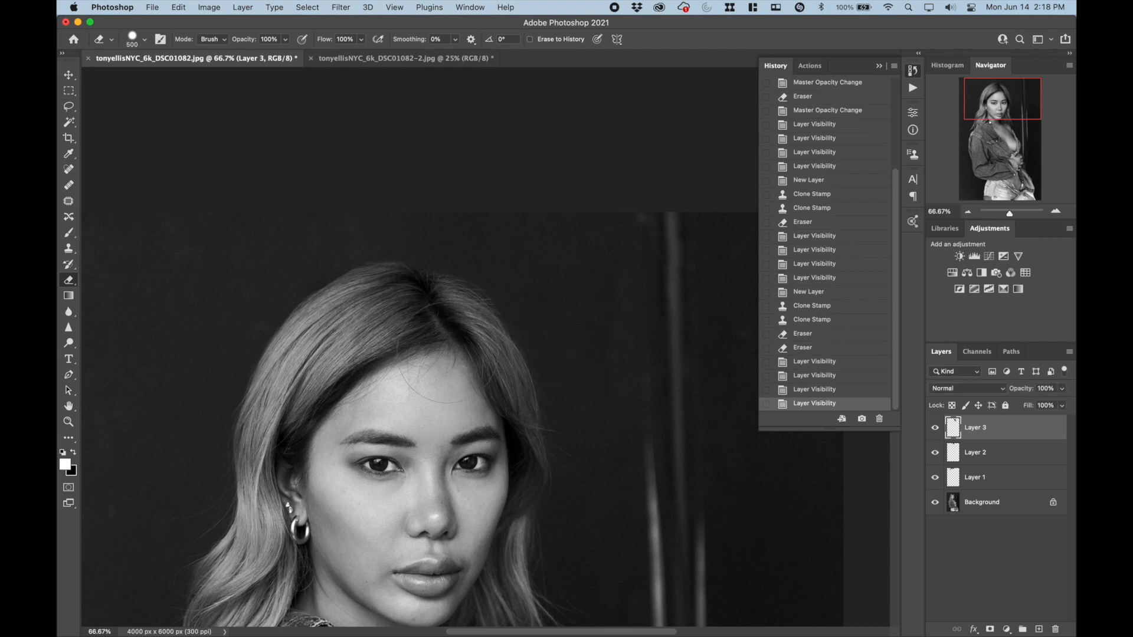
- Erase the leftover Layer 3 overlap at the outer edge of the hair with the 500 px Eraser, and check the whole portrait
left_click(546, 411)
left_click(1057, 211)
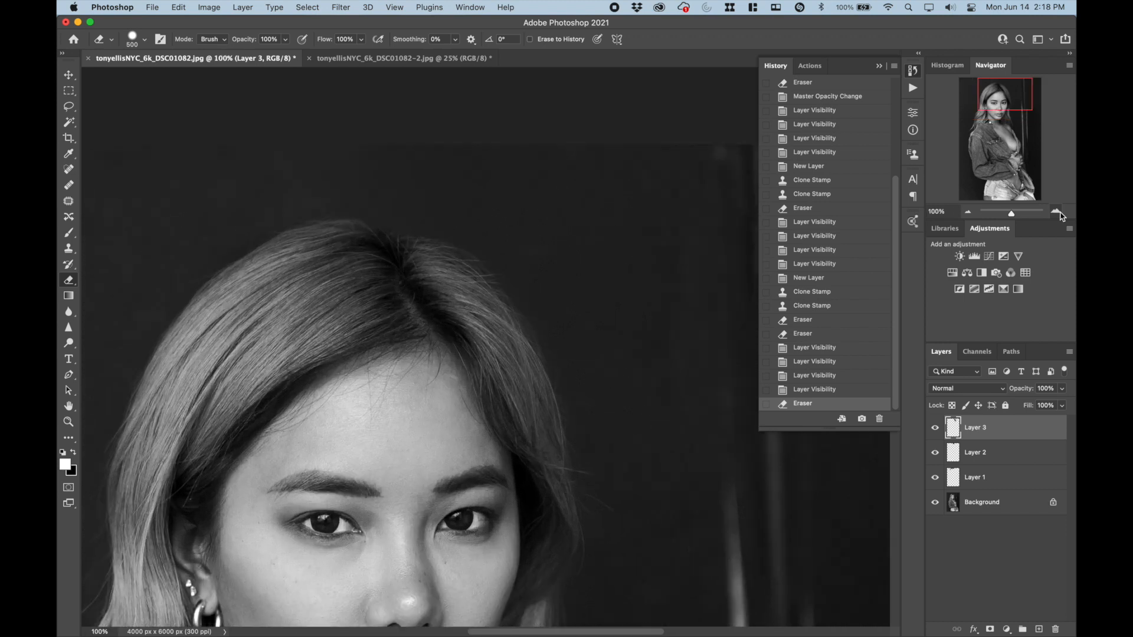
scroll(619, 298, "up", 5)
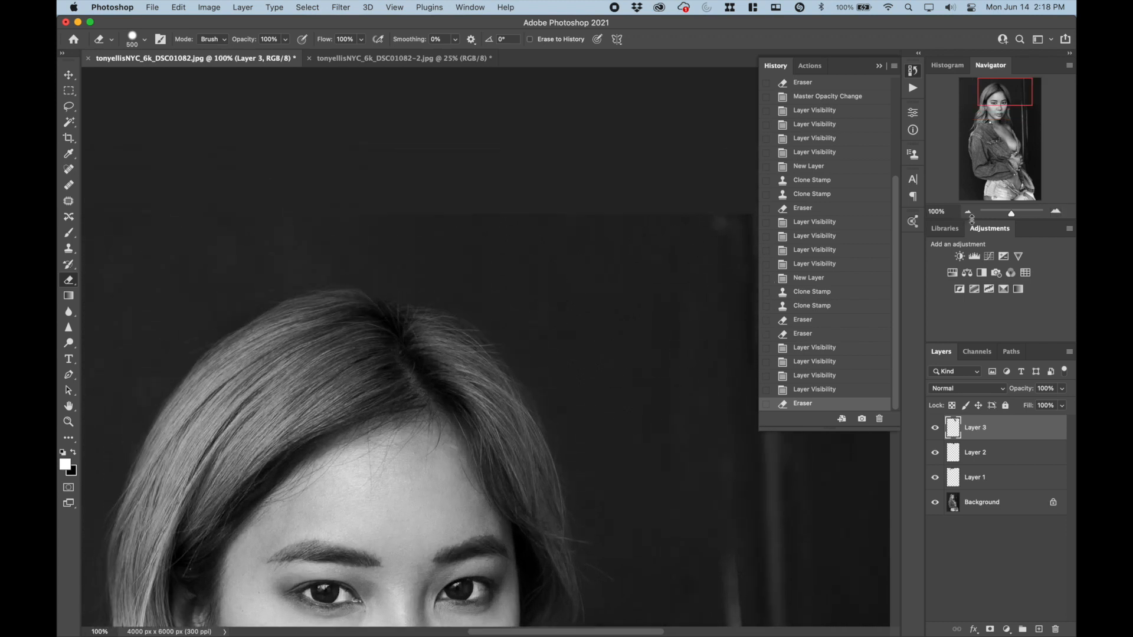
left_click(967, 212)
left_click(967, 212)
left_click(967, 212)
scroll(513, 432, "down", 3)
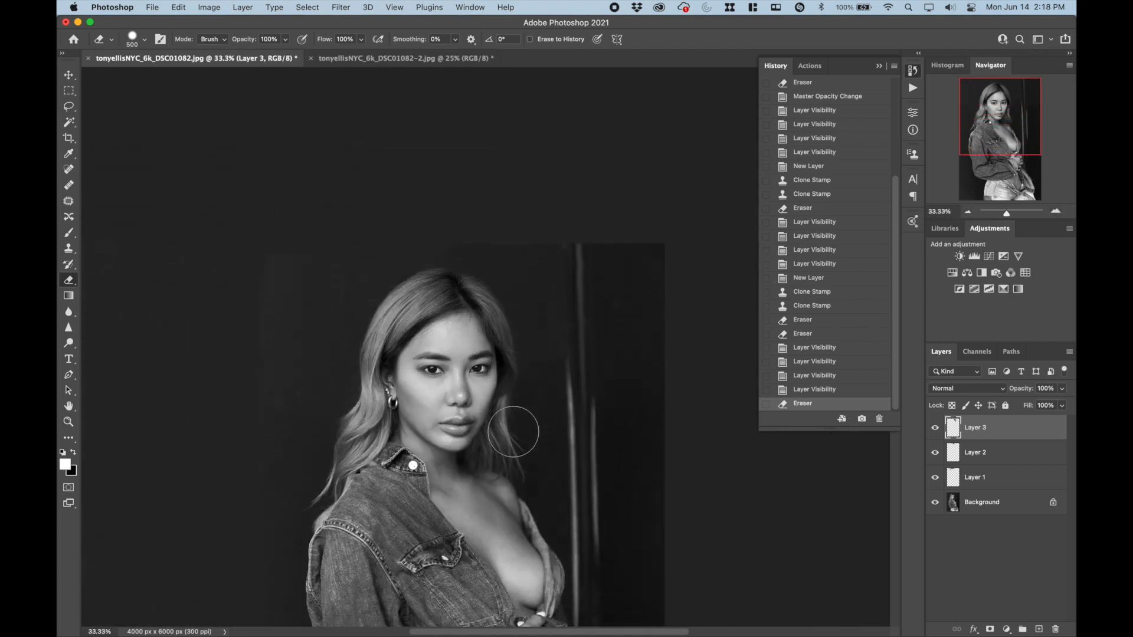
scroll(513, 431, "down", 2)
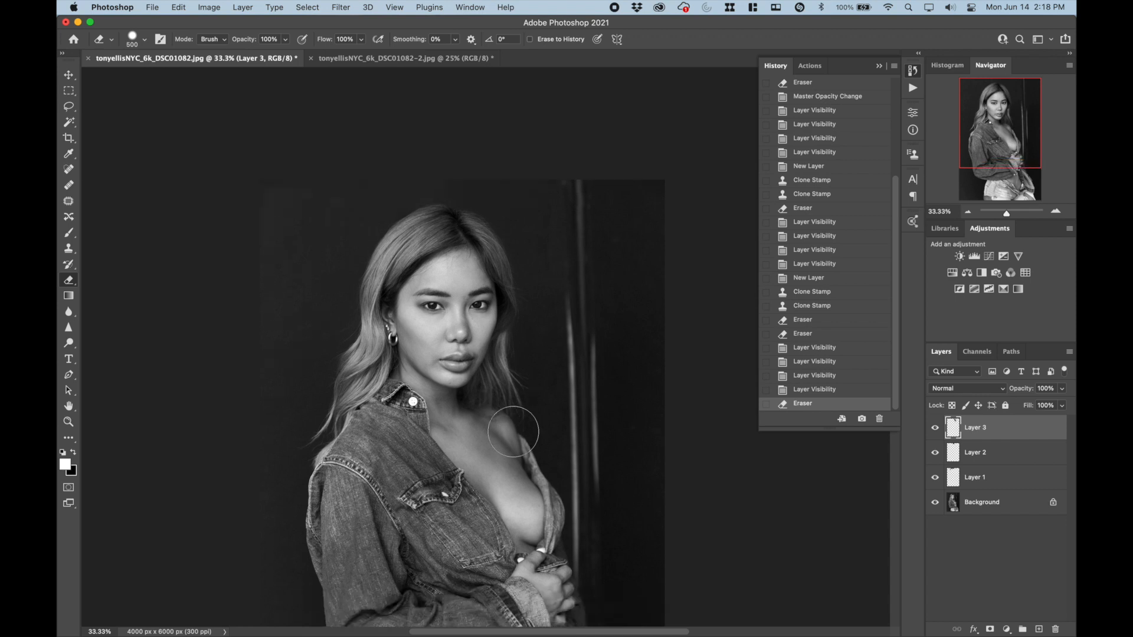
- Flatten the layers of the black-and-white portrait and switch to the color version, tonyellisNYC_6k_DSC01082-2.jpg
left_click(251, 9)
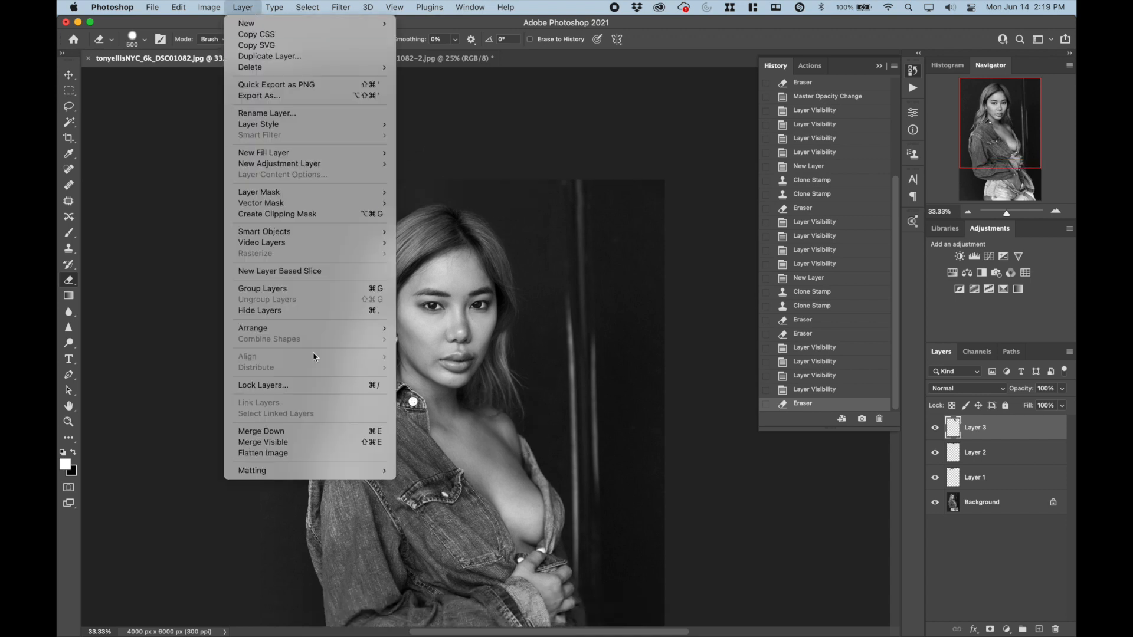
left_click(324, 452)
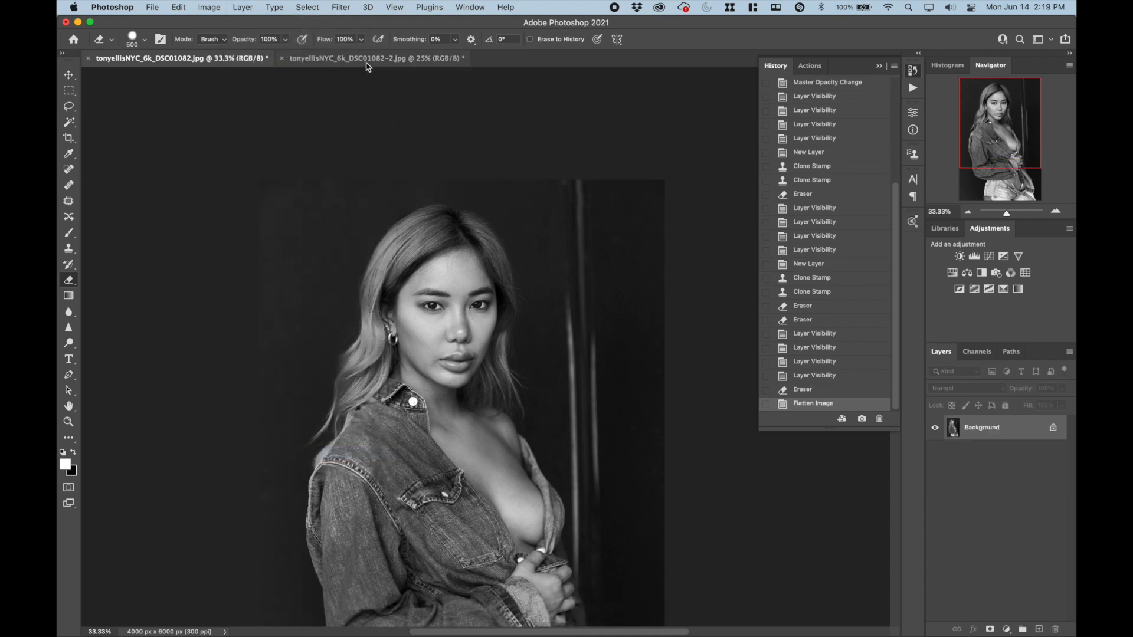
left_click(384, 57)
- Add a new layer above the background and clone the dark backdrop over the flyaways on top of the head with an 1800 px Clone Stamp
left_click(1055, 212)
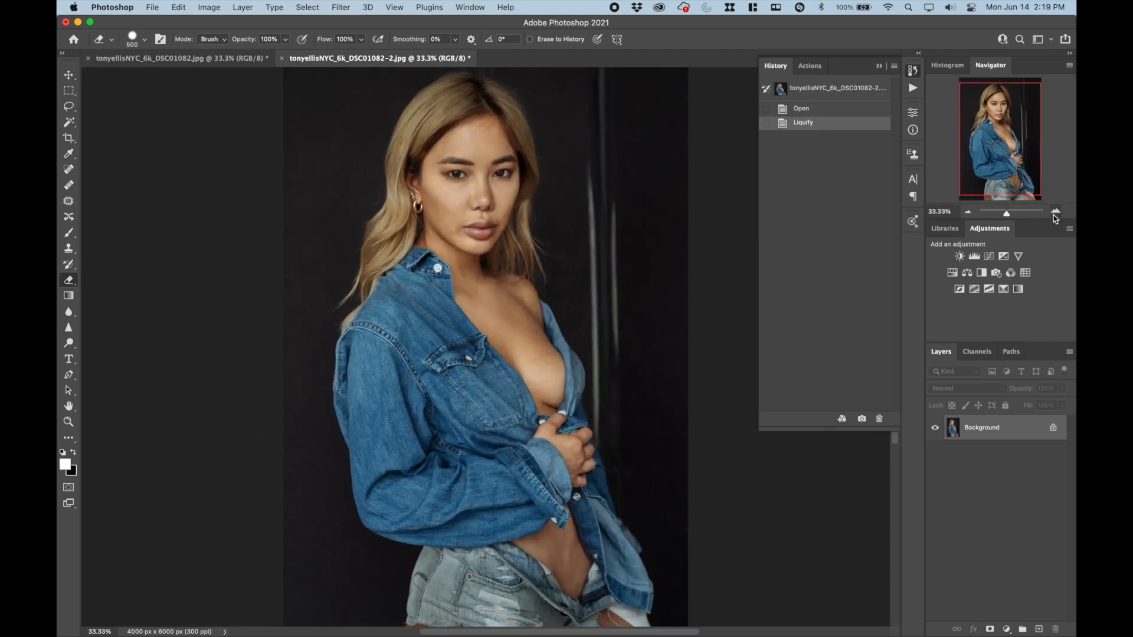
left_click(1055, 213)
key("super+plus")
key("super+plus")
left_click_drag(1002, 118, 1008, 75)
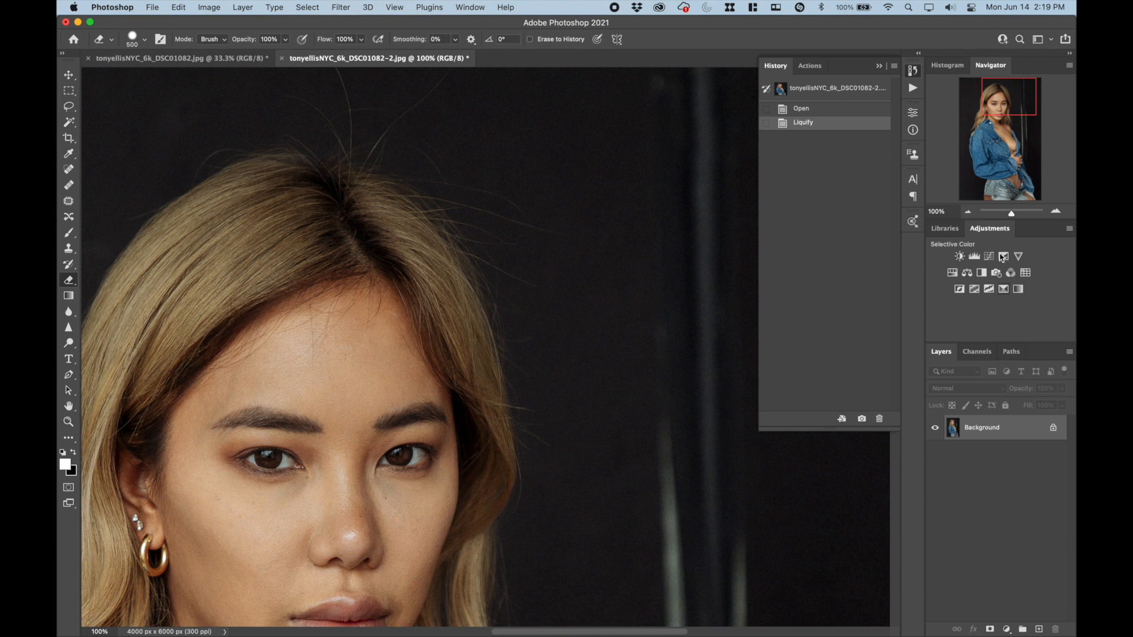
left_click(968, 212)
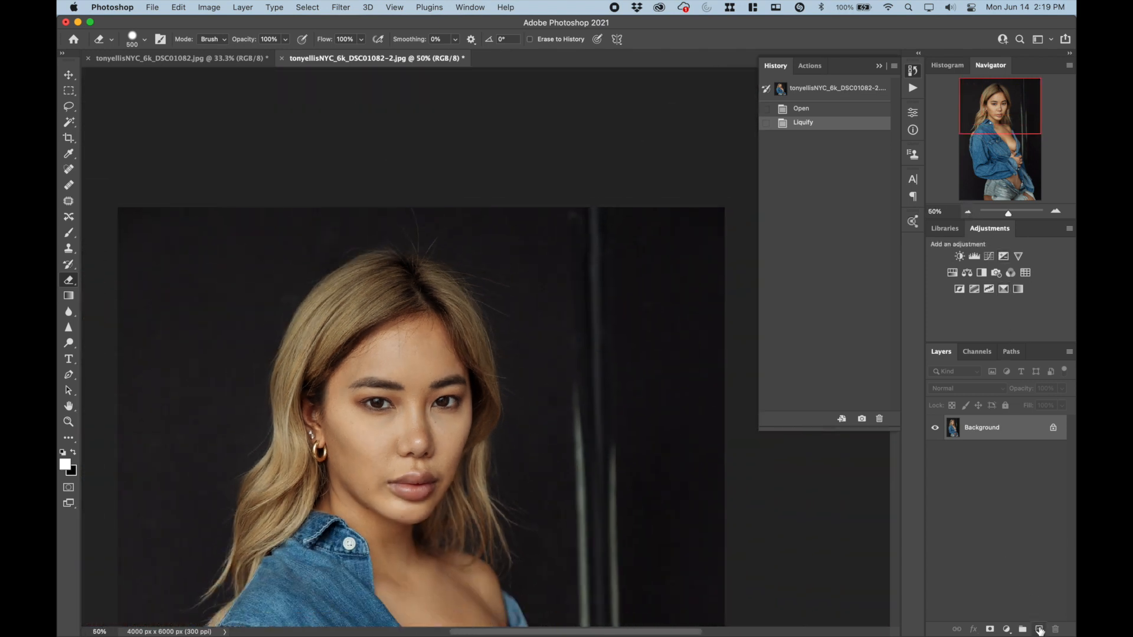
left_click(1040, 630)
left_click(68, 250)
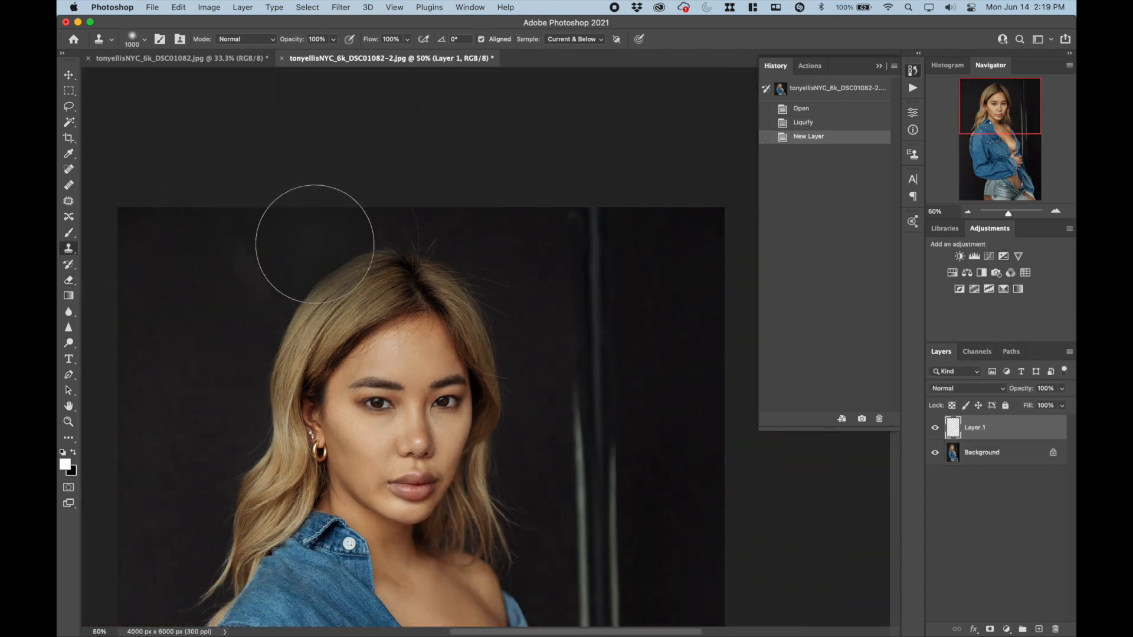
key("bracketright")
key("bracketright")
key("bracketright")
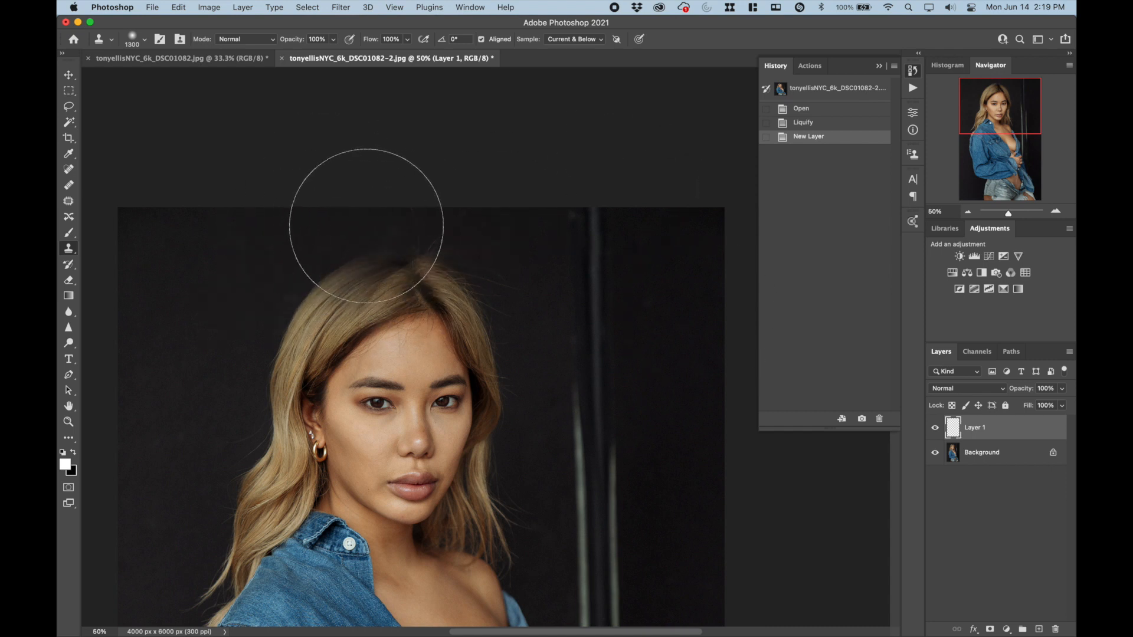
key("bracketright")
key("bracketright")
key("bracketright")
key("bracketright")
key("bracketright")
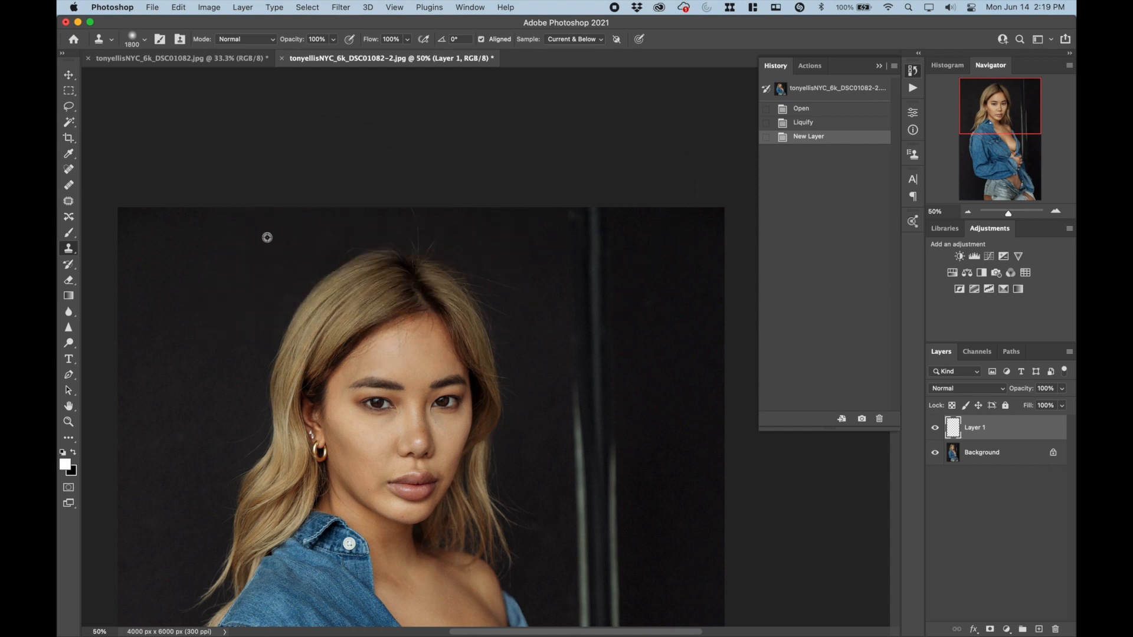
mouse_move(335, 233)
left_mouse_down()
mouse_move(398, 220)
mouse_move(395, 229)
left_mouse_up()
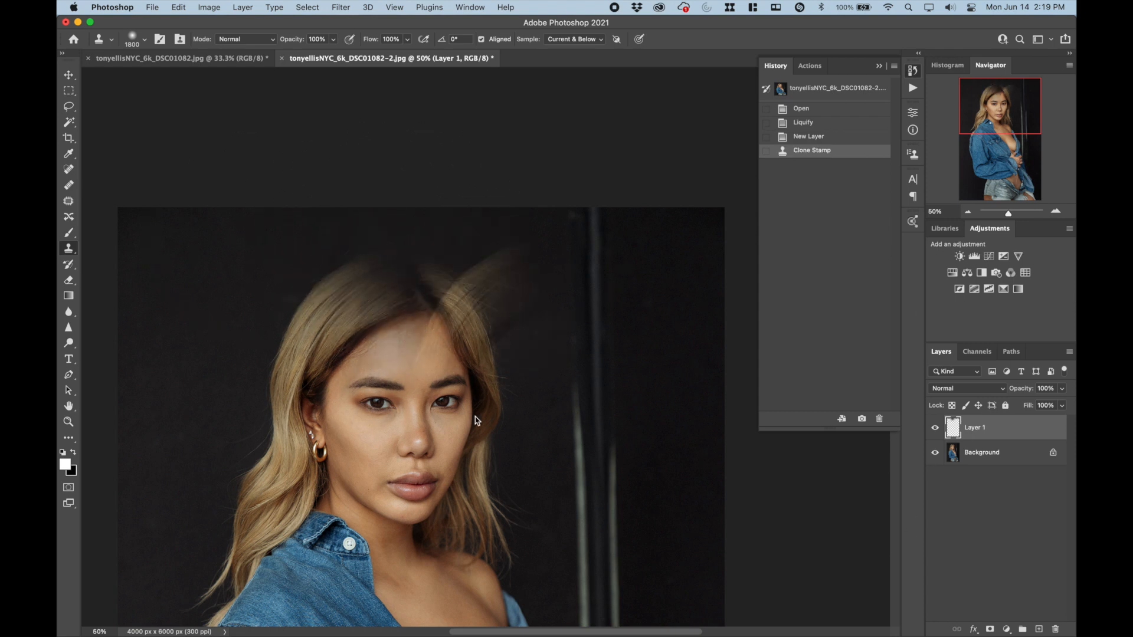
- Try erasing the Layer 1 cloning that overlaps the hair and face with the 500 px Eraser, and undo the erasing
left_click(68, 280)
mouse_move(358, 329)
left_mouse_down()
mouse_move(367, 296)
mouse_move(393, 293)
mouse_move(335, 340)
mouse_move(375, 303)
mouse_move(425, 315)
mouse_move(455, 346)
mouse_move(436, 460)
left_mouse_up()
mouse_move(424, 373)
left_mouse_down()
mouse_move(426, 393)
mouse_move(392, 313)
mouse_move(344, 302)
mouse_move(423, 293)
mouse_move(443, 326)
mouse_move(549, 282)
mouse_move(461, 368)
mouse_move(416, 286)
mouse_move(382, 288)
mouse_move(354, 330)
left_mouse_up()
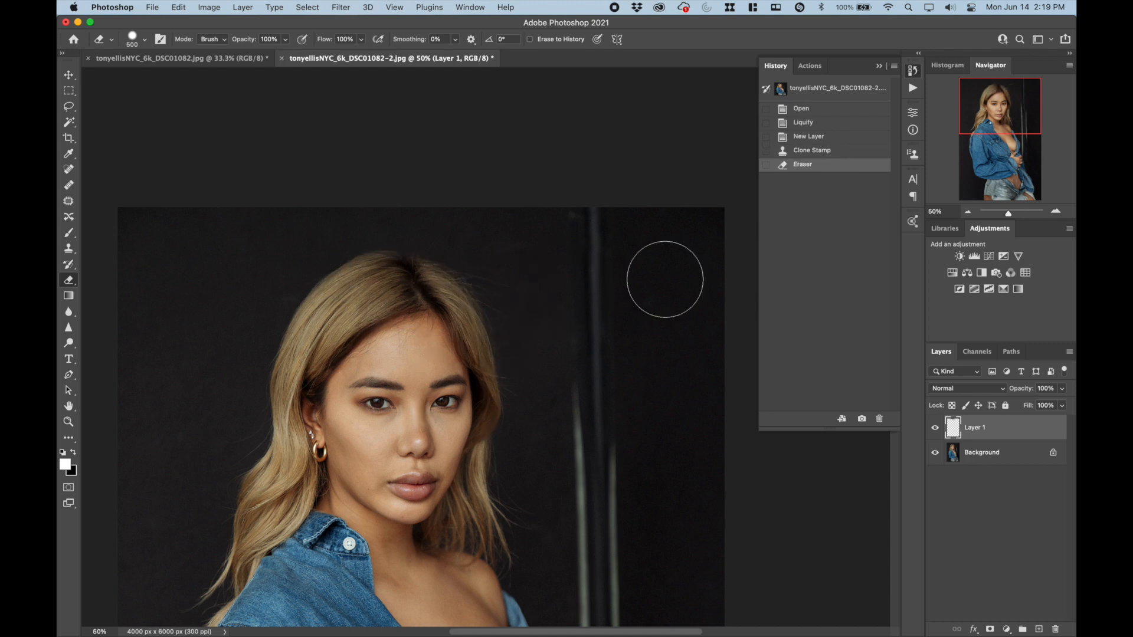
scroll(388, 316, "up", 6)
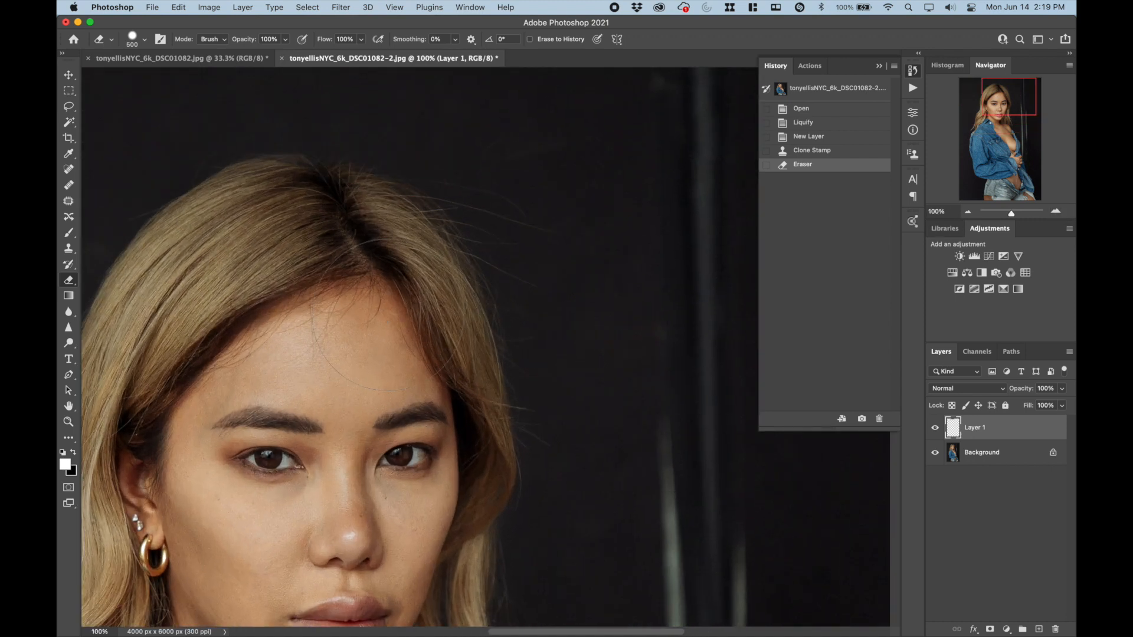
key("super+z")
- Erase the Layer 1 cloning over the face and beside the hair with the 500 px Eraser, and compare with the layer hidden
mouse_move(437, 354)
left_mouse_down()
mouse_move(399, 307)
mouse_move(318, 260)
mouse_move(248, 378)
mouse_move(384, 401)
left_mouse_up()
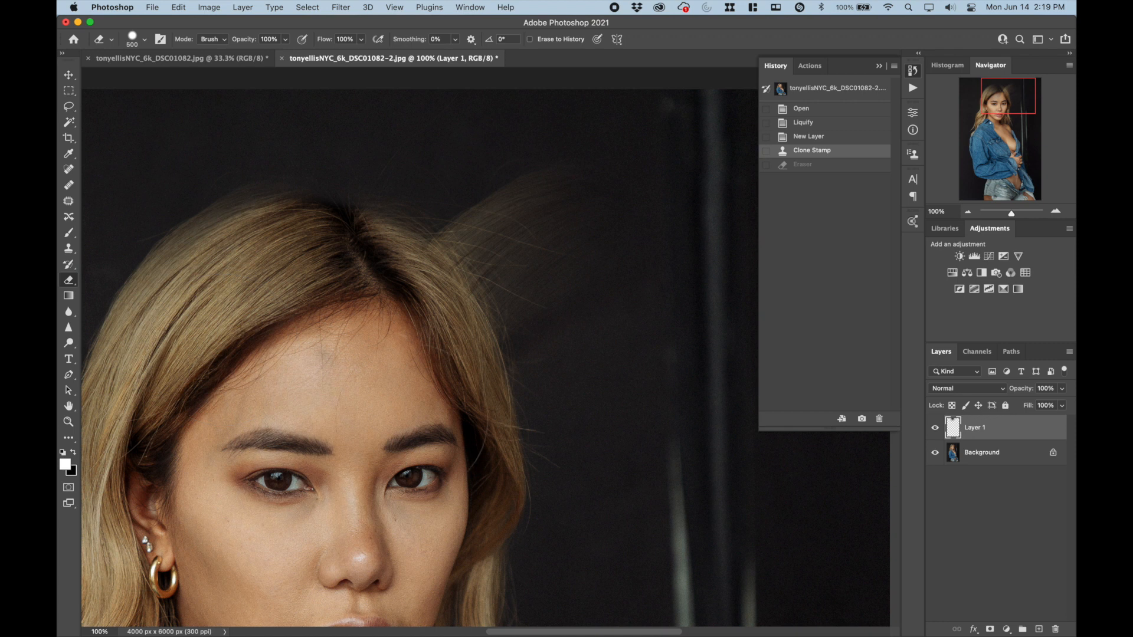
mouse_move(473, 330)
left_mouse_down()
mouse_move(502, 266)
mouse_move(576, 222)
left_mouse_up()
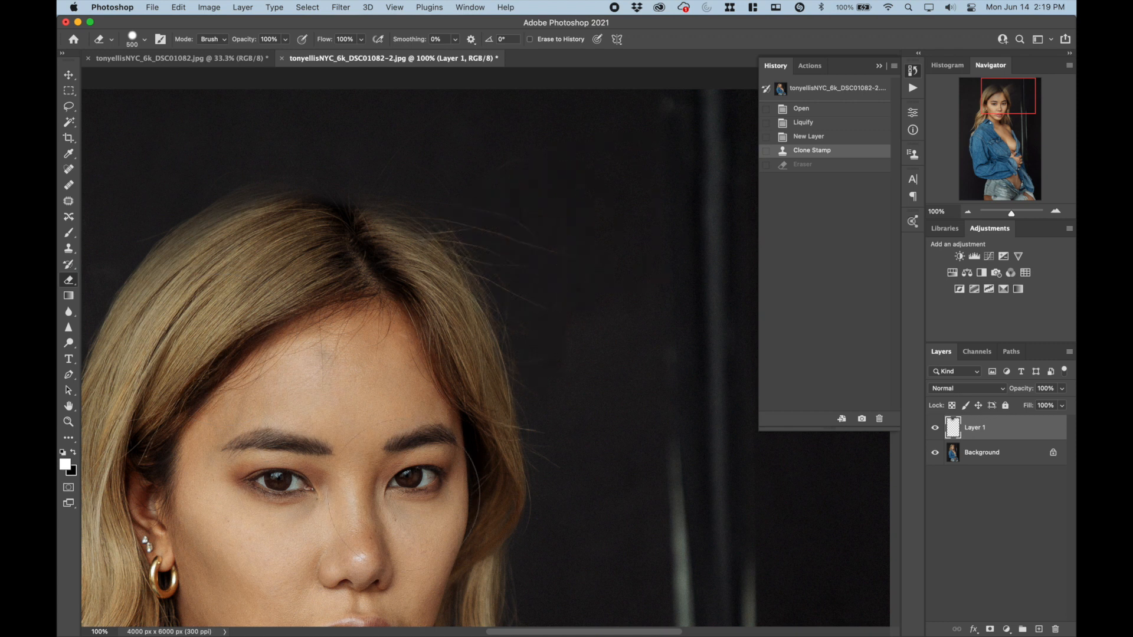
scroll(301, 503, "down", 3)
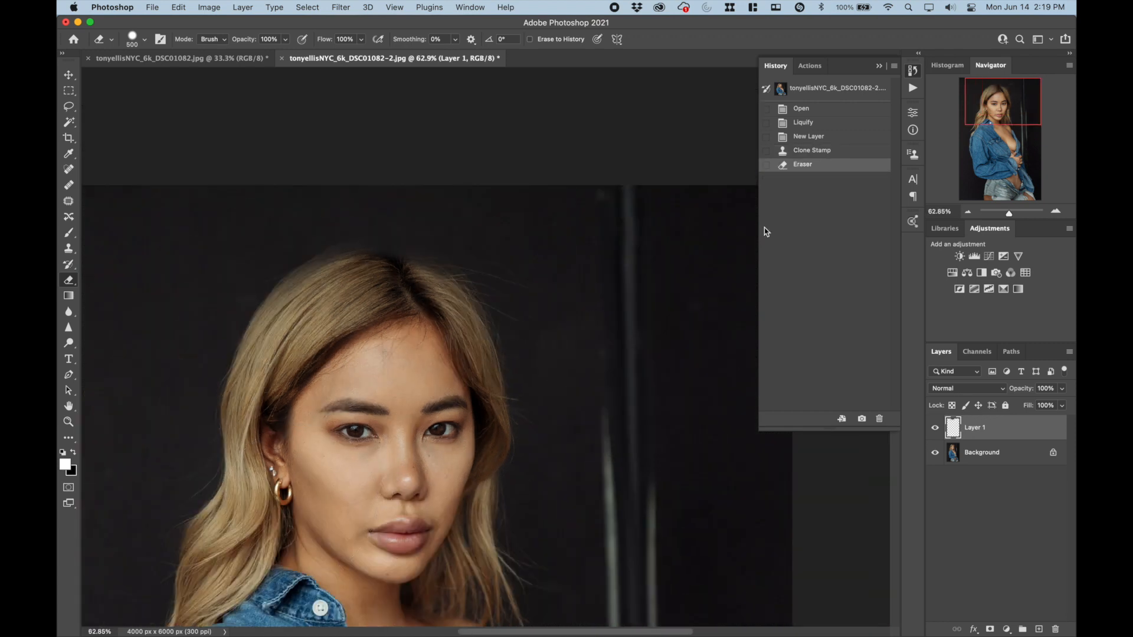
left_click(935, 427)
left_click(935, 426)
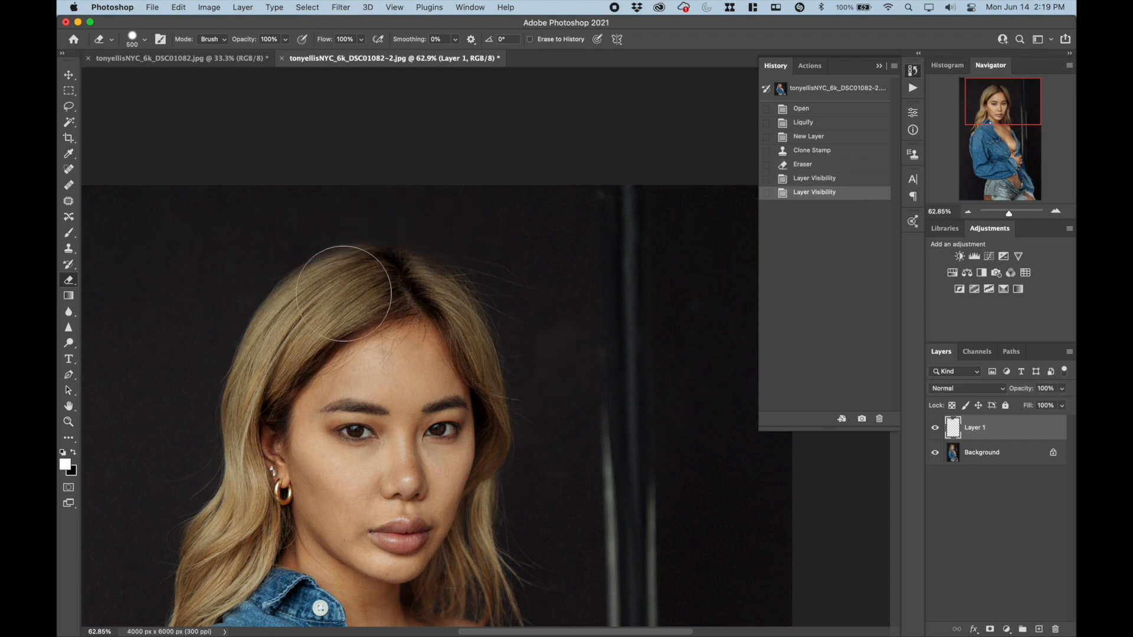
- Erase the remaining Layer 1 overlap along the crown and outer hair edge, using a 500 px and then a 150 px Eraser
left_click(445, 355)
key("bracketleft")
key("bracketleft")
key("bracketleft")
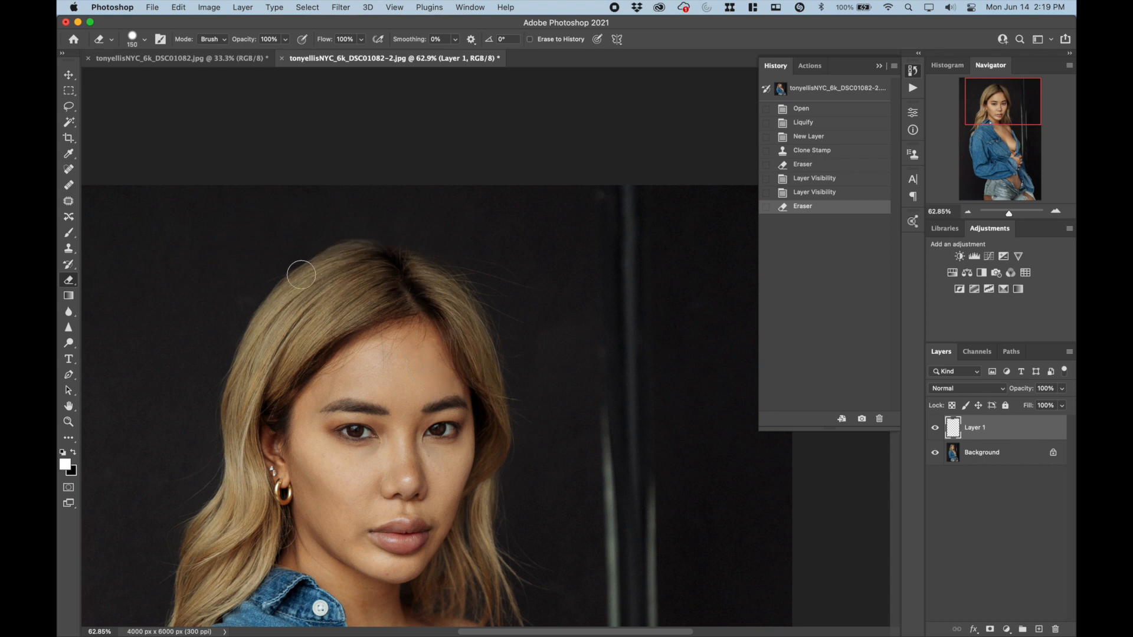
left_click_drag(307, 271, 243, 373)
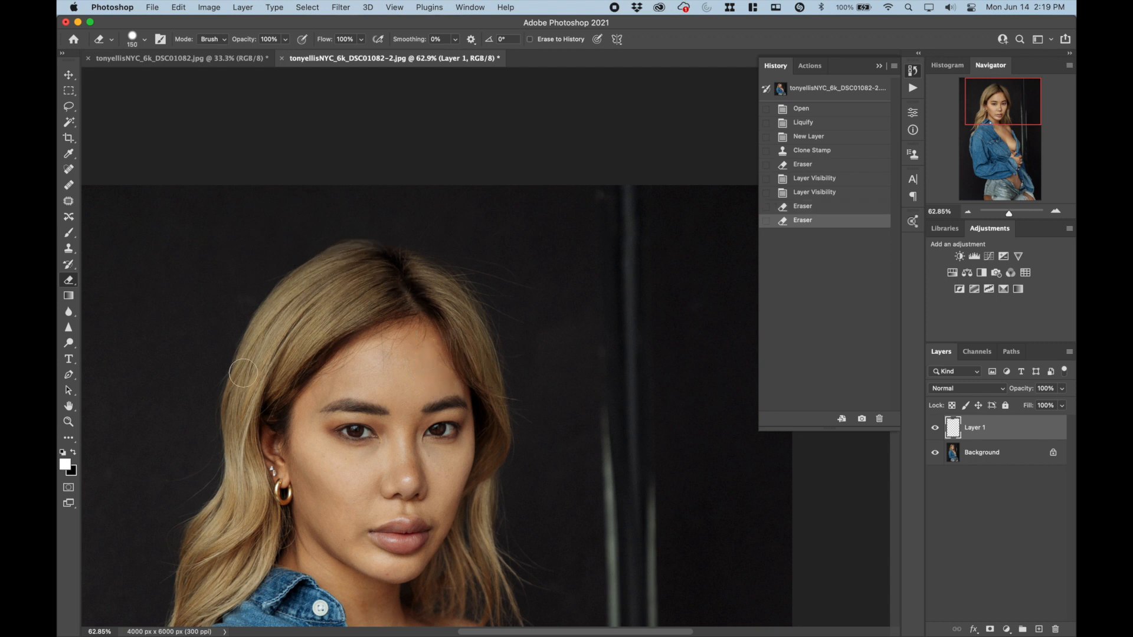
- Compare the hair outline with and without Layer 1
left_click(937, 431)
left_click(937, 432)
left_click(937, 431)
left_click(938, 432)
left_click(937, 431)
left_click(938, 431)
- Erase small leftovers of the Layer 1 cloning beside the hair and at the crown with a 250 px and then a 200 px Eraser
key("bracketright")
key("bracketright")
key("bracketright")
key("bracketright")
key("bracketright")
key("bracketright")
key("bracketright")
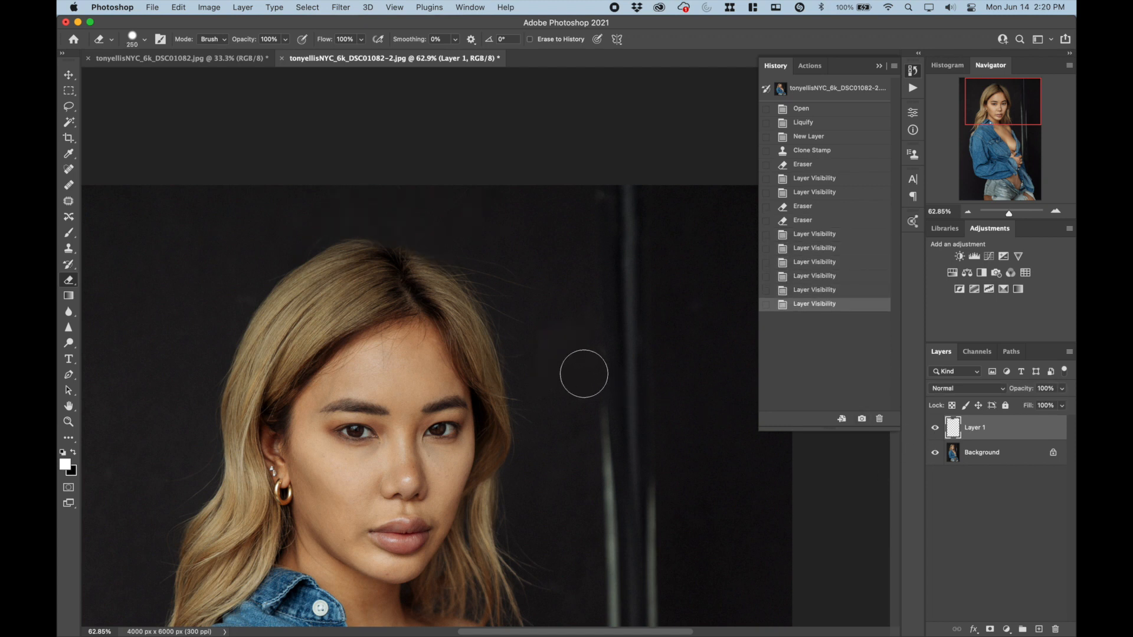
left_click(583, 373)
left_click(575, 374)
left_click(570, 374)
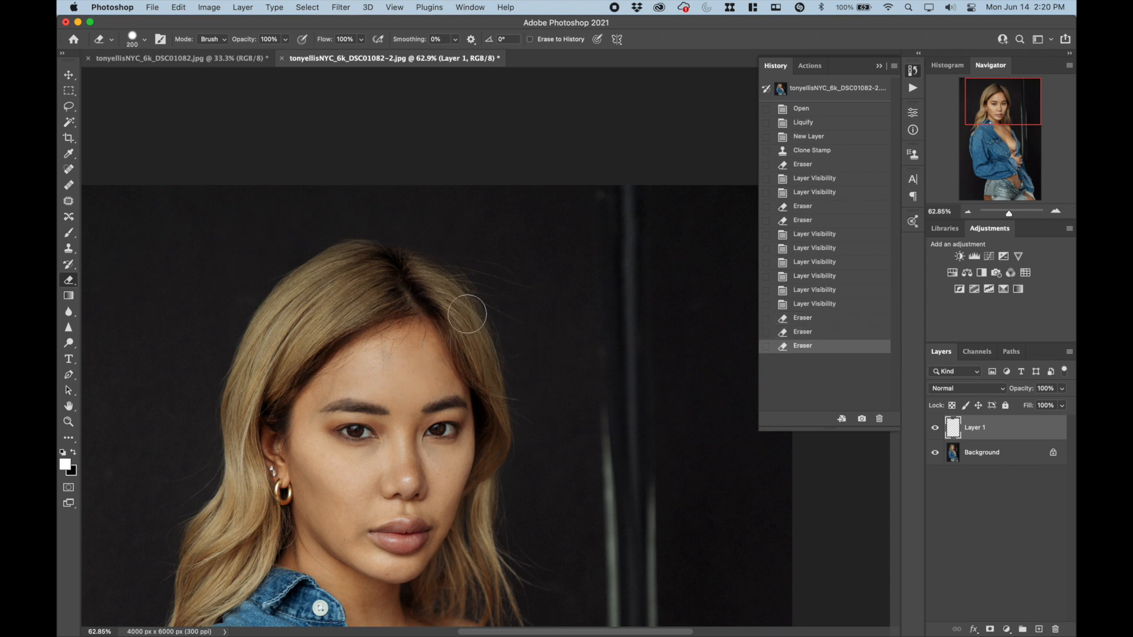
left_click(336, 278)
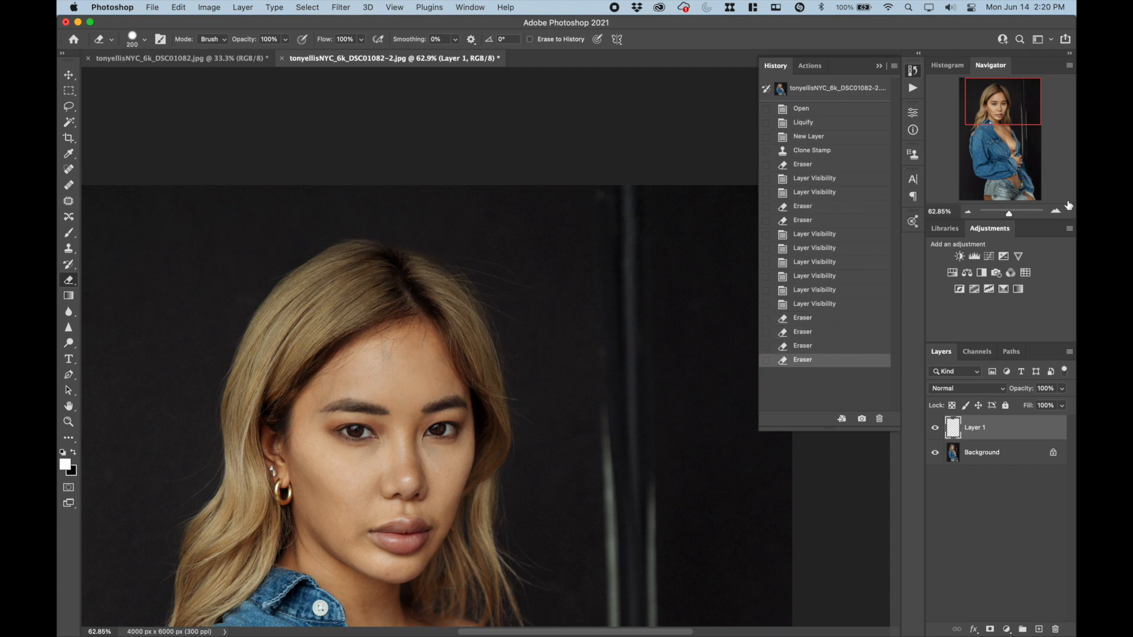
- Compare the crown with and without Layer 1 at 100%, and erase the last overlap on the hair with the 200 px Eraser
key("super+1")
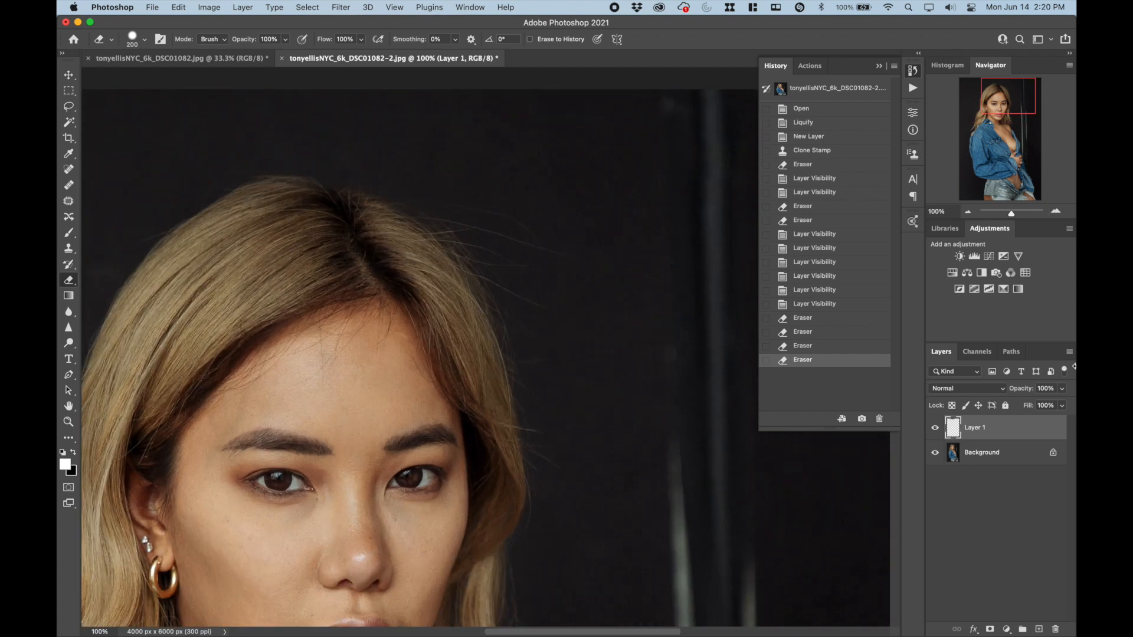
left_click(935, 430)
left_click(934, 429)
left_click(934, 429)
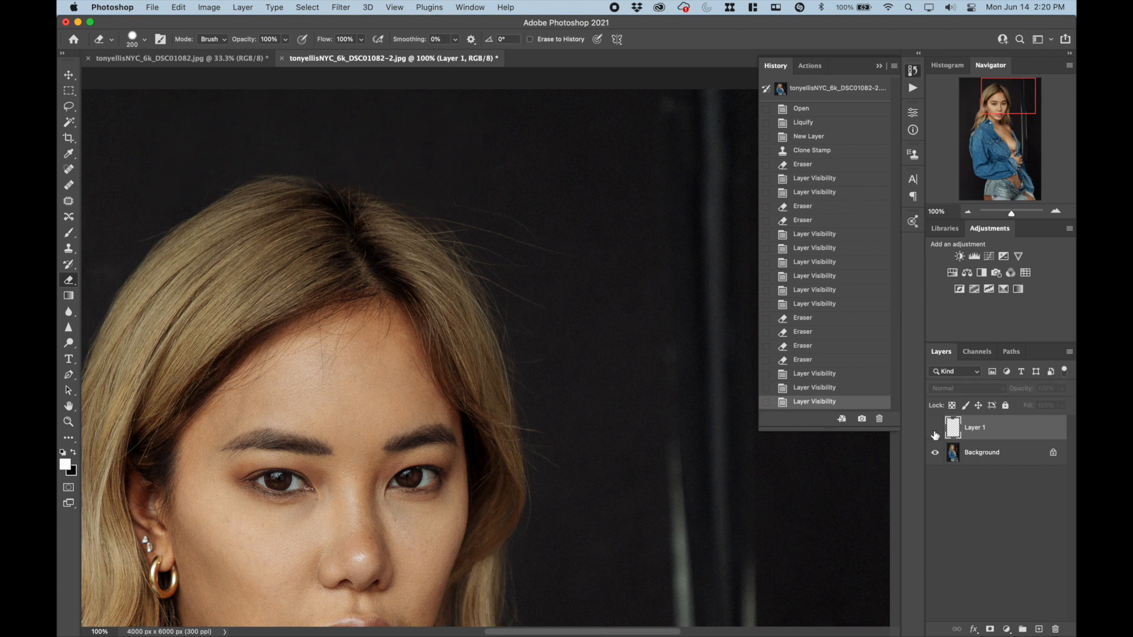
left_click(934, 429)
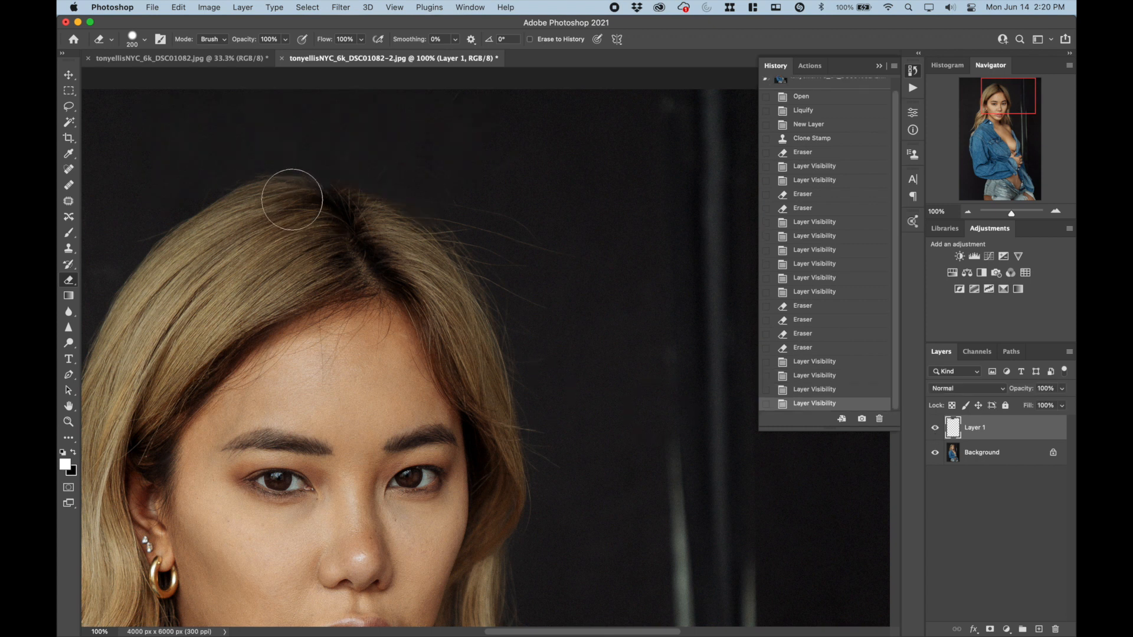
mouse_move(247, 215)
left_mouse_down()
mouse_move(242, 249)
mouse_move(269, 248)
left_mouse_up()
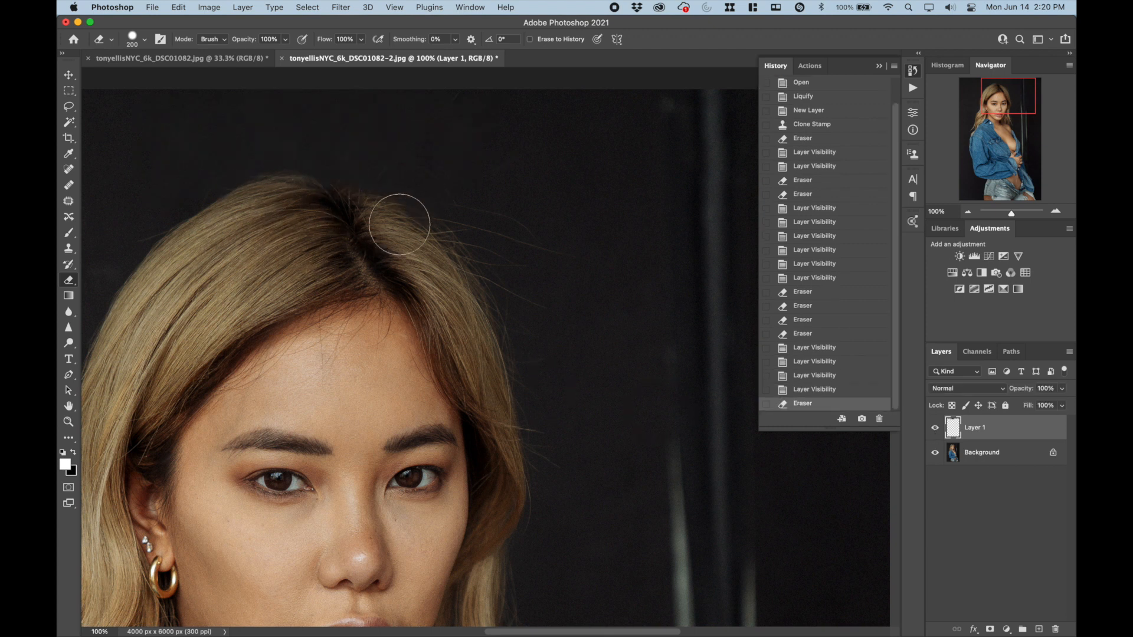
left_click(462, 341)
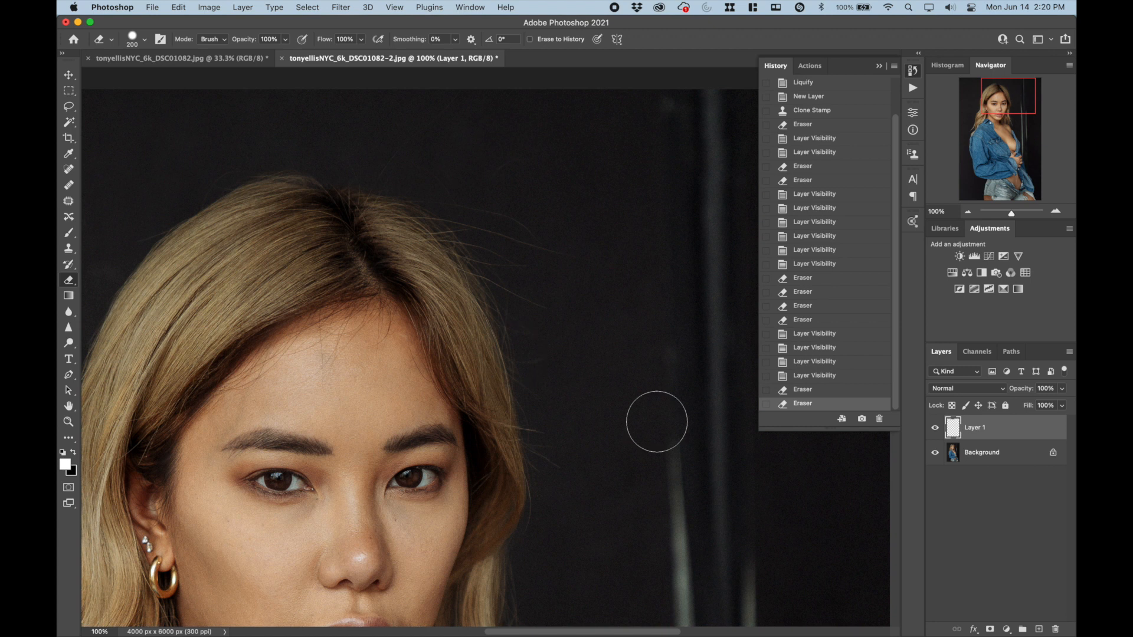
- Add a new layer above Layer 1 and clone the dark backdrop over the flyaways facing the metal bars with a 1300 px Clone Stamp
left_click(968, 212)
left_click(1041, 630)
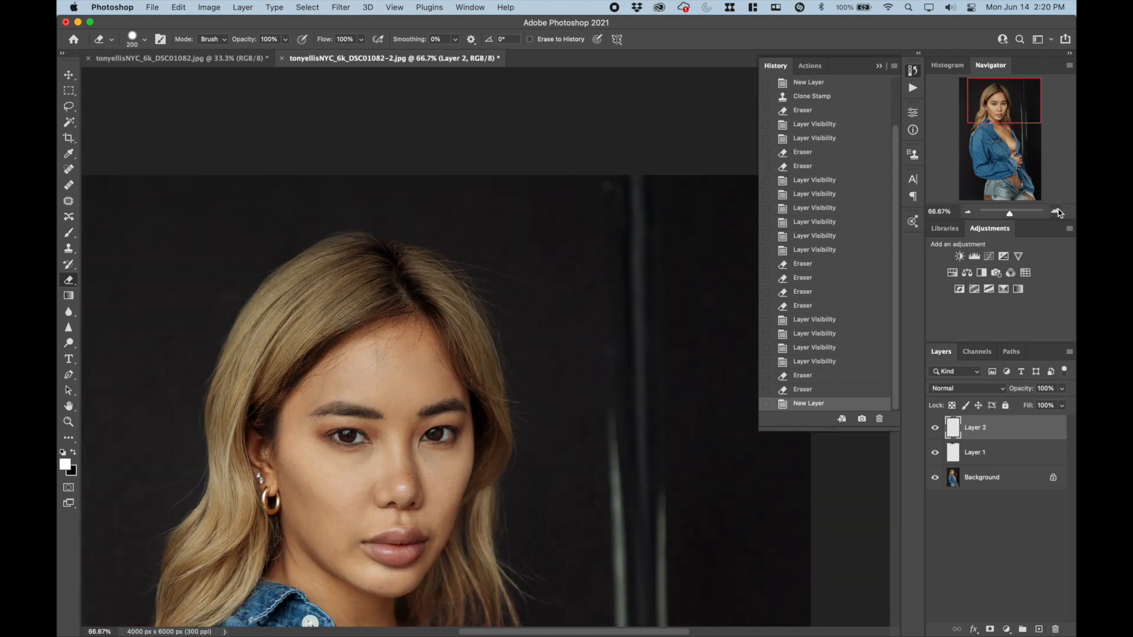
left_click(1056, 212)
left_click(68, 248)
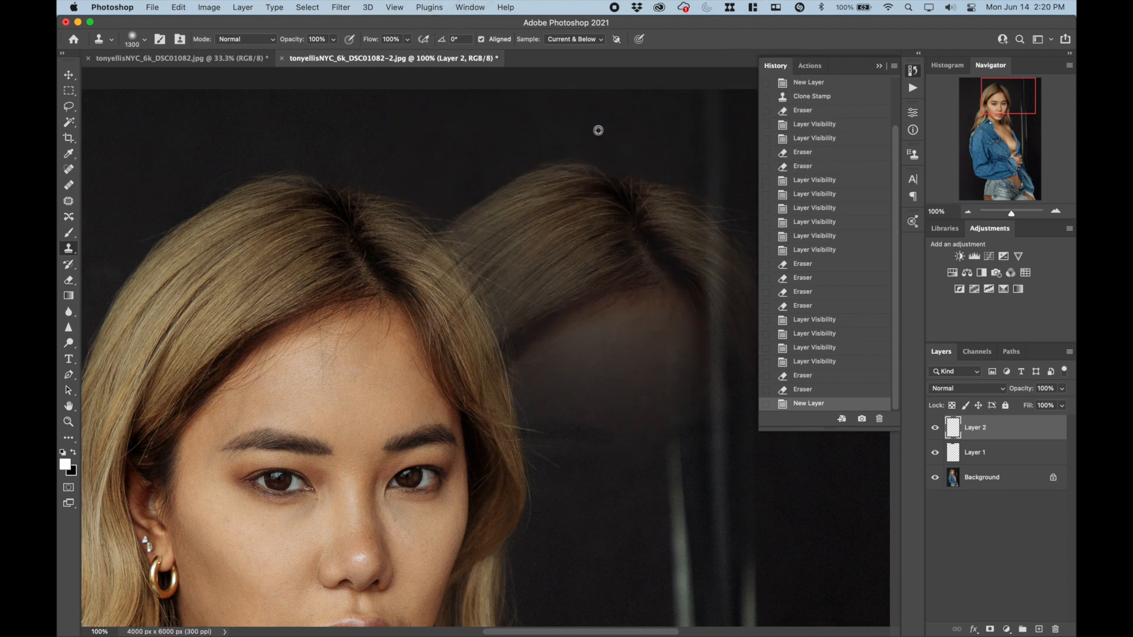
left_click(593, 131, "alt")
key("bracketleft")
key("bracketleft")
key("bracketleft")
left_click_drag(469, 131, 608, 329)
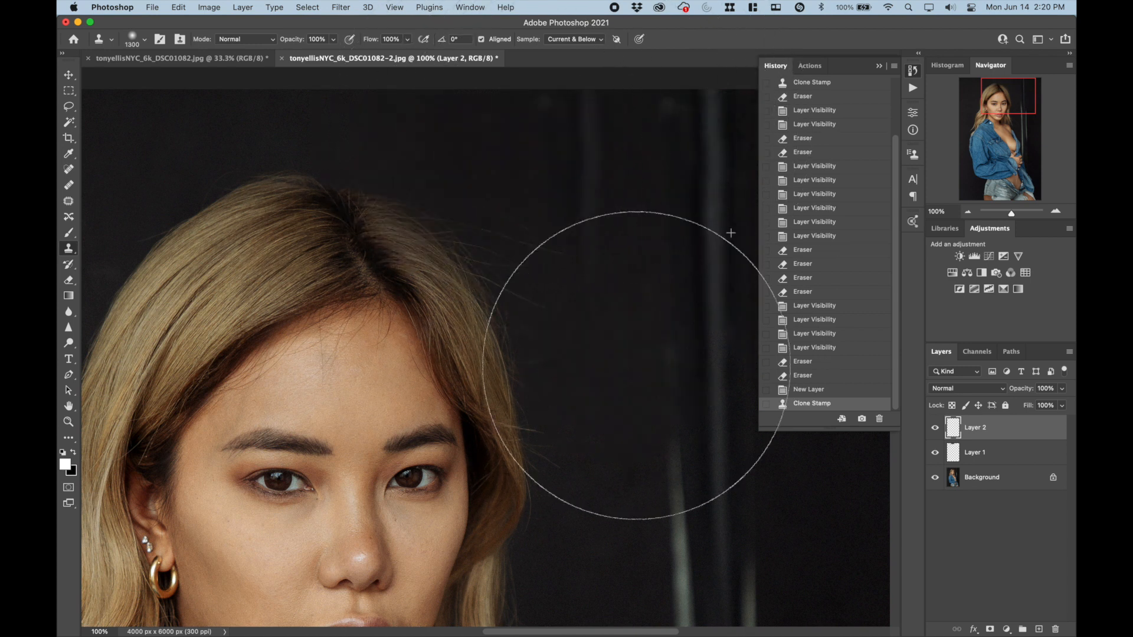
- Erase the Layer 2 cloning that covers the backdrop bars and overlaps the hair, using a 500 px and then a 200 px Eraser
left_click(68, 280)
key("bracketright")
key("bracketright")
key("bracketright")
key("bracketright")
key("bracketright")
key("bracketright")
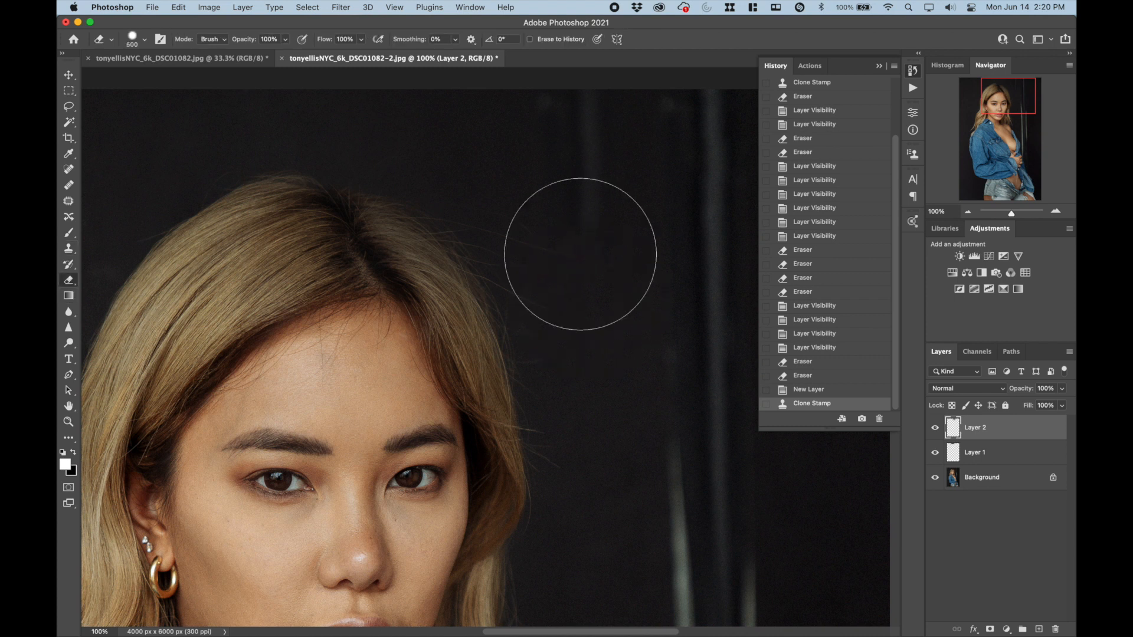
left_click_drag(583, 151, 632, 258)
key("bracketleft")
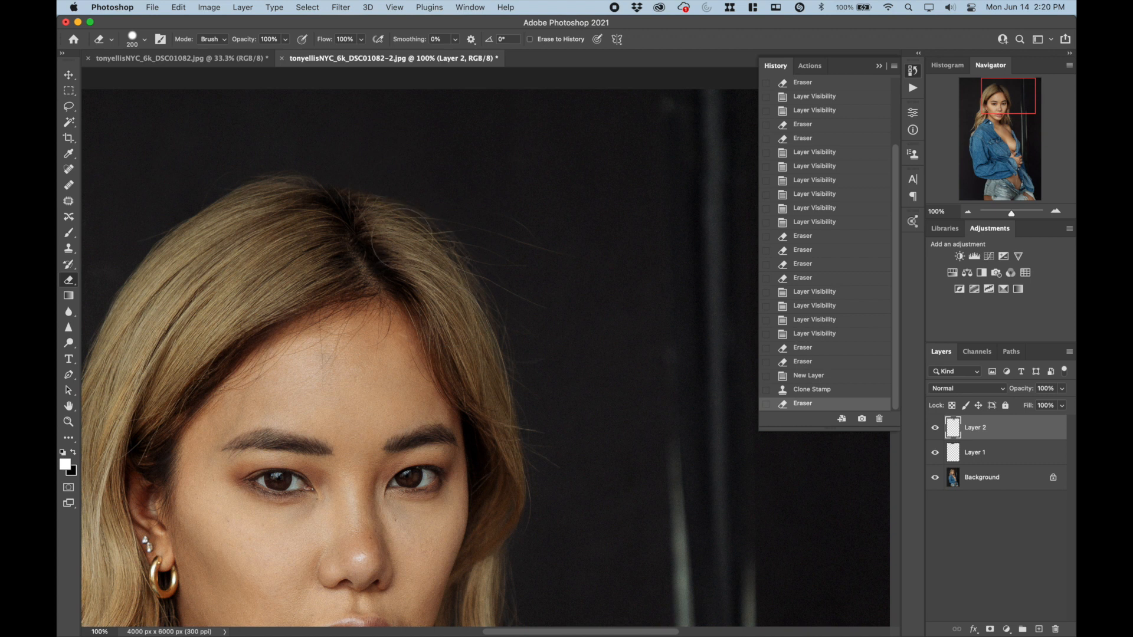
left_click(342, 238)
- Erase the leftover Layer 2 overlap at the crown and side of the hair with the 200 px Eraser, comparing with and without the layer
left_click(936, 430)
left_click(935, 430)
left_click(936, 429)
left_click(935, 430)
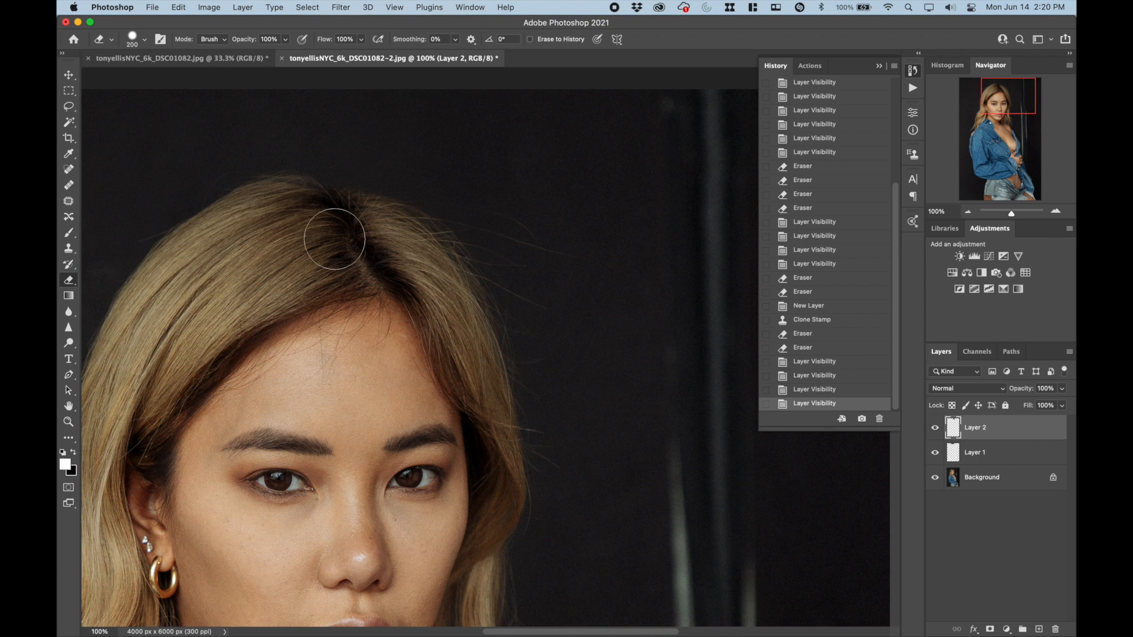
left_click_drag(287, 204, 328, 217)
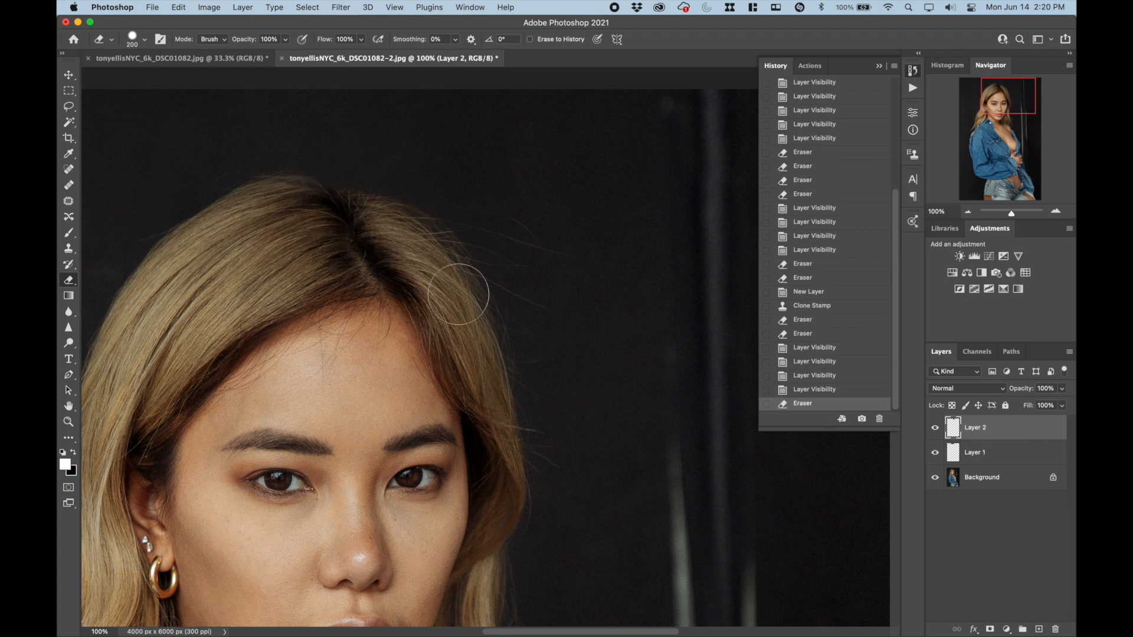
left_click_drag(459, 295, 481, 384)
left_click(936, 429)
left_click(936, 428)
left_click(936, 429)
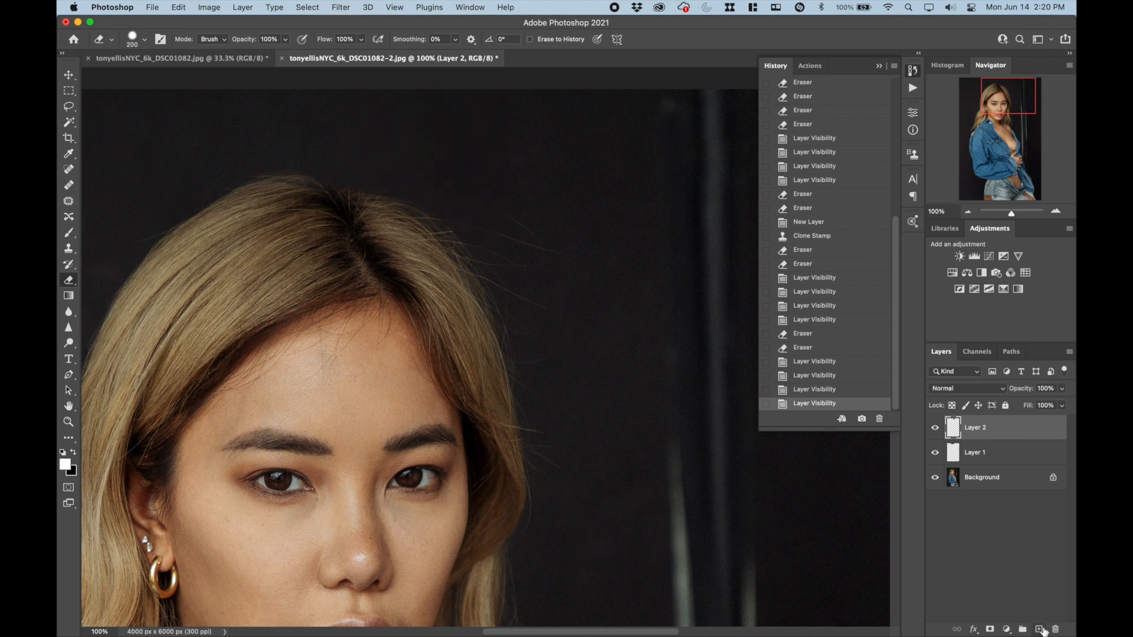
- Add a new layer above Layer 2 and clone the dark backdrop over the flyaways facing the metal bars with a 1000 px Clone Stamp
left_click(1040, 630)
left_click(970, 215)
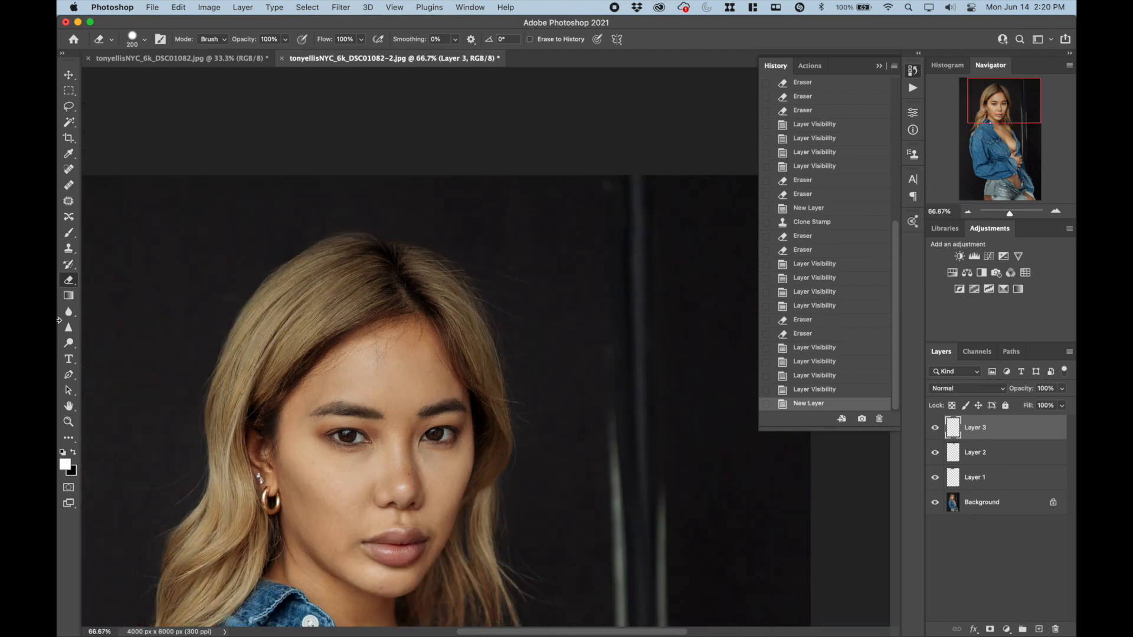
left_click(69, 250)
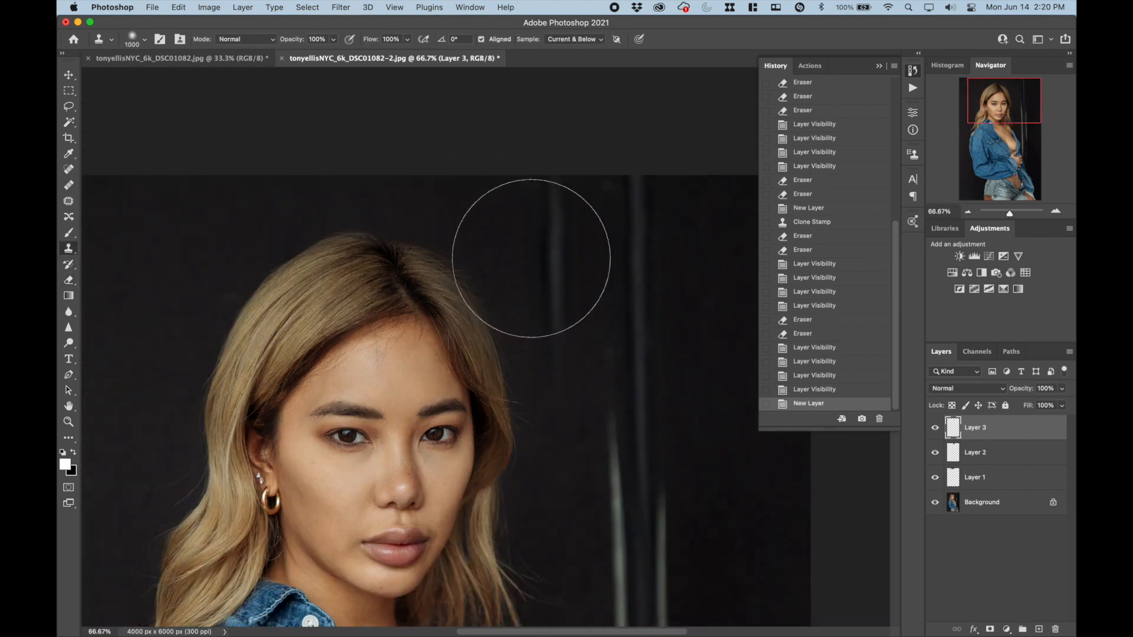
left_click(517, 275)
left_click(548, 236, "alt")
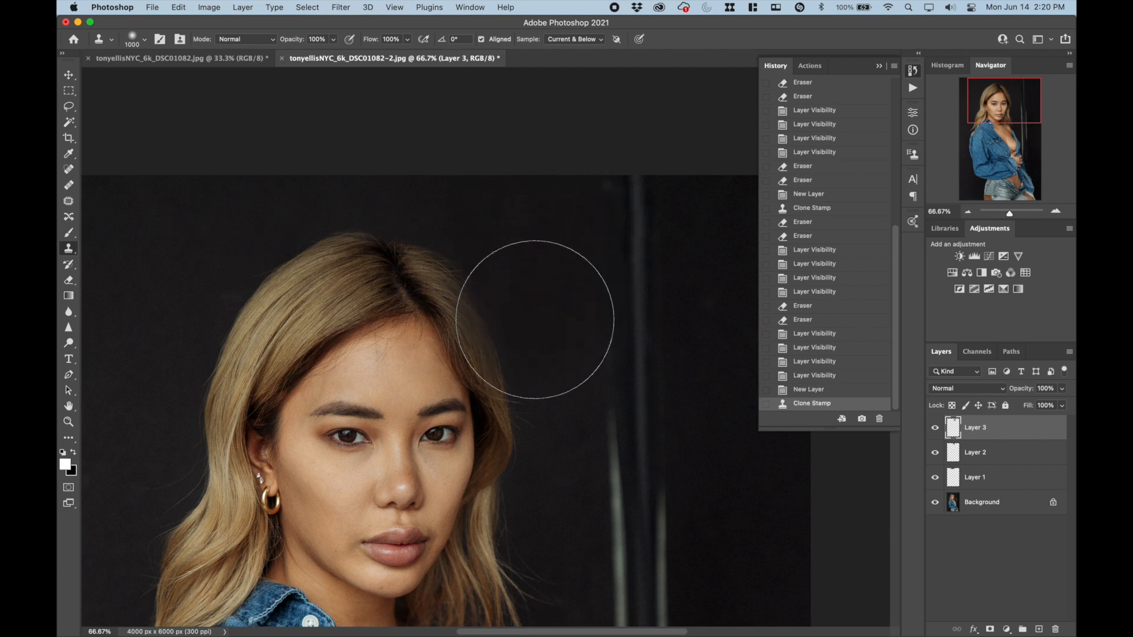
left_click(535, 319)
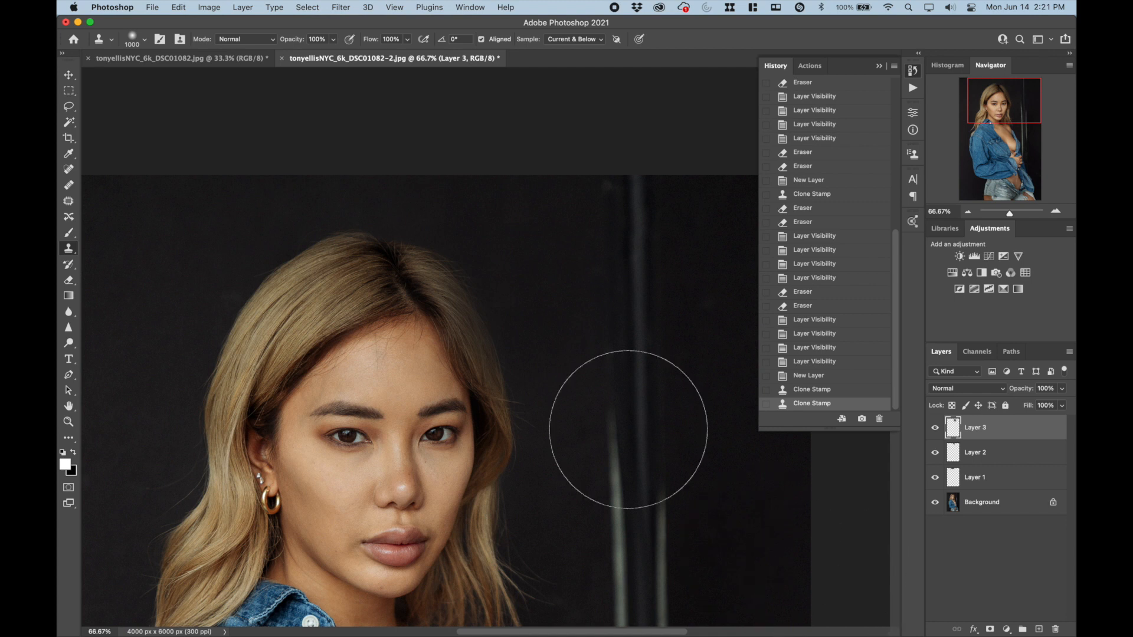
left_click(503, 246)
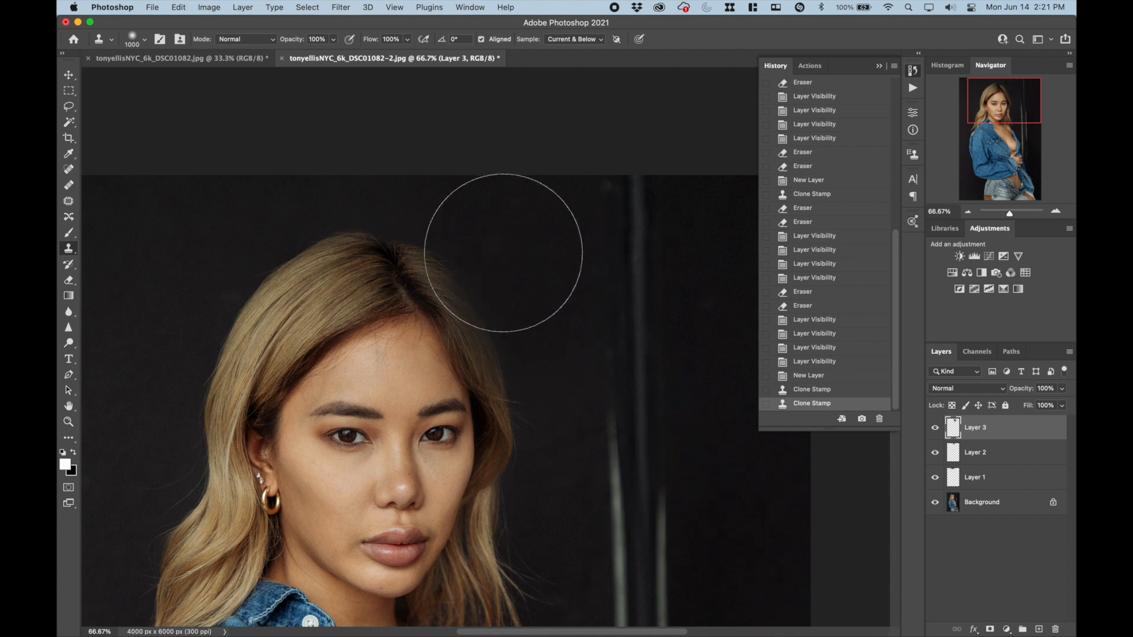
- Erase the Layer 3 cloning that overlaps the hair and forehead, using a 600 px and then a 150 px Eraser
left_click(69, 281)
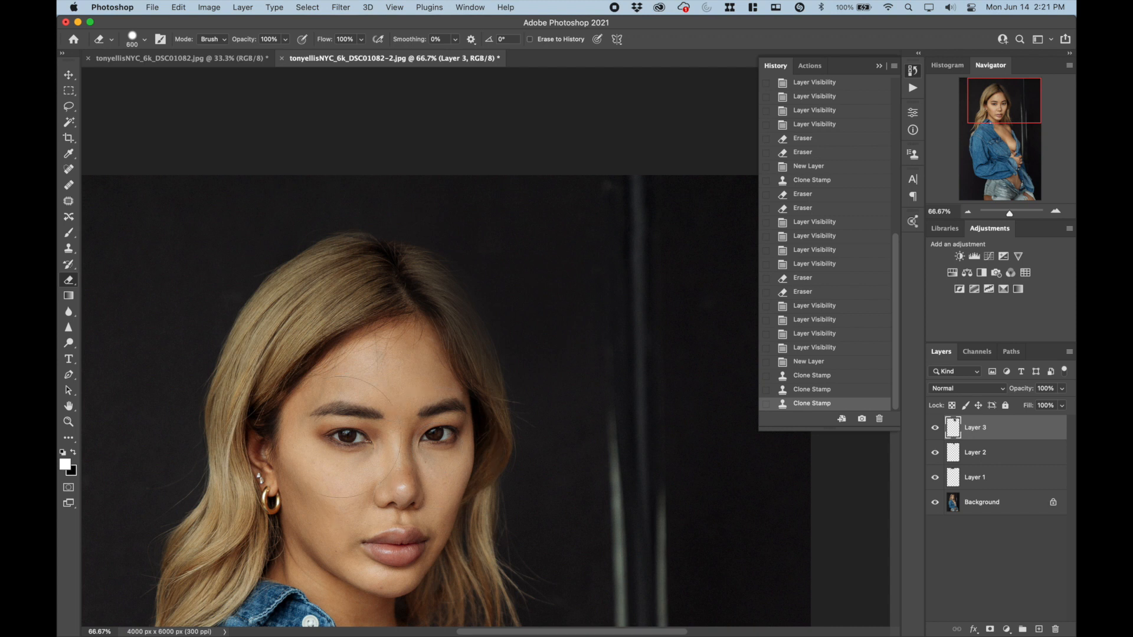
mouse_move(450, 424)
left_mouse_down()
mouse_move(437, 354)
mouse_move(395, 302)
mouse_move(395, 314)
left_mouse_up()
double_click(1055, 212)
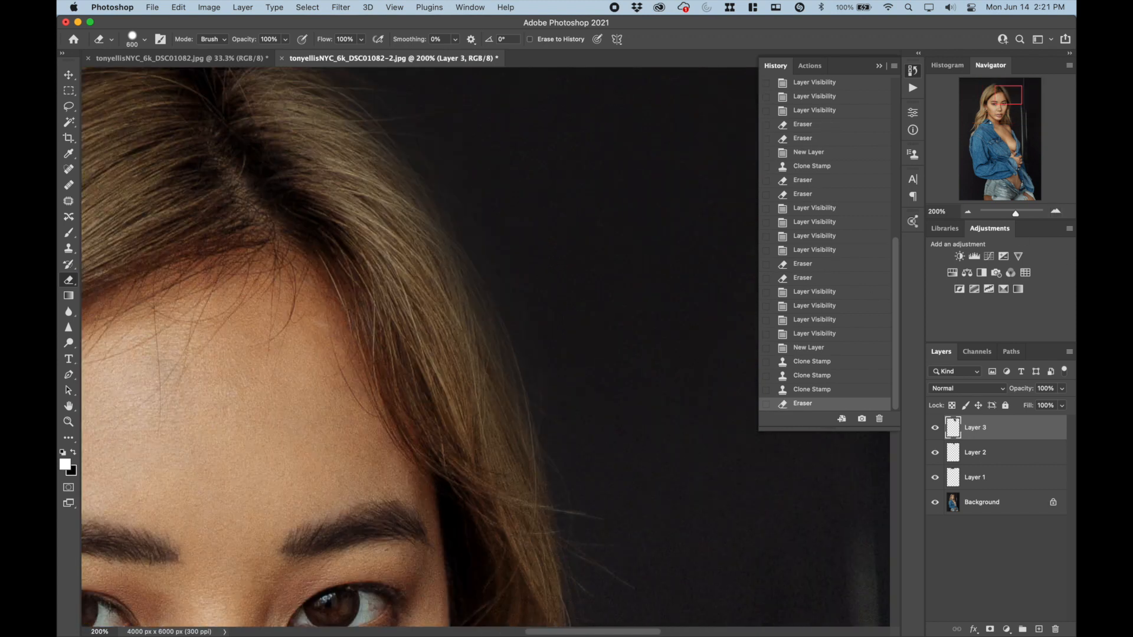
scroll(610, 379, "down", 2)
left_click_drag(1015, 213, 1013, 213)
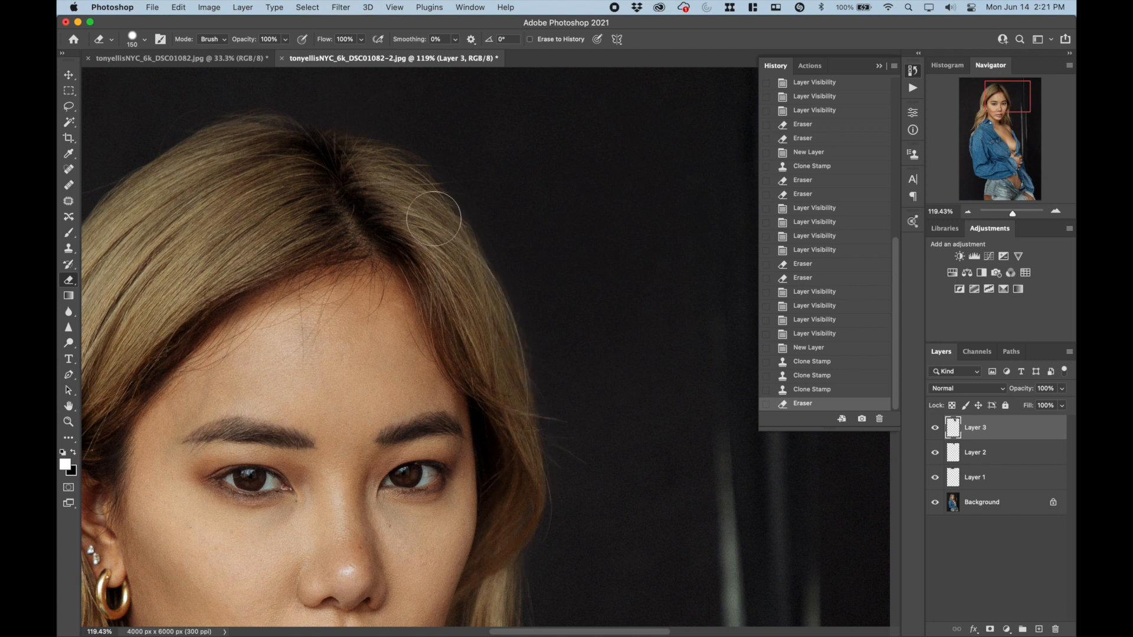
left_click_drag(379, 169, 381, 186)
- Compare the hair with and without Layer 3, and erase the leftover overlap beside the parting with the 150 px Eraser
left_click(934, 430)
left_click(934, 431)
left_click(934, 431)
left_click(934, 430)
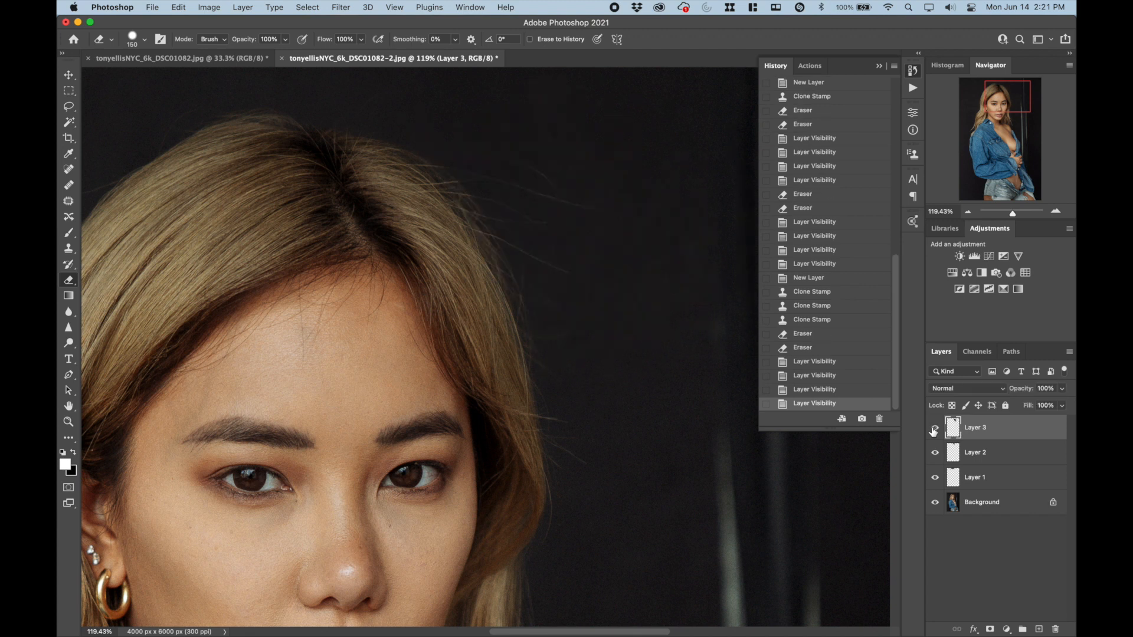
left_click(934, 431)
left_click(933, 431)
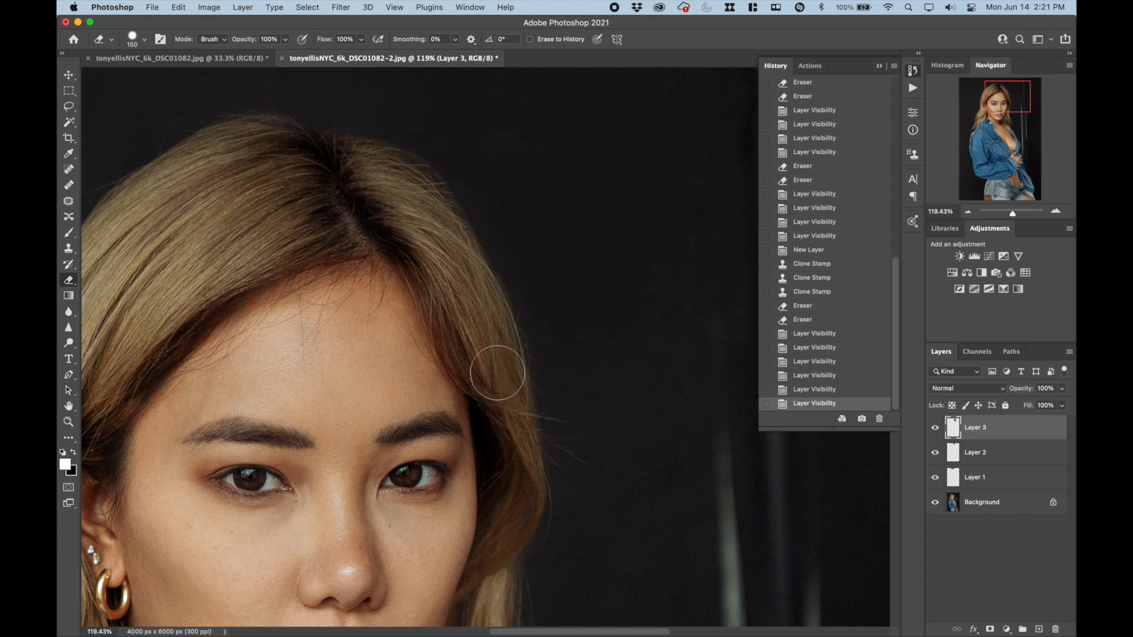
left_click_drag(384, 173, 372, 183)
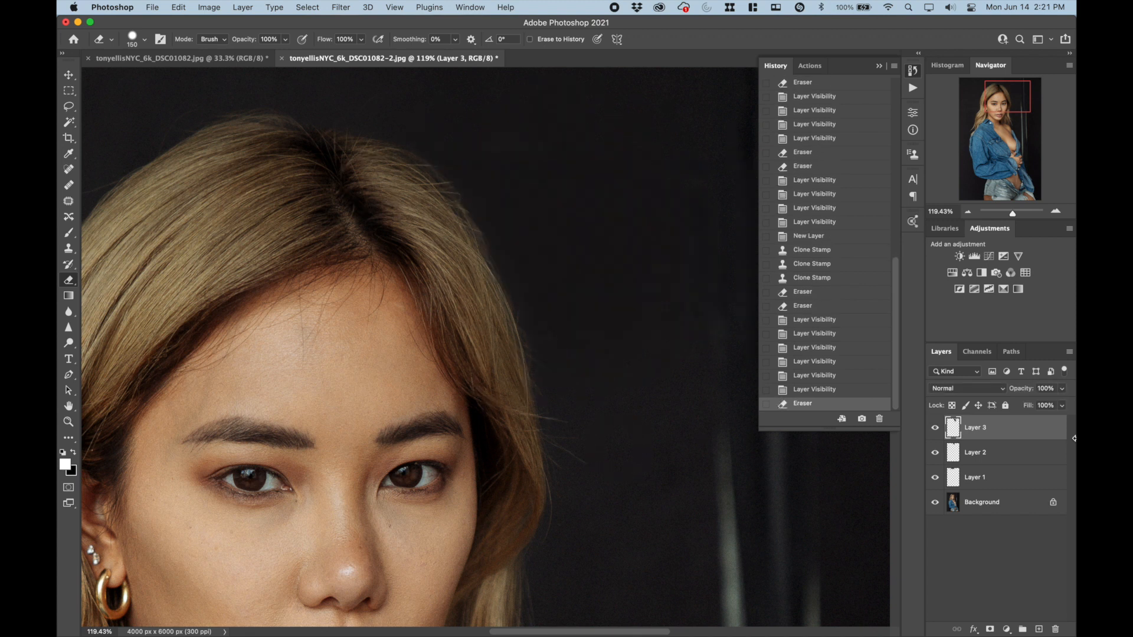
- Set Layer 3's opacity to 97% and check the color portrait against the black-and-white version
left_click_drag(1062, 389, 1050, 407)
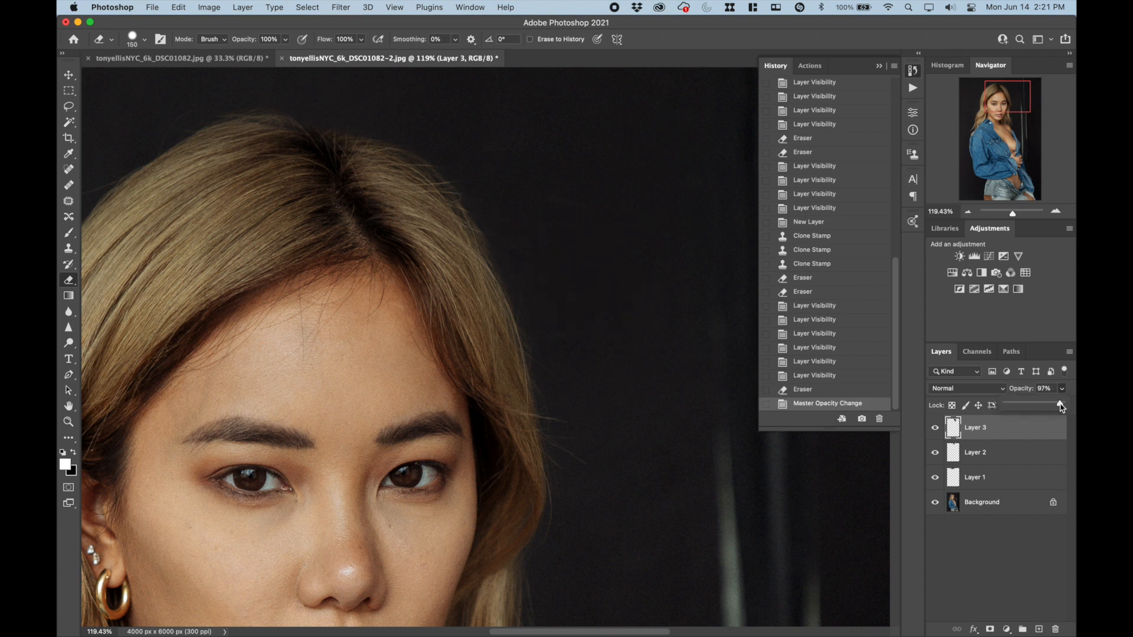
left_click(970, 212)
left_click(970, 213)
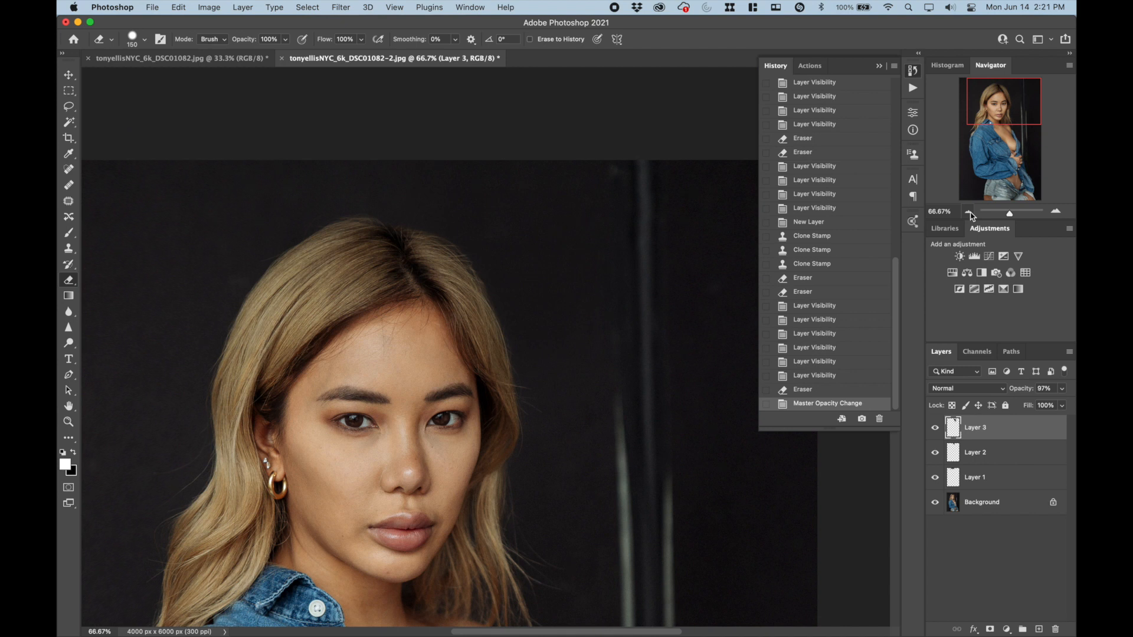
left_click(969, 213)
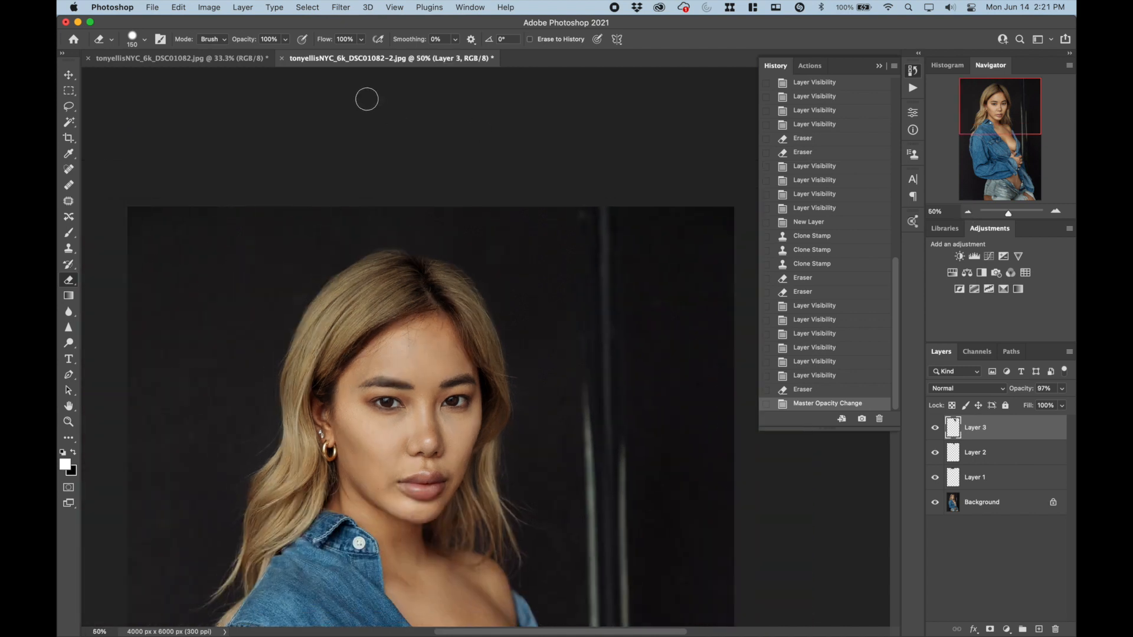
left_click(250, 60)
left_click(322, 59)
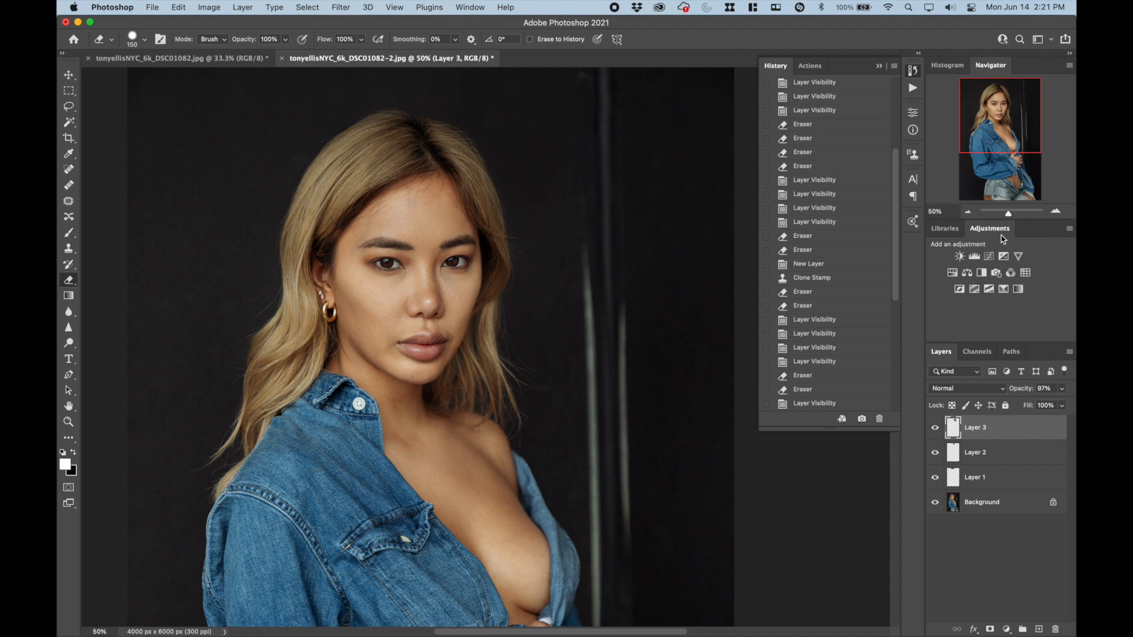
- Inspect the hair outline at 100%, comparing it with and without Layer 3, Layer 2 and Layer 1
left_click(1056, 211)
left_click(1056, 211)
scroll(479, 179, "up", 2)
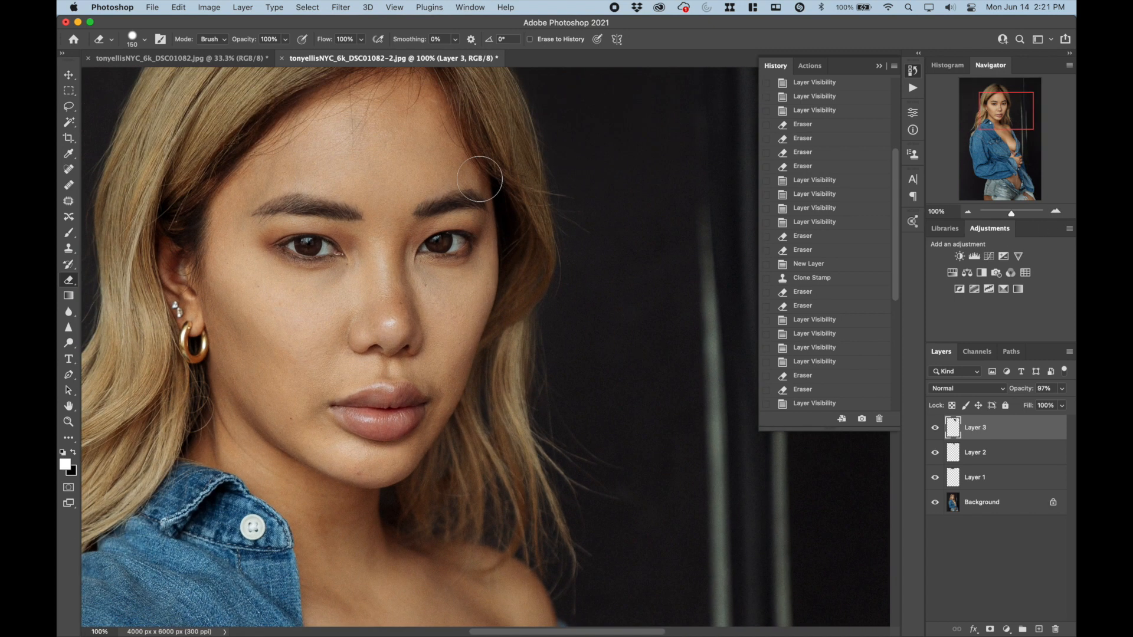
scroll(480, 179, "up", 5)
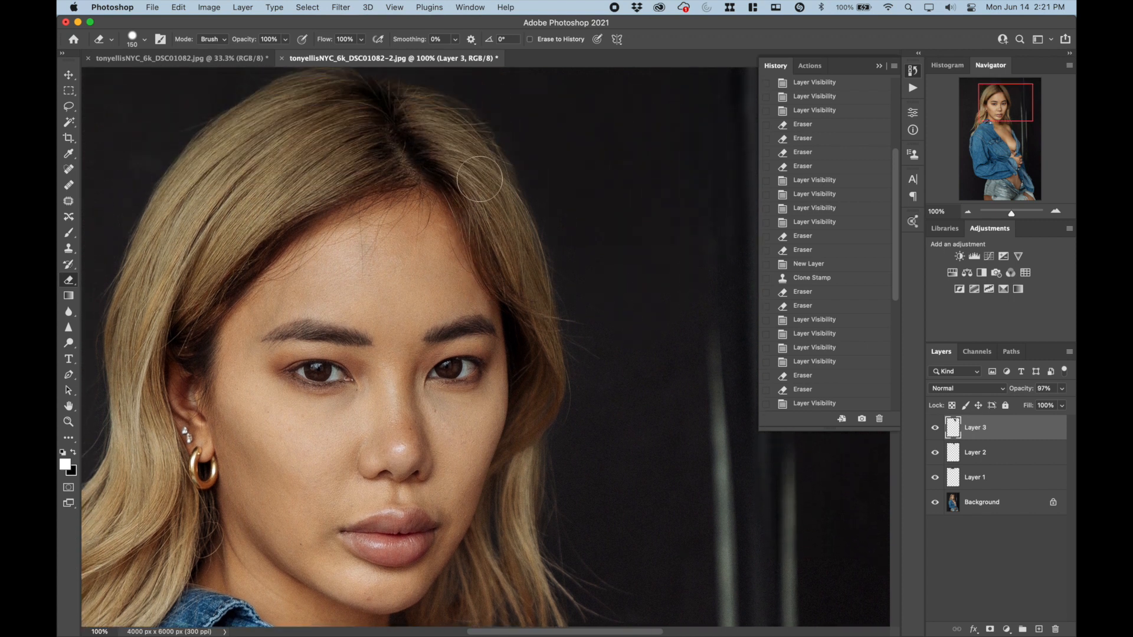
scroll(479, 179, "up", 3)
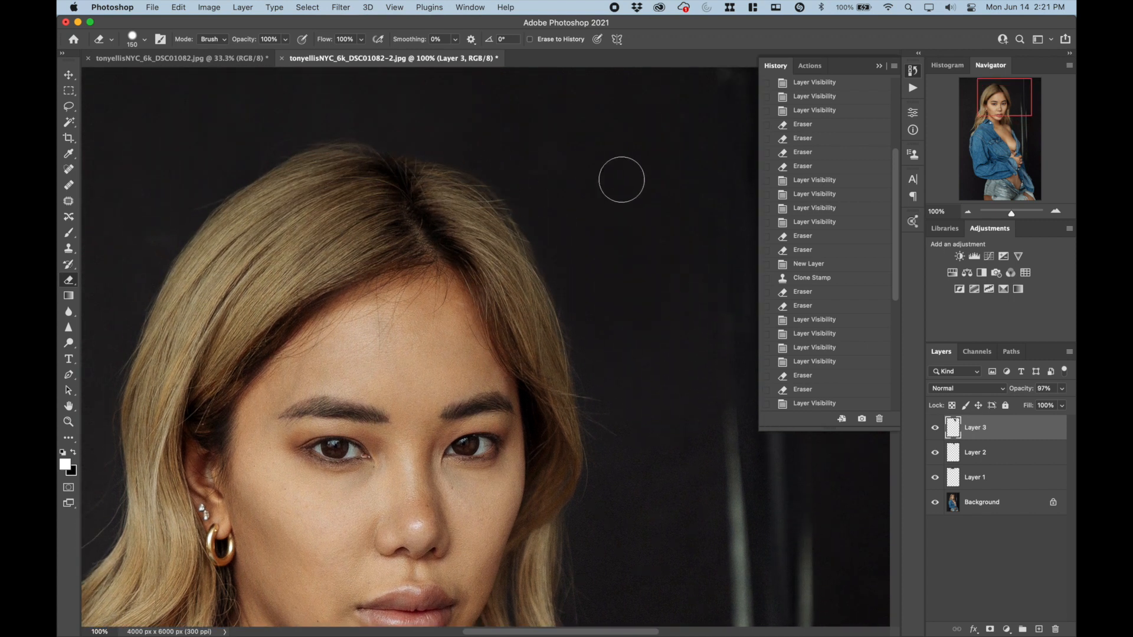
left_click(936, 428)
left_click(935, 453)
left_click(935, 453)
left_click(938, 479)
left_click(938, 479)
left_click(939, 480)
left_click(938, 480)
left_click(938, 480)
left_click(939, 479)
left_click(939, 479)
left_click(938, 479)
- Erase Layer 1 over the forehead and eye area with a 600 px Eraser
left_click(981, 481)
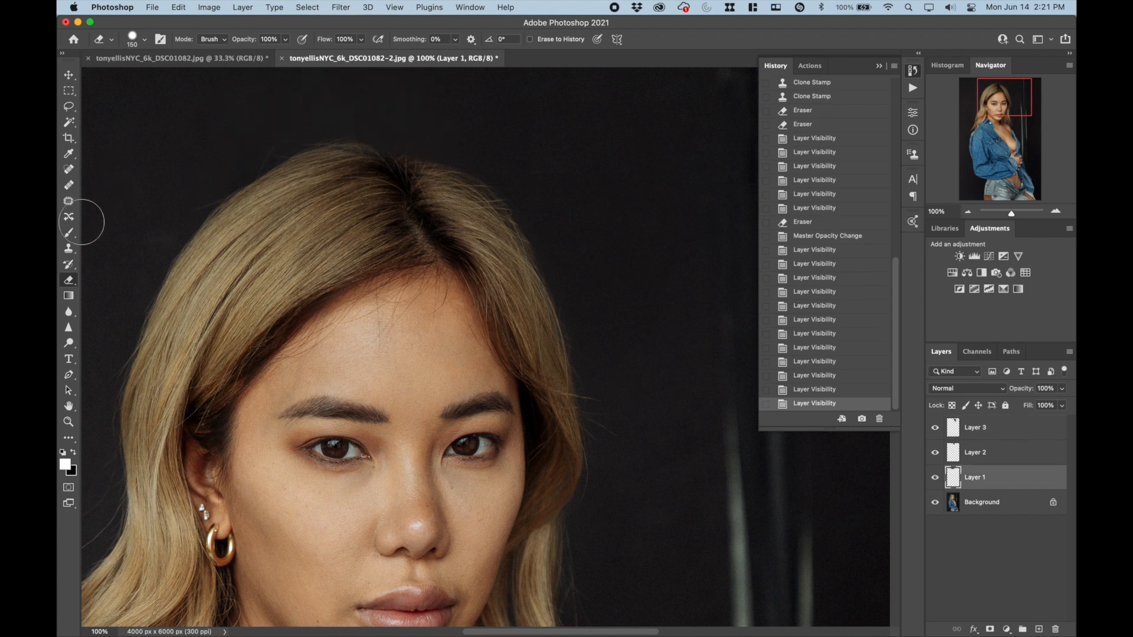
key("bracketright")
left_click(313, 378)
left_click(331, 425)
- Group Layers 1 to 3 and compare the portrait with and without the group
left_click(1011, 433, "shift")
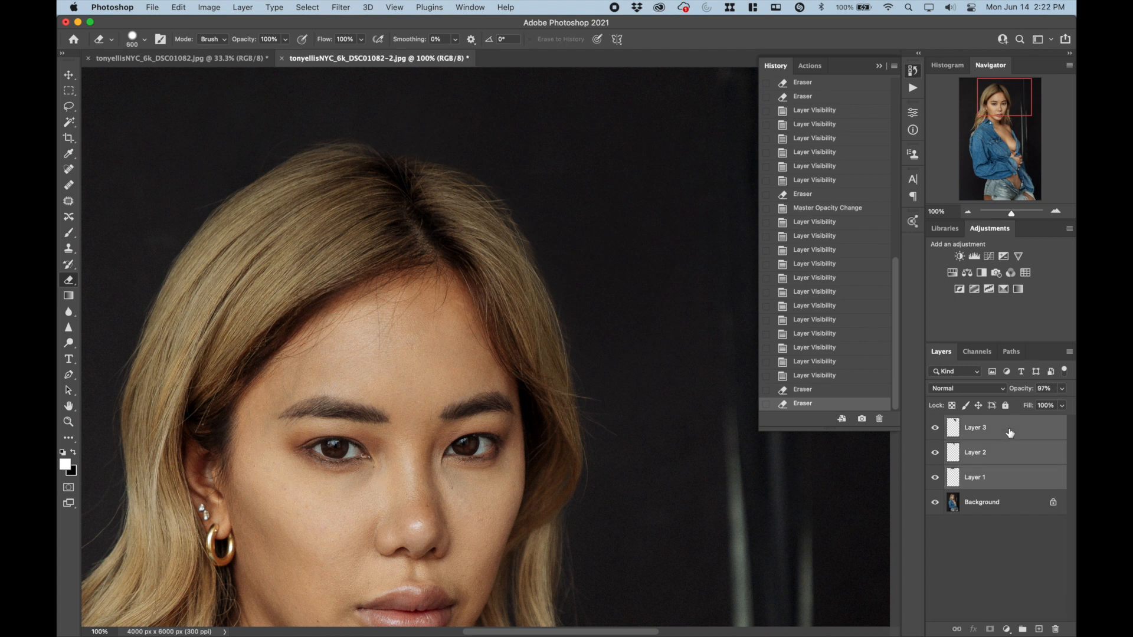
key("super+g")
left_click(935, 423)
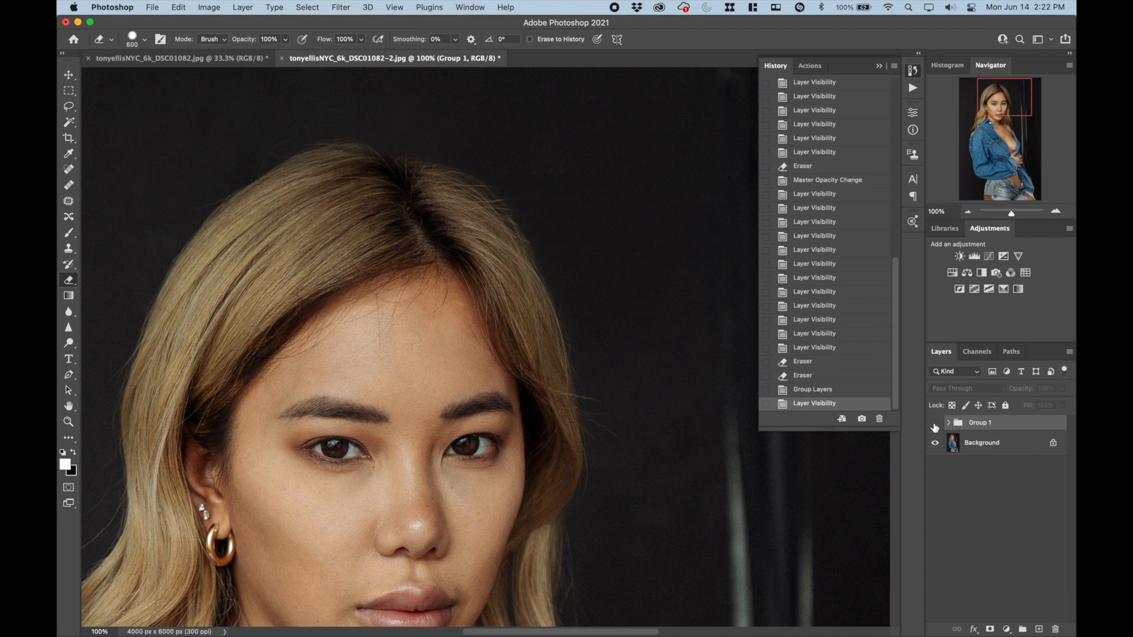
left_click(935, 424)
left_click(935, 423)
left_click(935, 424)
left_click(934, 423)
left_click(935, 424)
- Set the layer group's opacity to 96% and flatten the image
left_click(1062, 392)
left_click_drag(1054, 407, 1054, 407)
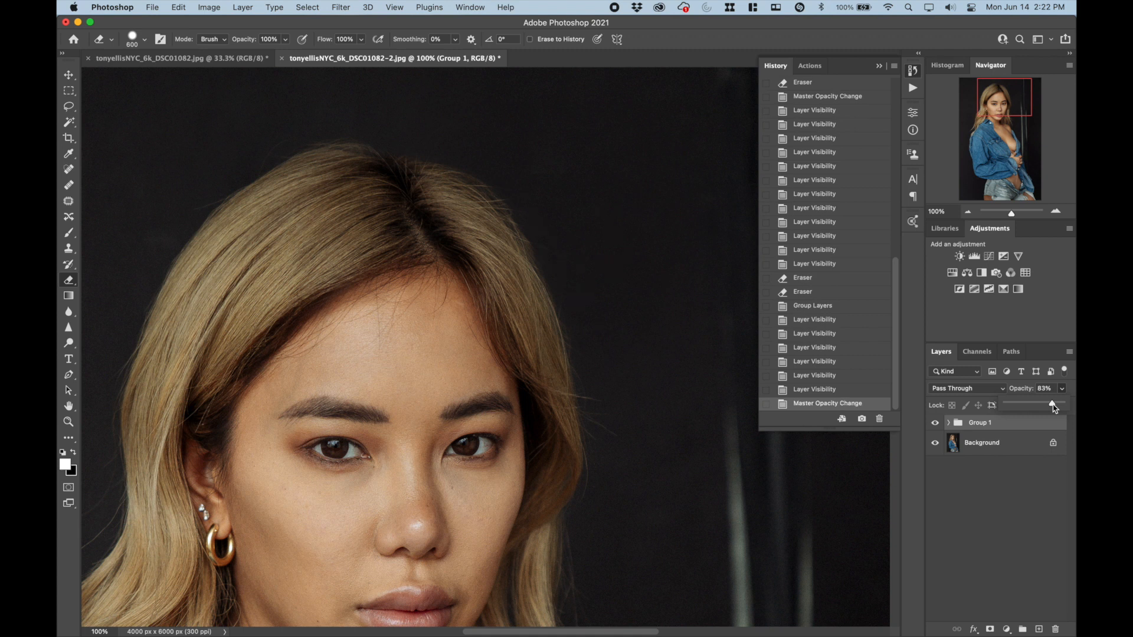
left_click(970, 212)
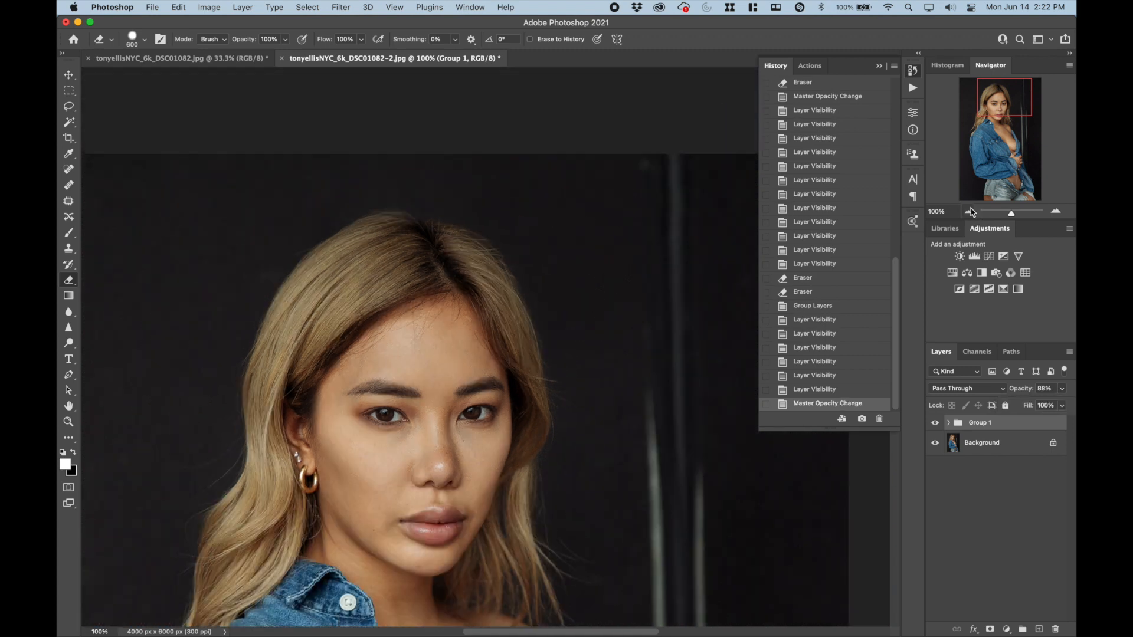
left_click(1063, 390)
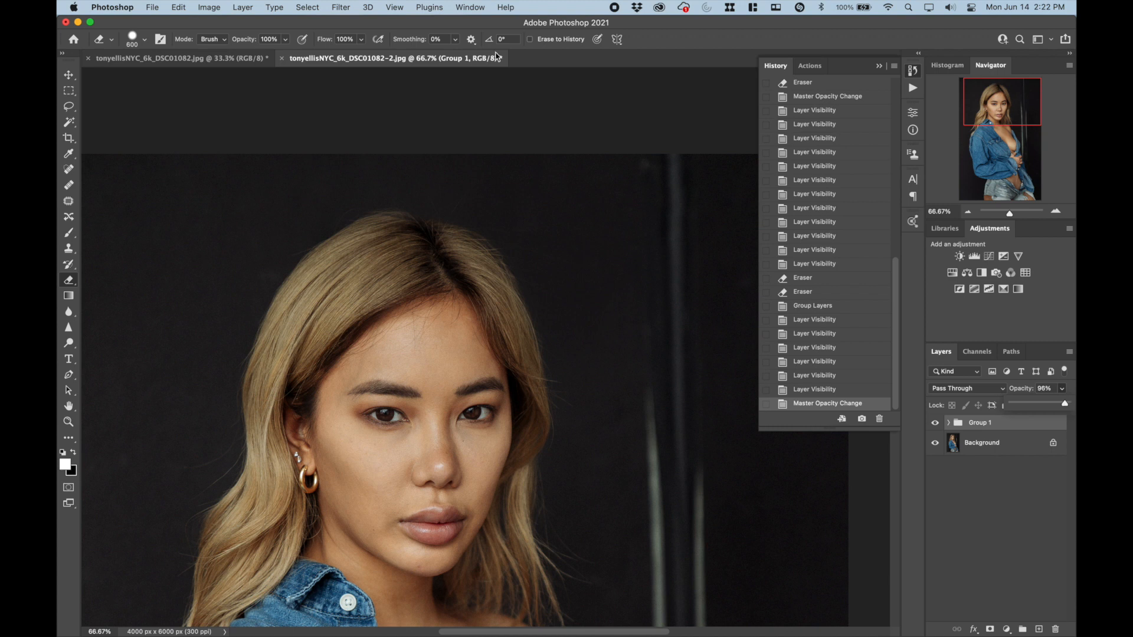
left_click(246, 6)
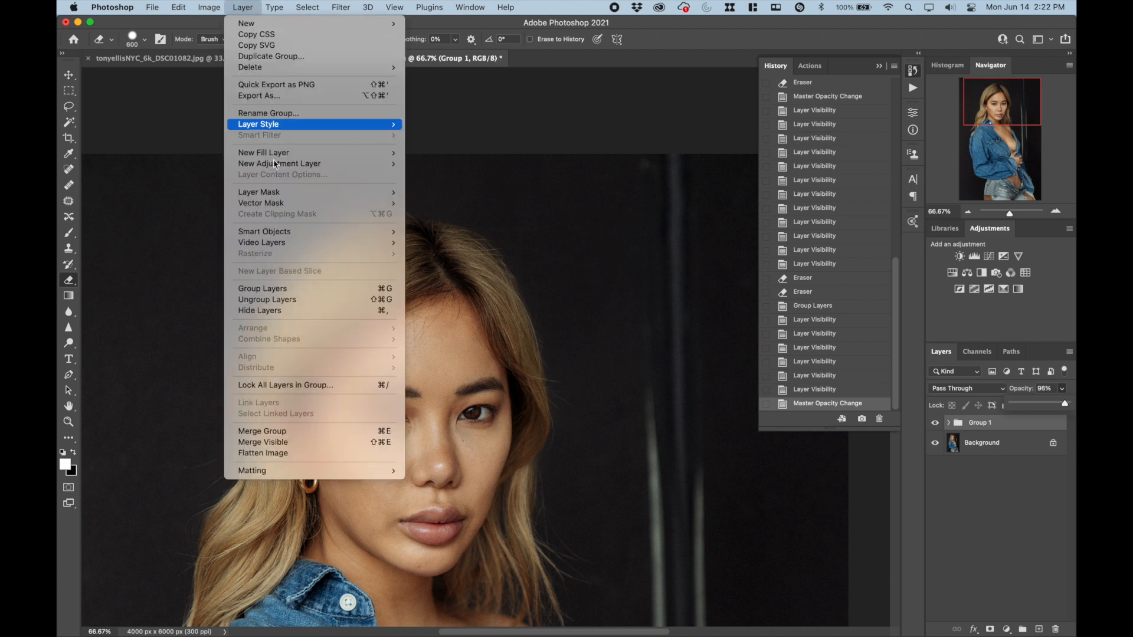
left_click(313, 453)
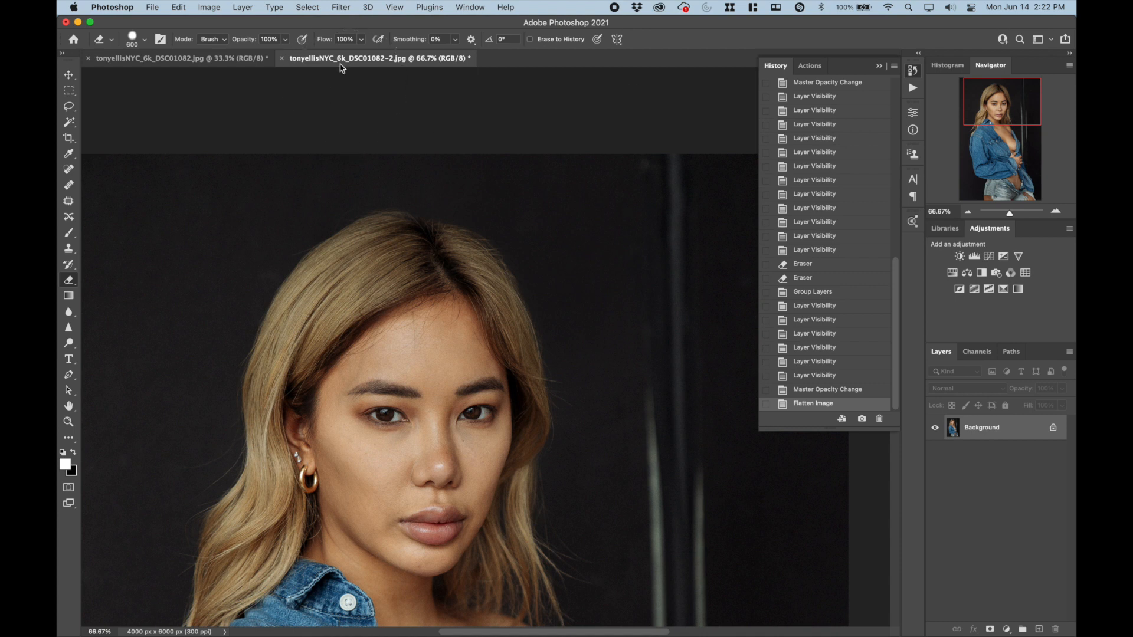
- Open the flattened portrait in Liquify at 100% and push the crown's outline into shape with a size 300 Forward Warp brush
left_click(341, 7)
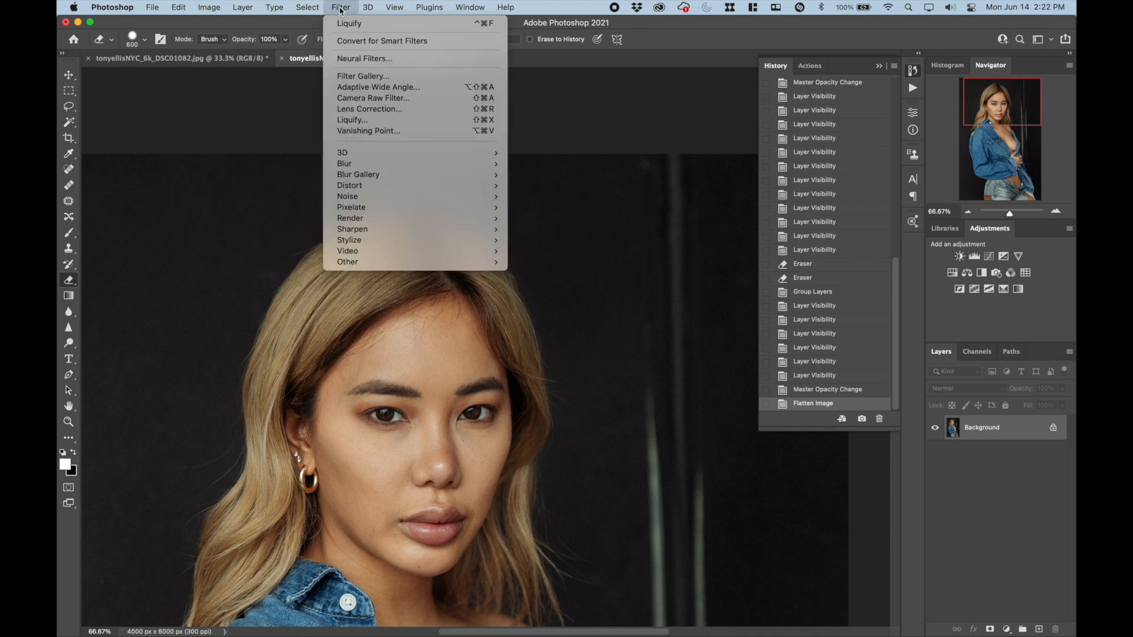
left_click(395, 123)
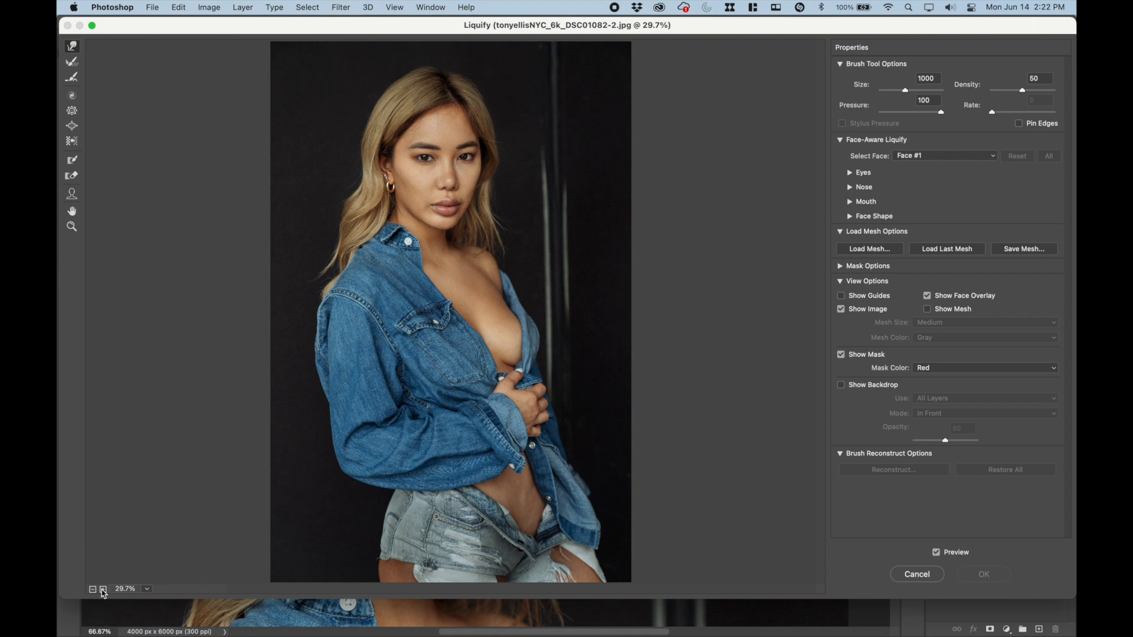
left_click(103, 589)
left_click(103, 589)
left_click(103, 590)
left_click(103, 589)
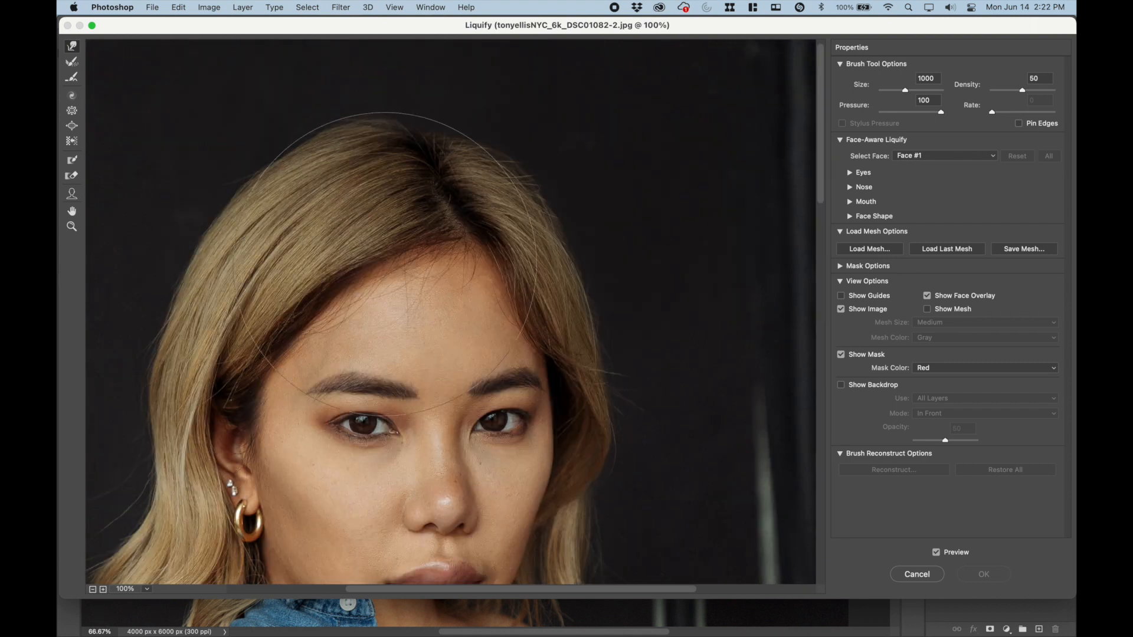
key("bracketleft")
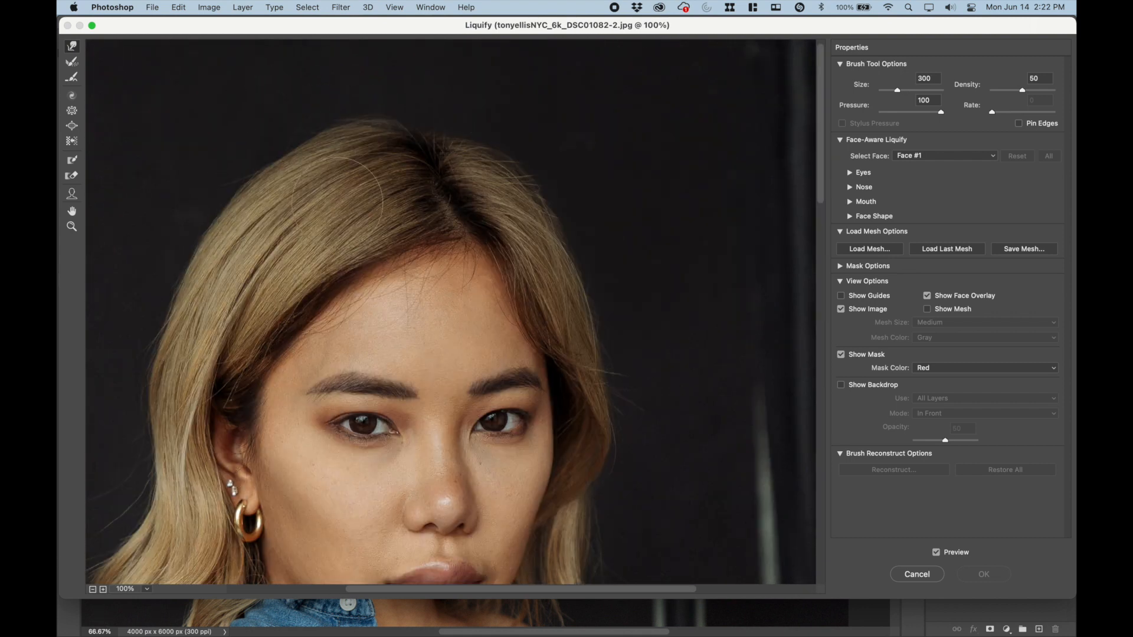
key("bracketleft")
key("bracketleft")
left_click_drag(291, 114, 308, 109)
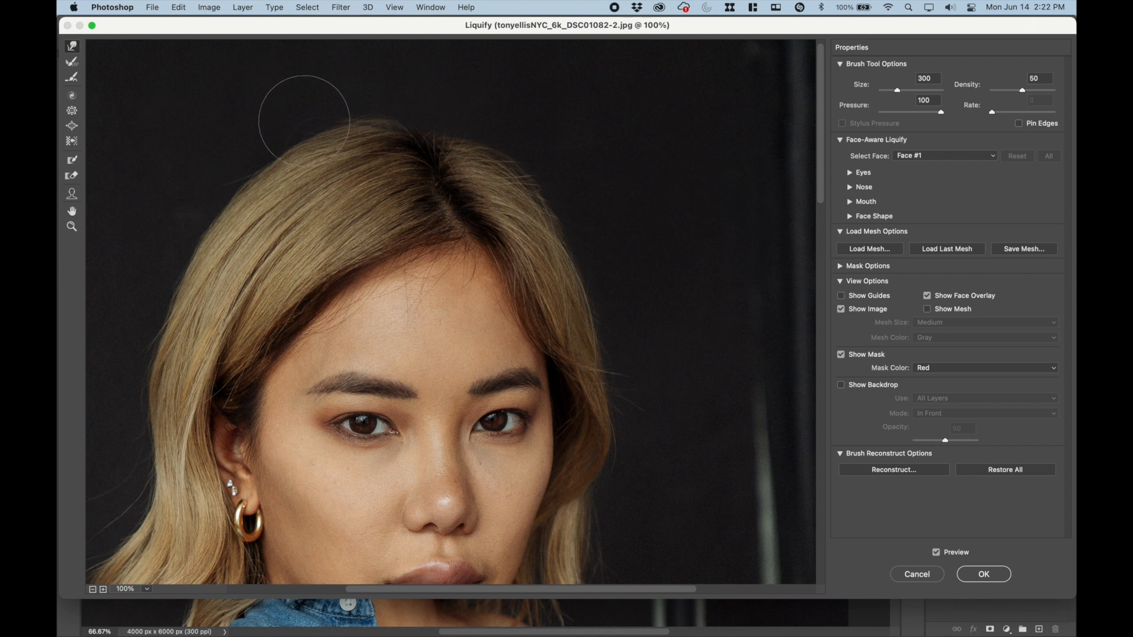
- Refine the curve of the crown in Liquify with a size 600 and then a size 300 brush
key("bracketright")
key("bracketright")
key("bracketright")
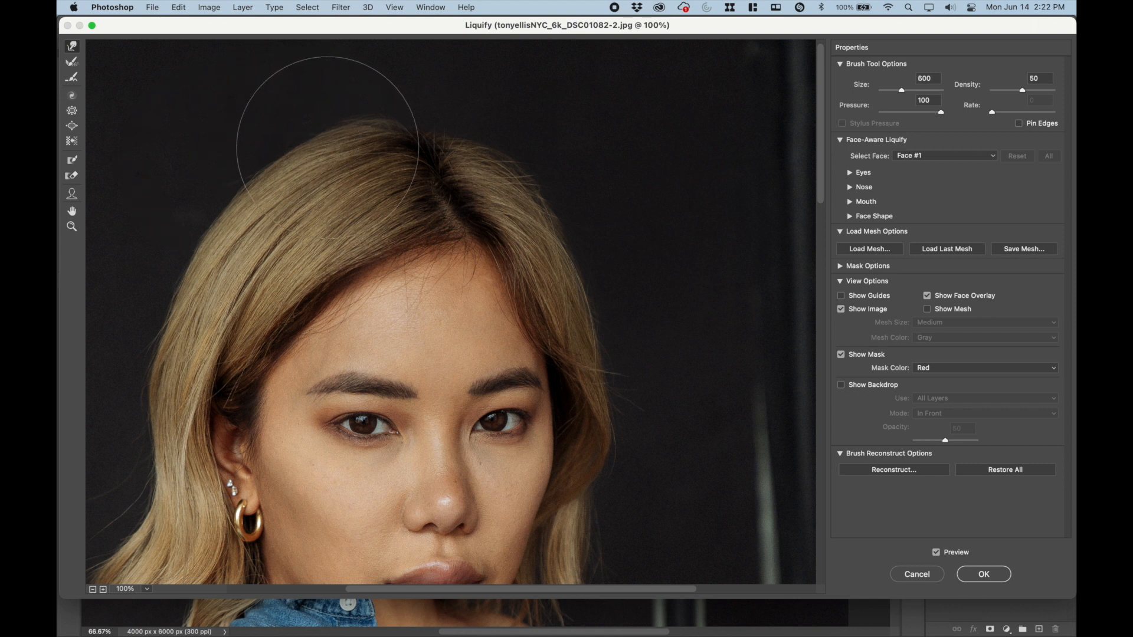
key("bracketleft")
key("bracketleft")
key("bracketleft")
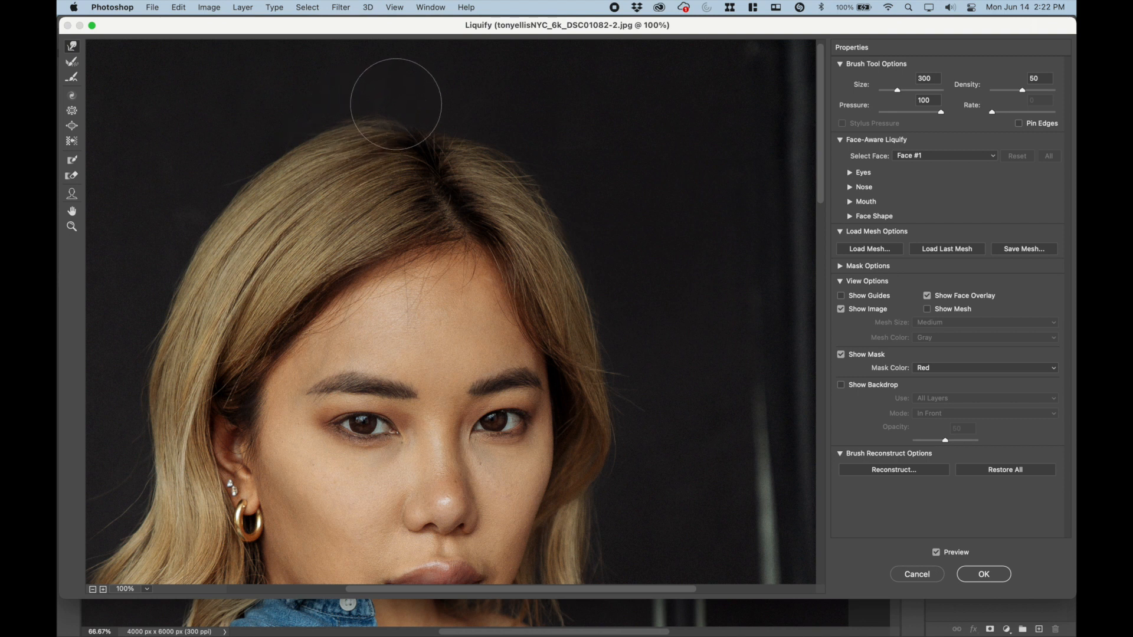
- Fine-tune the hair outline with the Liquify brush reduced to size 80, check it at 50%, and apply the filter
key("bracketleft")
key("bracketleft")
key("bracketleft")
key("bracketleft")
key("bracketleft")
key("bracketleft")
key("bracketleft")
key("bracketleft")
left_click(92, 589)
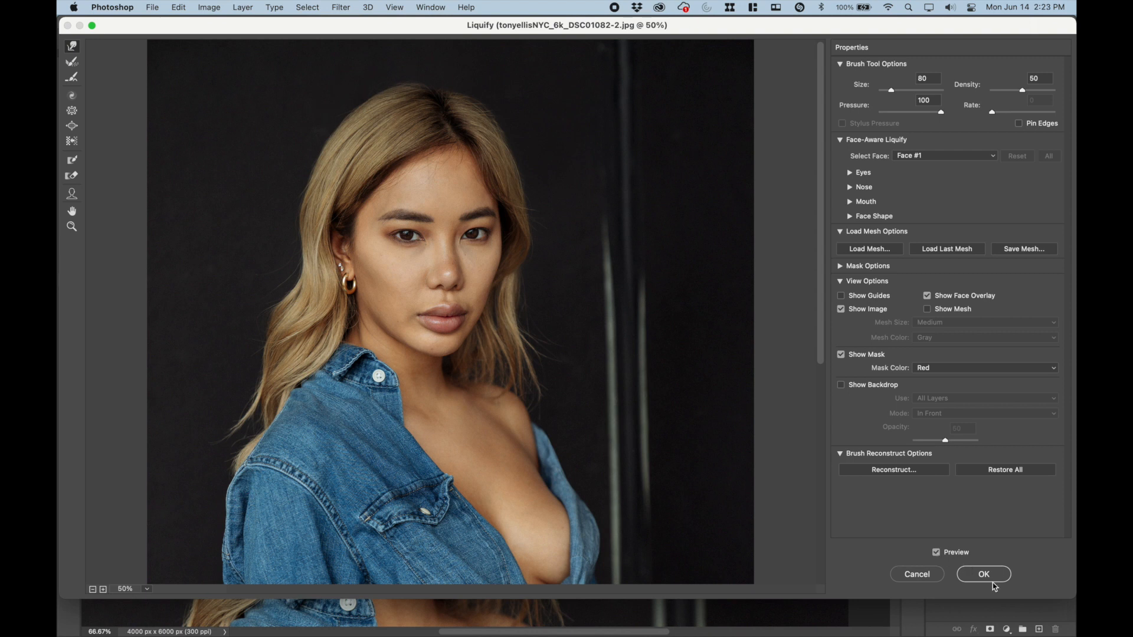
left_click(974, 573)
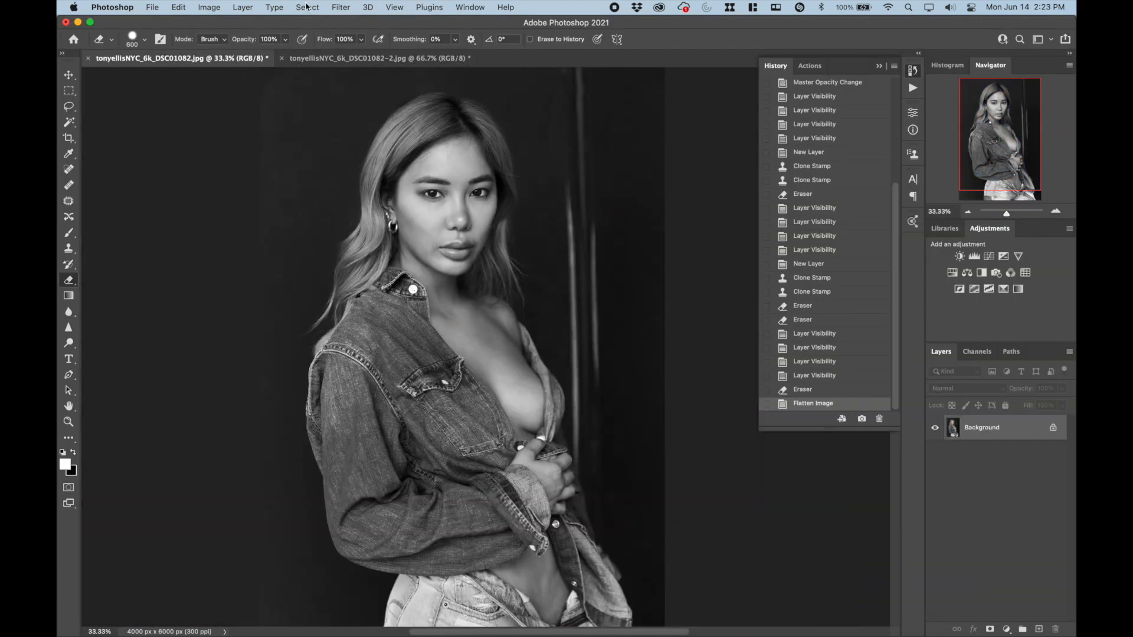
left_click(340, 7)
left_click(537, 145)
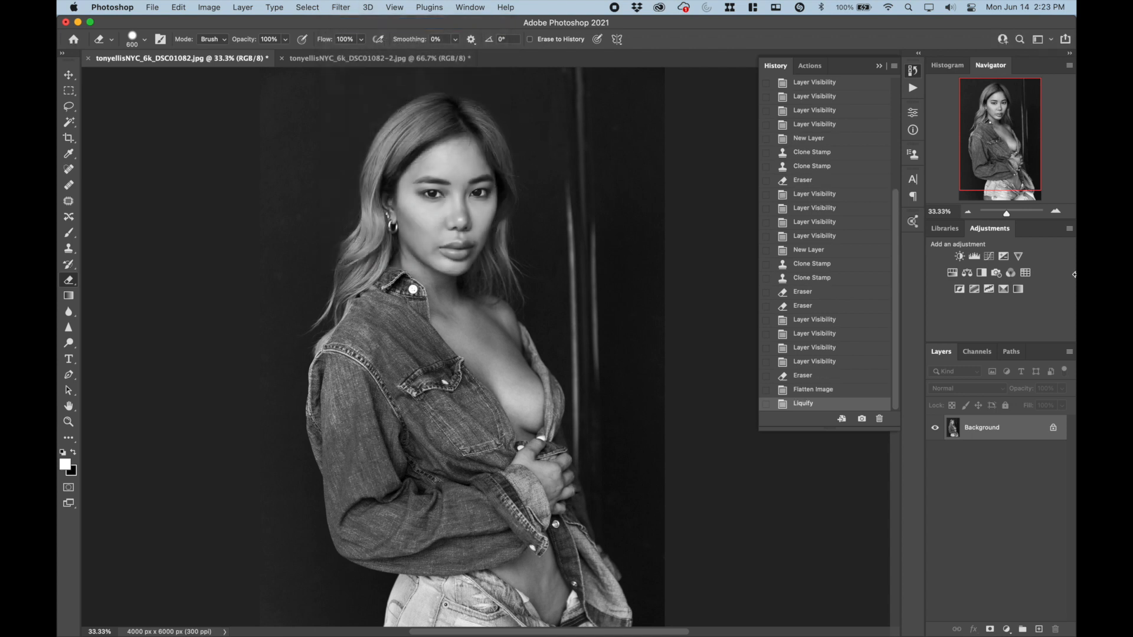
left_click(1056, 211)
left_click(1055, 211)
left_click(1055, 211)
left_click_drag(1003, 141, 998, 101)
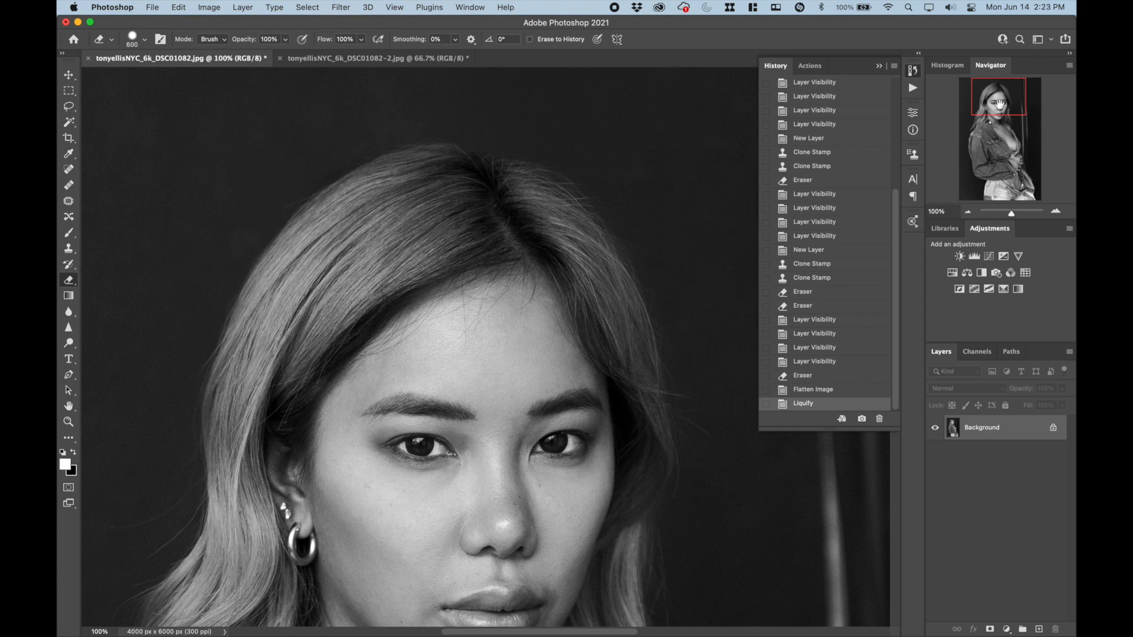
key("super+z")
- Open the black-and-white portrait in Liquify at 100% and push the crown's outline into shape with a size 250 Forward Warp brush
left_click(339, 7)
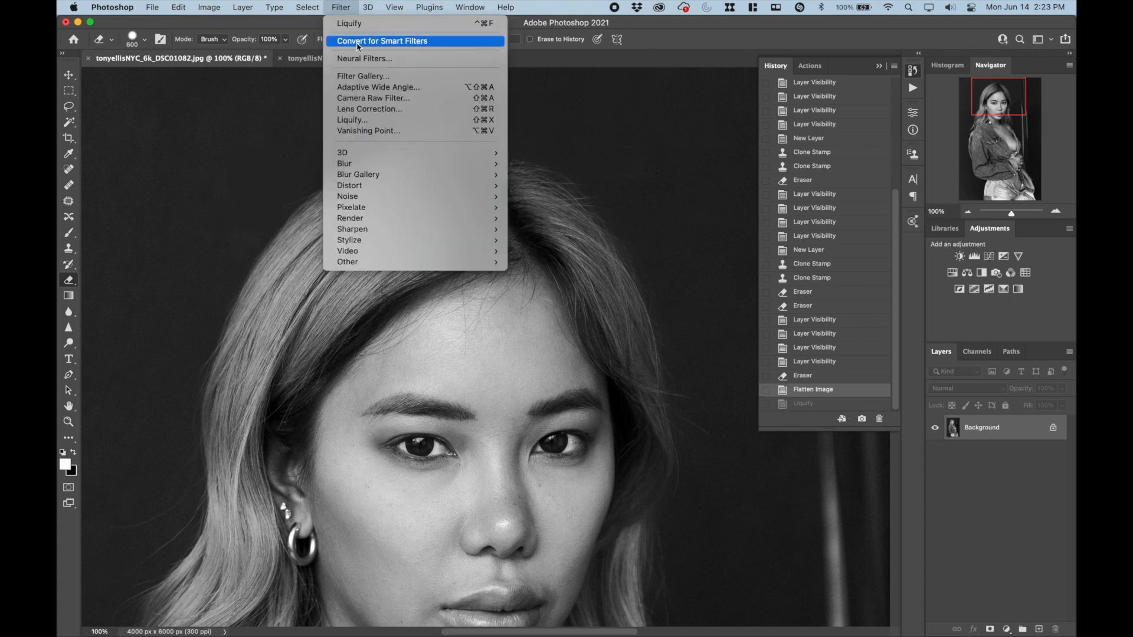
left_click(386, 117)
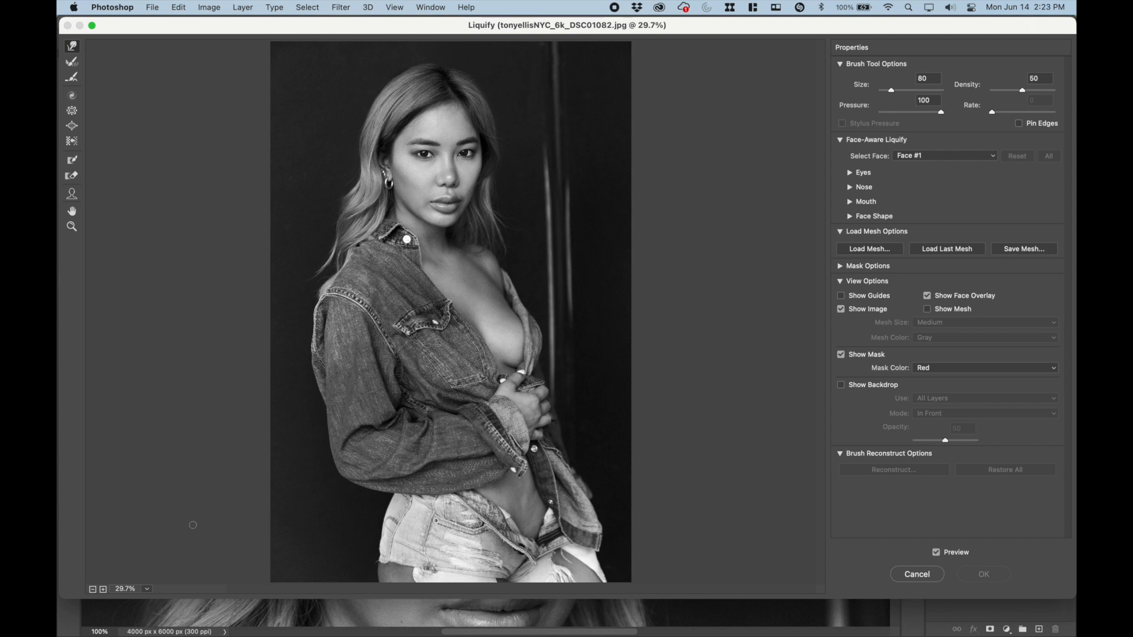
left_click(103, 589)
left_click(104, 589)
left_click(104, 590)
left_click(103, 589)
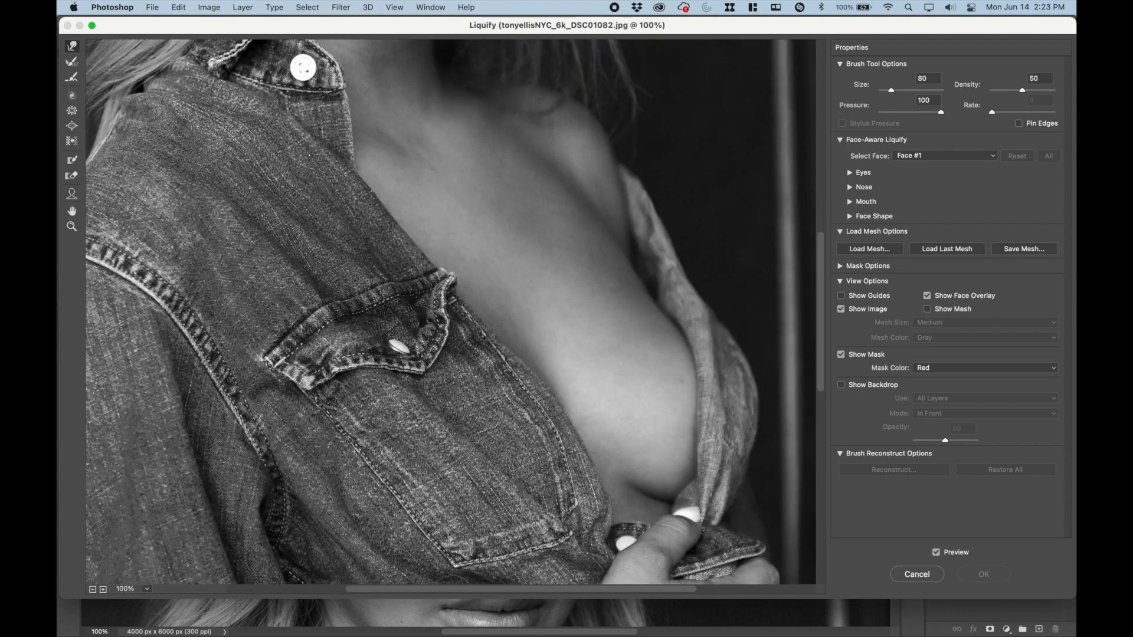
left_click_drag(345, 321, 369, 438)
key("bracketright")
key("bracketright")
key("bracketright")
key("bracketright")
key("bracketright")
key("bracketright")
key("bracketright")
key("bracketright")
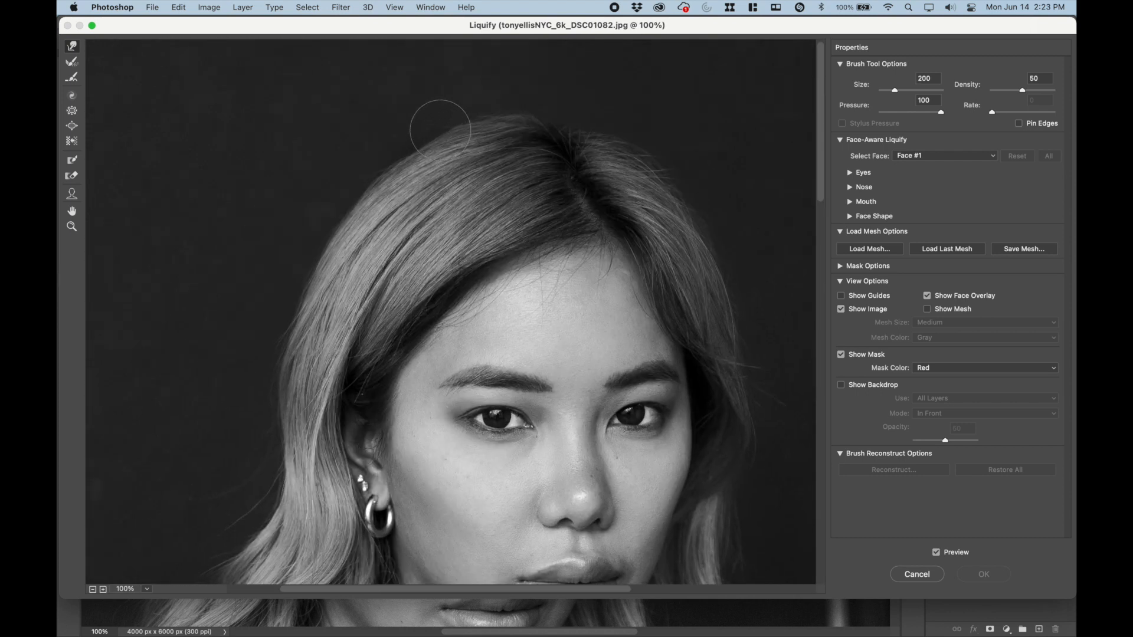
left_click_drag(455, 107, 543, 89)
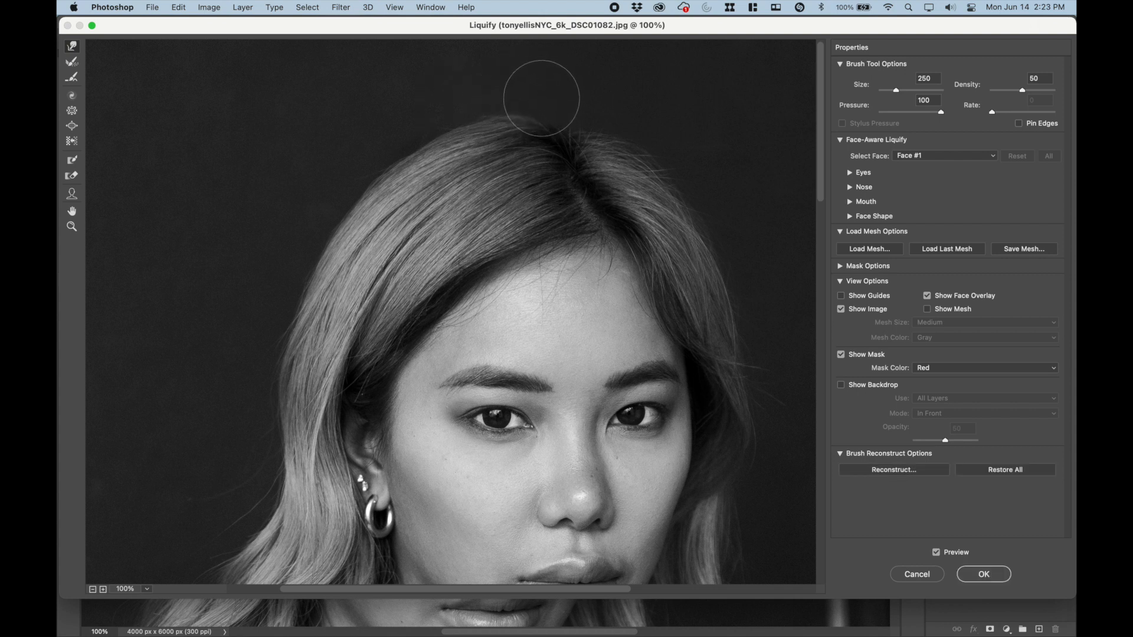
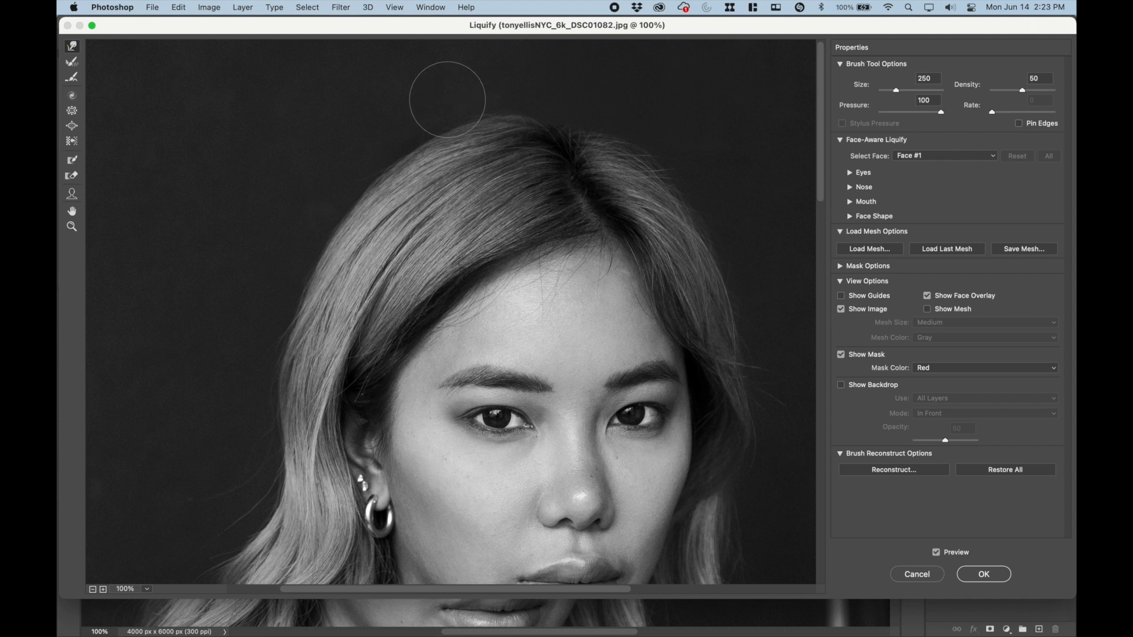
- Enlarge the Liquify brush to size 700, check the hair shape at 33.3%, and apply the filter
key("bracketright")
key("bracketright")
key("bracketright")
key("bracketright")
key("bracketright")
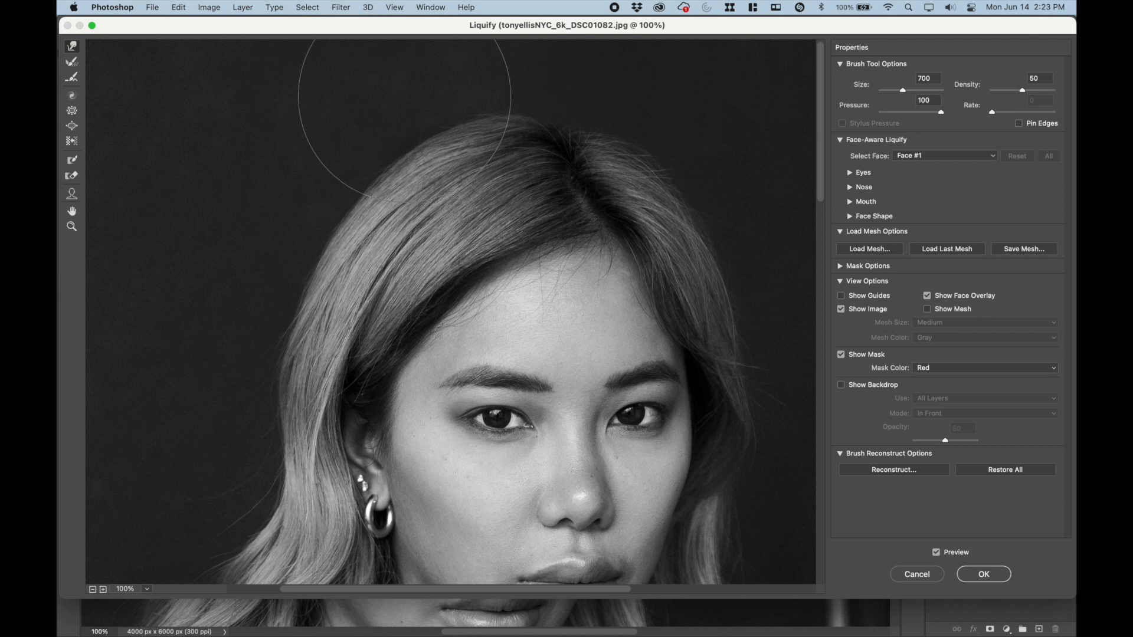
left_click(93, 589)
left_click(92, 589)
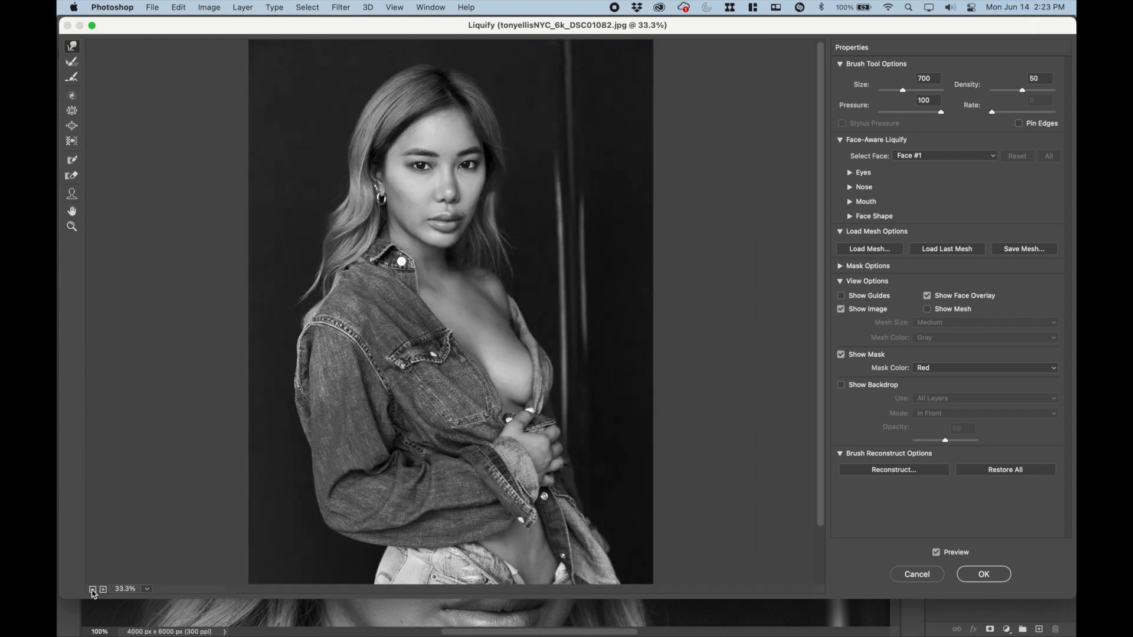
left_click(982, 582)
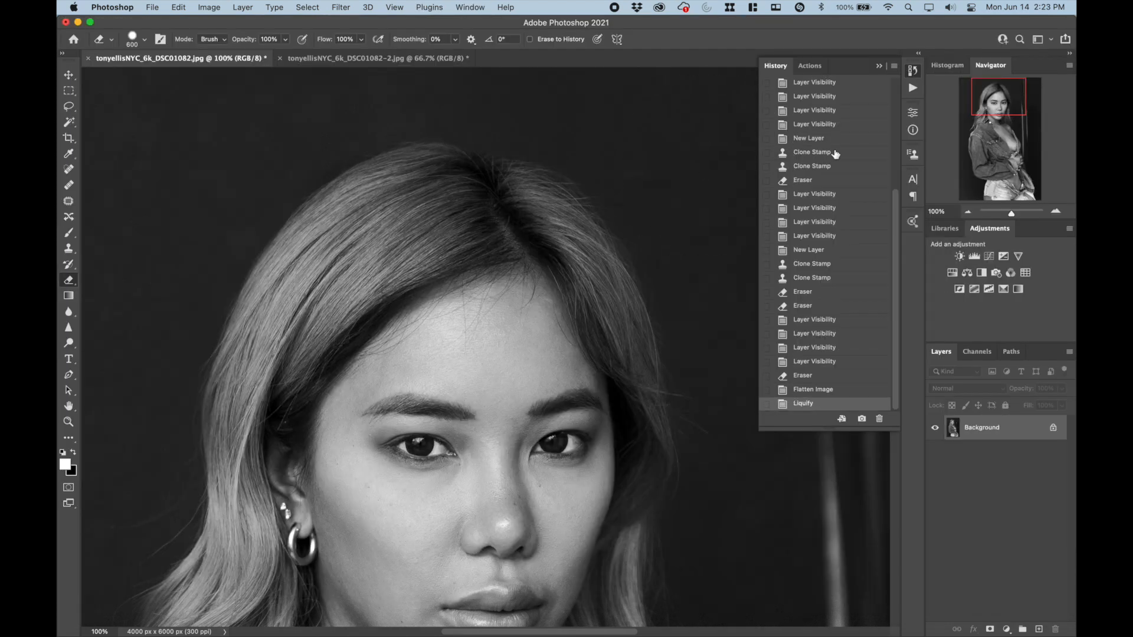
- Add a Brightness/Contrast adjustment layer to the black-and-white portrait with contrast set to -10
left_click(969, 212)
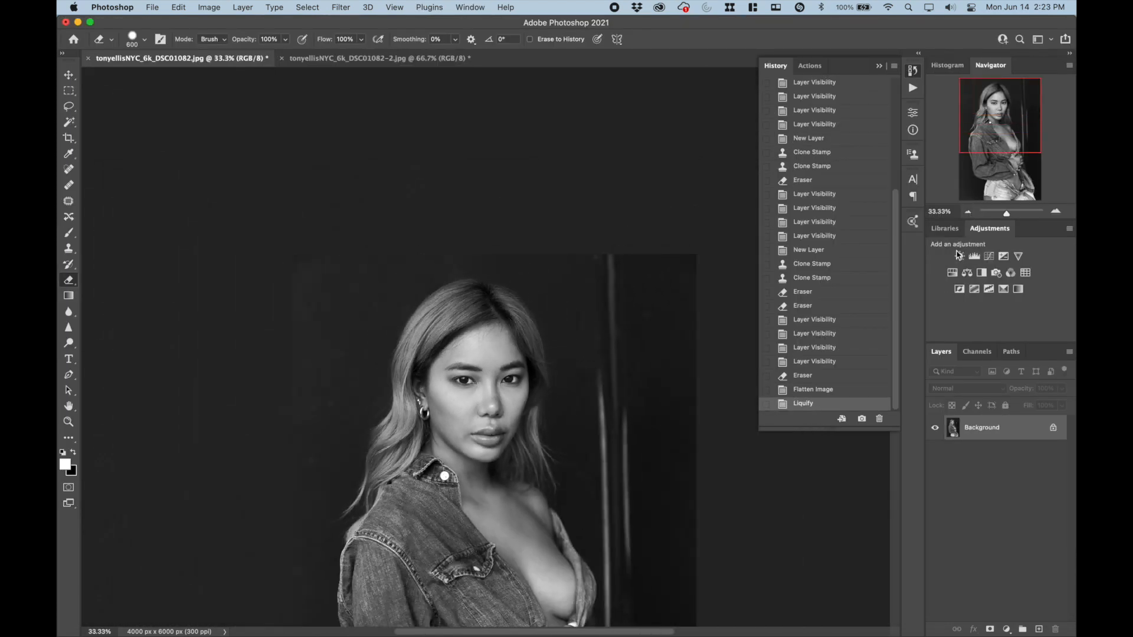
left_click(969, 211)
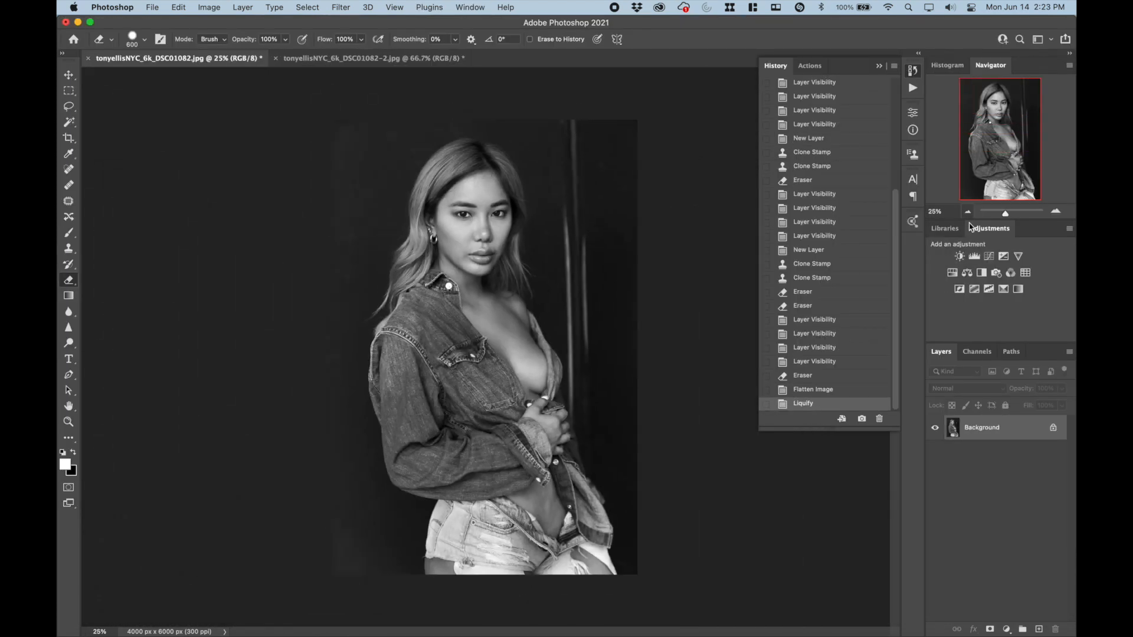
left_click(960, 256)
left_click_drag(830, 205, 820, 204)
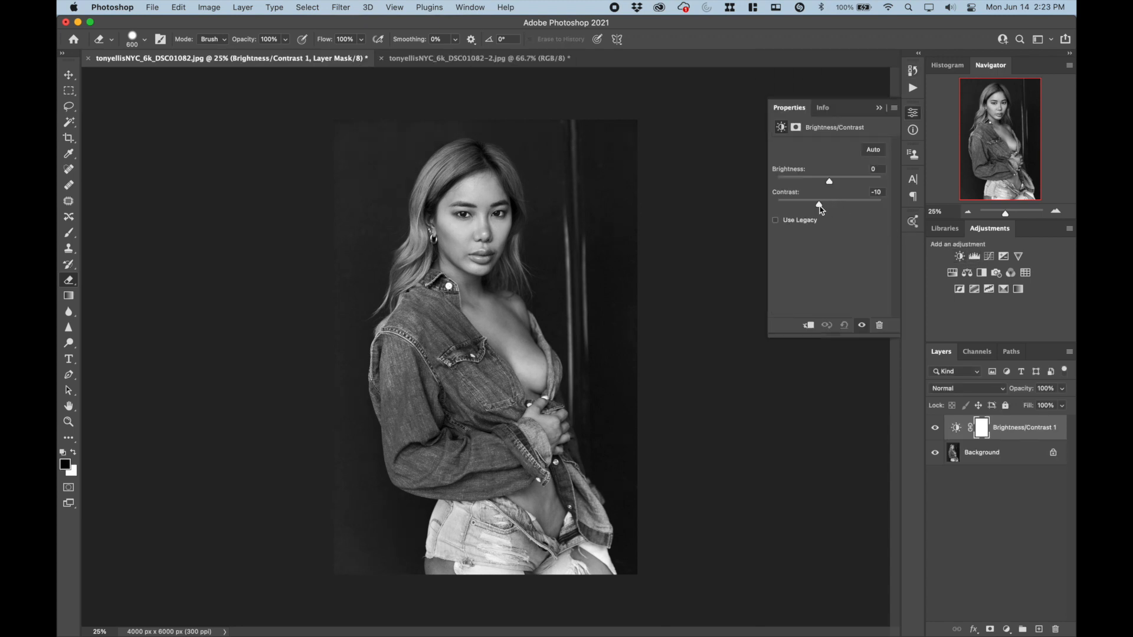
- Add a Levels adjustment layer and a Curves layer that lifts the midtones from input 129 to output 133
left_click(974, 257)
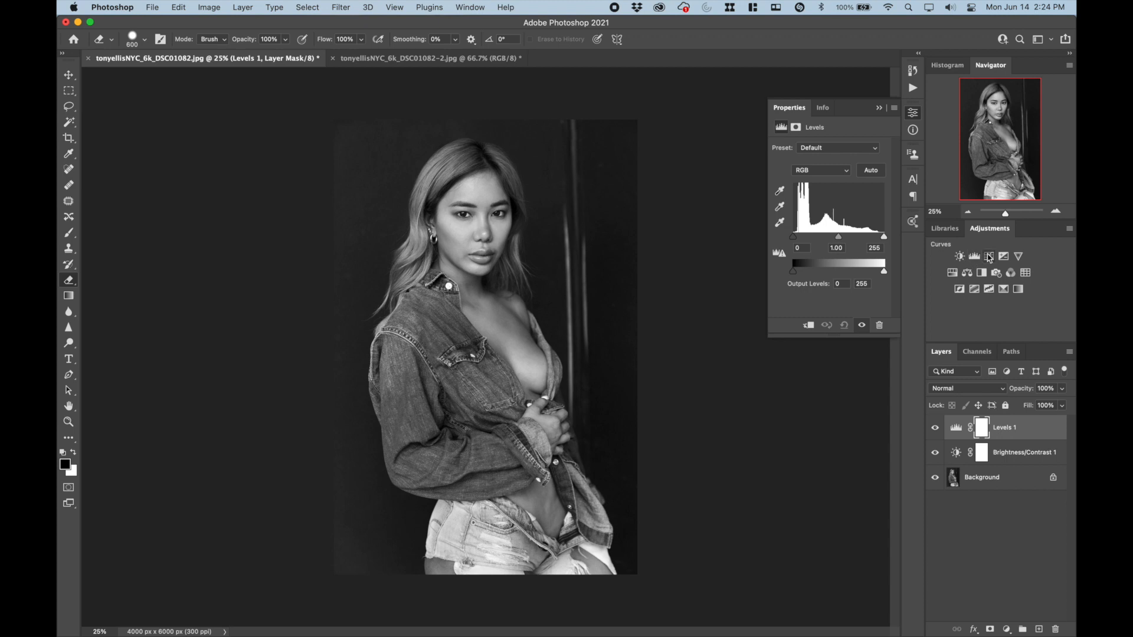
left_click(990, 257)
left_click_drag(844, 216, 842, 215)
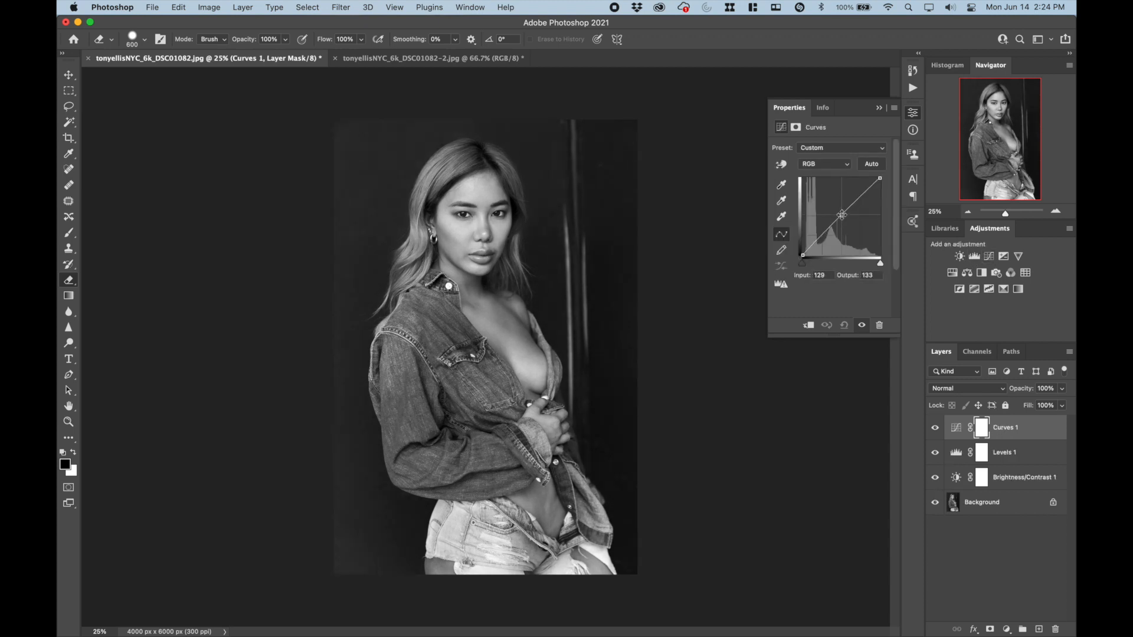
left_click(934, 430)
- Add a second Levels adjustment layer with the black input level set to 3
left_click(1056, 212)
left_click(1056, 211)
left_click(1056, 212)
left_click_drag(1026, 150, 1026, 117)
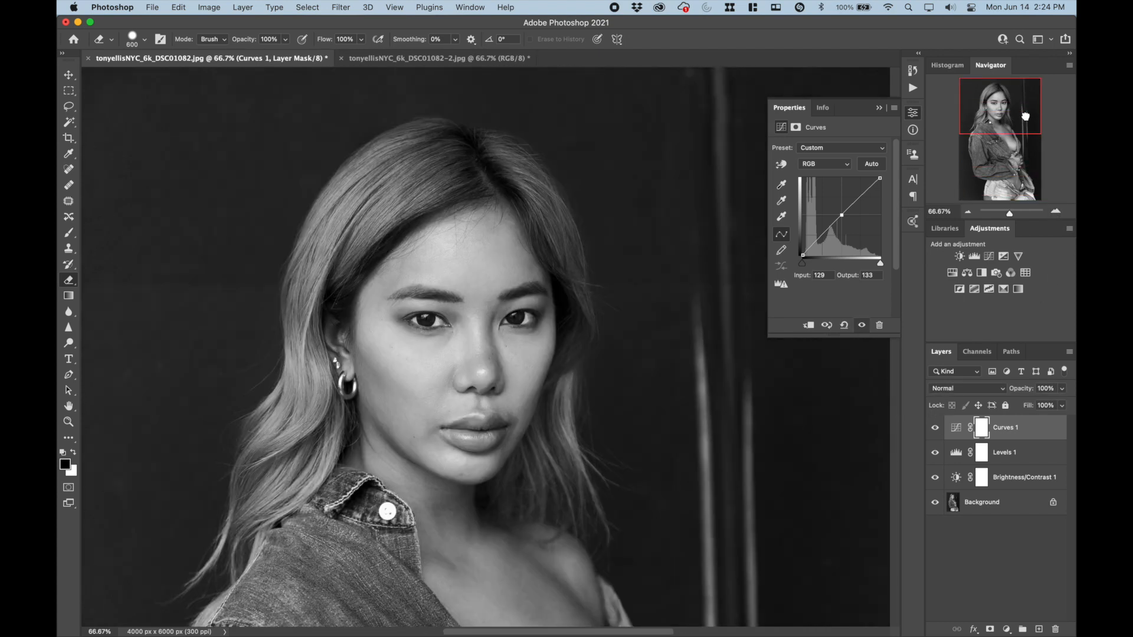
left_click(975, 255)
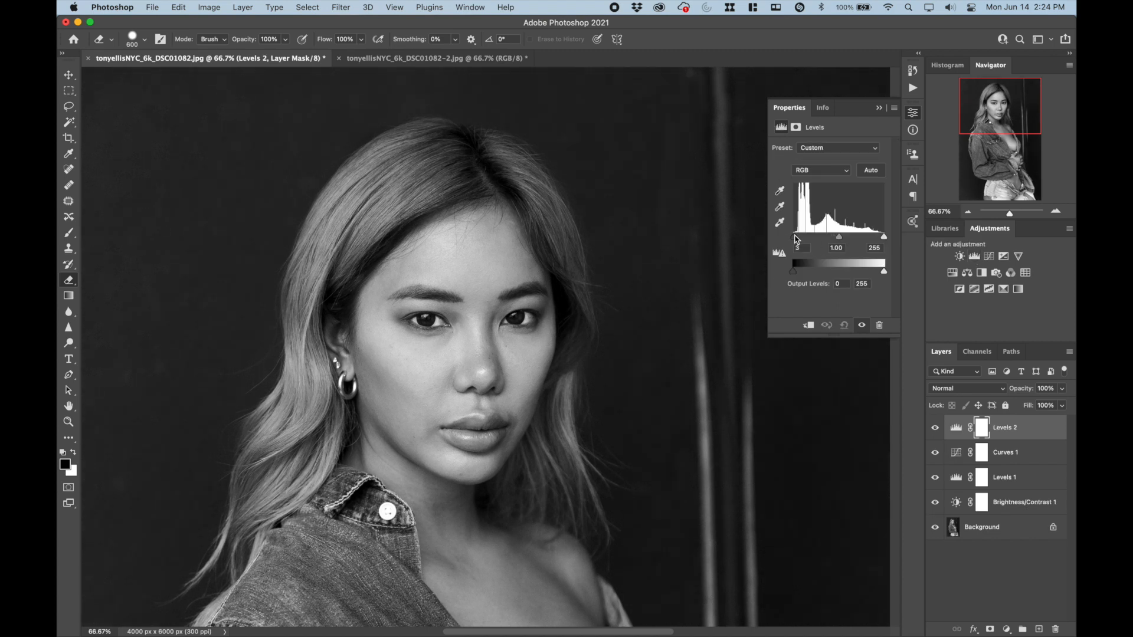
- Flatten the black-and-white portrait with all its adjustment layers into a single background
left_click(968, 212)
left_click(968, 211)
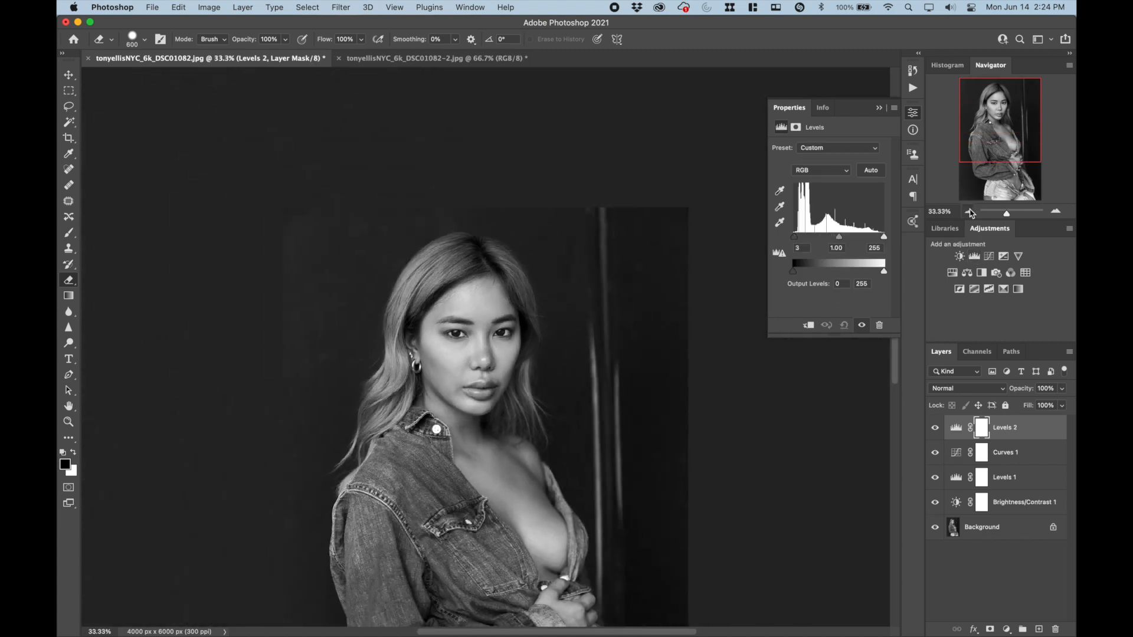
left_click(968, 212)
left_click(242, 7)
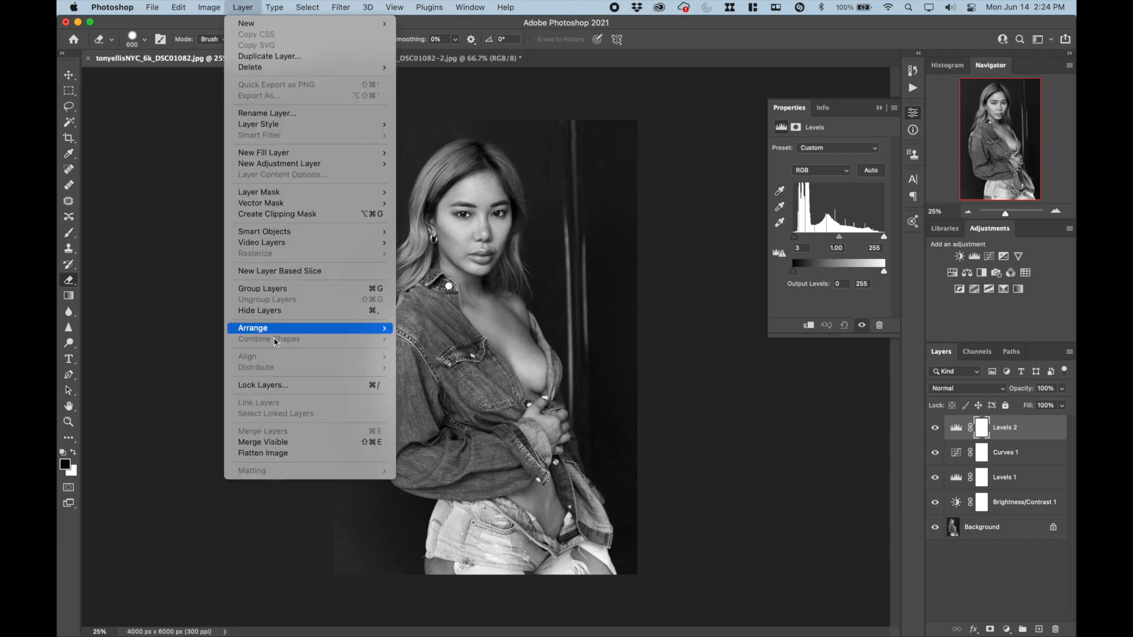
left_click(293, 455)
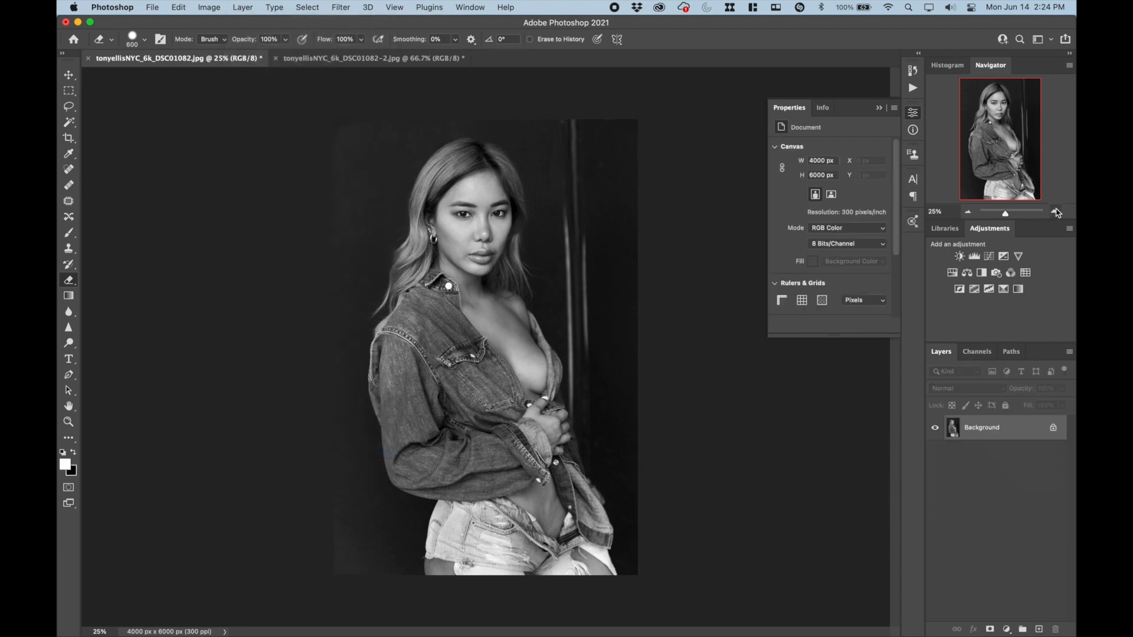
- Examine the face, lips and neck of the flattened portrait at 100% and 200%, and return to the full view at 25%
left_click(1055, 211)
left_click(1055, 212)
left_click(1056, 211)
left_click(1056, 211)
left_click_drag(1004, 135, 1003, 104)
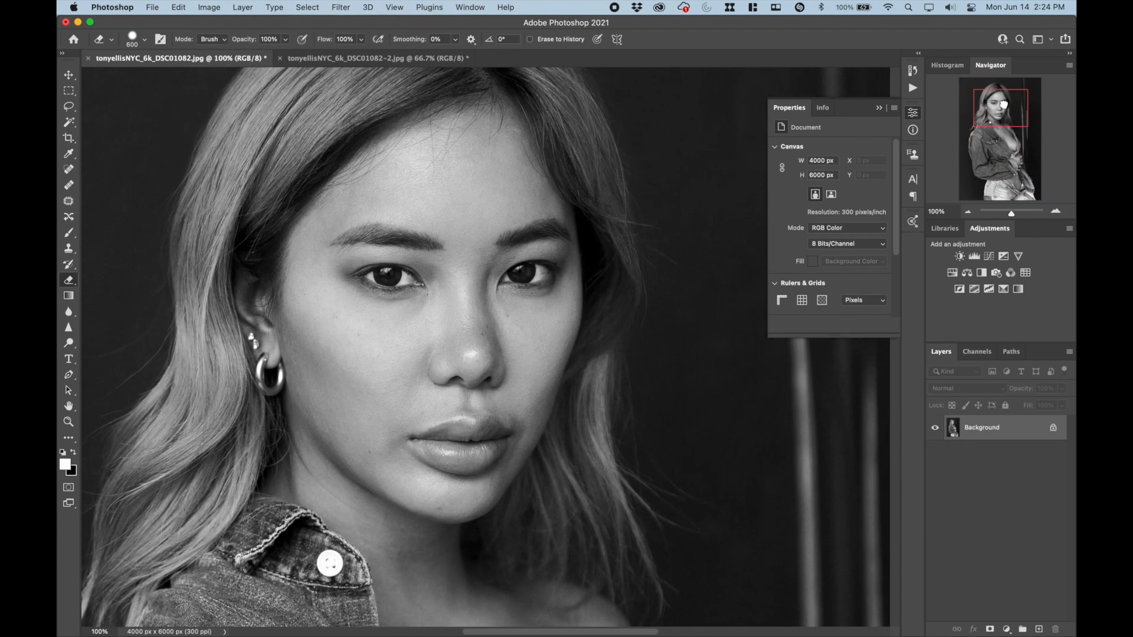
left_click(1056, 212)
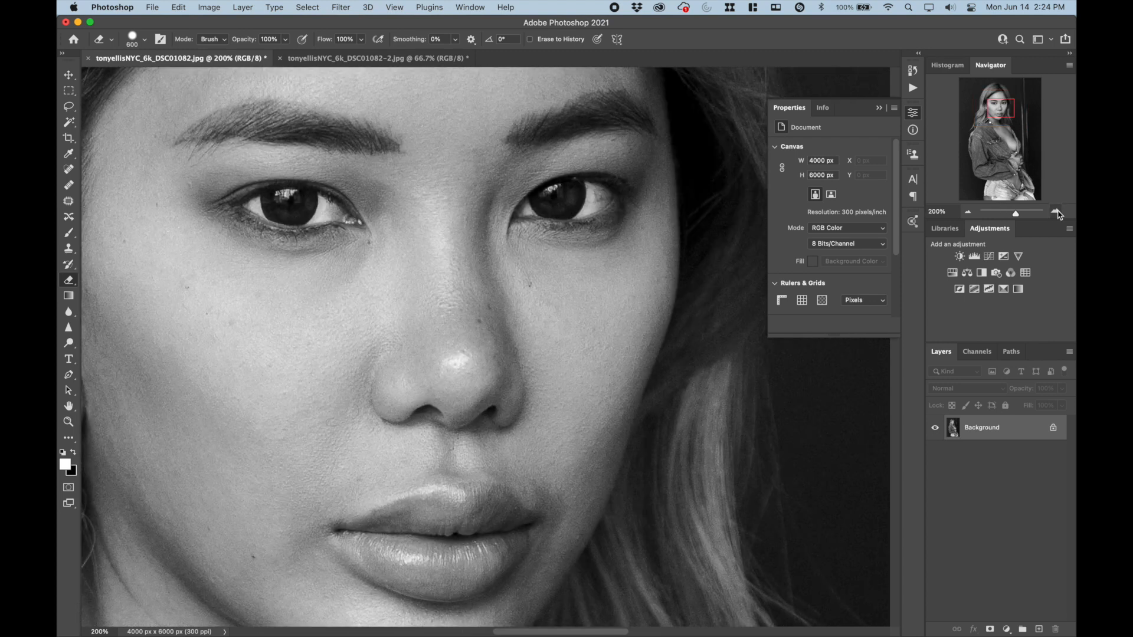
scroll(657, 366, "down", 8)
scroll(658, 366, "left", 5)
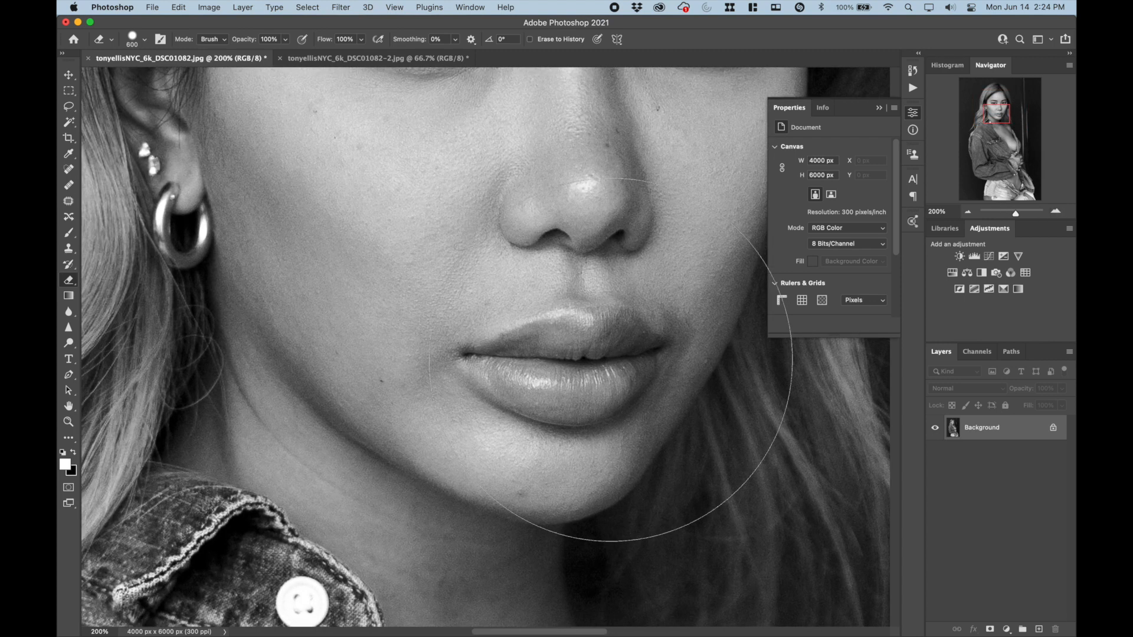
scroll(610, 360, "down", 2)
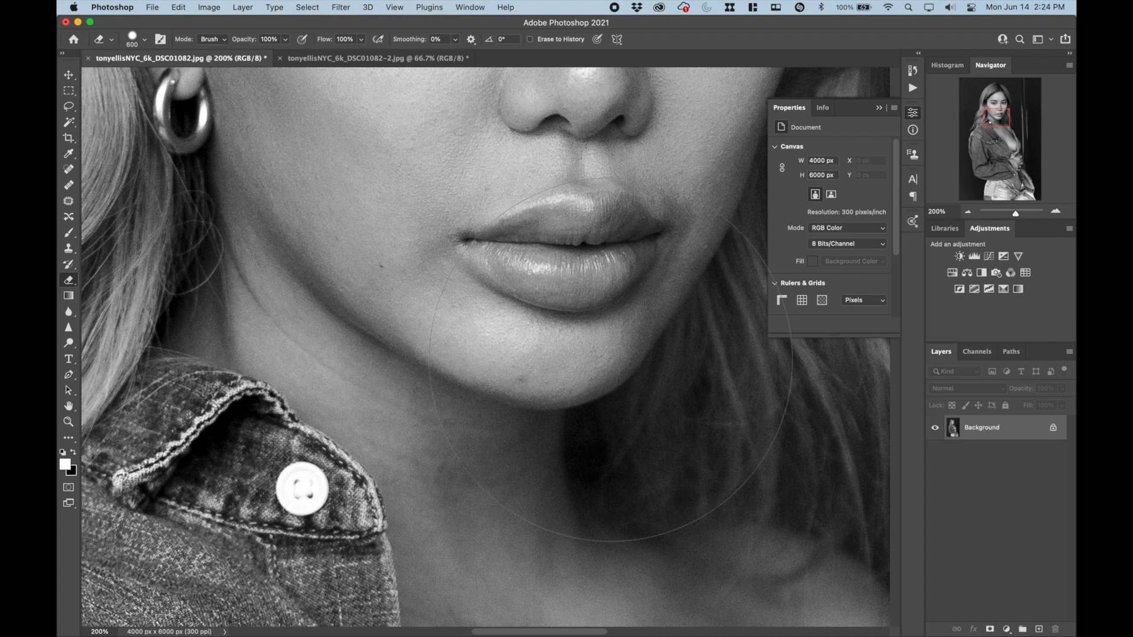
left_click(968, 211)
left_click(968, 211)
left_click(966, 212)
left_click(966, 212)
left_click(966, 212)
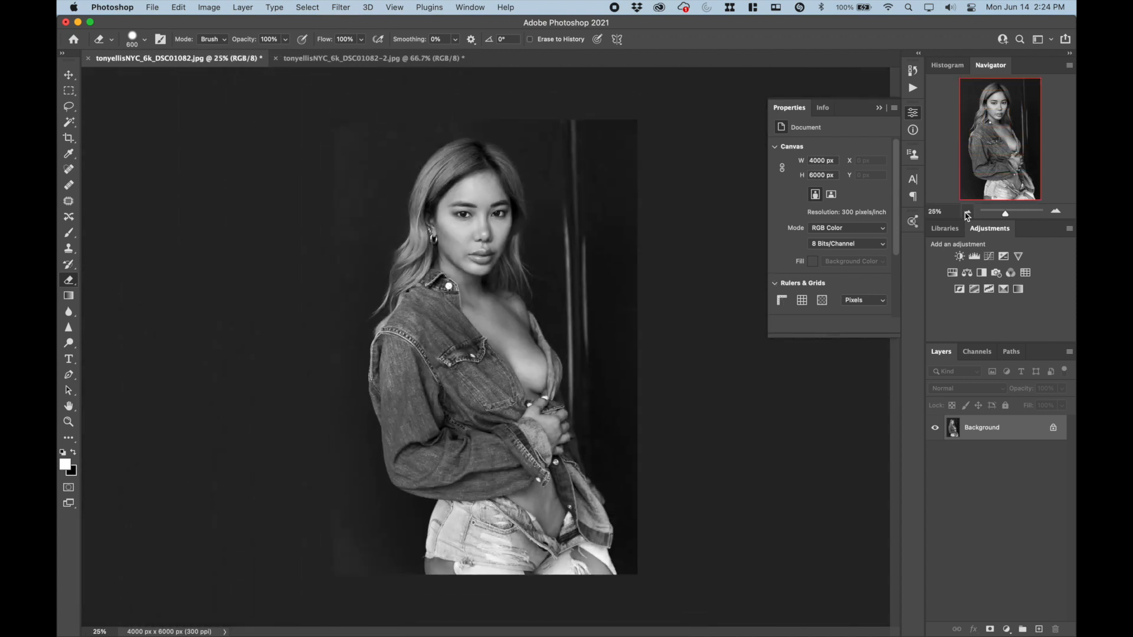
- Switch to the color version of the portrait and lower its saturation with a Hue/Saturation adjustment layer
left_click(380, 59)
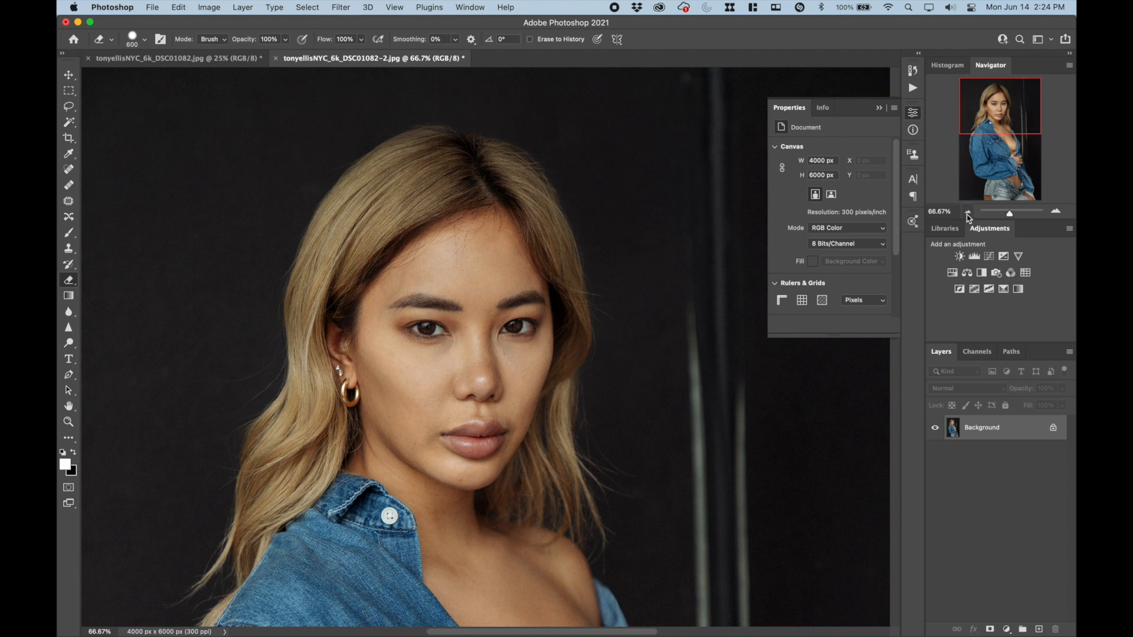
left_click(968, 211)
left_click(968, 211)
left_click(968, 211)
left_click(968, 212)
left_click(1056, 211)
left_click(1056, 211)
left_click(953, 273)
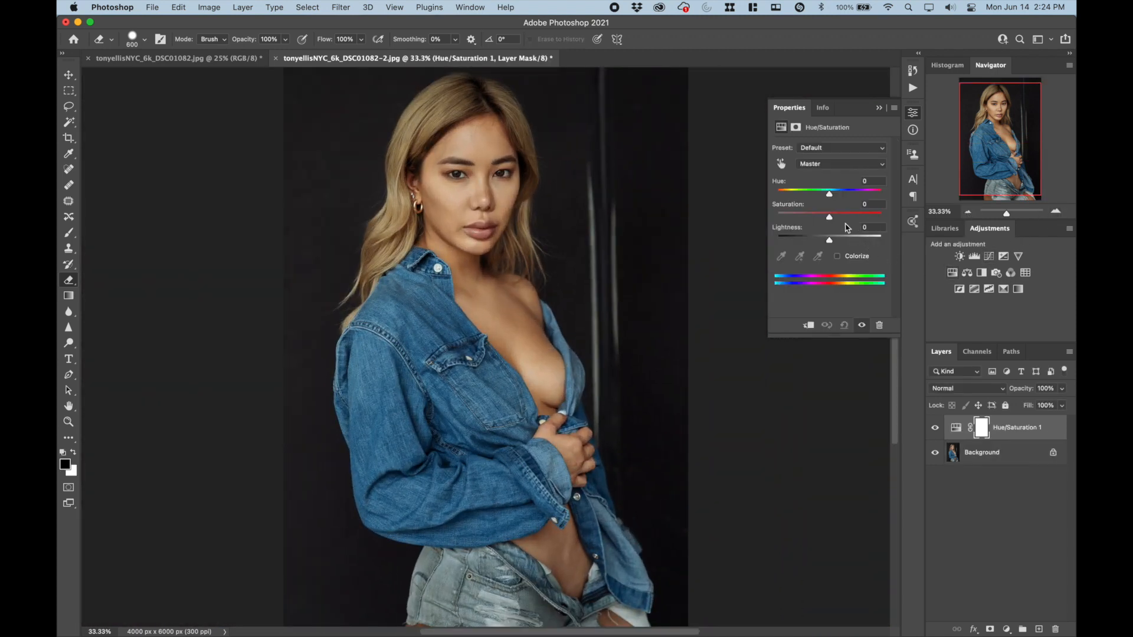
left_click_drag(829, 216, 816, 217)
- Add a Brightness/Contrast layer with contrast -8 and a Levels layer with input levels 3 and 248 to the color portrait
left_click(960, 256)
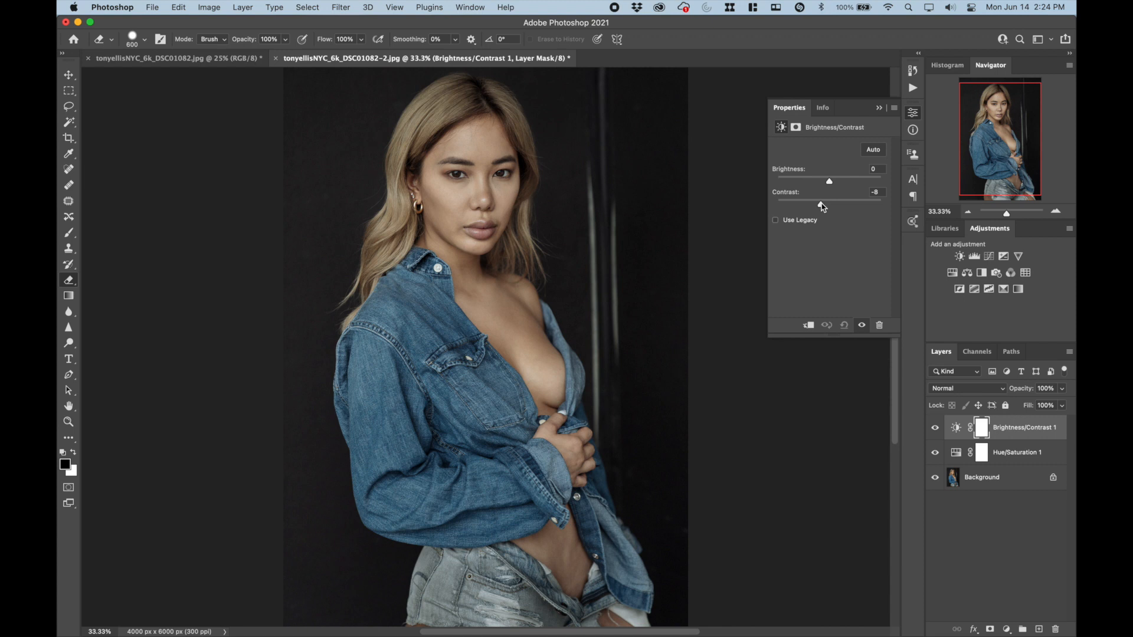
left_click(975, 256)
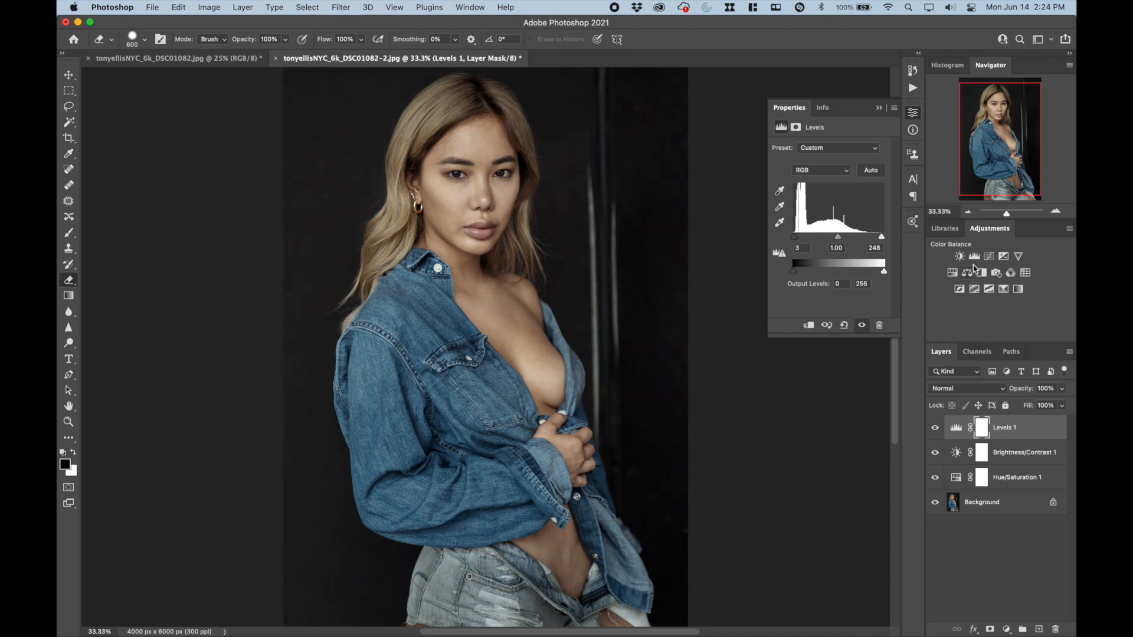
- Add a Curves adjustment layer that darkens the midtones from input 133 to output 126
left_click(1004, 256)
left_click(844, 217)
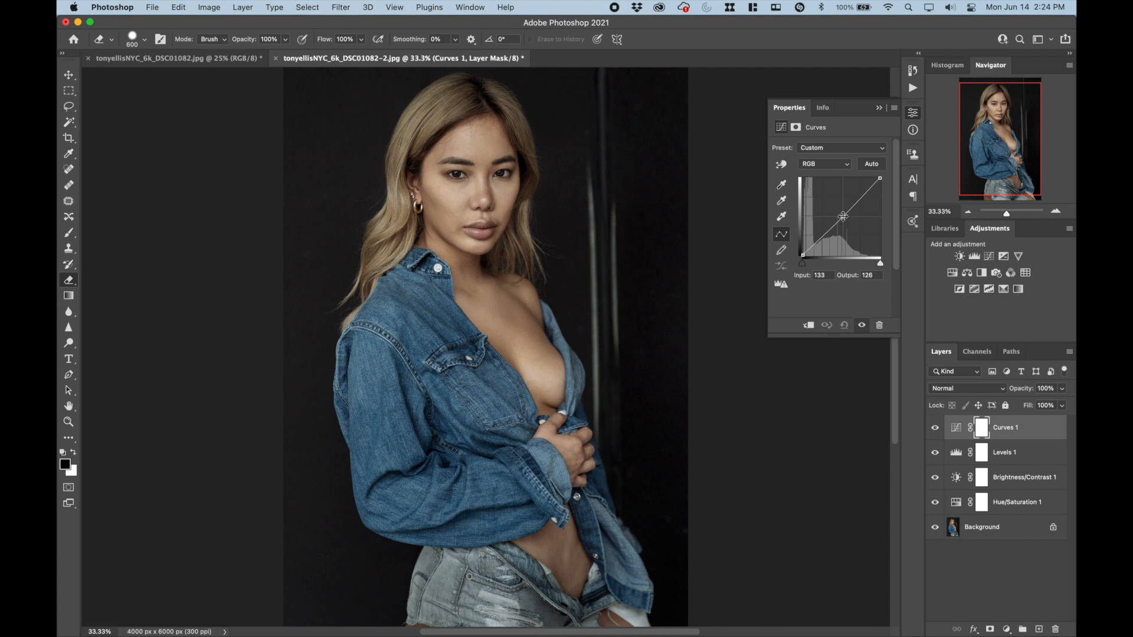
- Readjust the Hue/Saturation layer of the color portrait to a saturation of -17
left_click(945, 505)
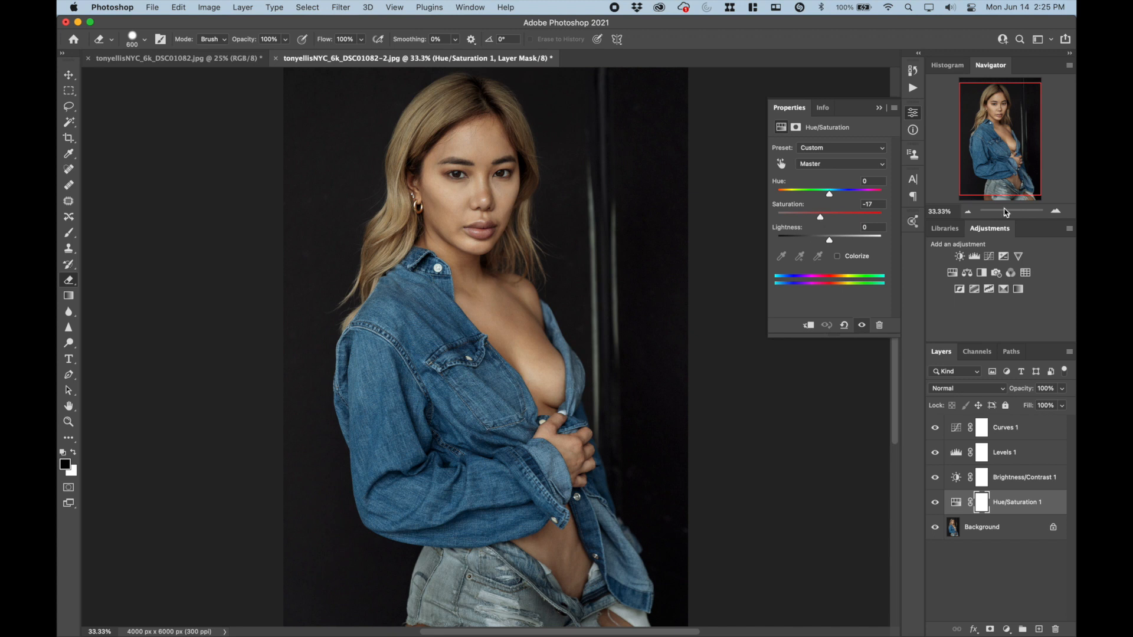
left_click(967, 211)
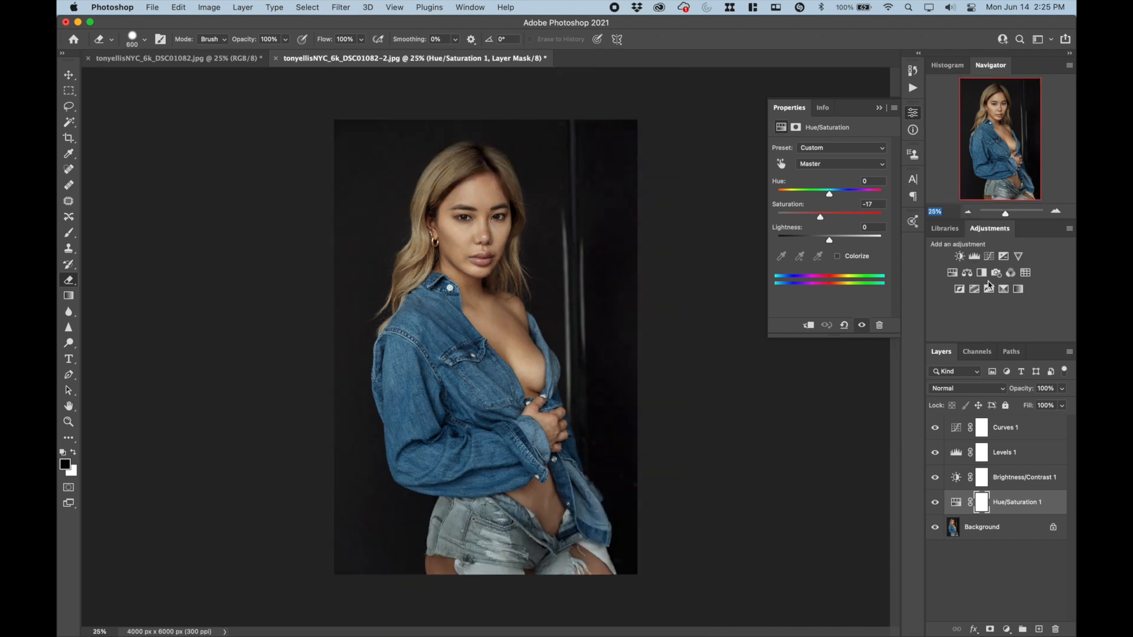
- Add a second Brightness/Contrast layer above Hue/Saturation with brightness 9, and check the portrait at 50%
left_click(959, 256)
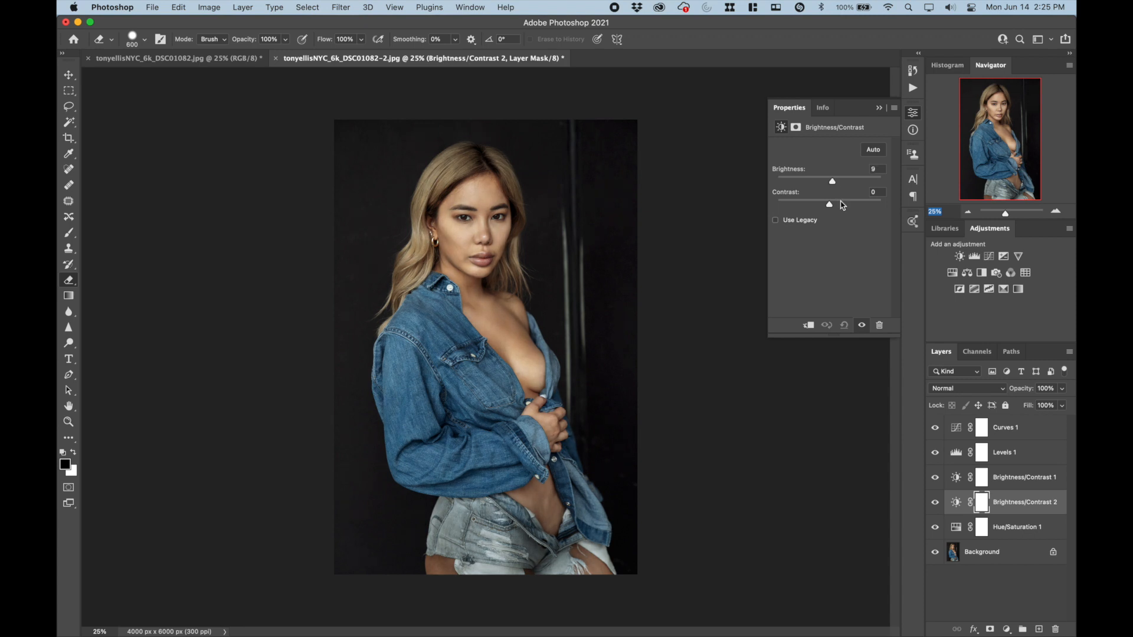
left_click(1056, 211)
left_click(1056, 211)
scroll(541, 237, "up", 4)
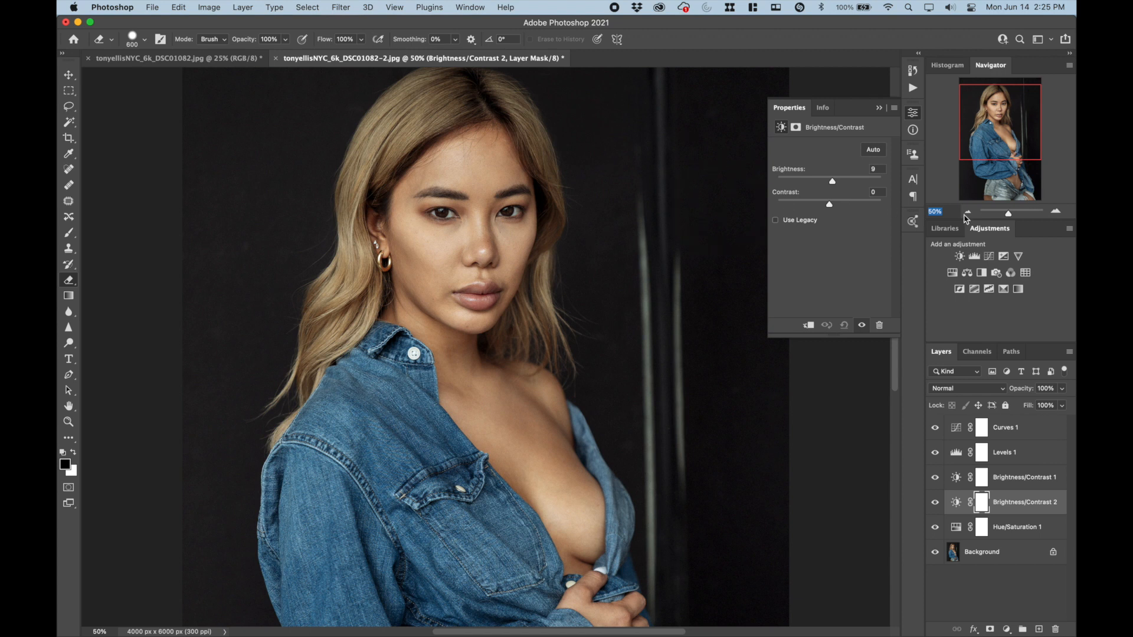
- Check the face at 100% and flatten the color portrait into a single Background layer
left_click(1053, 211)
left_click(1053, 212)
scroll(485, 347, "up", 3)
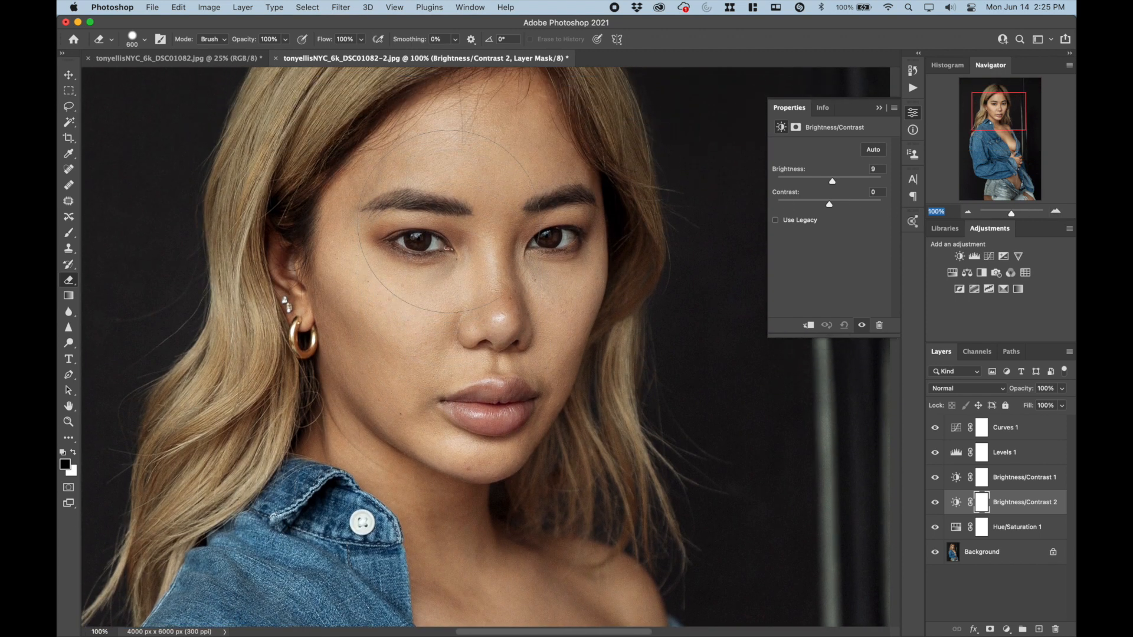
left_click(235, 9)
left_click(291, 455)
- Switch to the black-and-white portrait, outline the light background streaks with the Patch tool, and open Content-Aware Fill for that selection
left_click(177, 58)
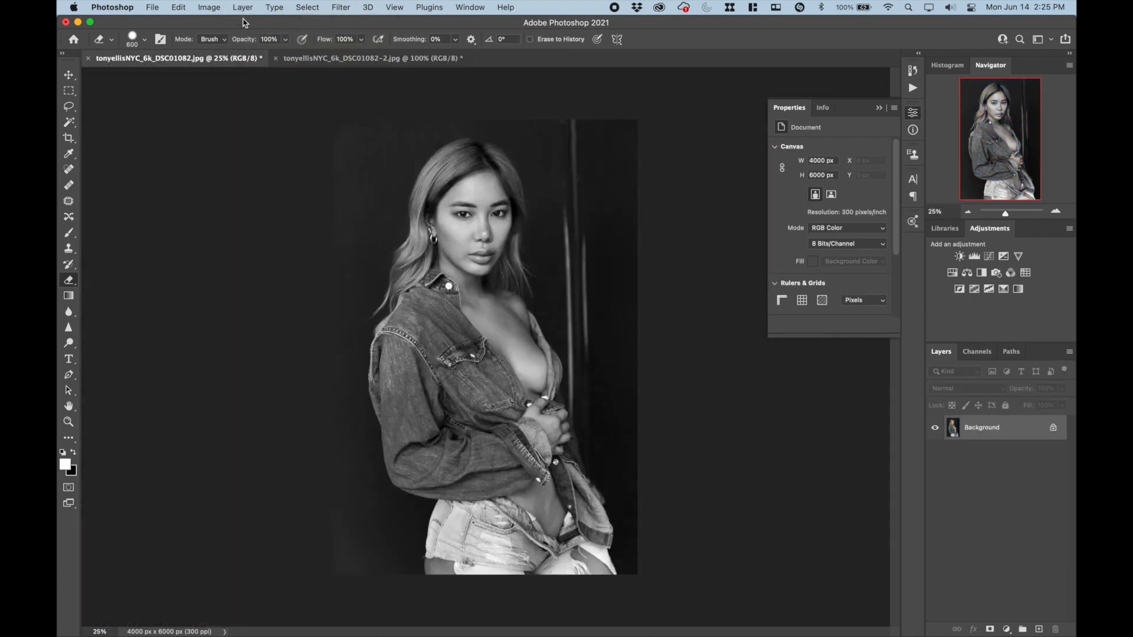
left_click(243, 7)
left_click(684, 171)
left_click(69, 201)
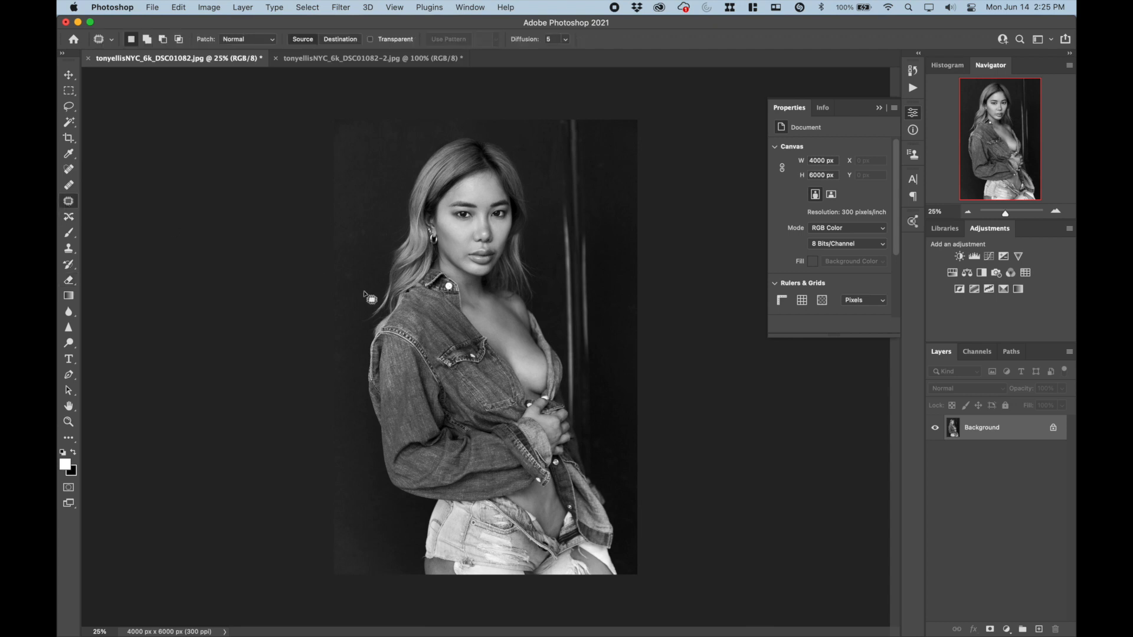
mouse_move(589, 136)
left_mouse_down()
mouse_move(582, 101)
mouse_move(549, 111)
mouse_move(545, 223)
mouse_move(570, 375)
mouse_move(587, 380)
mouse_move(602, 132)
left_mouse_up()
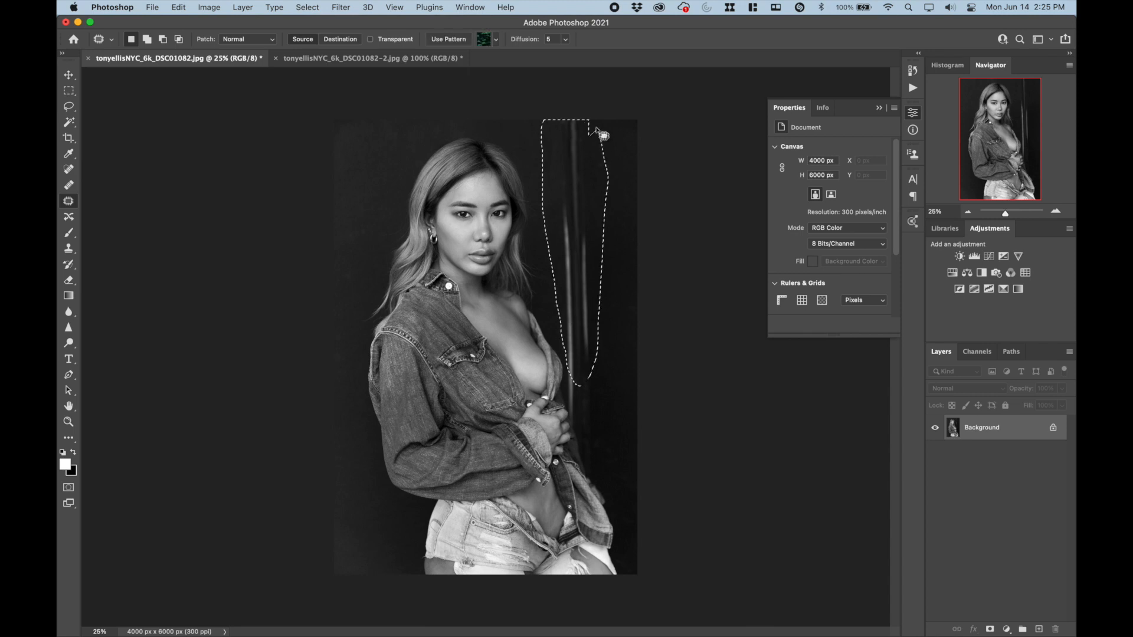
left_click(209, 7)
mouse_move(180, 6)
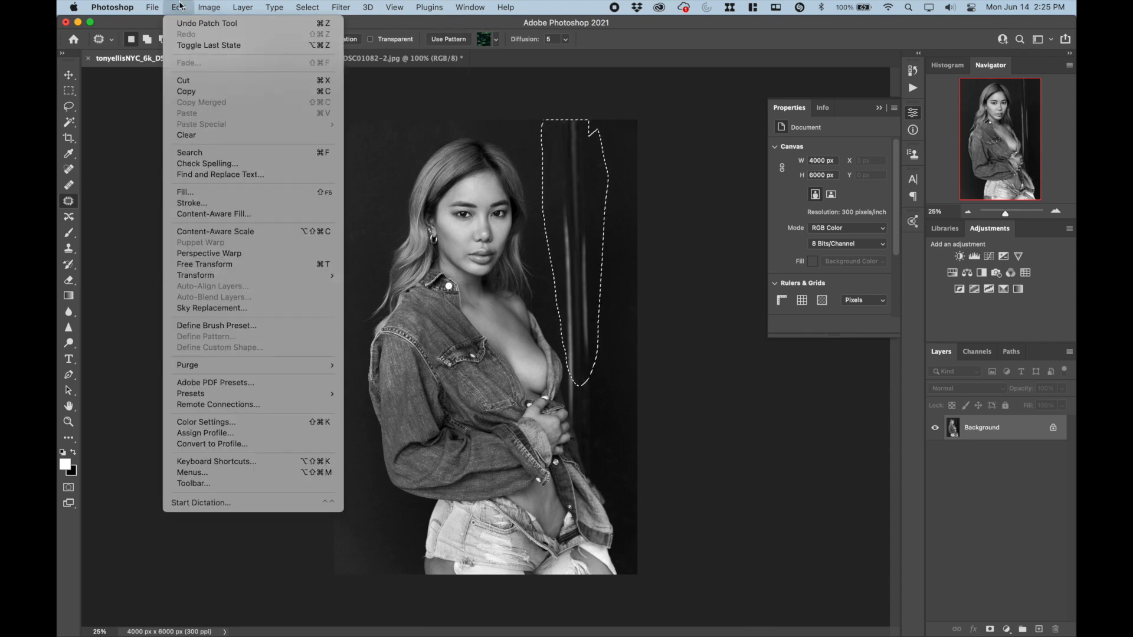
left_click(225, 217)
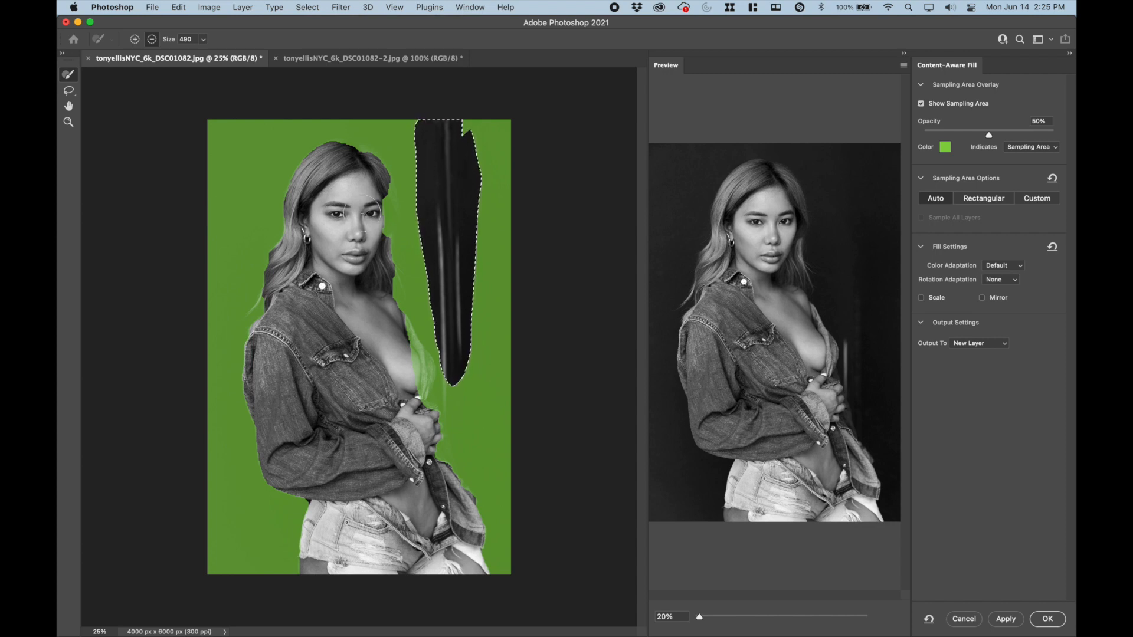
- Exclude the edges of the model's hair, jacket and shorts from the Content-Aware Fill sampling area with the 490 px brush
mouse_move(295, 219)
left_mouse_down()
mouse_move(319, 163)
mouse_move(383, 171)
mouse_move(394, 269)
left_mouse_up()
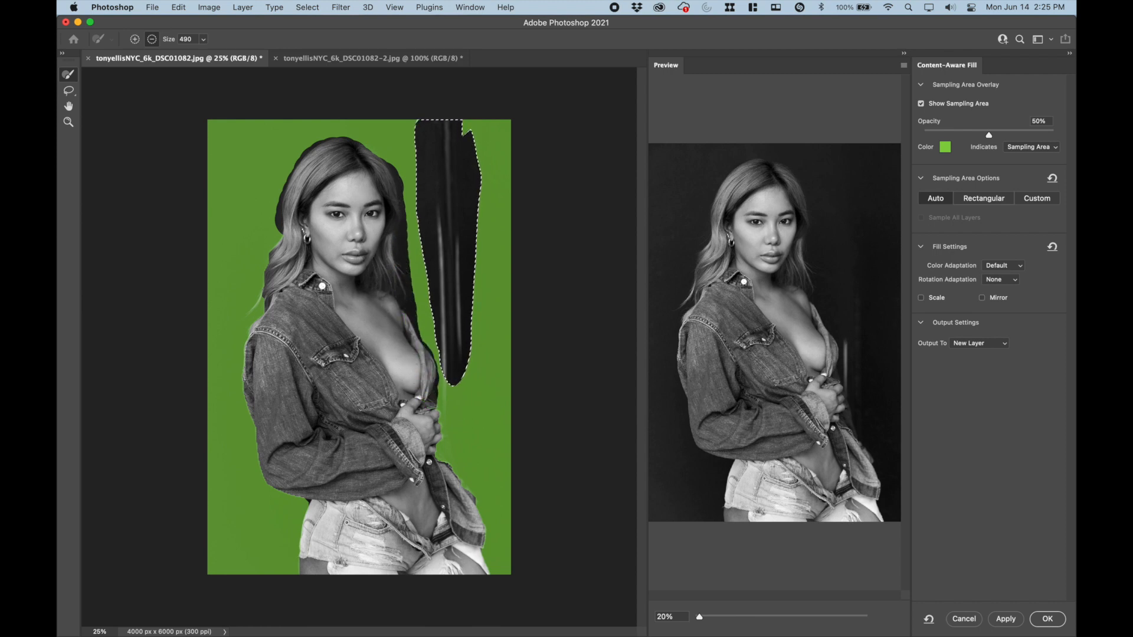
mouse_move(438, 442)
left_mouse_down()
mouse_move(482, 514)
mouse_move(493, 581)
left_mouse_up()
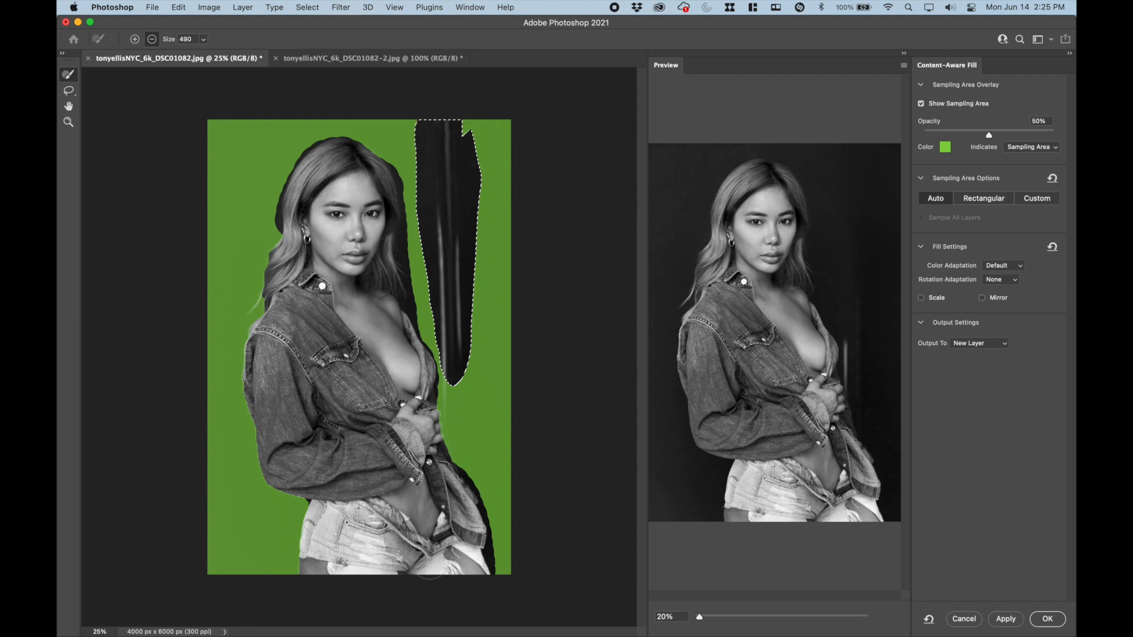
left_click_drag(304, 561, 294, 509)
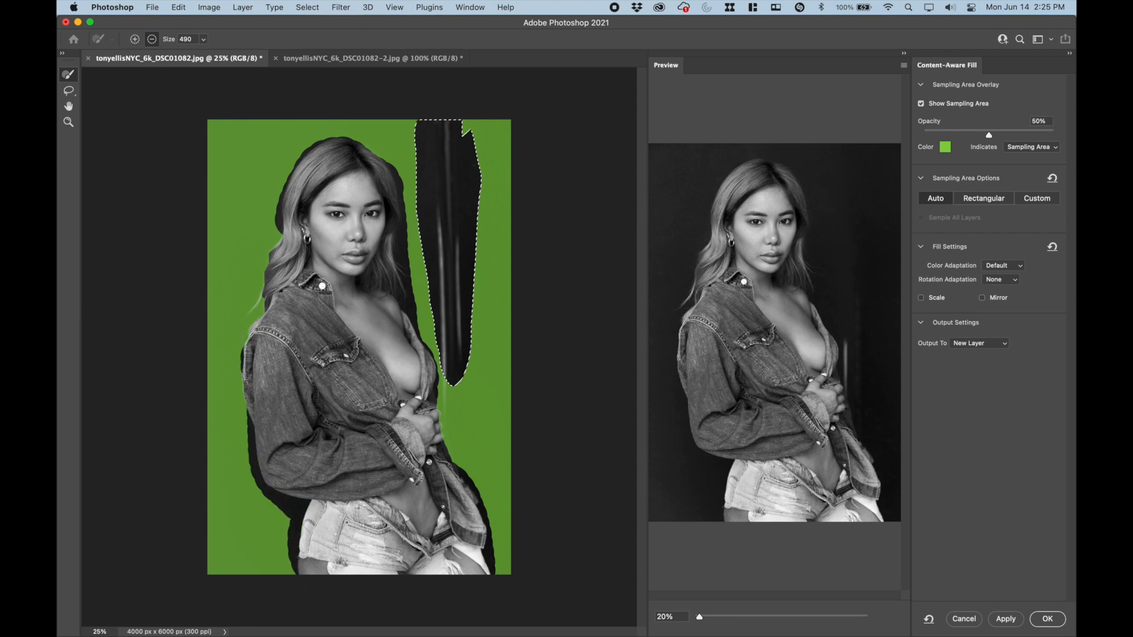
mouse_move(296, 266)
left_mouse_down()
mouse_move(293, 192)
mouse_move(261, 299)
mouse_move(264, 355)
left_mouse_up()
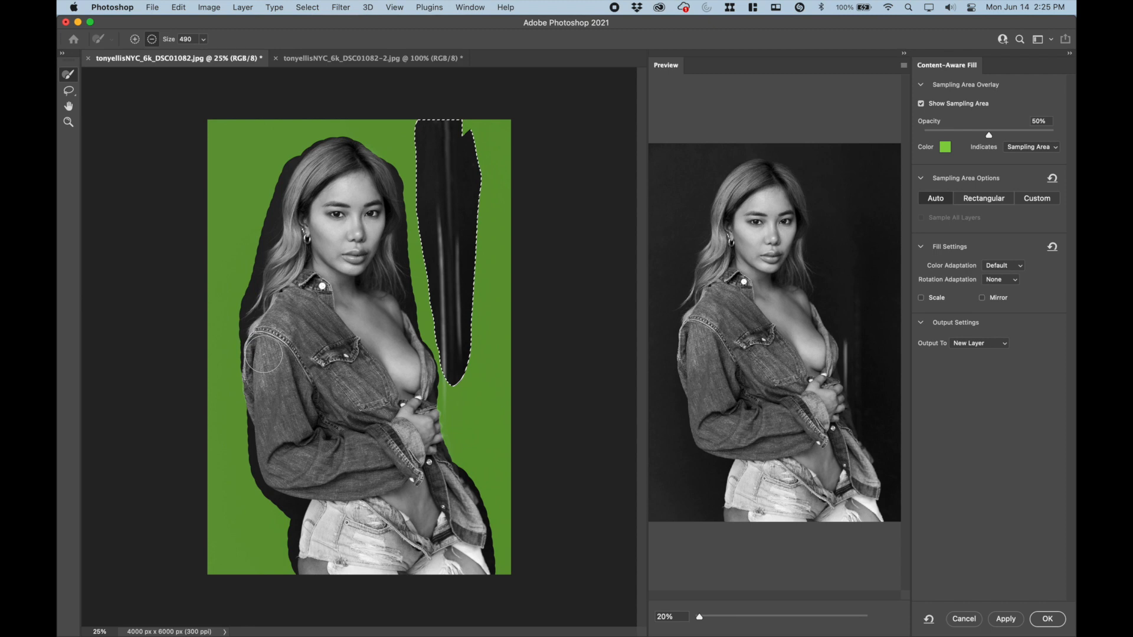
mouse_move(286, 168)
left_mouse_down()
mouse_move(322, 145)
mouse_move(387, 171)
left_mouse_up()
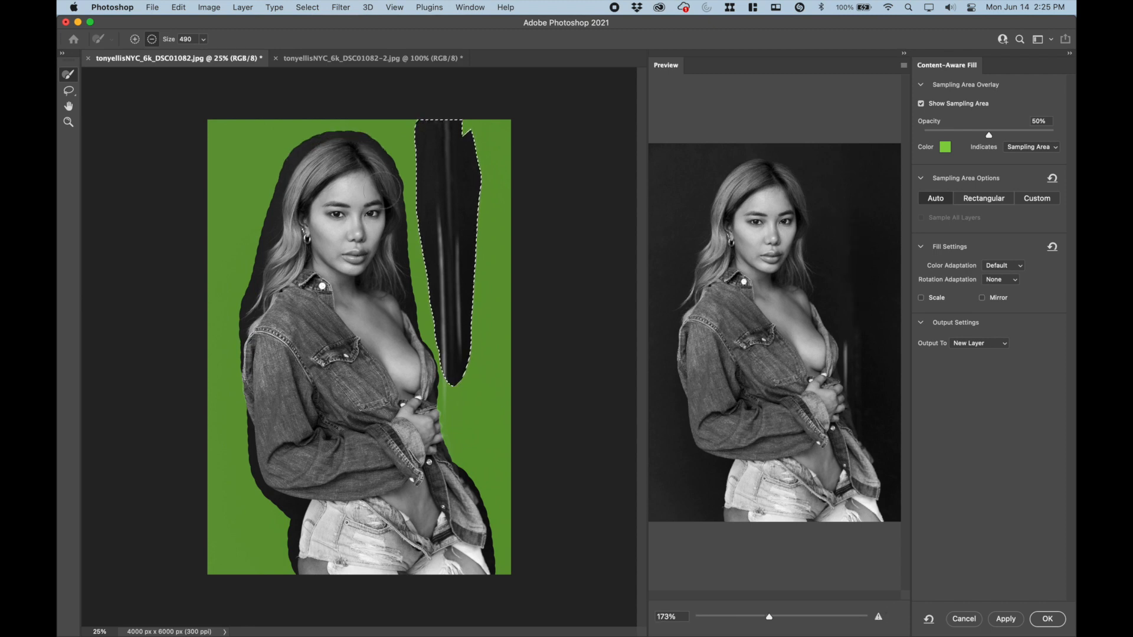
- Apply the content-aware fill to a new layer and flatten the black-and-white image
left_click(1048, 621)
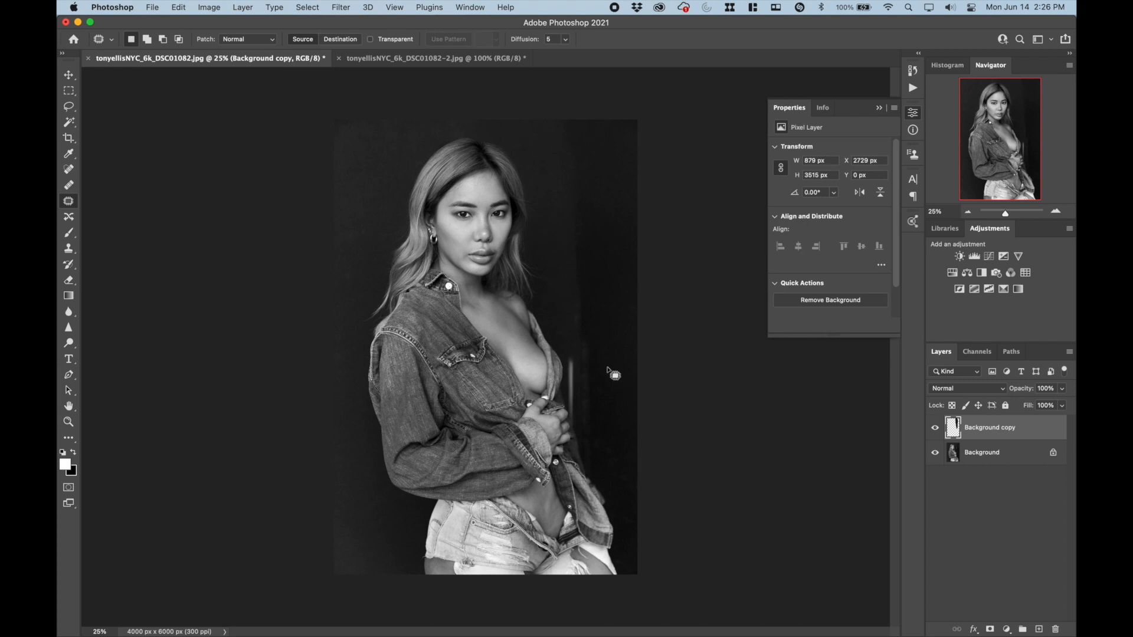
left_click(242, 7)
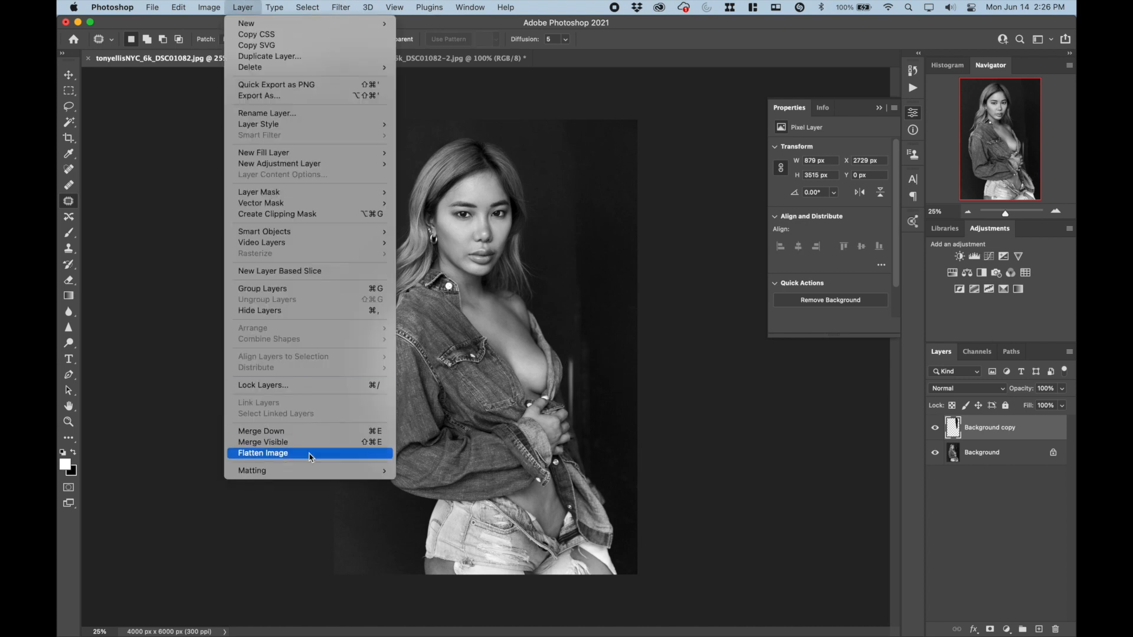
left_click(262, 453)
- Patch the remaining streak ends beside the chest with clean background from above, and deselect
mouse_move(594, 262)
left_mouse_down()
mouse_move(585, 129)
mouse_move(567, 263)
left_mouse_up()
left_click_drag(572, 357, 601, 269)
left_click(602, 273)
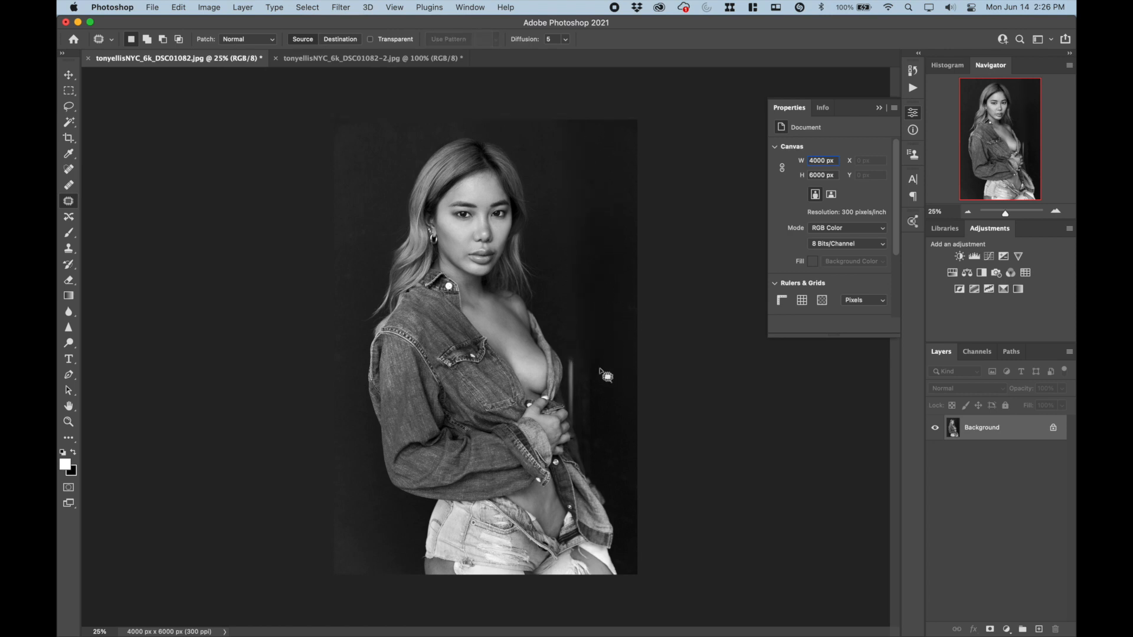
mouse_move(576, 399)
left_mouse_down()
mouse_move(608, 377)
mouse_move(590, 299)
left_mouse_up()
key("super+d")
- Add an empty layer and use the Clone Stamp to cover the leftover streak beside the jacket and hands with clean dark background
left_click(1056, 211)
left_click(1056, 211)
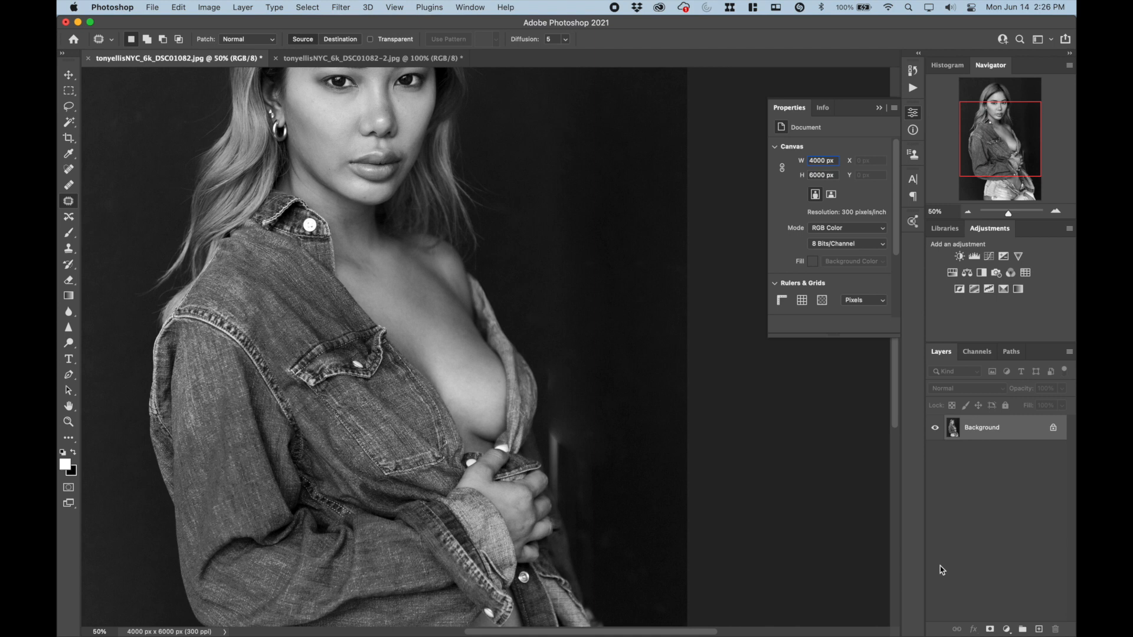
left_click(1038, 630)
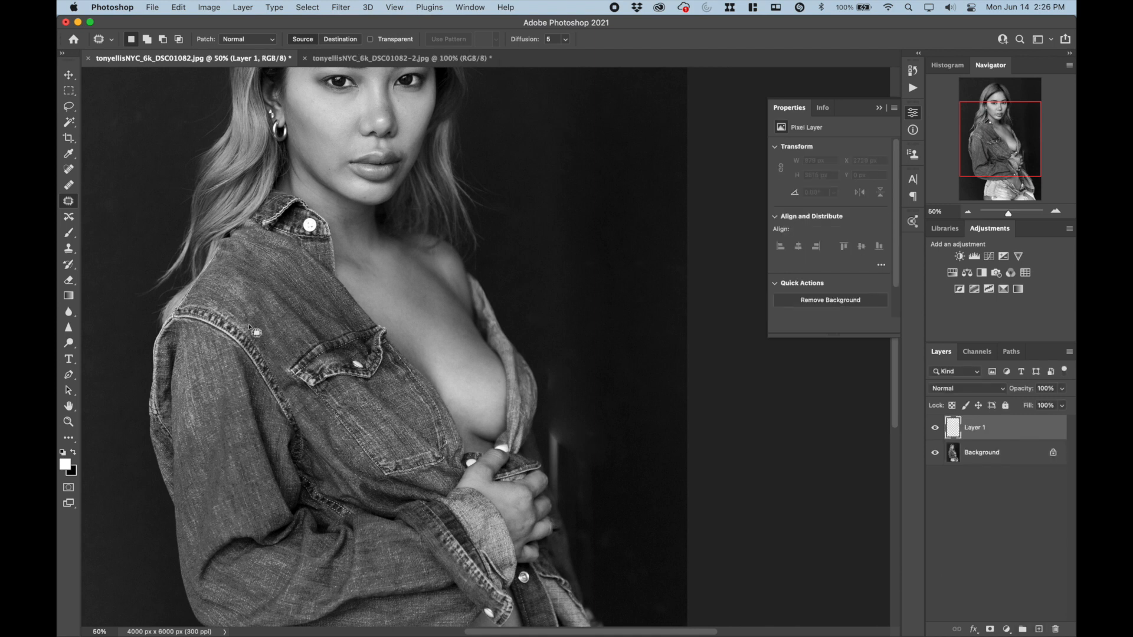
left_click(69, 248)
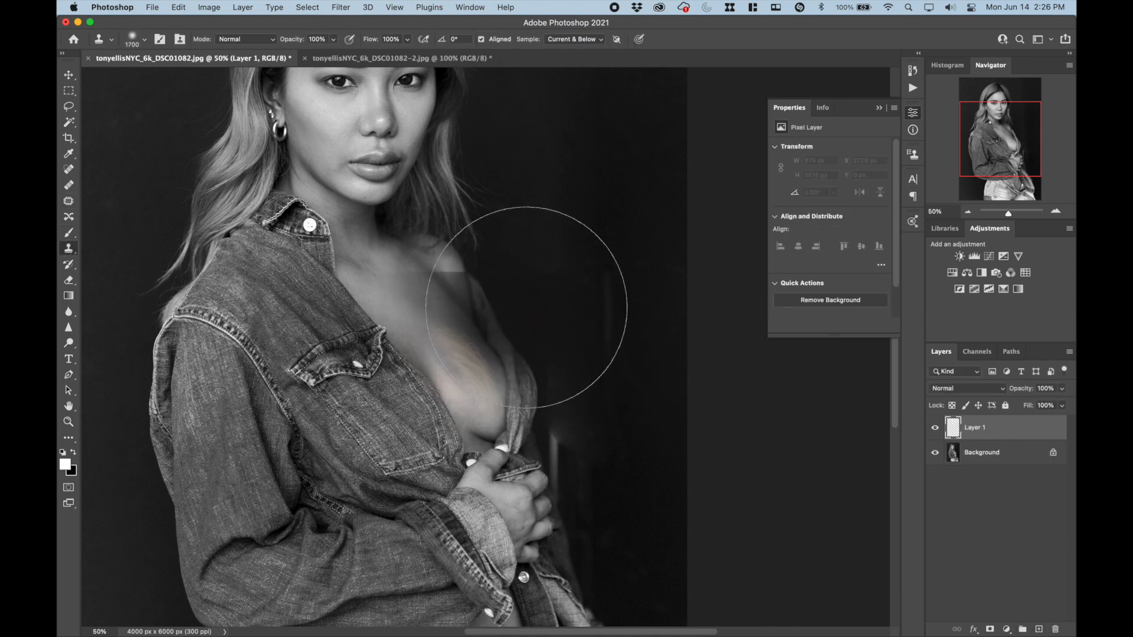
left_click(600, 242, "alt")
left_click(589, 380)
key("[")
key("[")
left_click(609, 351, "alt")
key("[")
left_click(579, 443)
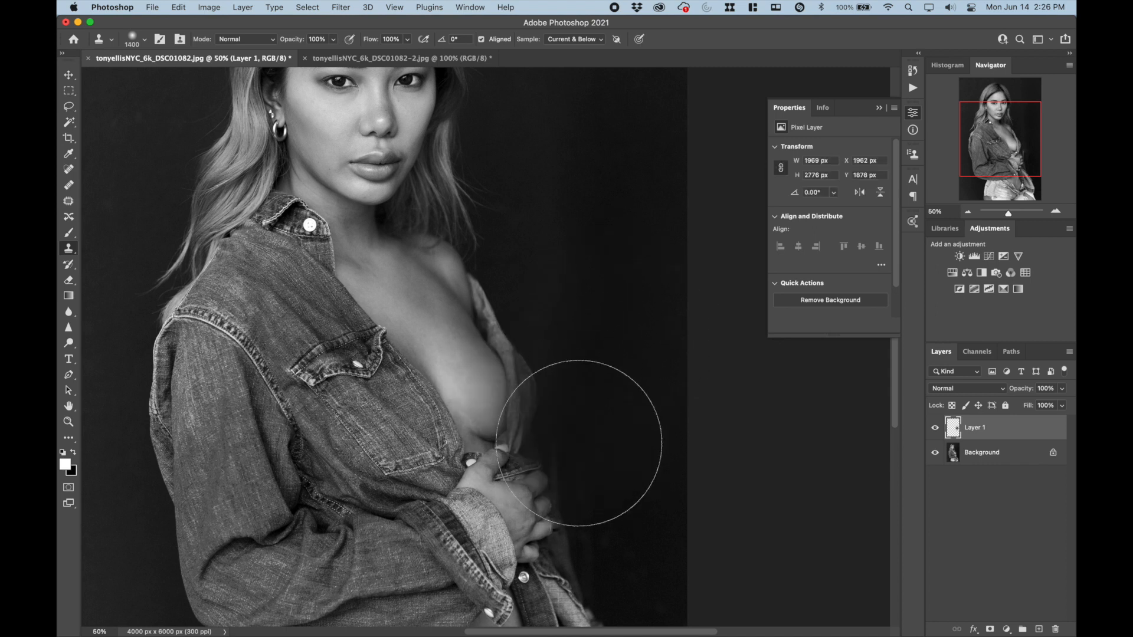
left_click(584, 467)
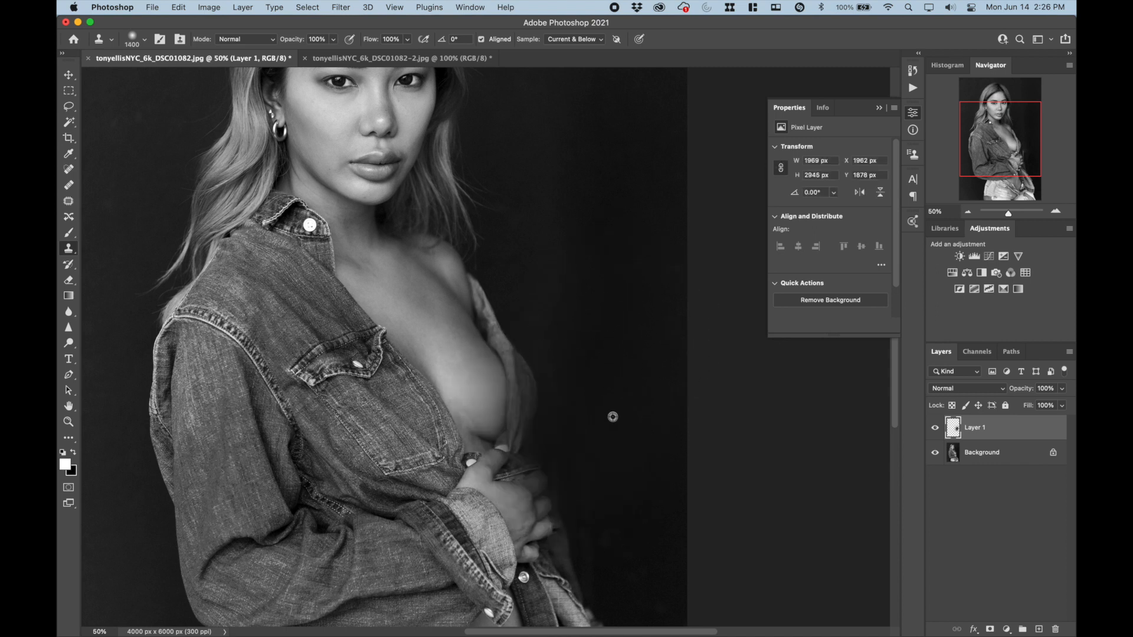
left_click(612, 417, "alt")
left_click(601, 505)
- Erase the cloned background where it overlaps the jacket edge, chest and hands on the new layer
left_click(69, 280)
left_click(491, 448)
mouse_move(475, 333)
left_mouse_down()
mouse_move(513, 401)
mouse_move(534, 552)
left_mouse_up()
key("[")
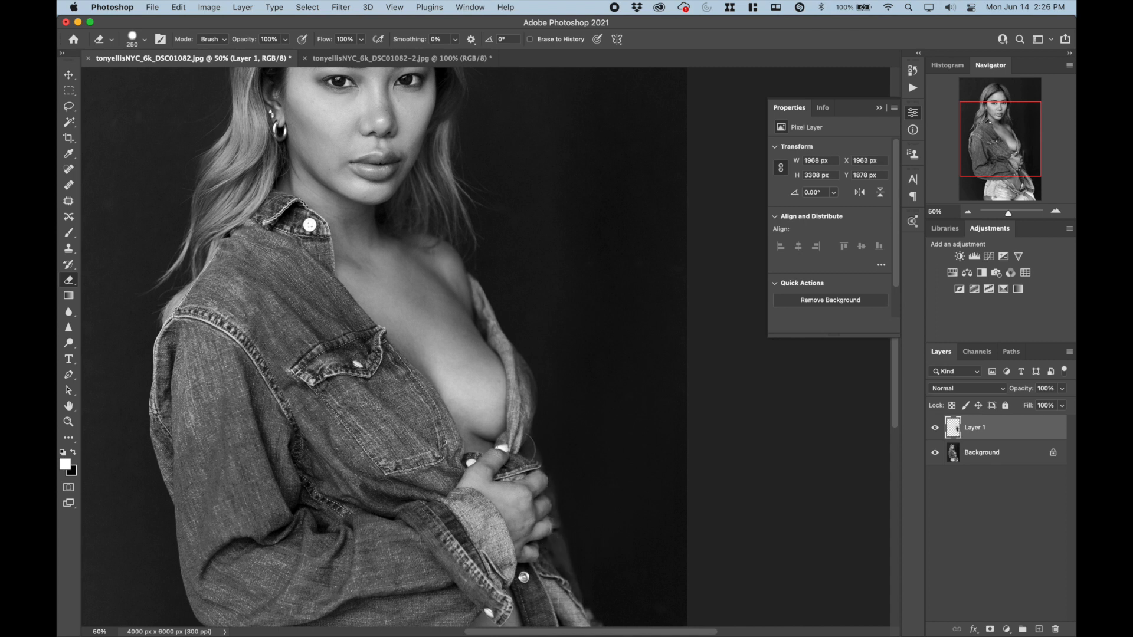
- Compare the black-and-white portrait with and without the cloned layer at 50% and 25%
left_click(935, 428)
left_click(935, 428)
left_click(935, 428)
left_click(936, 428)
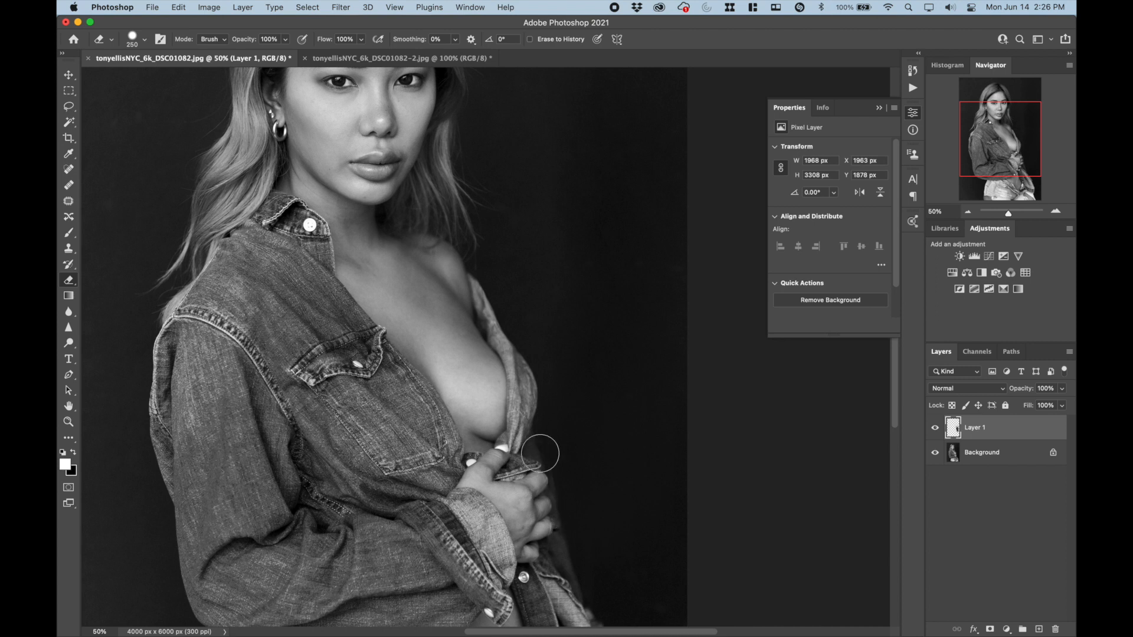
left_click(968, 211)
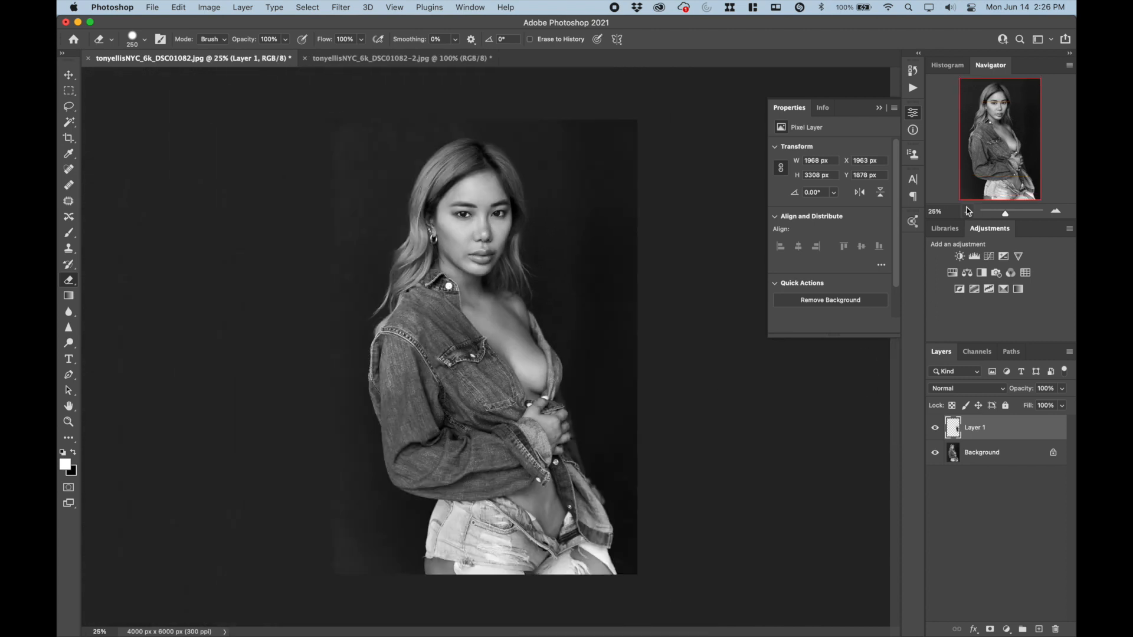
left_click(936, 427)
left_click(935, 428)
left_click(935, 428)
left_click(935, 428)
- Flatten the black-and-white image and patch the uneven background areas beside the model's head and hair
left_click(242, 7)
left_click(278, 454)
left_click(70, 200)
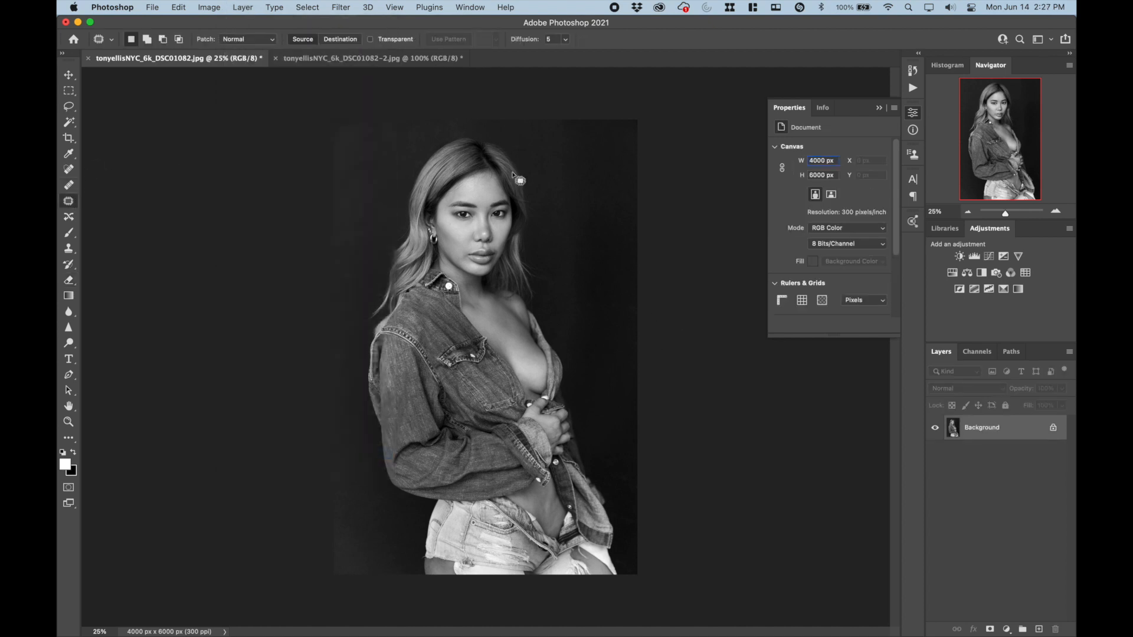
mouse_move(607, 152)
left_mouse_down()
mouse_move(550, 195)
mouse_move(560, 313)
mouse_move(601, 301)
mouse_move(598, 175)
left_mouse_up()
left_click_drag(594, 223, 596, 236)
key("super+d")
- Save the black-and-white portrait as a Baseline (Standard) JPEG at quality 12, Maximum
left_click(155, 8)
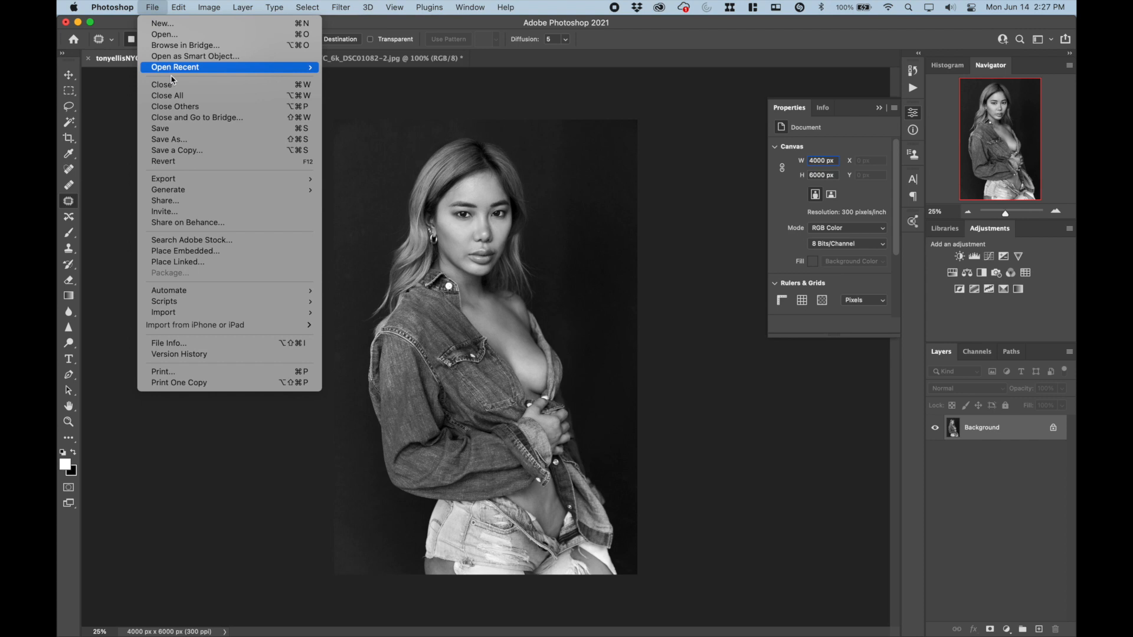
left_click(185, 134)
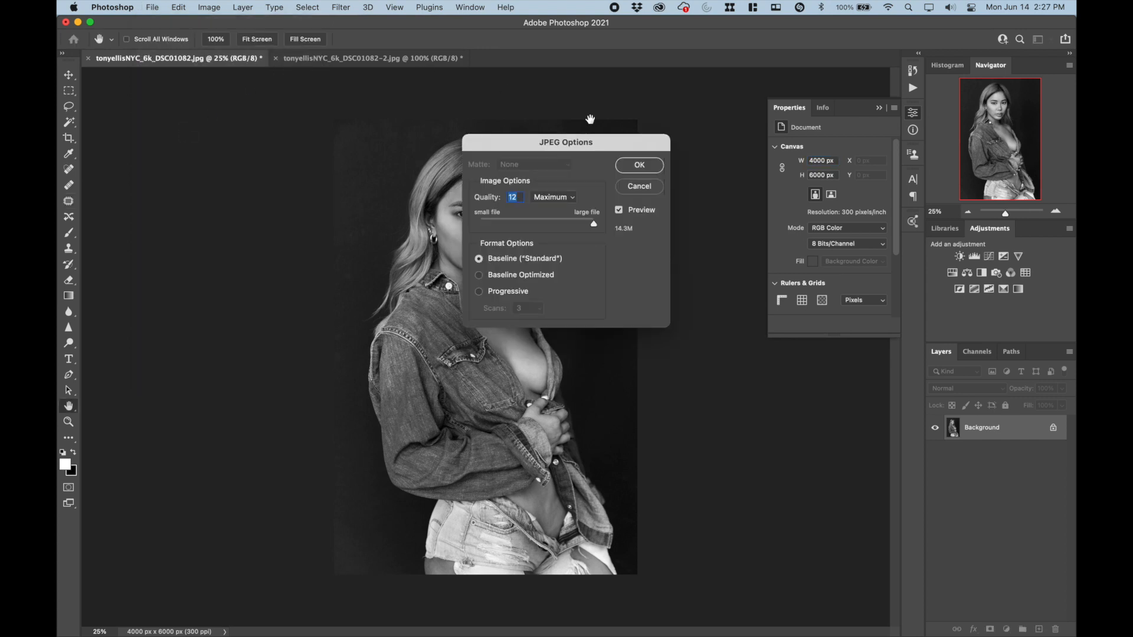
left_click(639, 165)
- Switch to the color portrait, outline its background streaks with the Patch tool, and open Content-Aware Fill for that selection
left_click(373, 61)
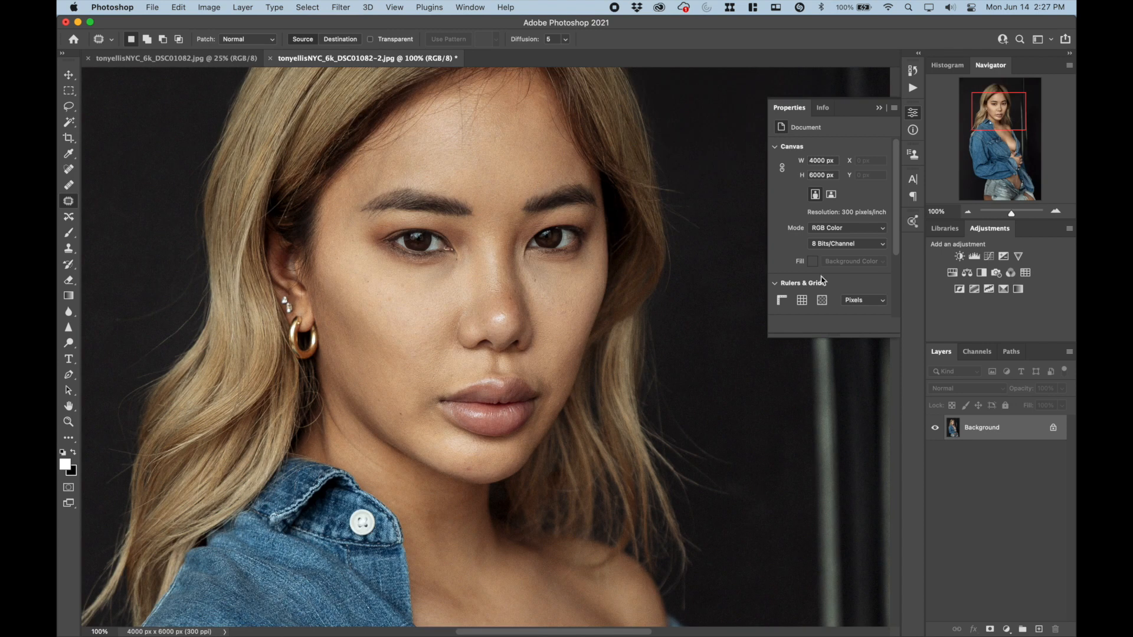
key("super+0")
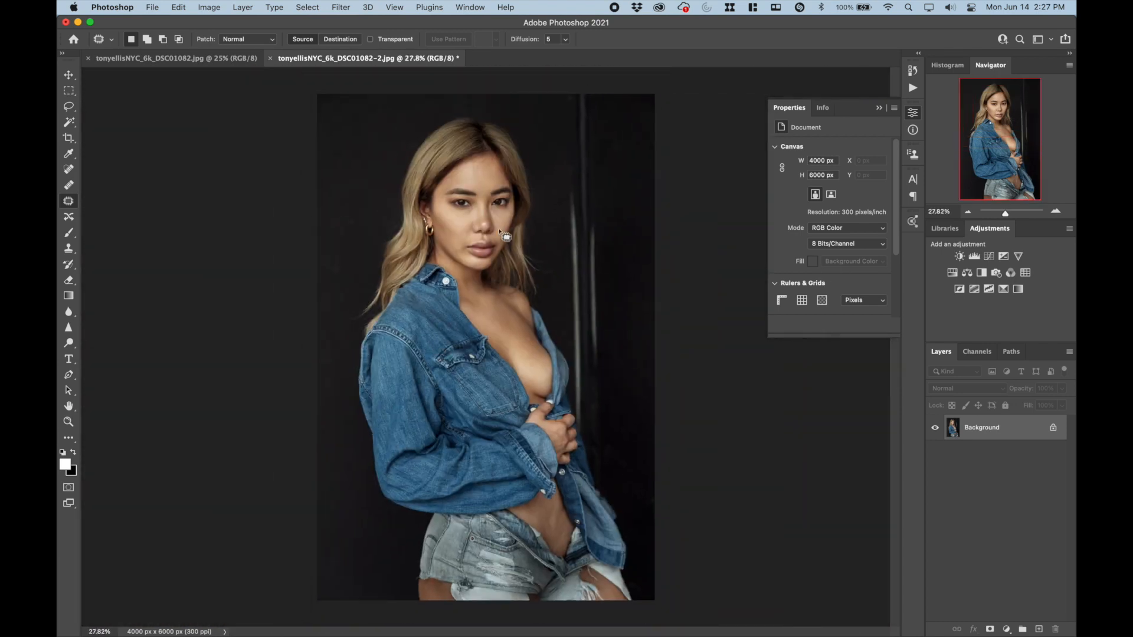
mouse_move(595, 85)
left_mouse_down()
mouse_move(553, 101)
mouse_move(548, 169)
left_mouse_up()
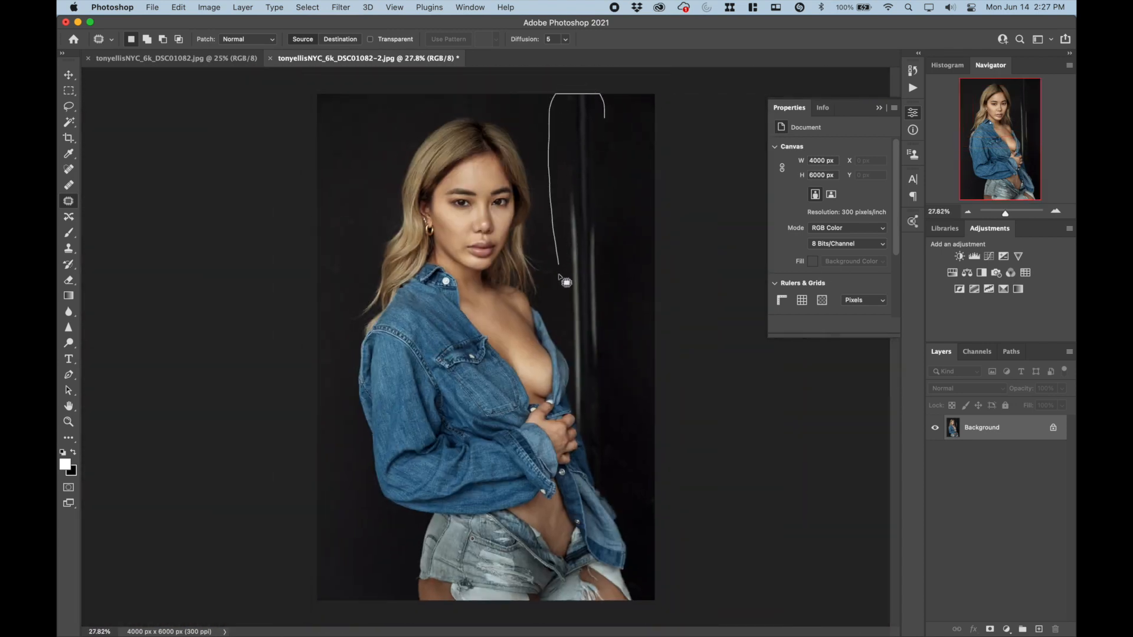
mouse_move(600, 319)
left_mouse_down()
mouse_move(618, 141)
mouse_move(610, 94)
left_mouse_up()
left_click(189, 7)
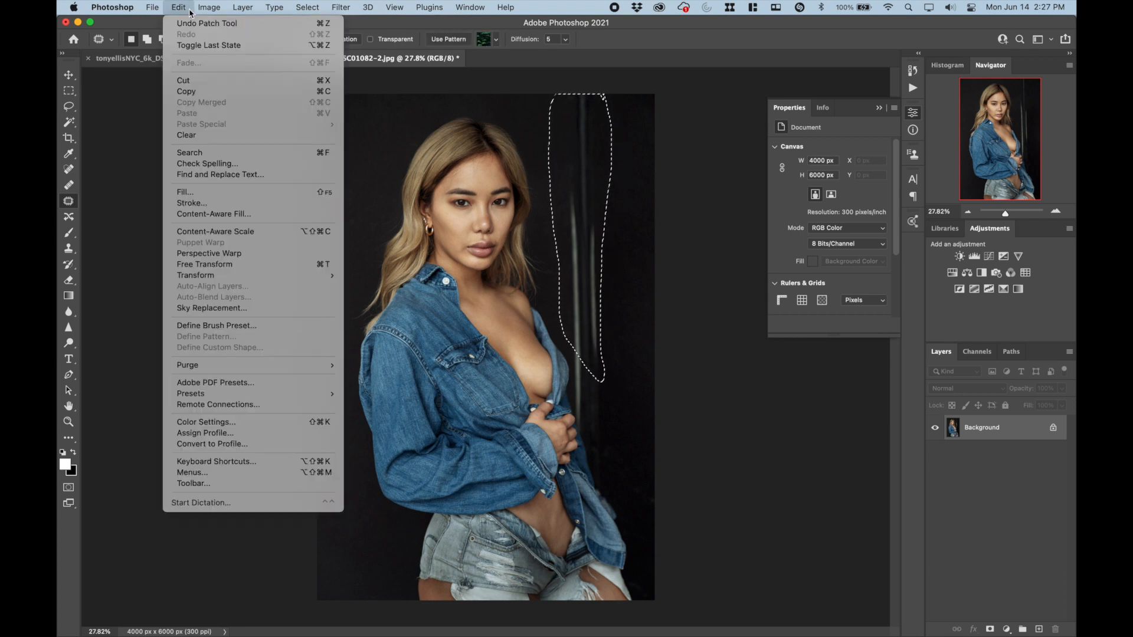
left_click(236, 215)
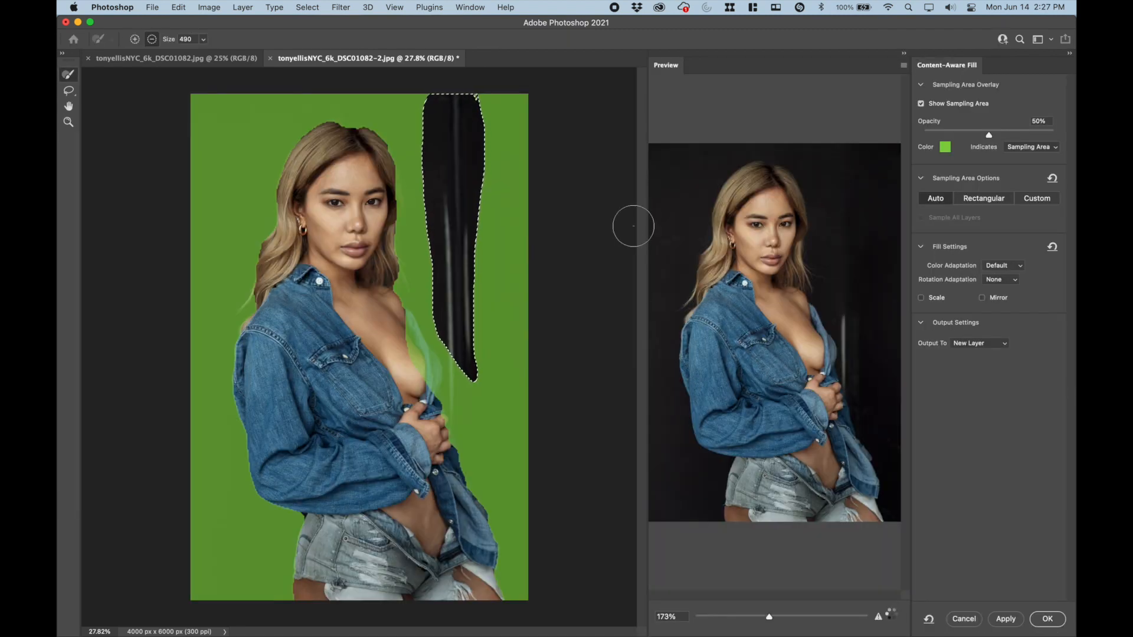
- Exclude the model's edges from the sampling area, then fill the color portrait's streaks on a new layer and flatten it
mouse_move(257, 294)
left_mouse_down()
mouse_move(271, 184)
mouse_move(290, 153)
mouse_move(349, 134)
mouse_move(383, 176)
mouse_move(387, 310)
mouse_move(494, 510)
mouse_move(507, 582)
mouse_move(292, 584)
mouse_move(308, 505)
mouse_move(267, 493)
mouse_move(237, 325)
mouse_move(263, 194)
left_mouse_up()
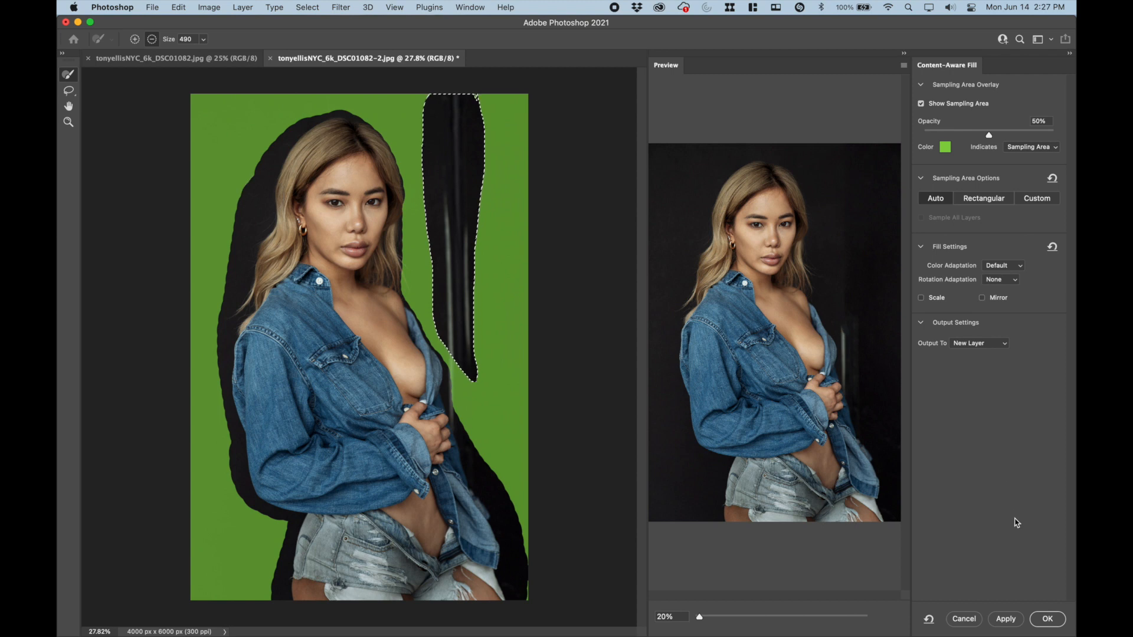
left_click(1049, 621)
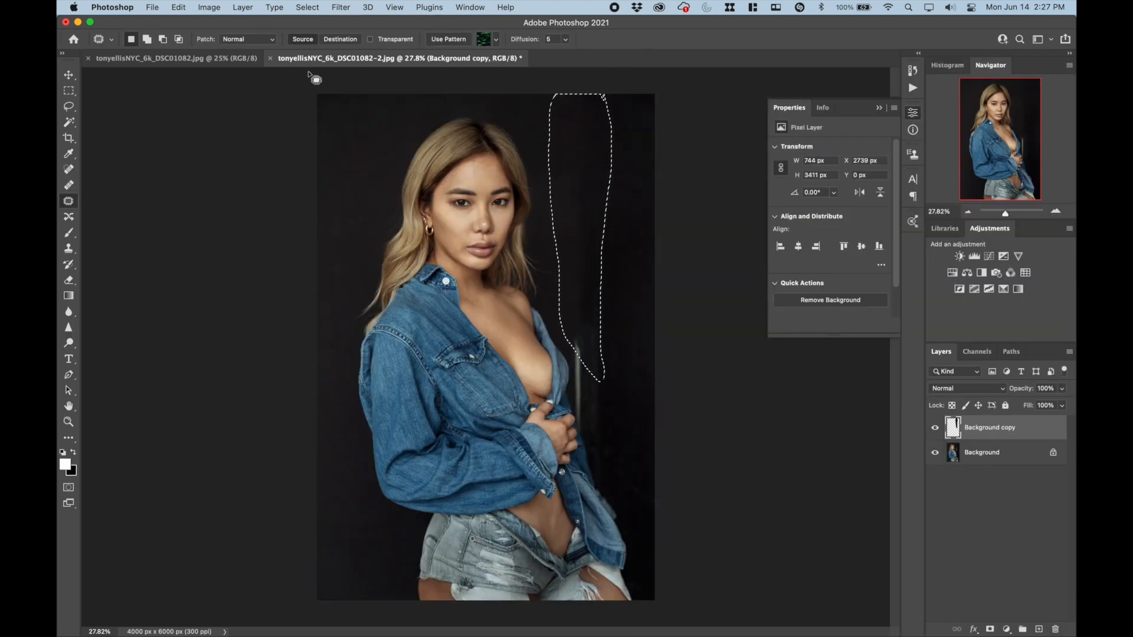
left_click(242, 7)
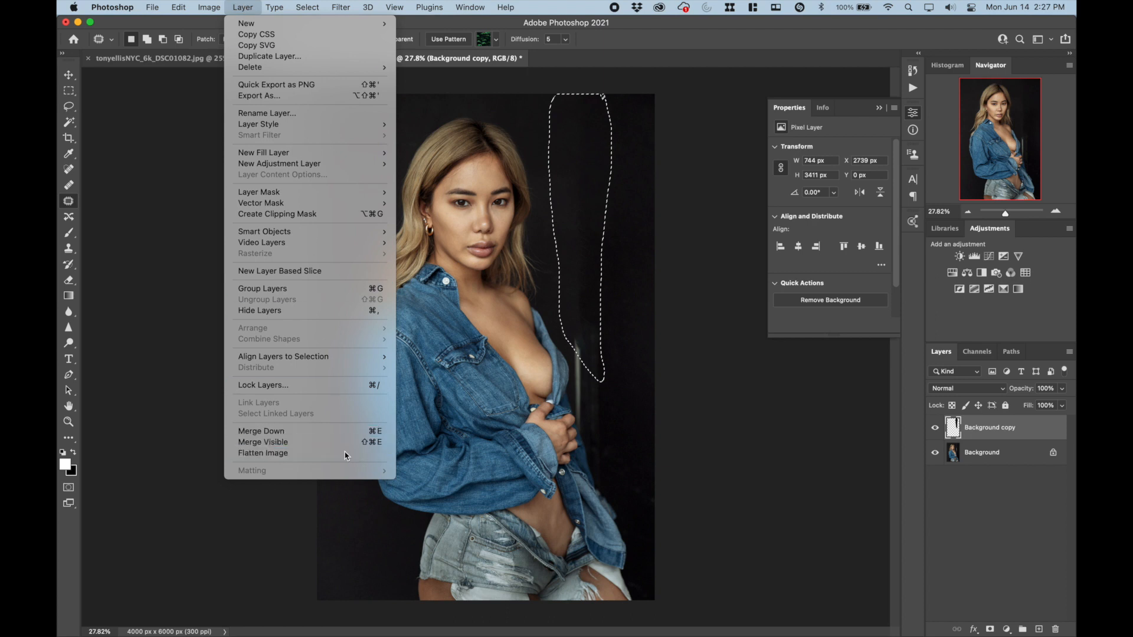
left_click(284, 453)
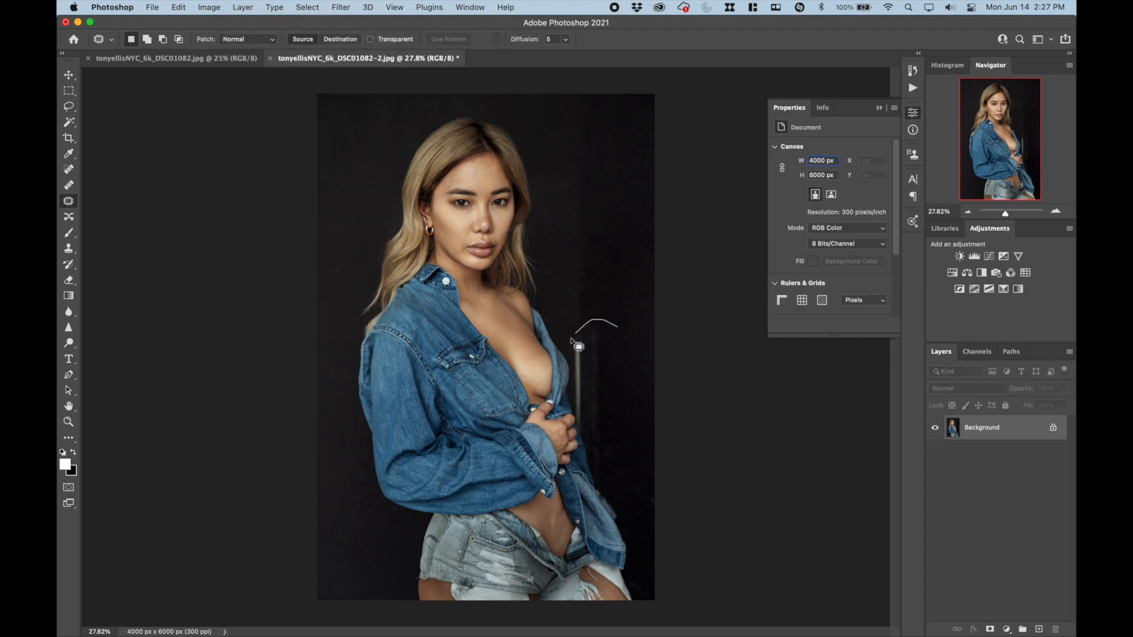
- Patch the remaining streak beside the chest in the color portrait with clean background from above, and deselect
mouse_move(577, 405)
left_mouse_down()
mouse_move(614, 323)
mouse_move(594, 207)
left_mouse_up()
key("super+d")
left_click(1055, 211)
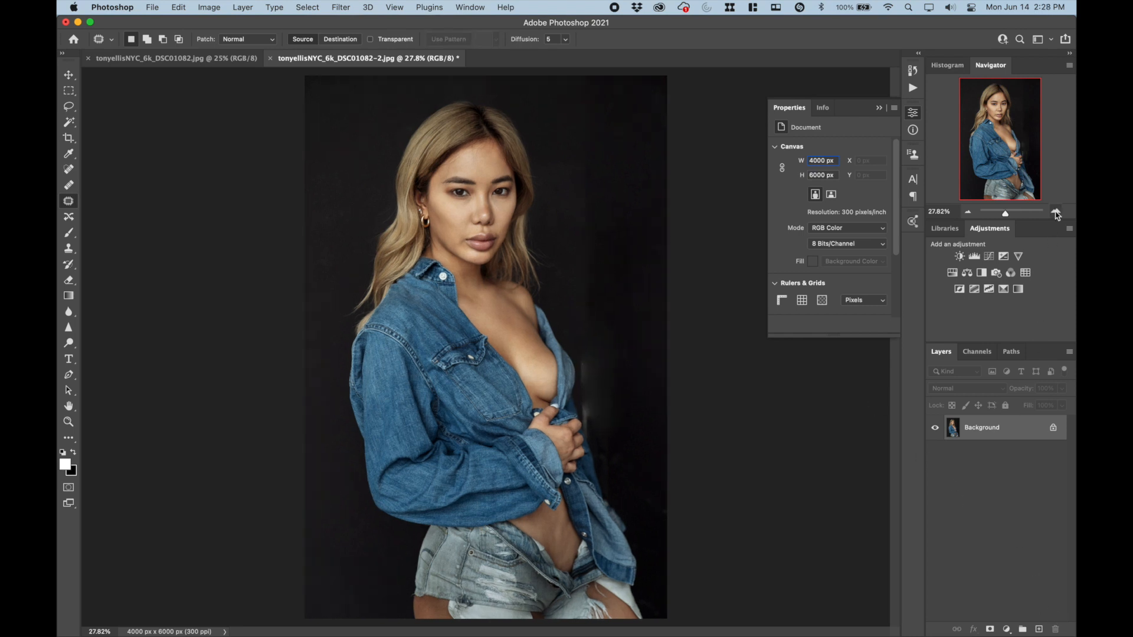
- Add a new layer and clone clean dark background over the light streak beside the chest and hand using the Clone Stamp
left_click(1055, 211)
left_click_drag(680, 559, 622, 523)
left_click(1040, 630)
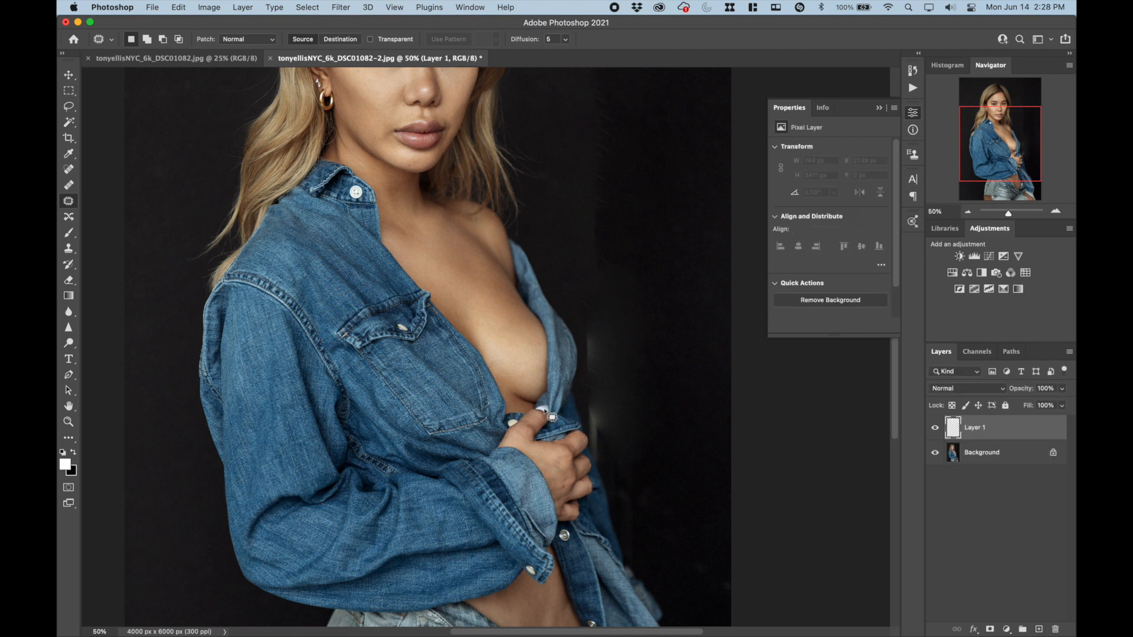
left_click(68, 248)
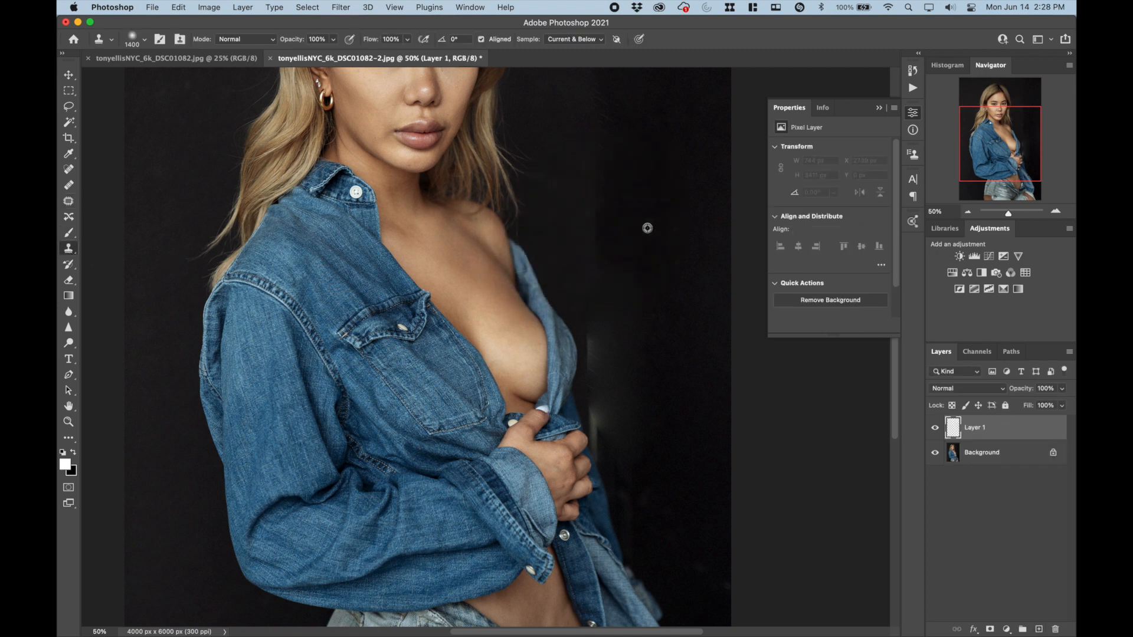
mouse_move(647, 301)
left_mouse_down()
mouse_move(627, 325)
mouse_move(629, 346)
left_mouse_up()
left_click(657, 284, "alt")
left_click(636, 392)
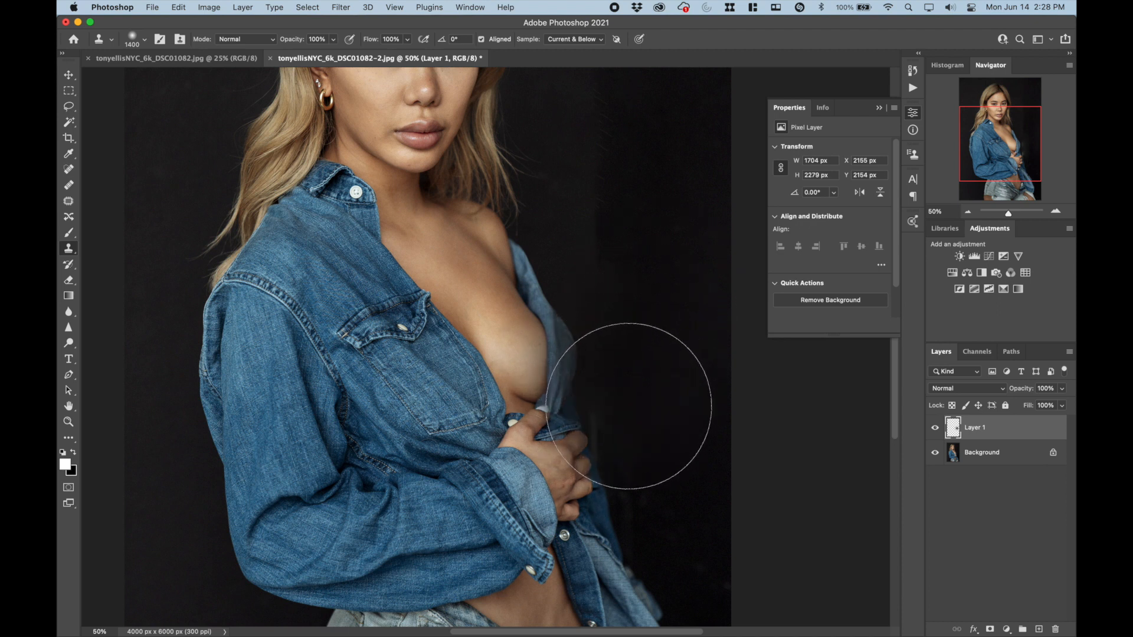
left_click(658, 347, "alt")
left_click(620, 447)
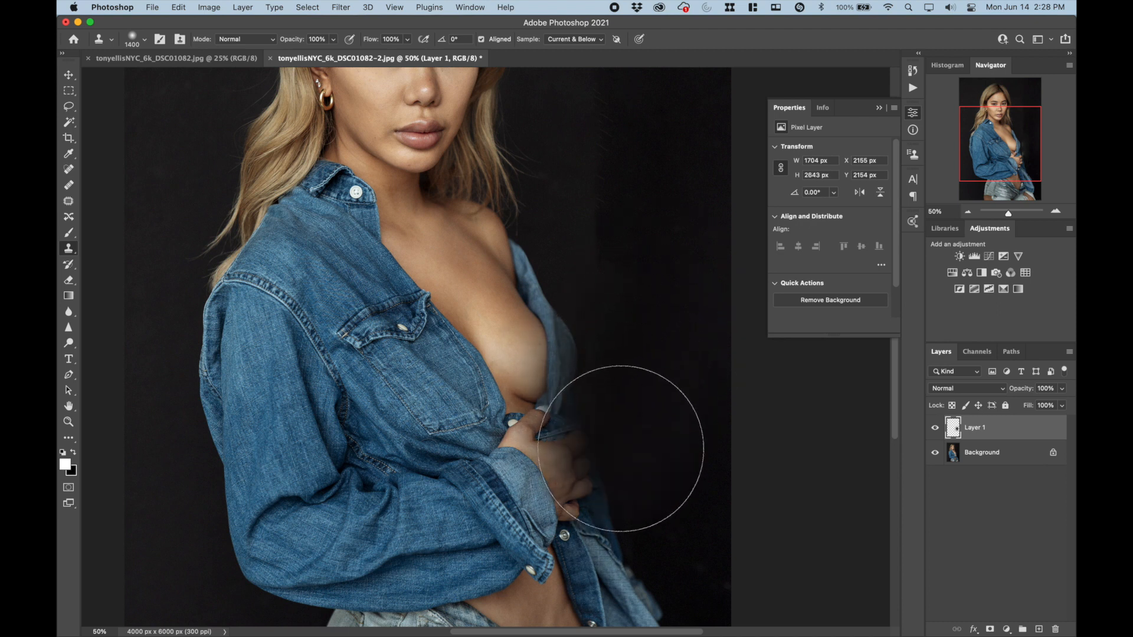
- Erase the cloned background that spilled over the model's hand, shirt edge and sleeve on the new layer
left_click(68, 280)
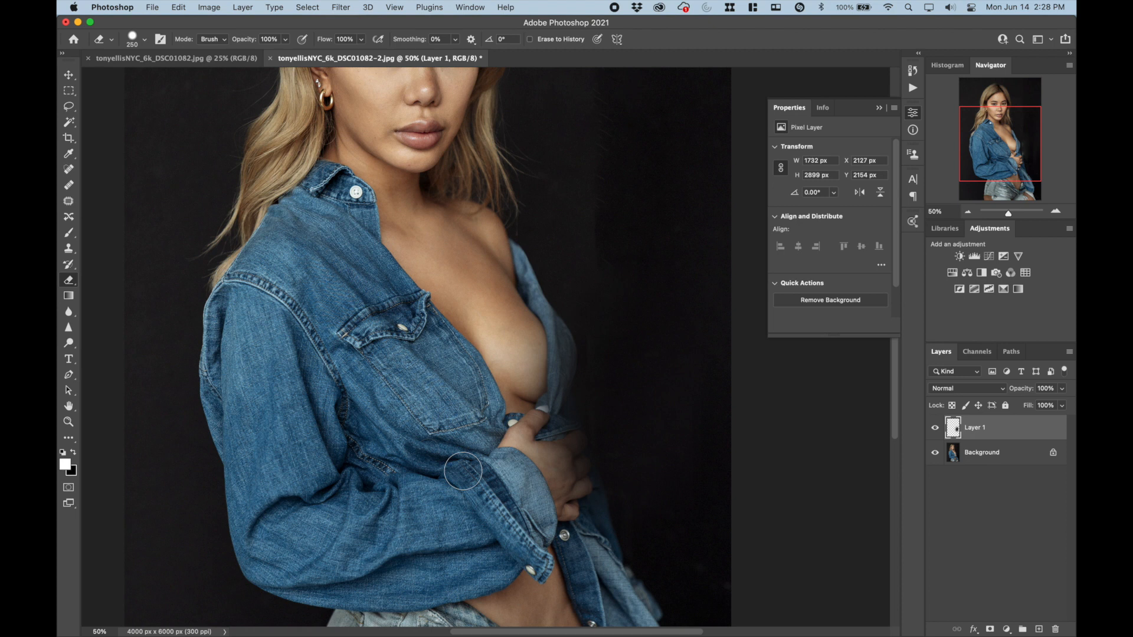
left_click_drag(508, 490, 551, 522)
key("bracketright")
mouse_move(523, 413)
left_mouse_down()
mouse_move(556, 386)
mouse_move(549, 331)
mouse_move(502, 277)
mouse_move(502, 462)
left_mouse_up()
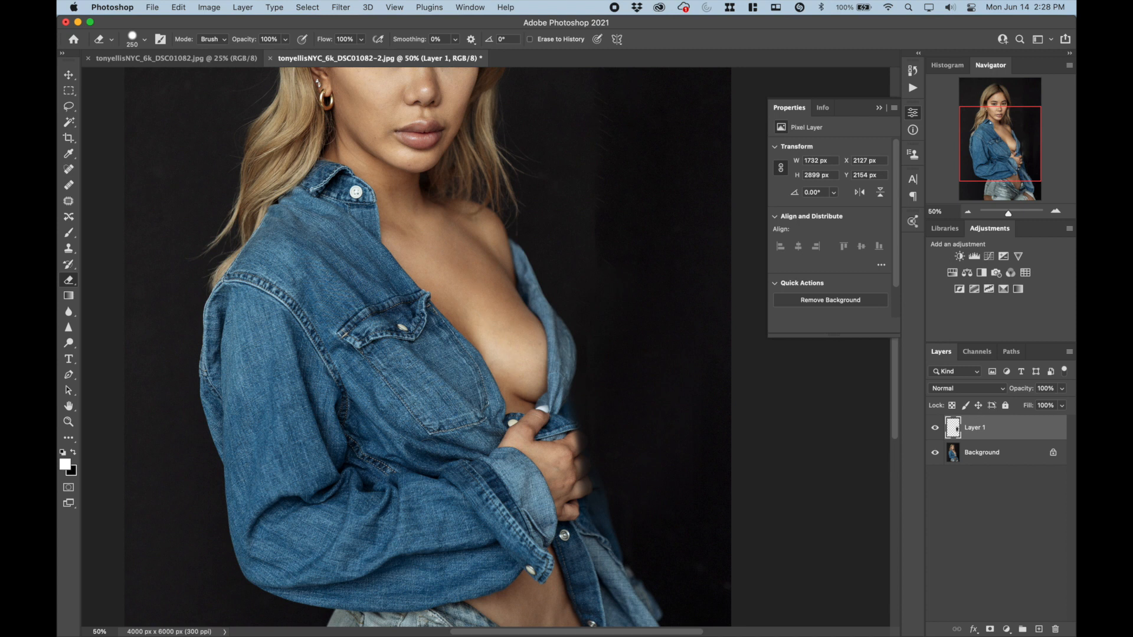
key("bracketright")
left_click(558, 567)
key("bracketleft")
key("bracketleft")
key("bracketleft")
key("bracketleft")
key("bracketleft")
mouse_move(559, 567)
left_mouse_down()
mouse_move(604, 595)
mouse_move(583, 472)
mouse_move(555, 426)
mouse_move(582, 487)
left_mouse_up()
left_click_drag(544, 325, 605, 591)
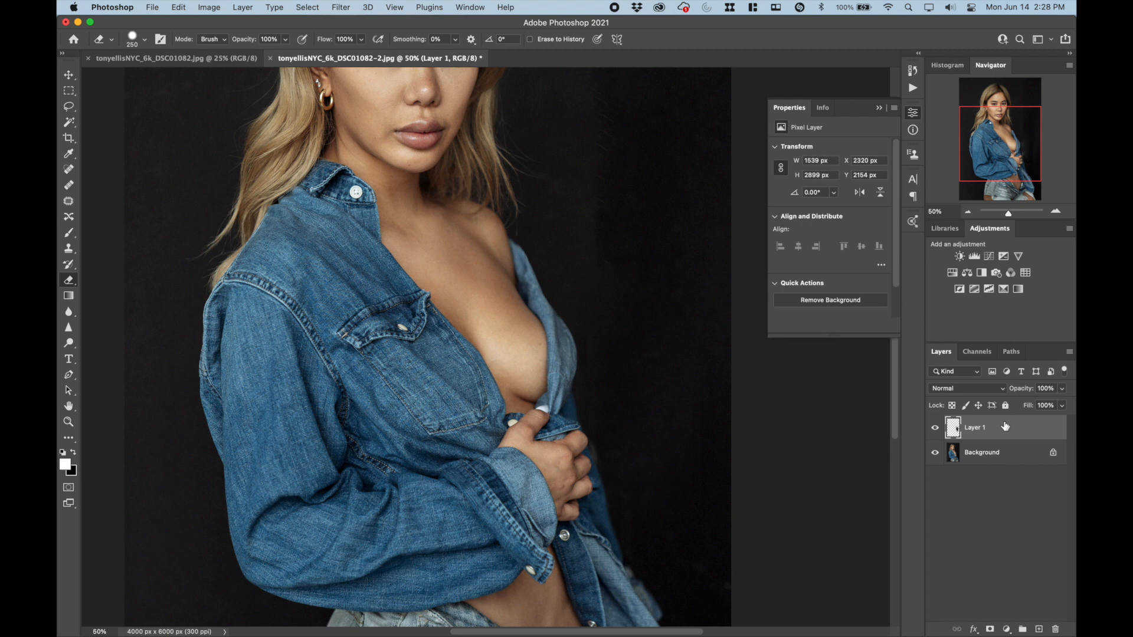
- Compare the portrait with and without Layer 1, and erase leftover cloned spill along the shirt's open edge
left_click(929, 426)
left_click(929, 426)
left_click(929, 426)
left_click(929, 426)
left_click_drag(522, 315, 498, 272)
left_click(968, 211)
left_click(968, 211)
left_click(968, 211)
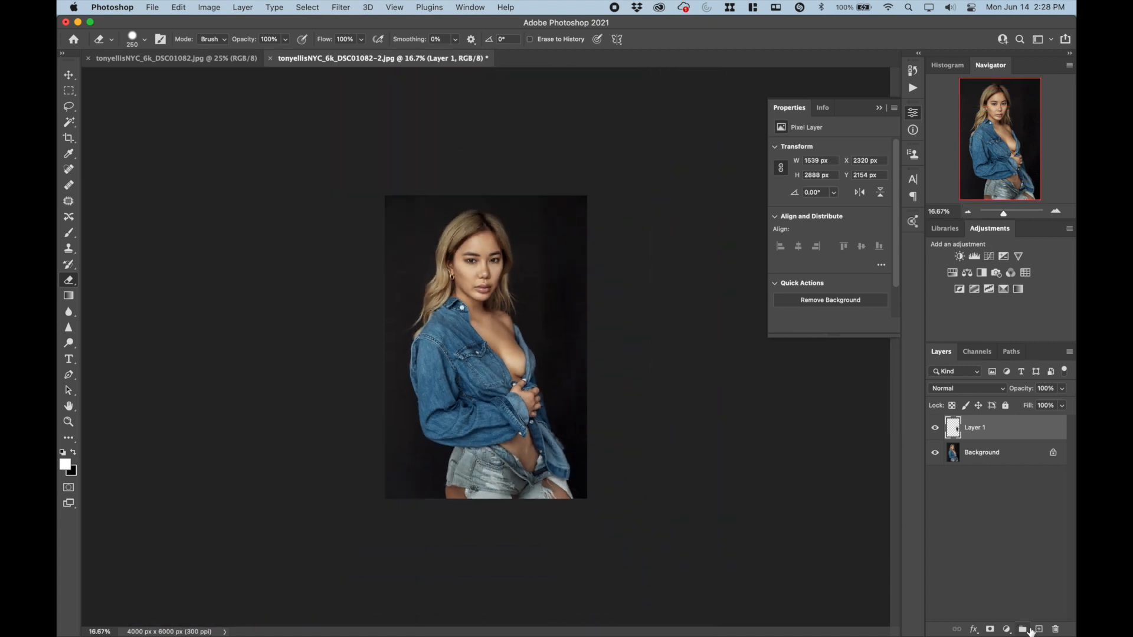
- Add another new layer, then patch the uneven backdrop beside the hair and shoulder on the Background layer, and deselect
left_click(1039, 629)
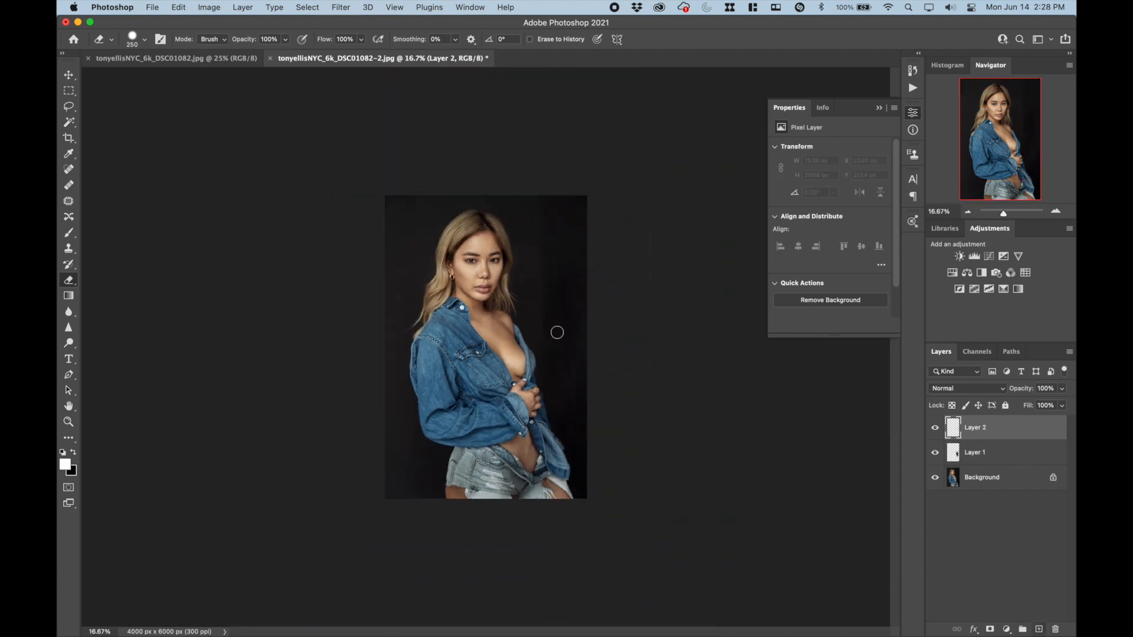
left_click(998, 483)
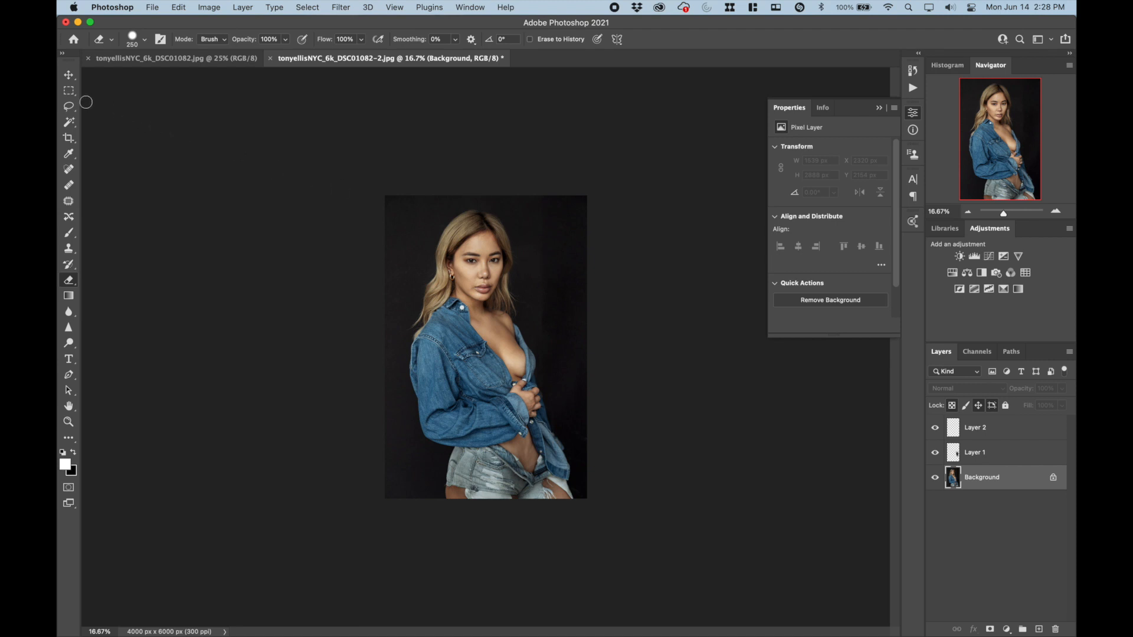
left_click(68, 201)
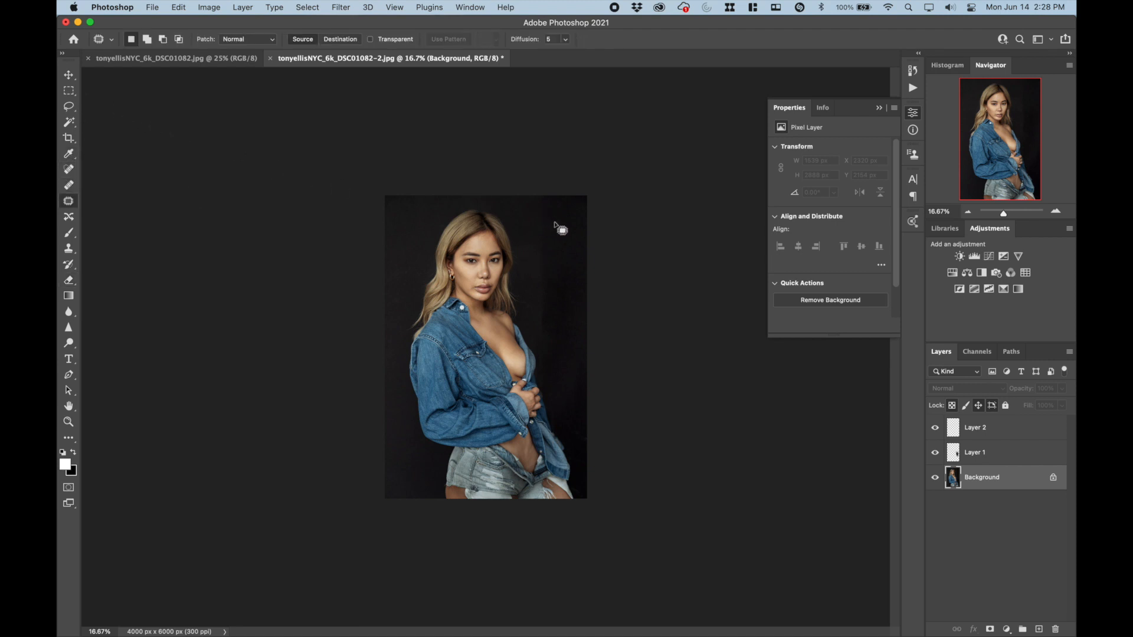
mouse_move(533, 334)
left_mouse_down()
mouse_move(557, 215)
mouse_move(571, 214)
left_mouse_up()
key("super+d")
mouse_move(559, 301)
left_mouse_down()
mouse_move(534, 263)
mouse_move(557, 339)
left_mouse_up()
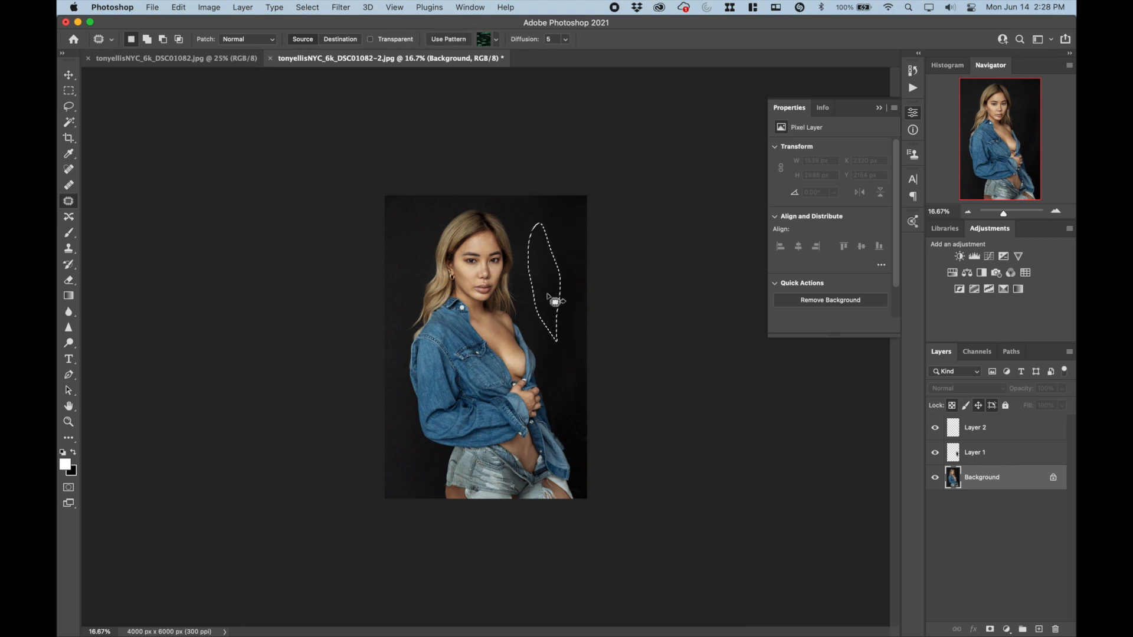
key("super+d")
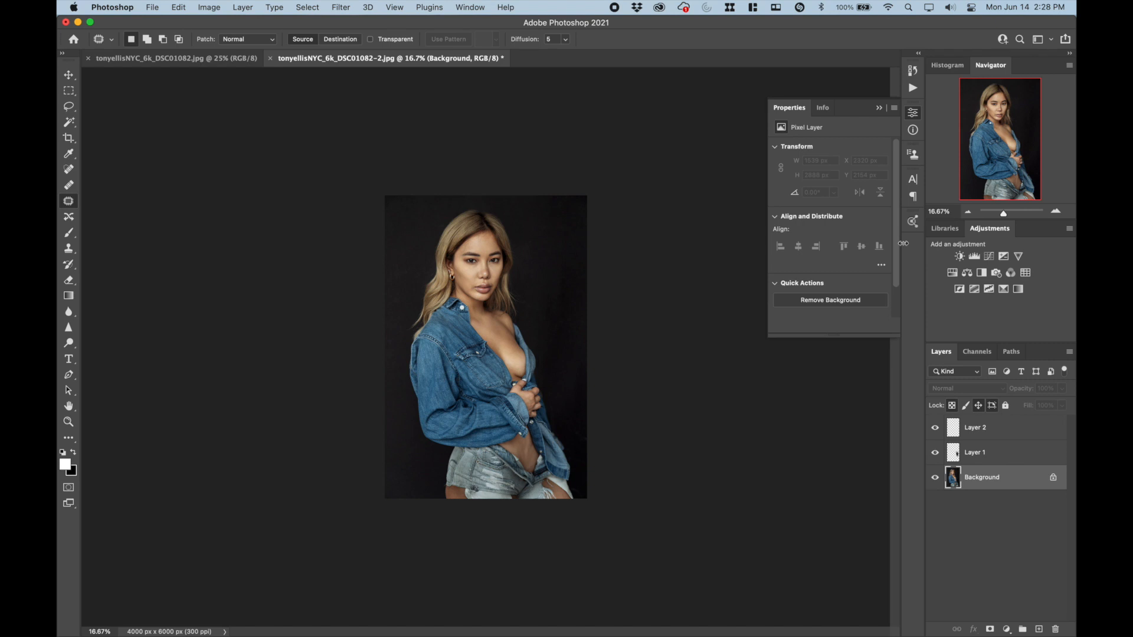
- Patch the uneven backdrop beside the chest and forearm on the Background layer, and deselect
left_click(1056, 212)
left_click(1056, 212)
scroll(618, 406, "right", 3)
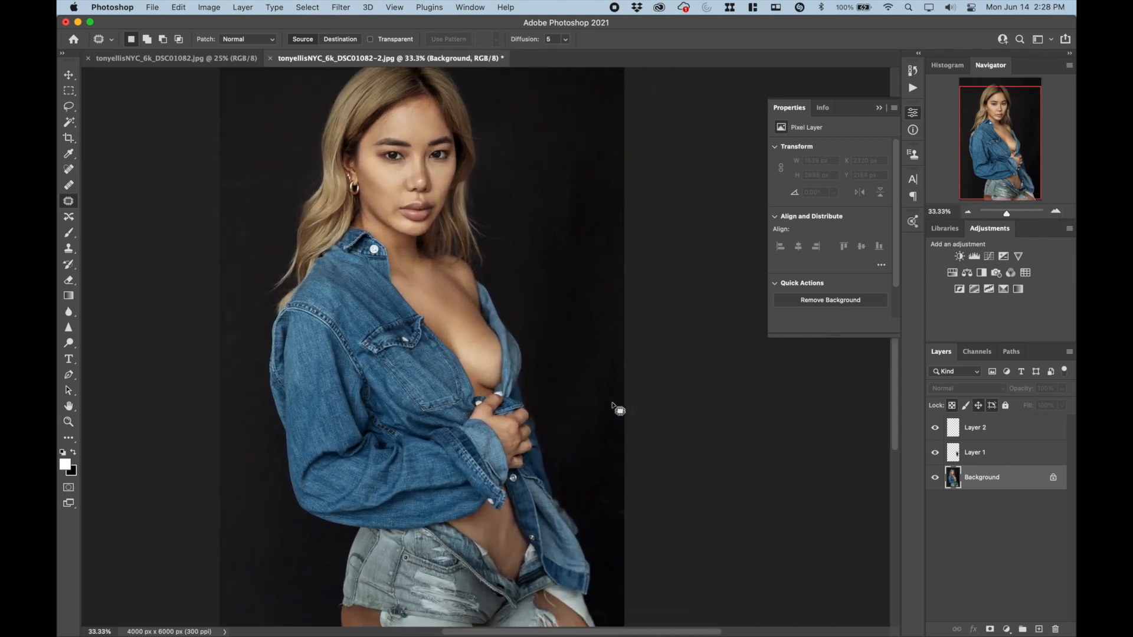
mouse_move(557, 396)
left_mouse_down()
mouse_move(546, 411)
mouse_move(578, 303)
left_mouse_up()
key("super+d")
- Add a new layer at the top of the stack for retouching the leftover streak beside the fingers
left_click(1047, 213)
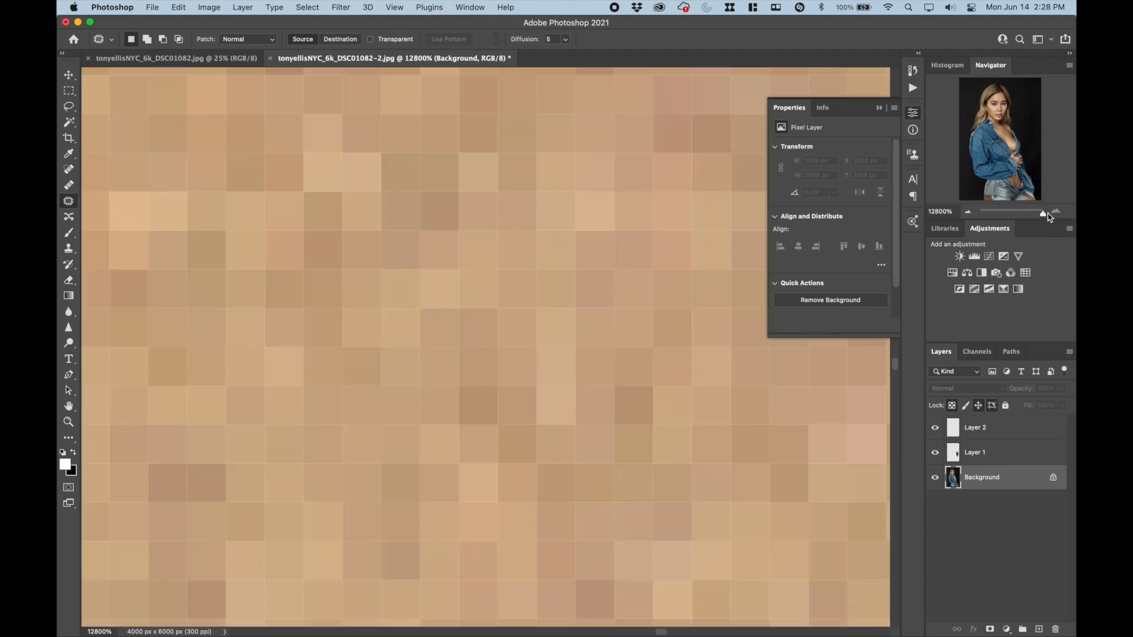
left_click(1026, 210)
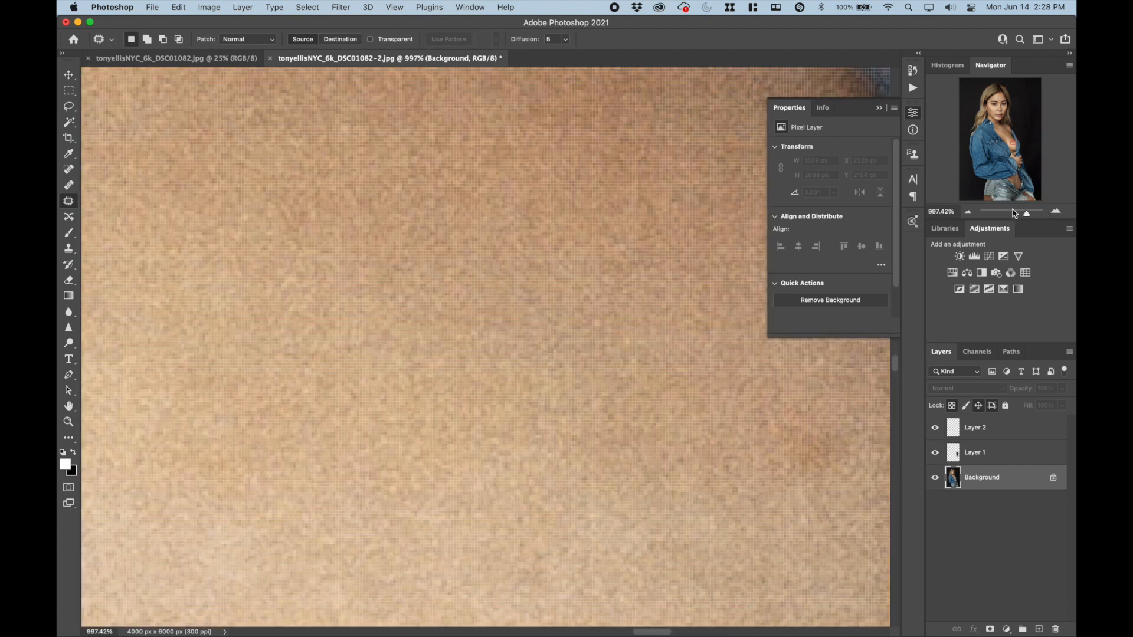
left_click(1013, 213)
left_click_drag(1008, 140, 1028, 158)
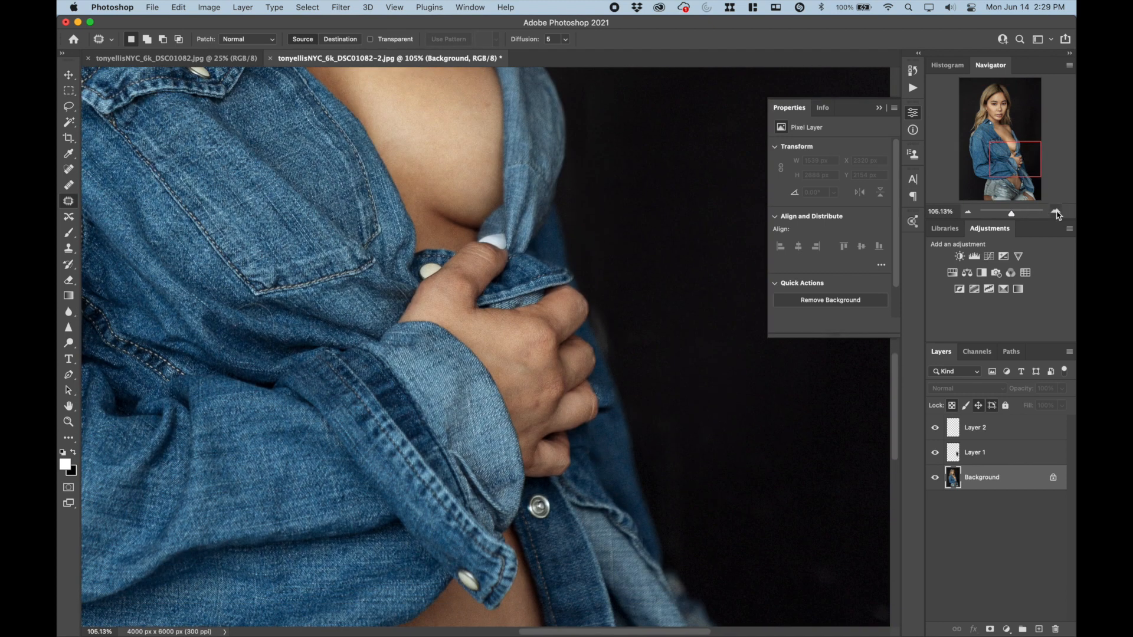
scroll(662, 407, "up", 10)
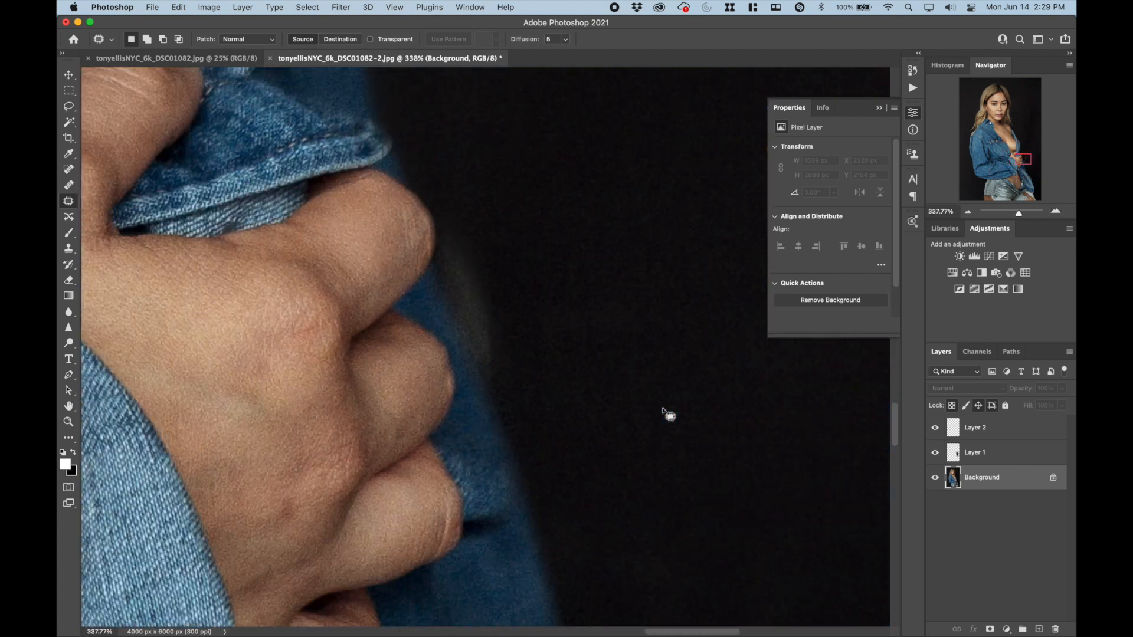
scroll(667, 415, "down", 2)
left_click(985, 434)
left_click(1039, 629)
- Clone clean dark background over the light streak beside the fingers, reducing the Clone Stamp brush to 200 px
left_click(75, 252)
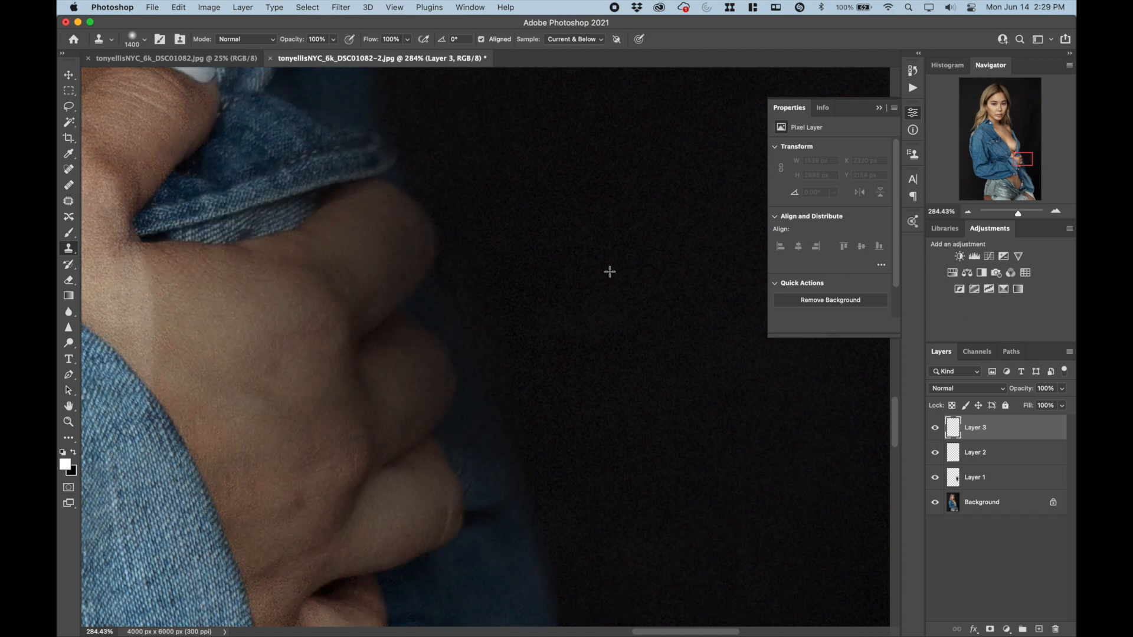
key("bracketleft")
key("bracketleft")
key("bracketleft")
key("bracketleft")
key("bracketleft")
key("bracketleft")
key("bracketleft")
key("bracketleft")
key("bracketleft")
key("bracketleft")
key("bracketleft")
key("bracketleft")
key("bracketleft")
key("bracketleft")
key("bracketleft")
key("bracketleft")
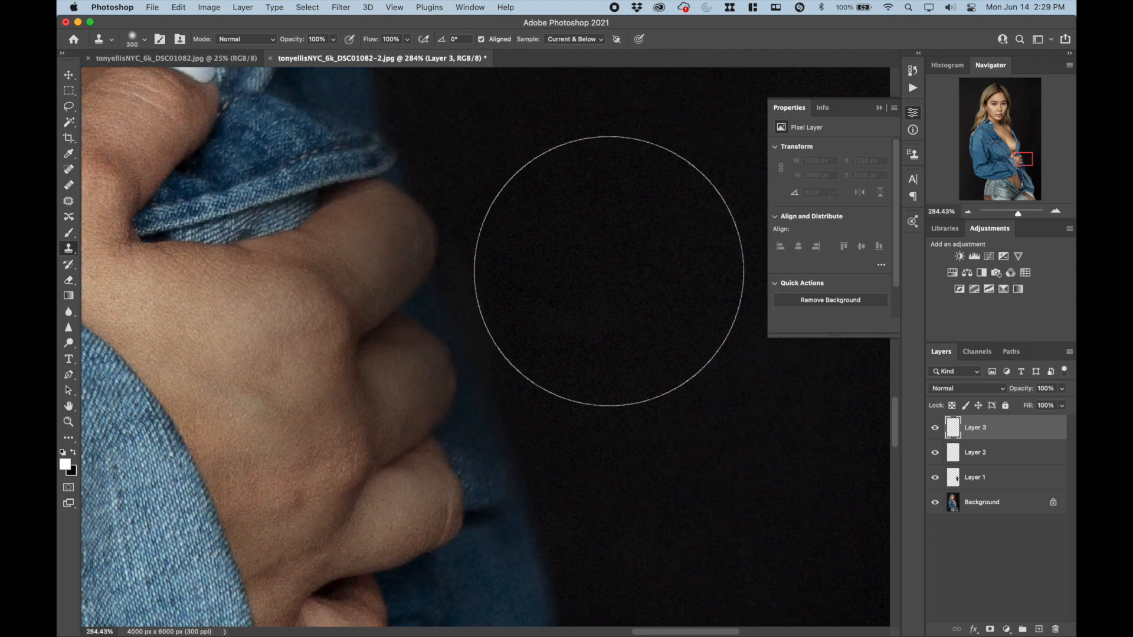
key("alt")
left_click(475, 277)
left_click(549, 288, "alt")
left_click_drag(505, 329, 485, 308)
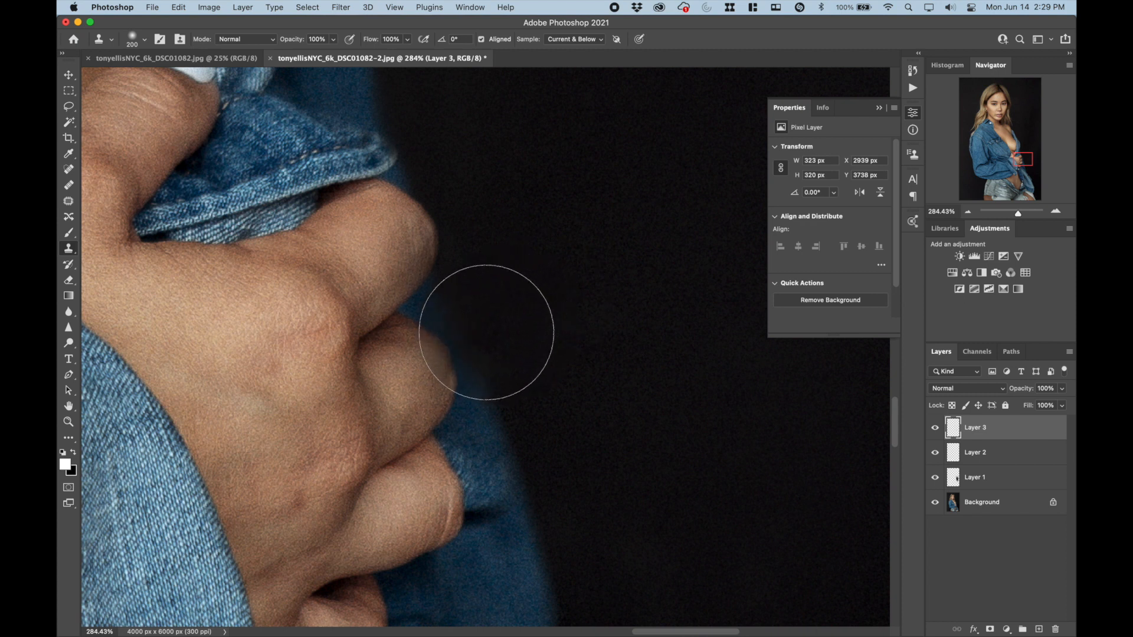
- Set the eraser's hardness to 90% and erase the cloned spill from the denim edge beside the fingers at 80 px
left_click(66, 280)
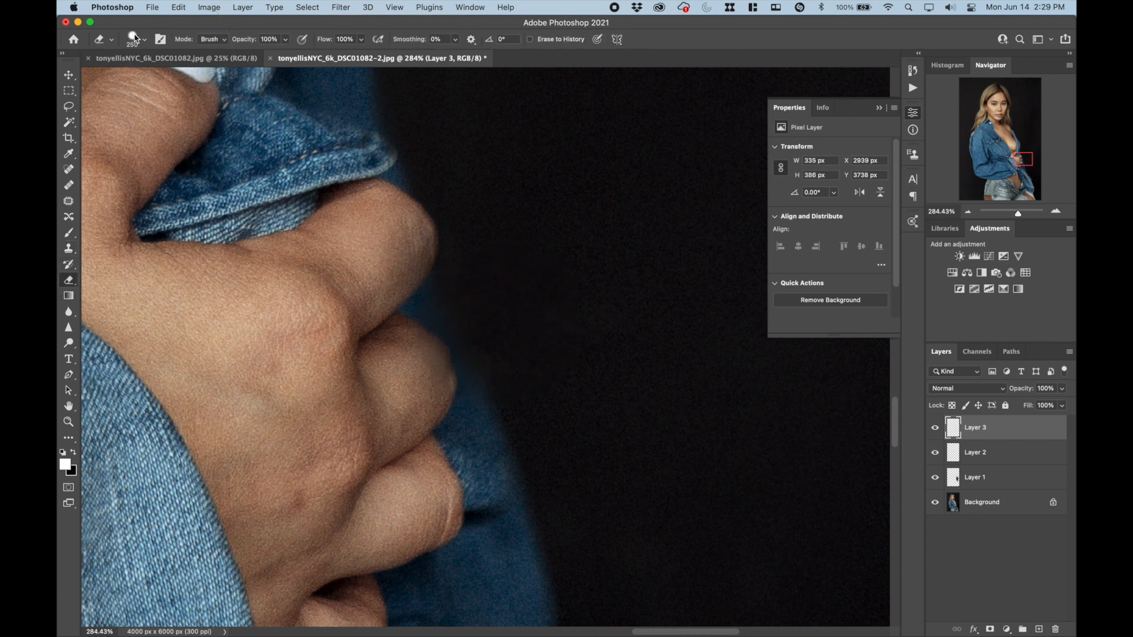
left_click(135, 39)
left_click(193, 109)
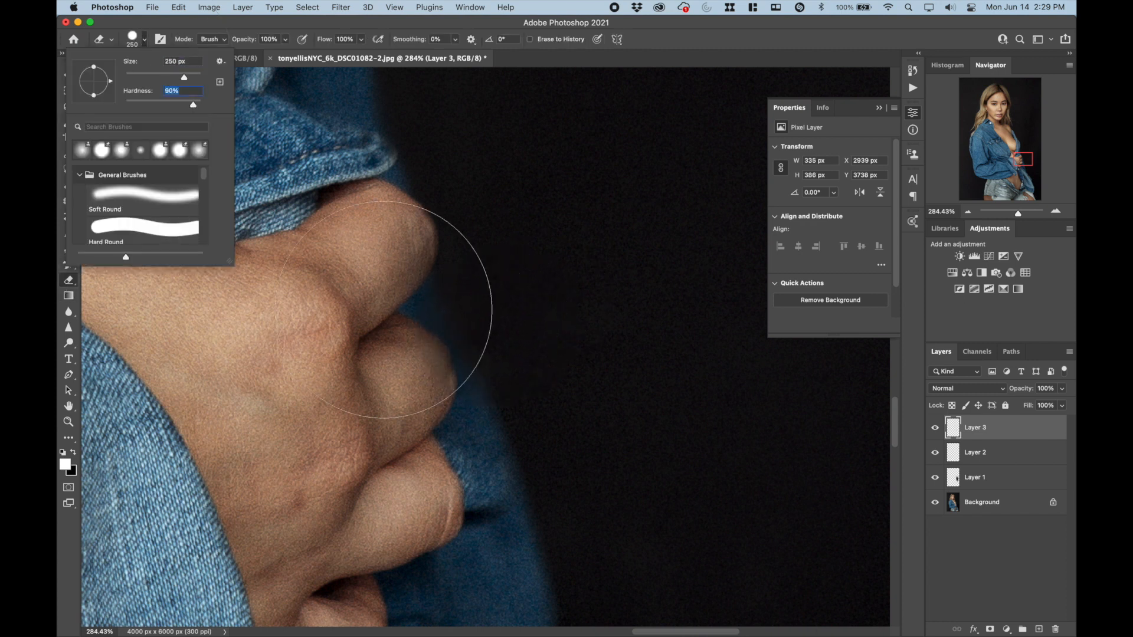
key("Return")
key("bracketleft")
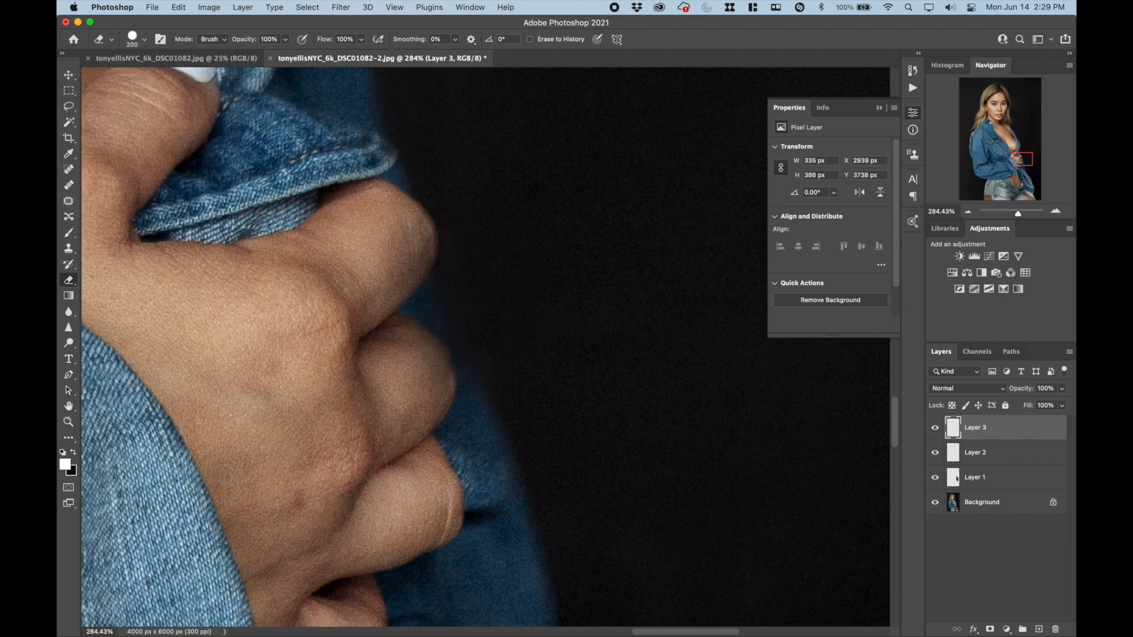
mouse_move(458, 405)
left_mouse_down()
mouse_move(390, 208)
mouse_move(463, 443)
left_mouse_up()
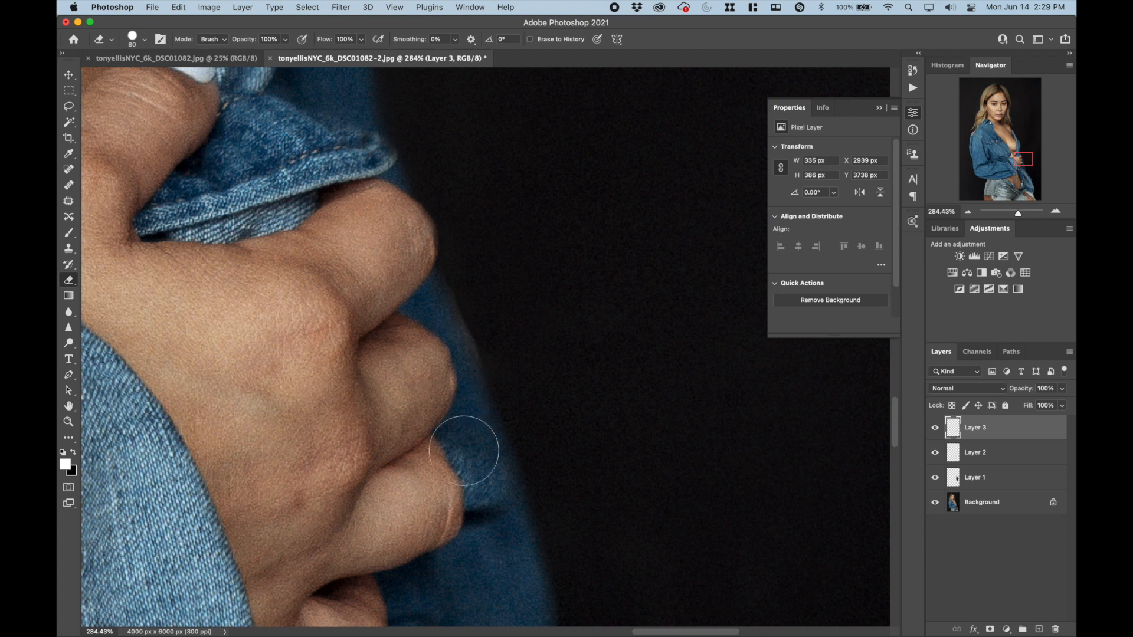
- Compare the Layer 3 retouch beside the fingers on and off, and inspect the whole portrait for remaining streaks
left_click(937, 430)
left_click(938, 430)
left_click(937, 430)
left_click(937, 430)
left_click(938, 430)
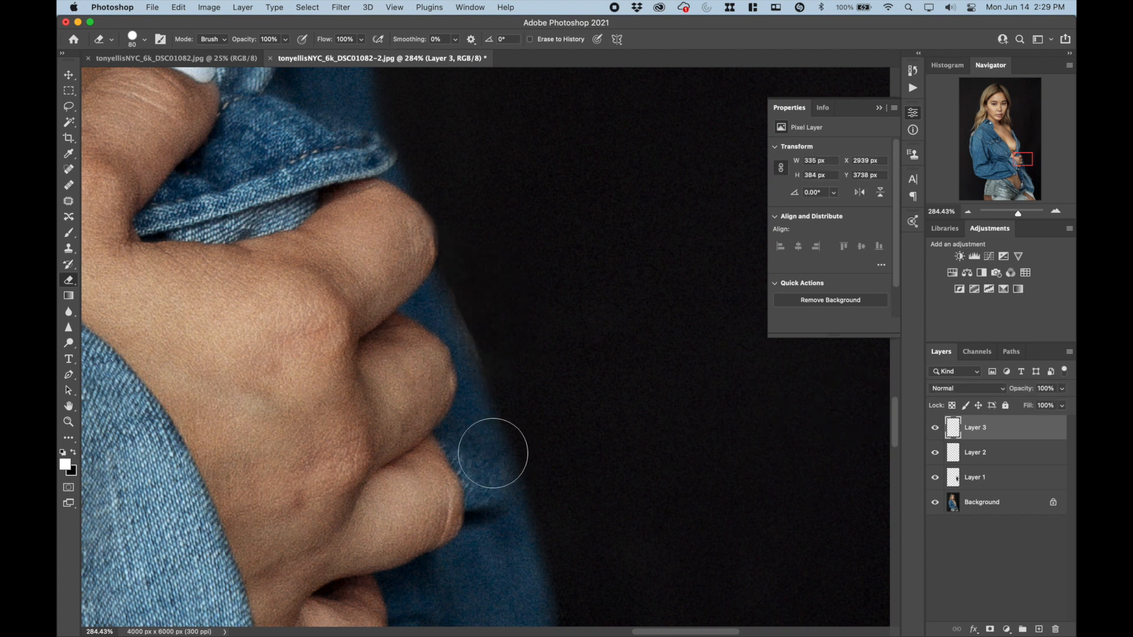
left_click(968, 212)
left_click(968, 211)
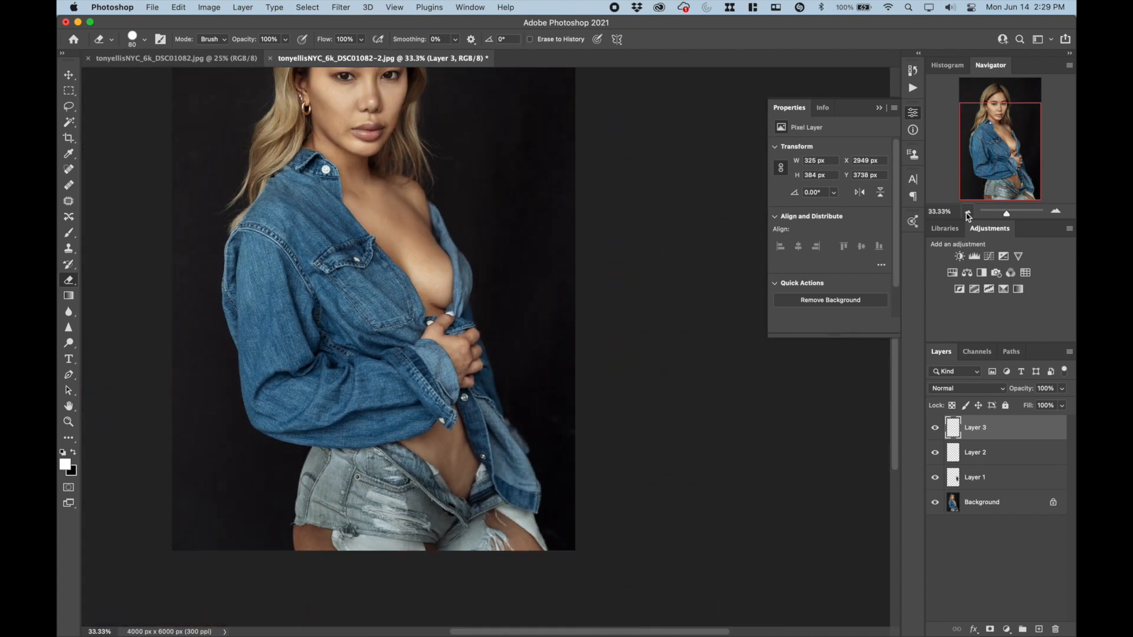
left_click(968, 212)
left_click(1052, 212)
left_click(1052, 212)
left_click_drag(1025, 157, 1029, 139)
- Group Layer 1, Layer 2 and Layer 3, and compare the portrait with the group hidden and shown
left_click(243, 8)
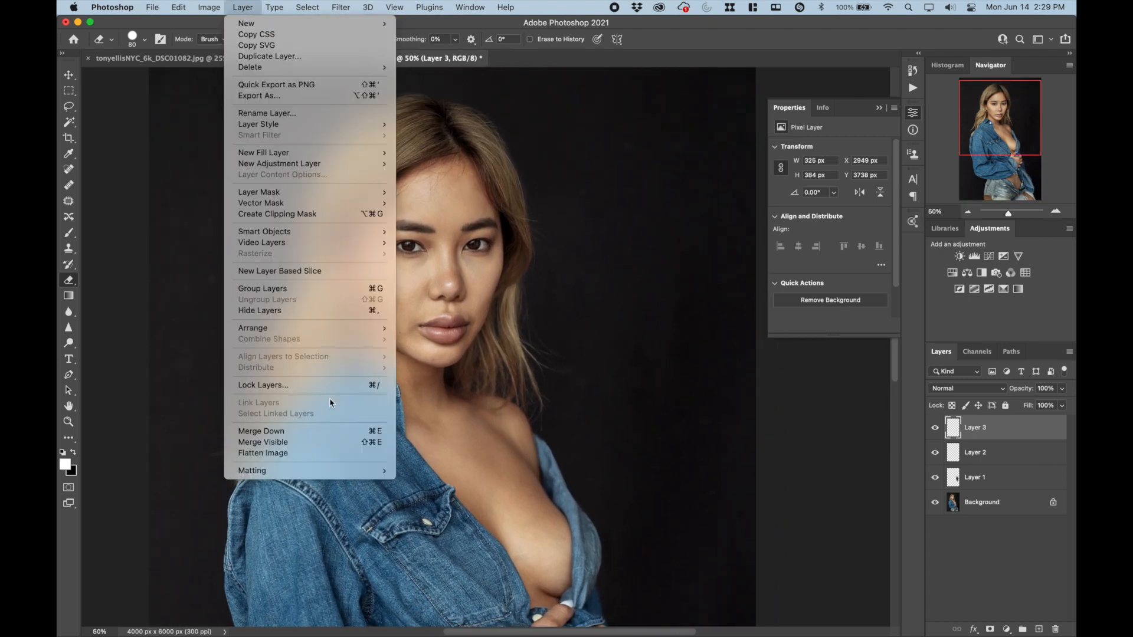
left_click(988, 474)
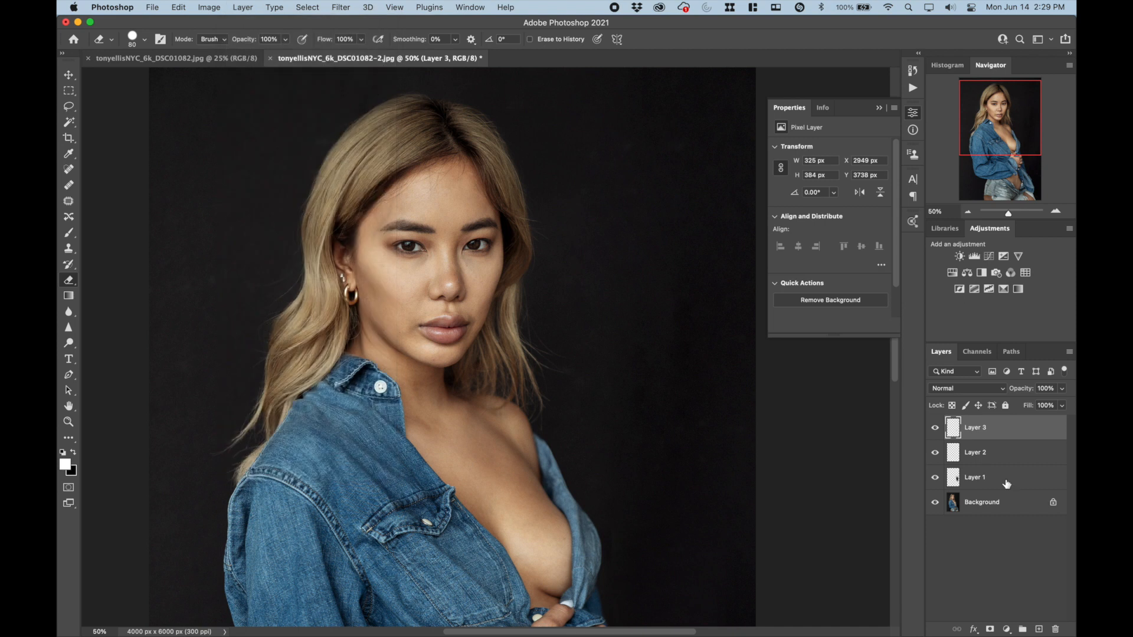
left_click(1007, 484, "shift")
key("super+g")
left_click(934, 422)
left_click(934, 422)
scroll(623, 389, "down", 4)
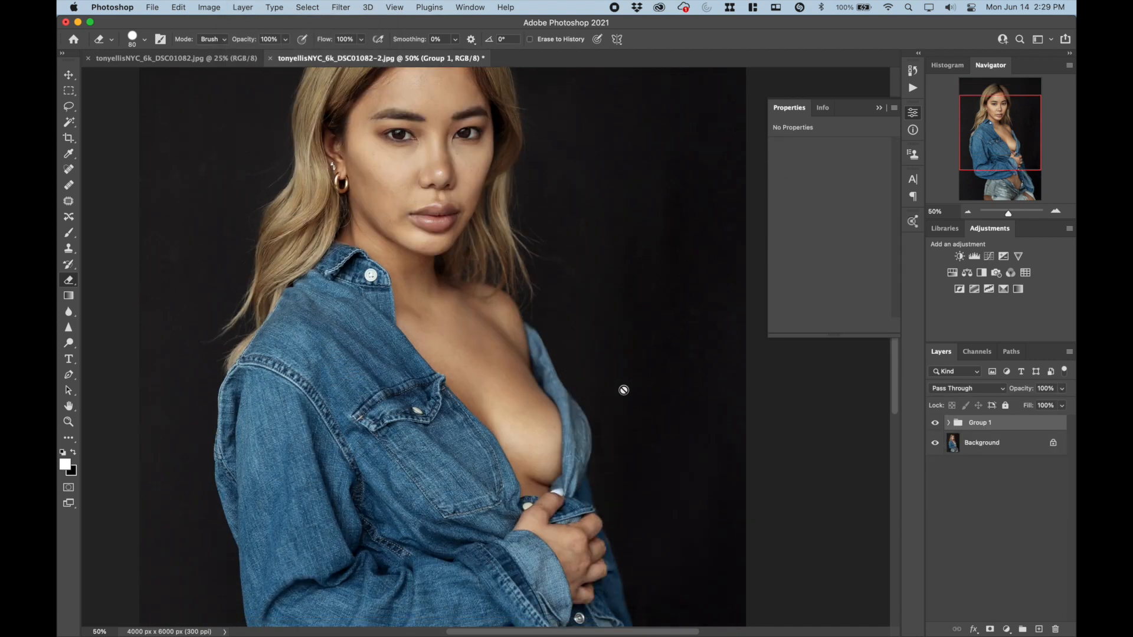
left_click(934, 423)
left_click(934, 422)
- Flatten the retouched color portrait into a single Background layer
left_click(246, 8)
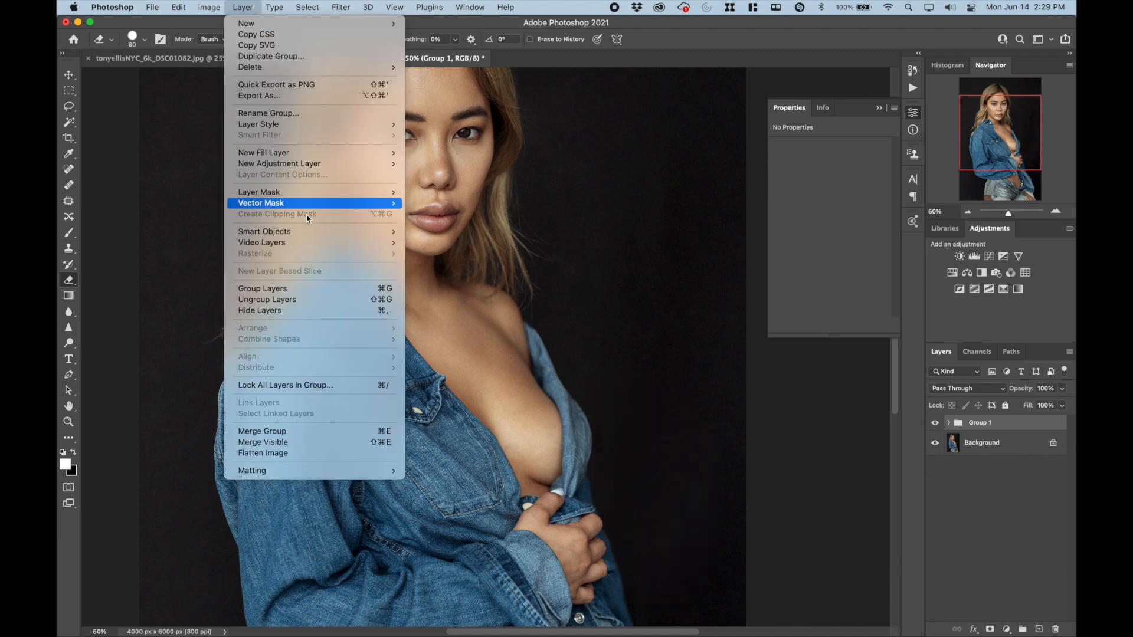
left_click(339, 455)
left_click(968, 211)
left_click(968, 212)
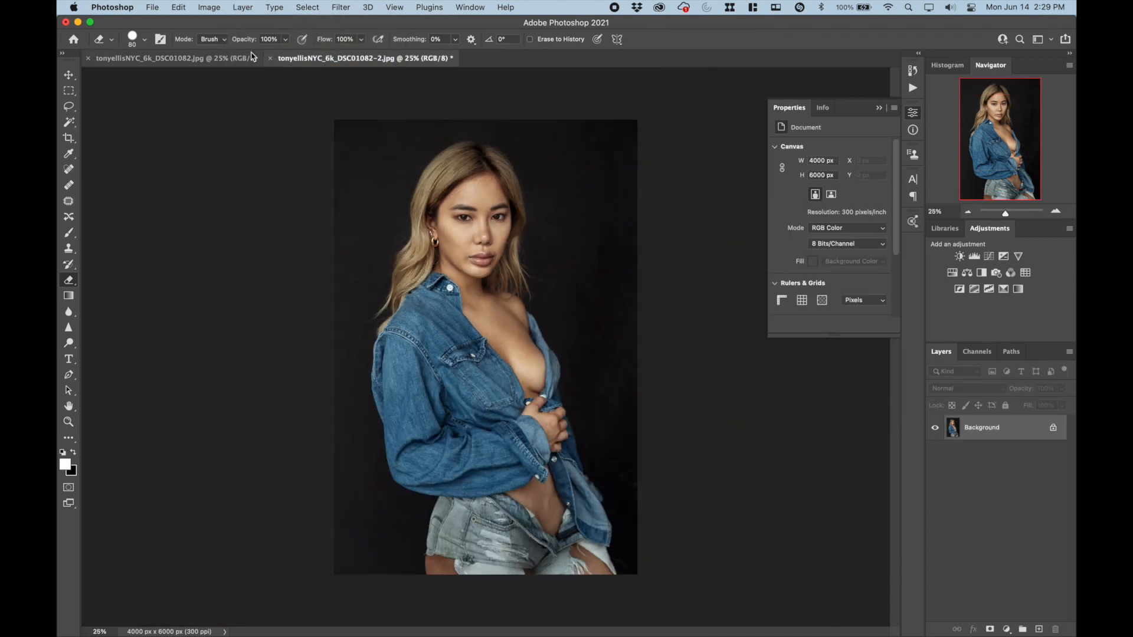
- Add a Brightness/Contrast adjustment layer with contrast 7, and check its effect on the model's face up close
left_click(958, 256)
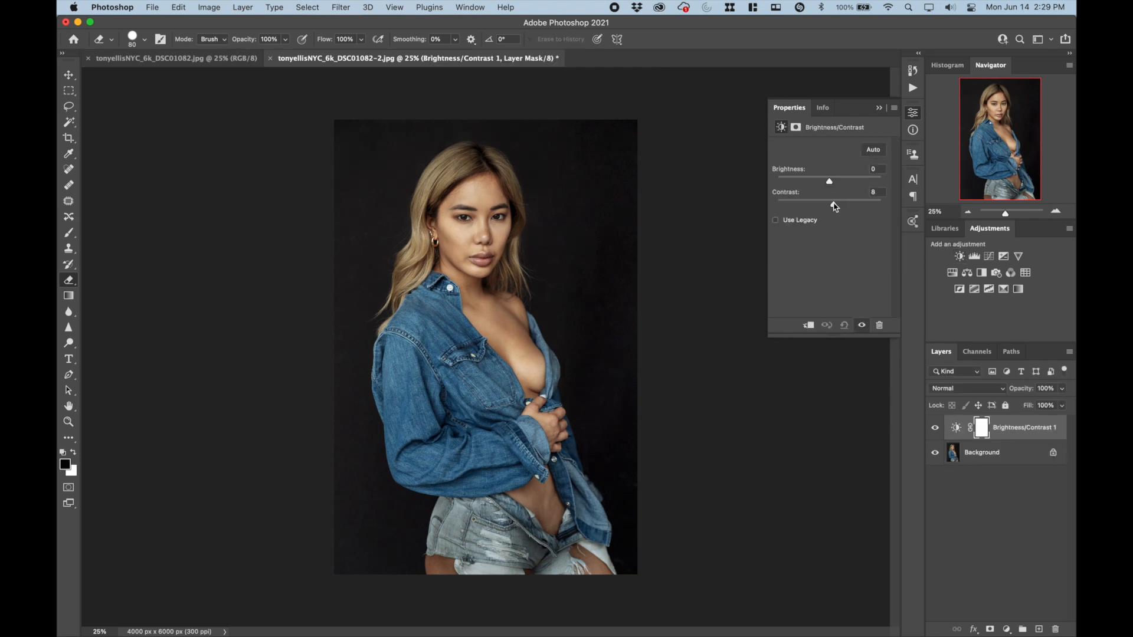
left_click(1056, 211)
left_click(1055, 211)
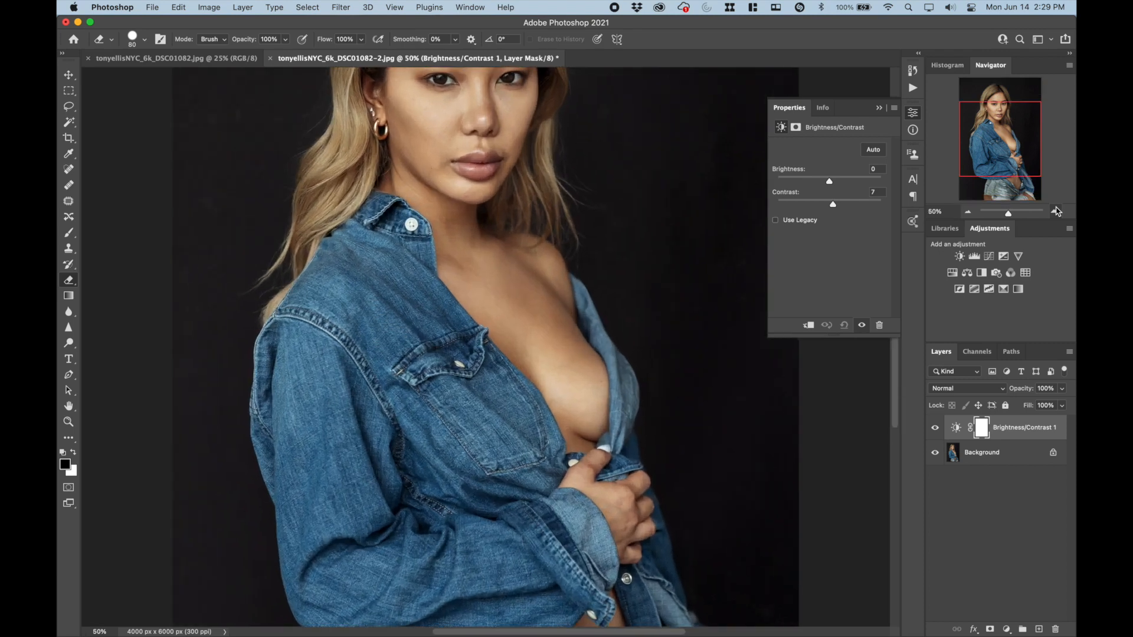
left_click(1055, 210)
scroll(486, 347, "up", 3)
scroll(499, 125, "up", 3)
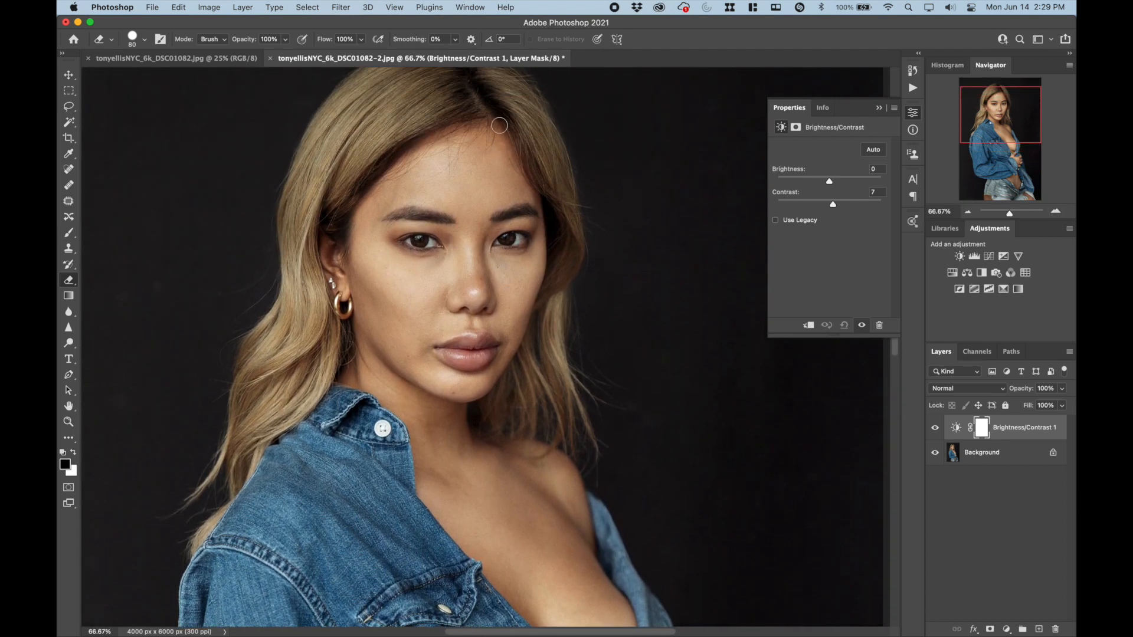
- Flatten the Brightness/Contrast adjustment into the color portrait's Background layer, and check the model's face up close
left_click(241, 7)
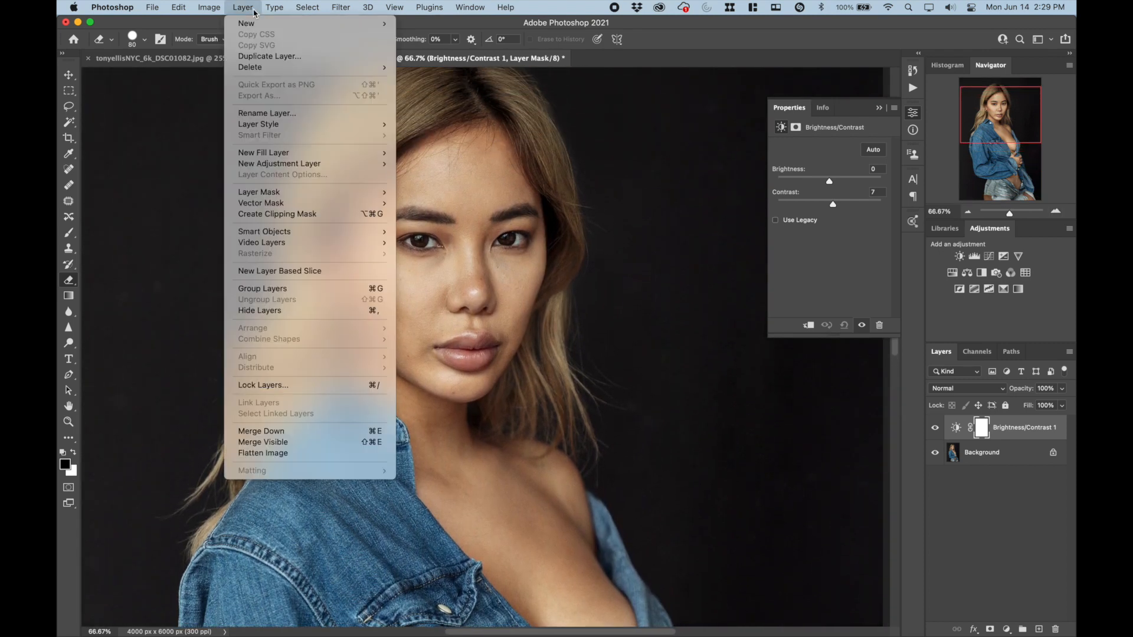
left_click(310, 452)
scroll(485, 346, "up", 3)
scroll(468, 150, "up", 5)
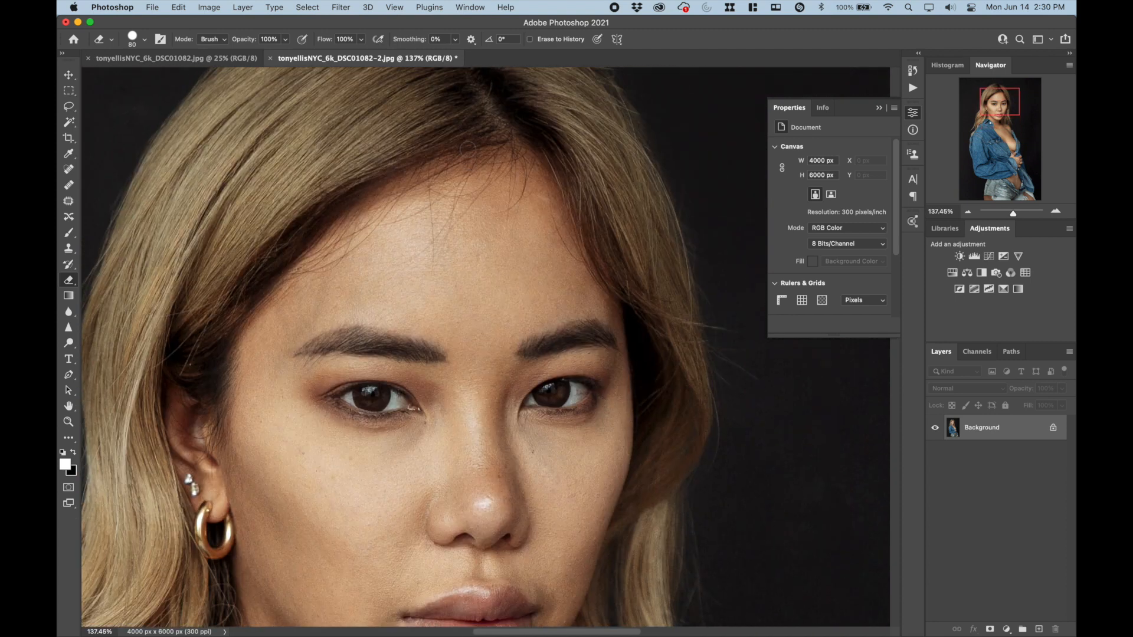
scroll(468, 149, "down", 5)
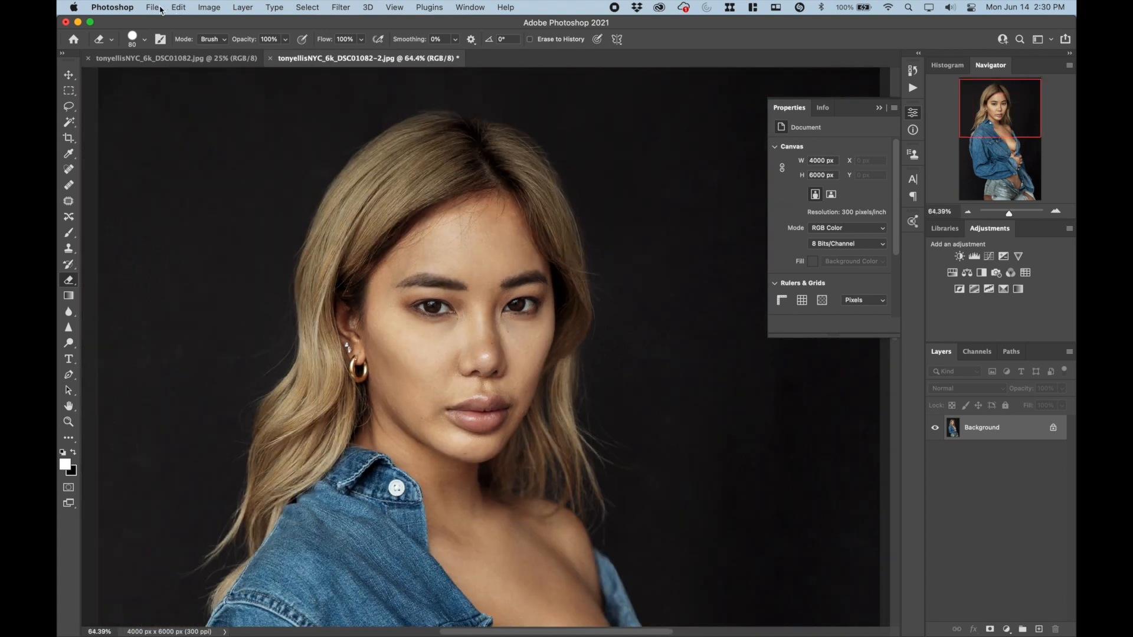
- Save the color portrait as a baseline standard JPEG at maximum quality 12, and close both the color and black-and-white documents
left_click(152, 7)
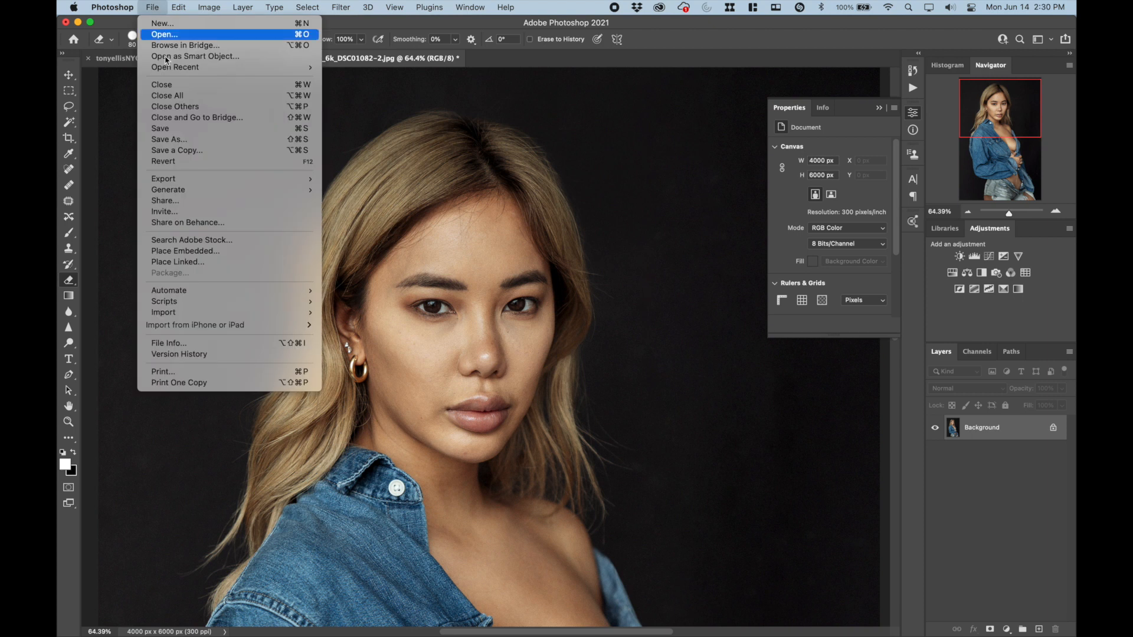
left_click(191, 132)
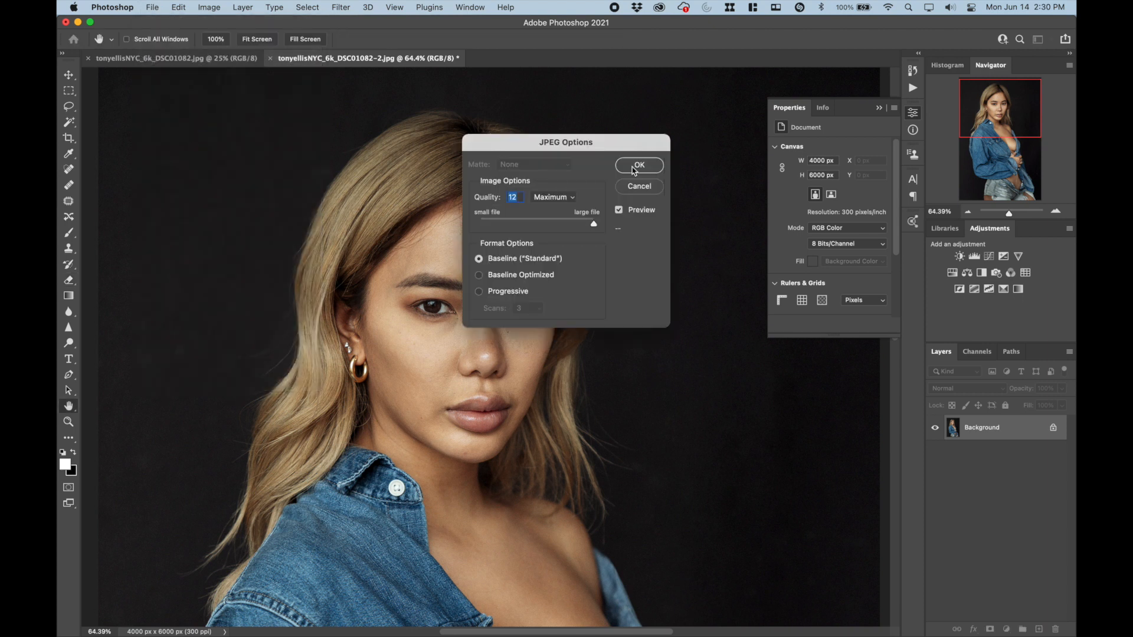
left_click(634, 169)
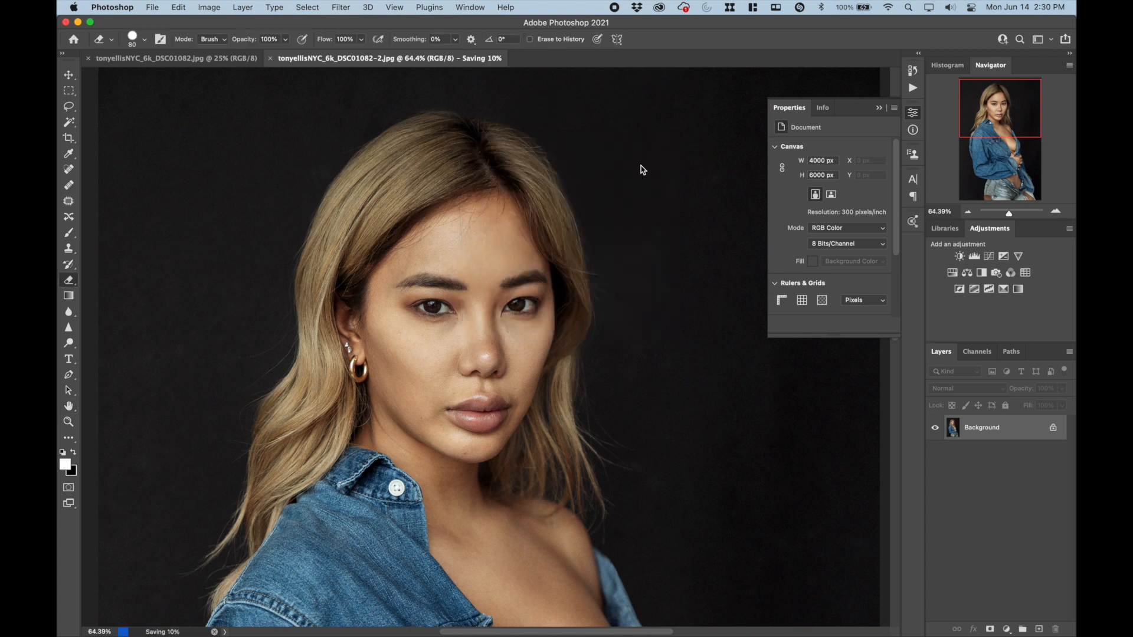
left_click(270, 59)
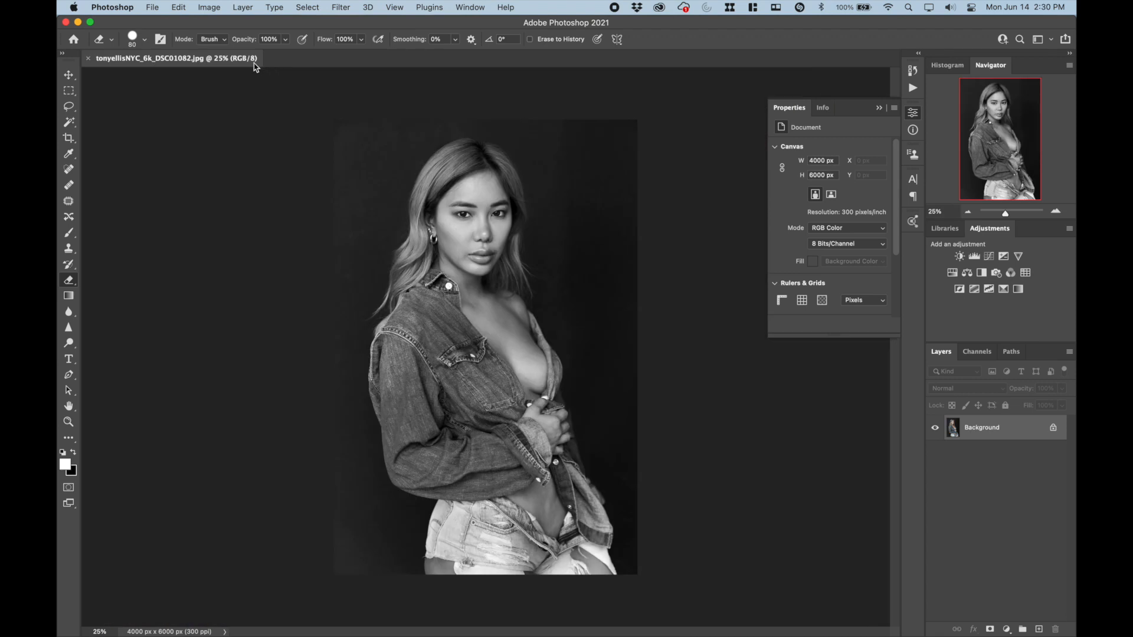
left_click(88, 58)
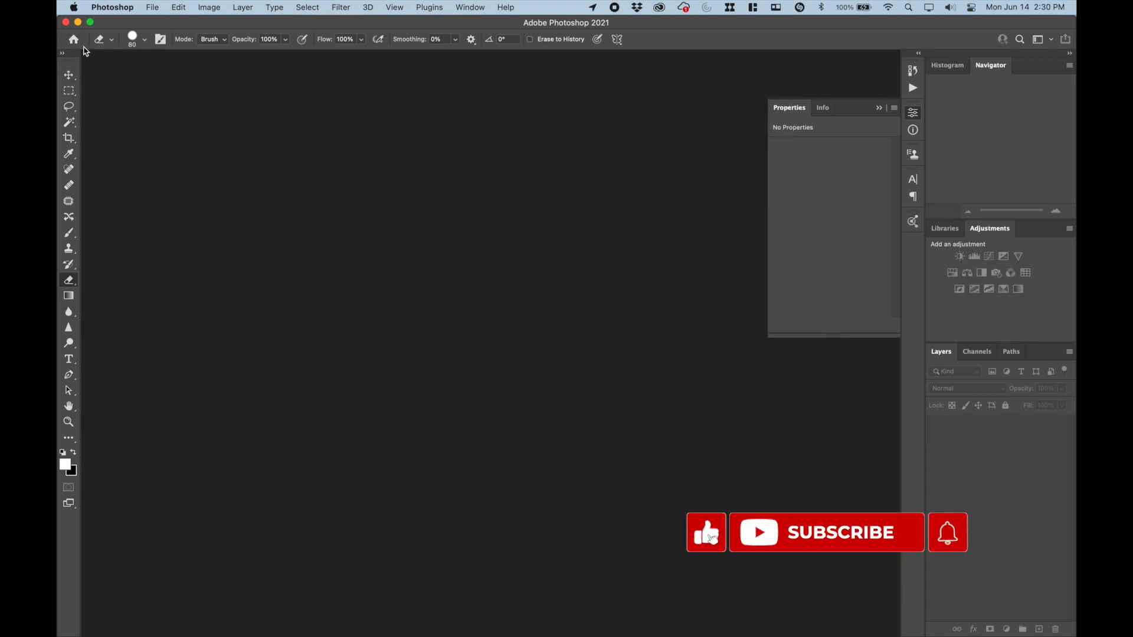